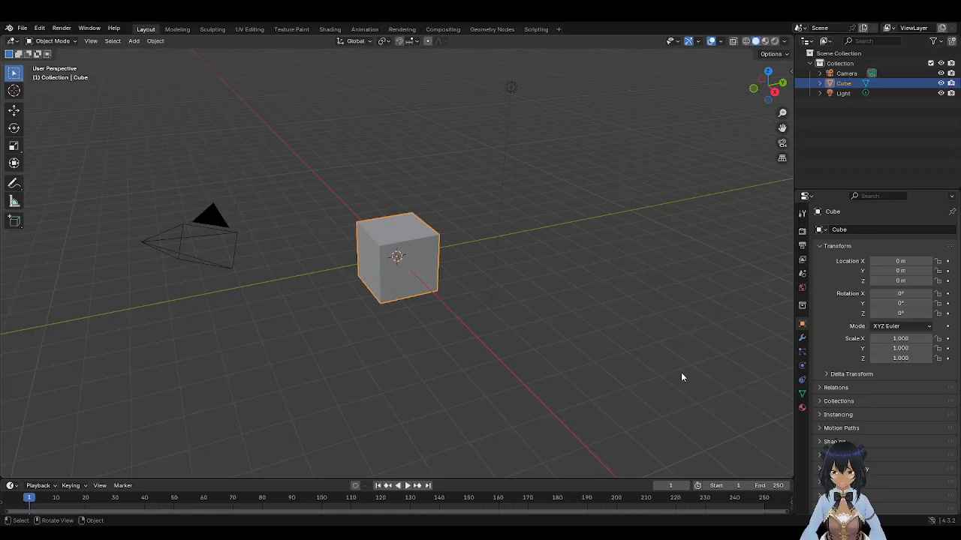
Step: Delete the default cube and add a UV sphere mesh at the world origin
right_click(398, 275)
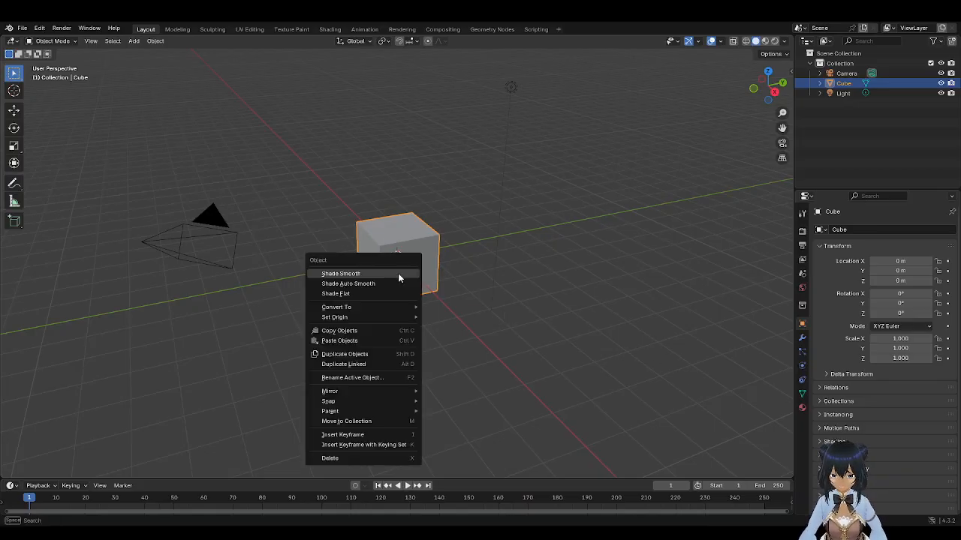
left_click(367, 458)
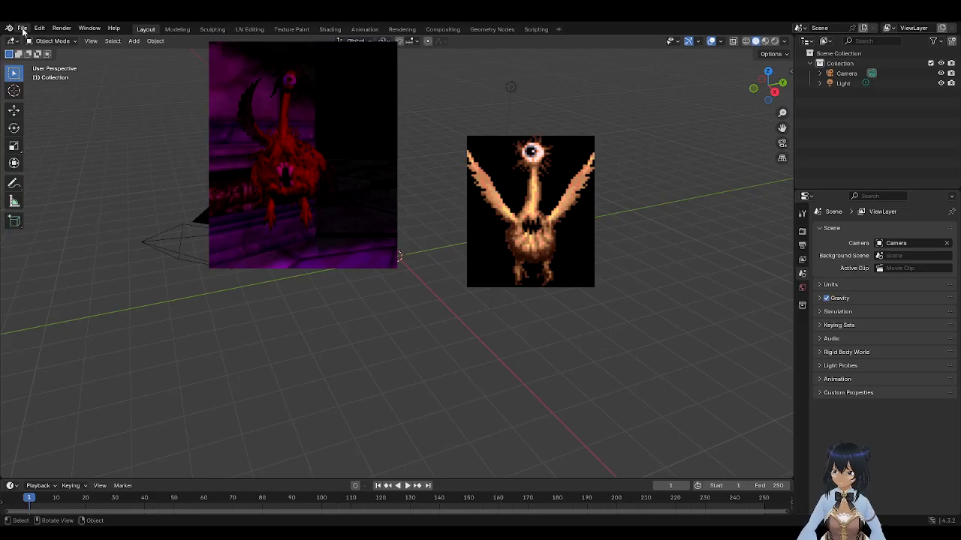
left_click(134, 42)
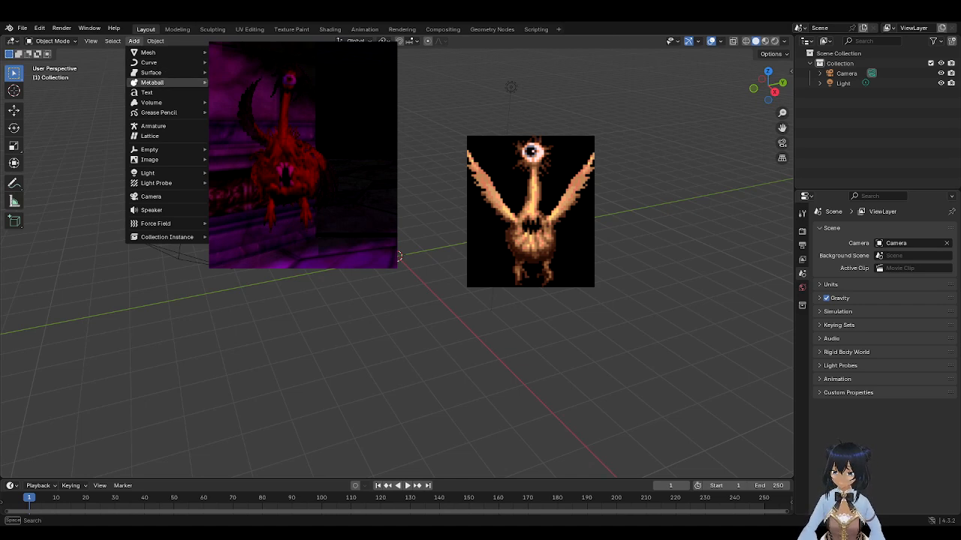
mouse_move(169, 82)
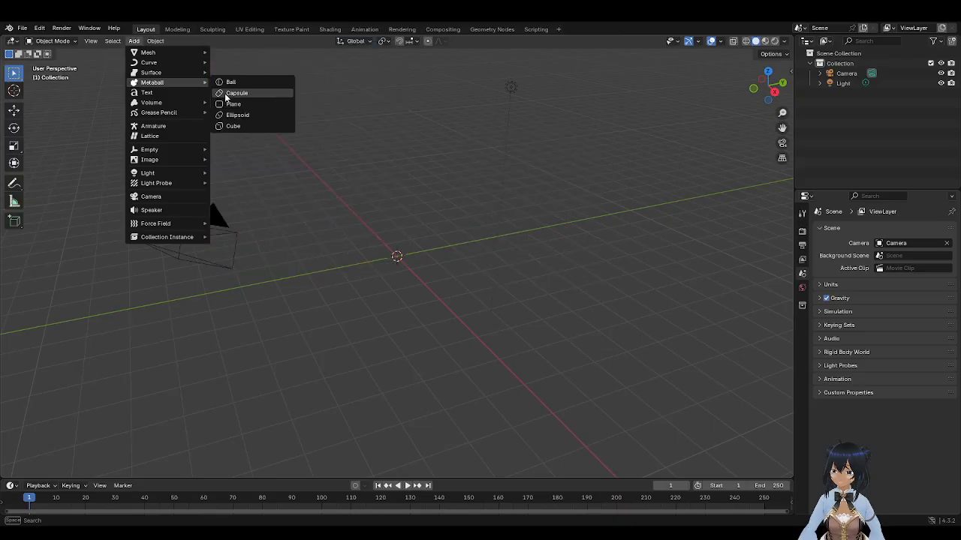
mouse_move(170, 62)
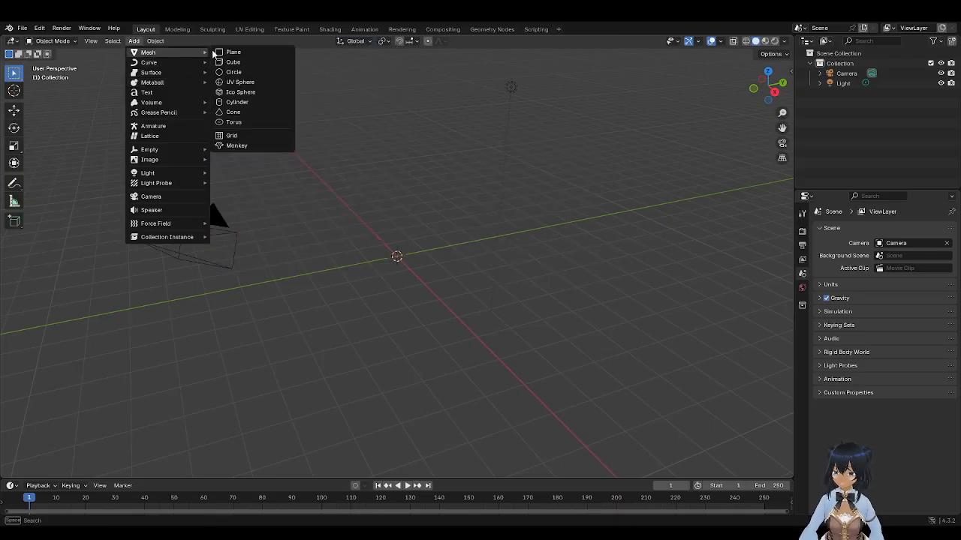
left_click(254, 84)
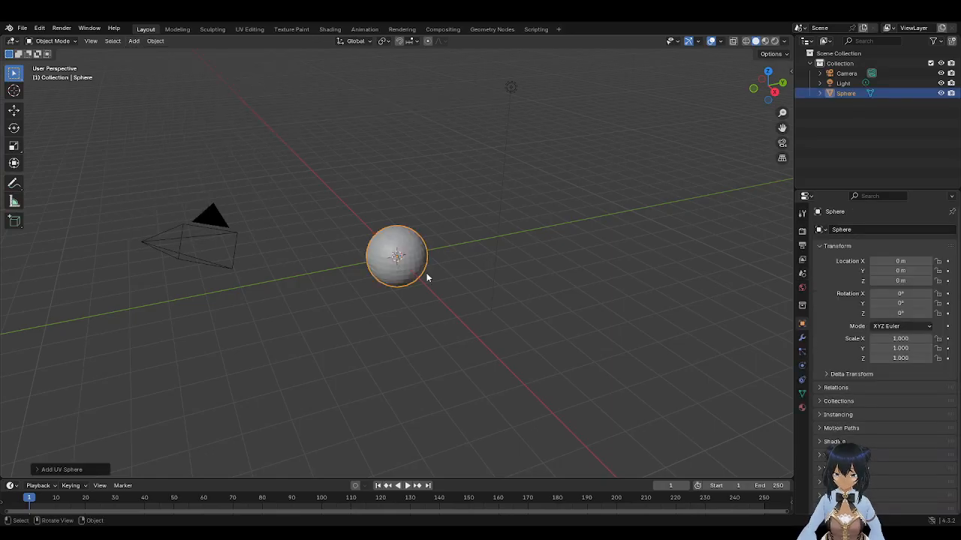
Step: Move the sphere straight up along the Z axis to a height of about 3.16 m
left_click(397, 257)
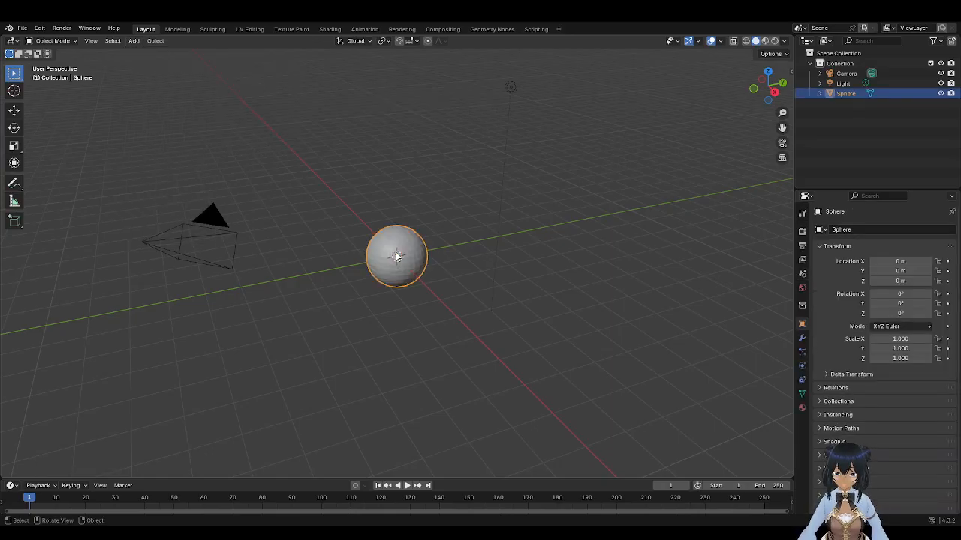
left_click(18, 114)
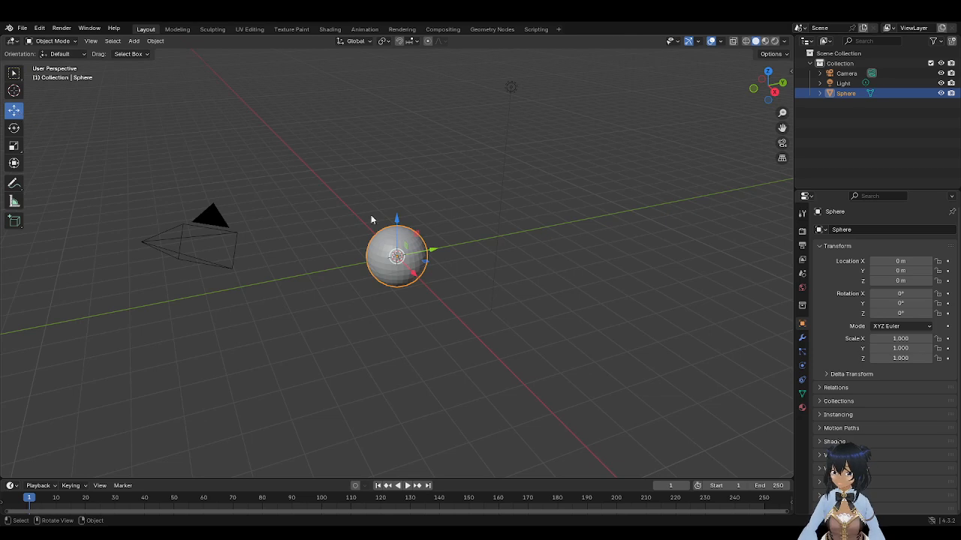
left_click_drag(397, 222, 403, 197)
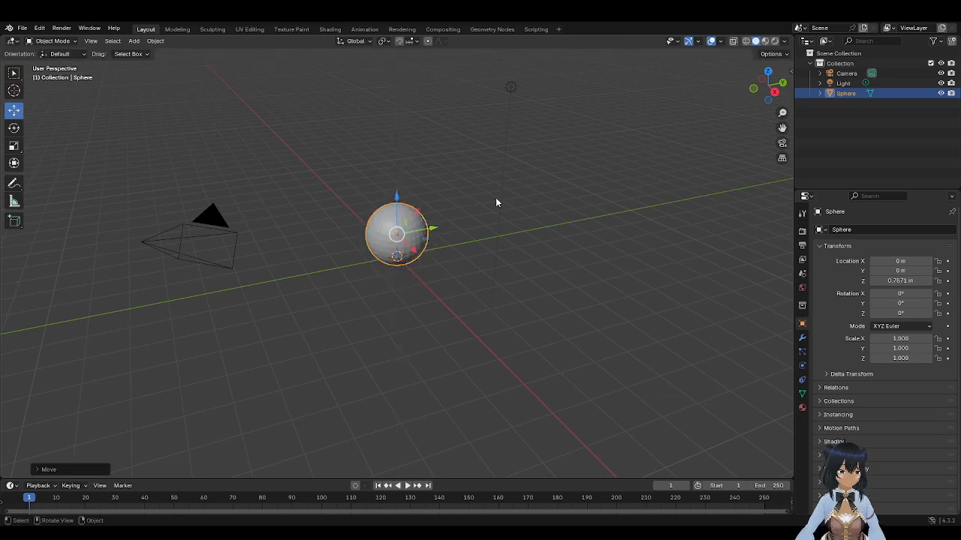
left_click(778, 90)
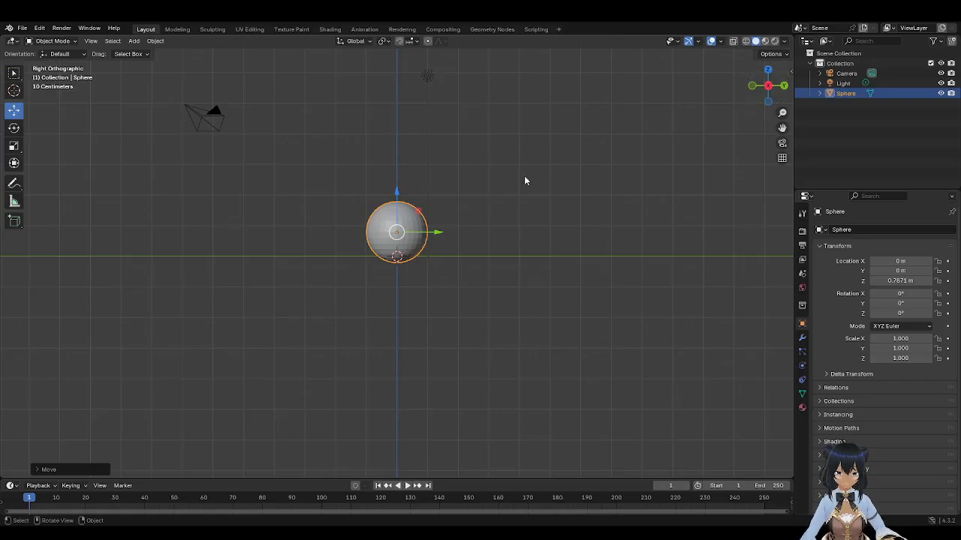
left_click_drag(397, 193, 396, 185)
left_click(768, 87)
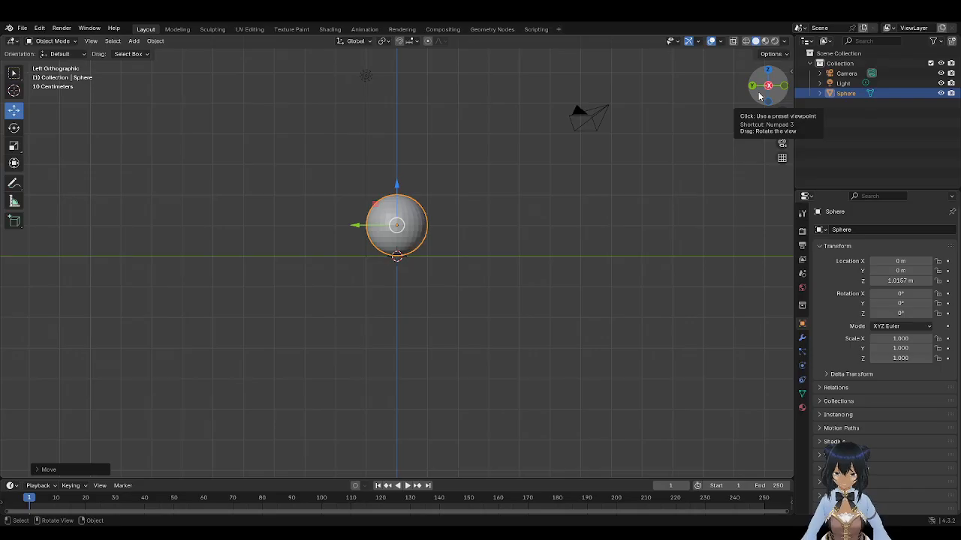
right_click(548, 187)
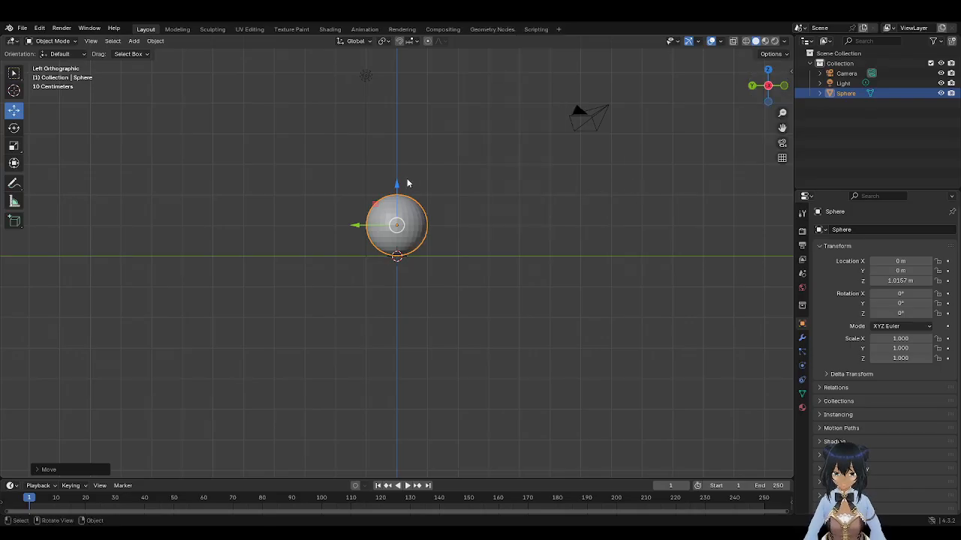
left_click_drag(397, 185, 405, 119)
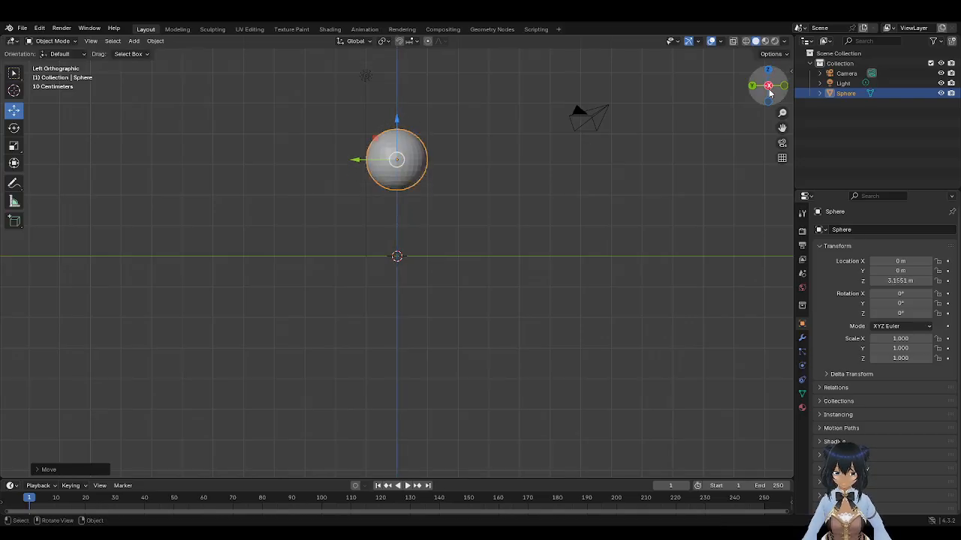
Step: Duplicate the sphere and place the copy beside the original at about X -2.14 m, Y -0.85 m, Z 3.13 m
left_click_drag(753, 84, 755, 88)
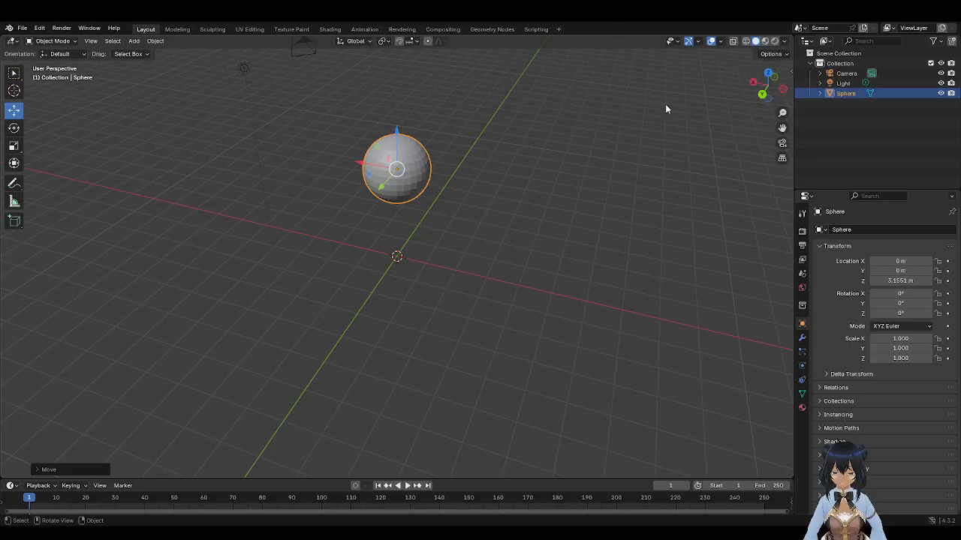
right_click(408, 155)
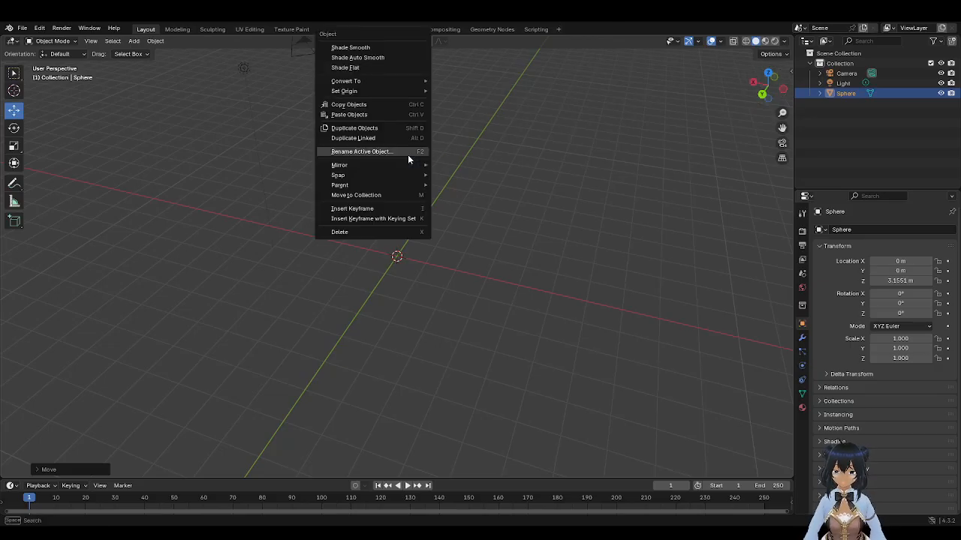
left_click(376, 129)
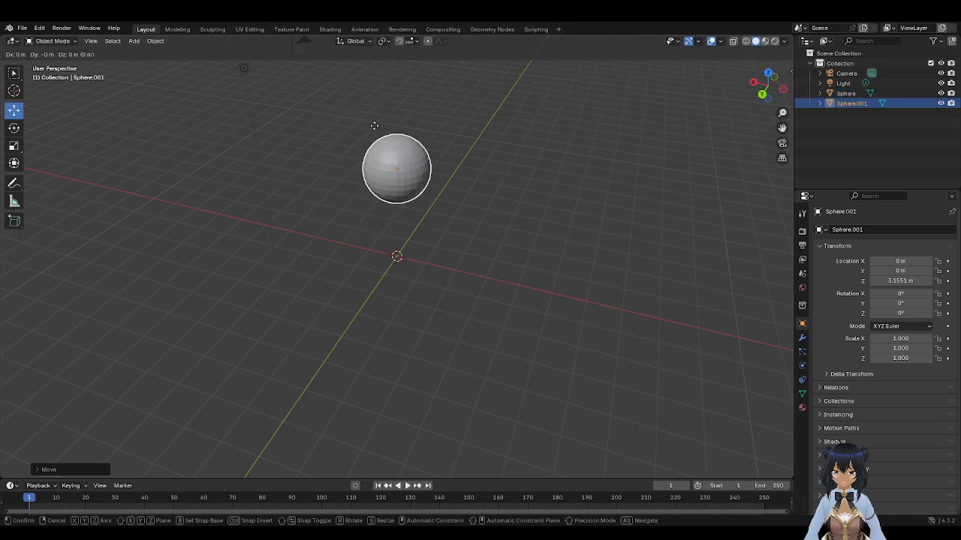
left_click(453, 131)
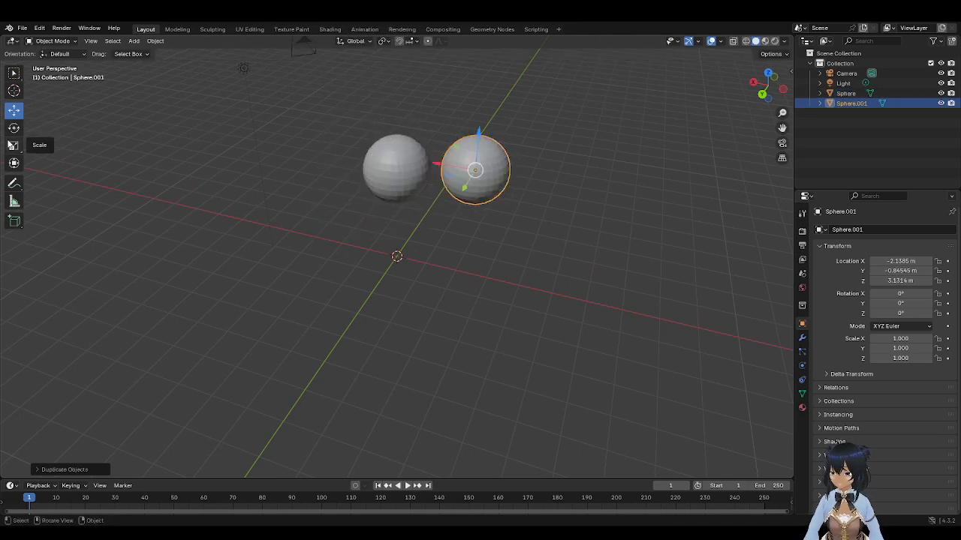
Step: Try scaling the duplicated sphere to about 0.69 in X and Z, and undo the resize
left_click(13, 145)
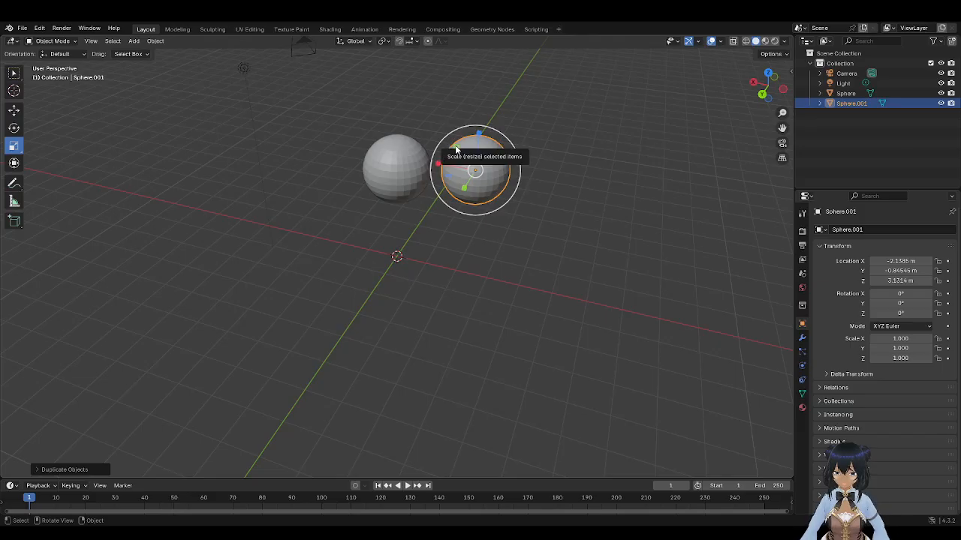
left_click_drag(456, 148, 463, 155)
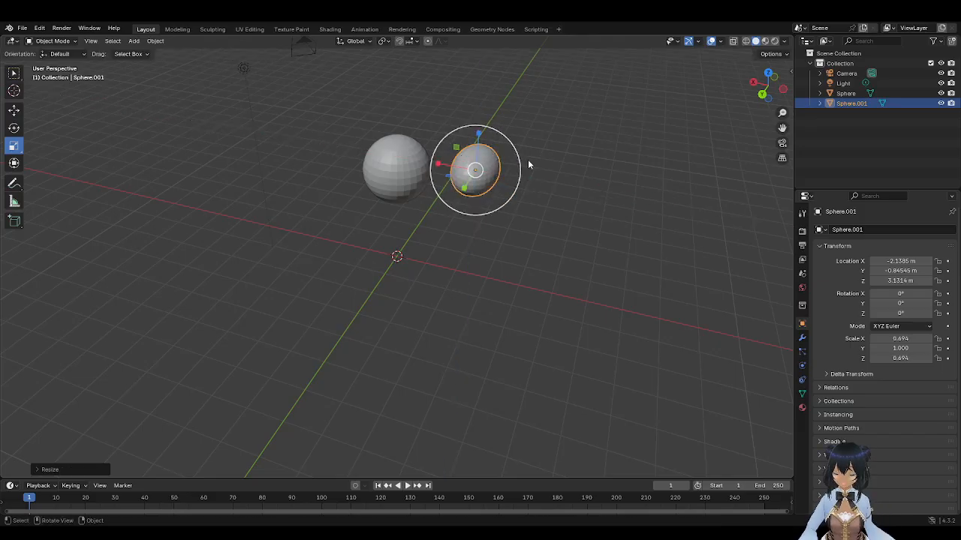
key("ctrl+z")
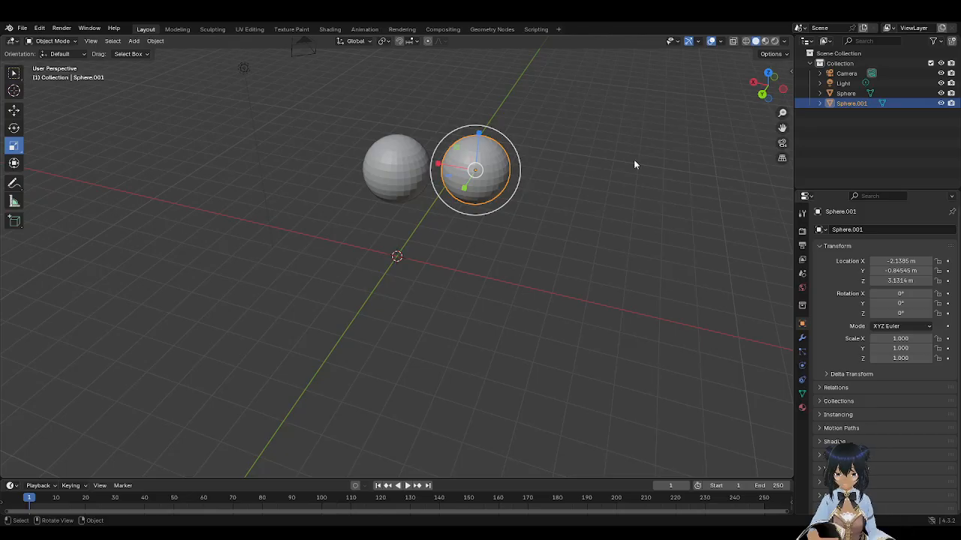
Step: Set the duplicated sphere's X and Y scale values to 0.5 each
scroll(633, 159, "up", 2)
left_click_drag(767, 80, 432, 70)
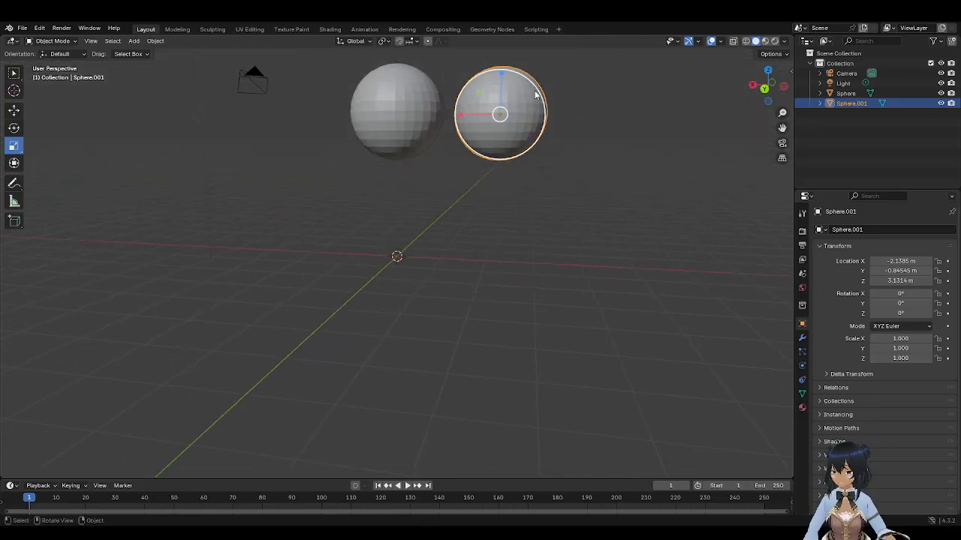
left_click_drag(762, 84, 778, 97)
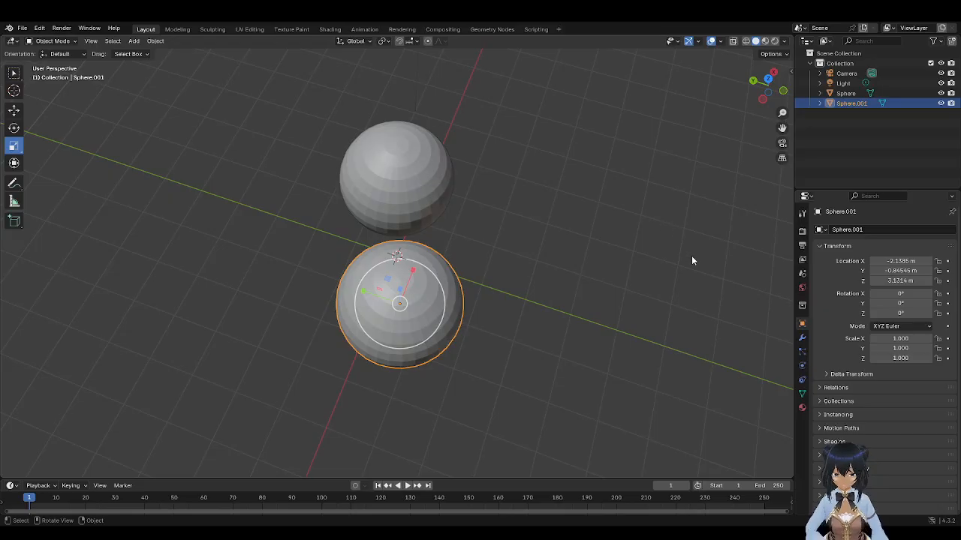
left_click(901, 338)
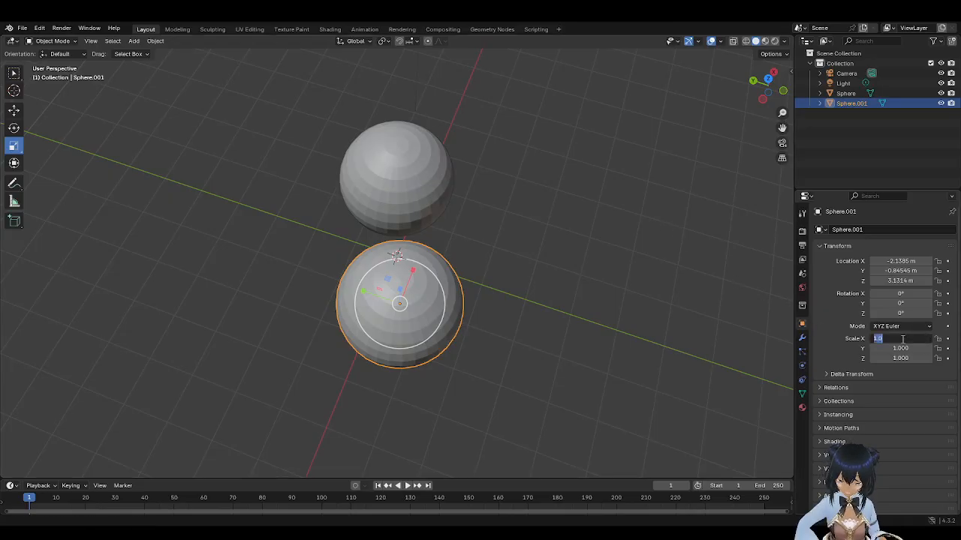
type("0.5")
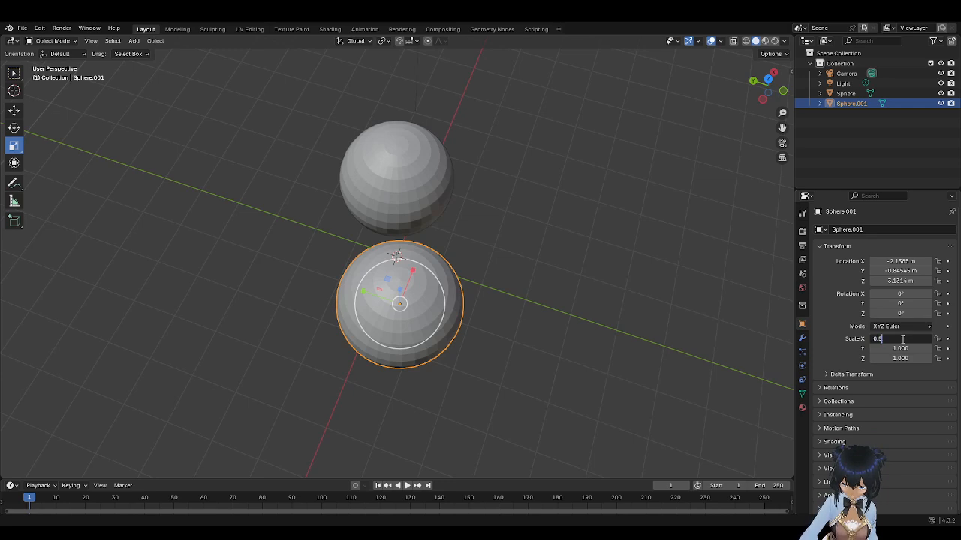
key("Return")
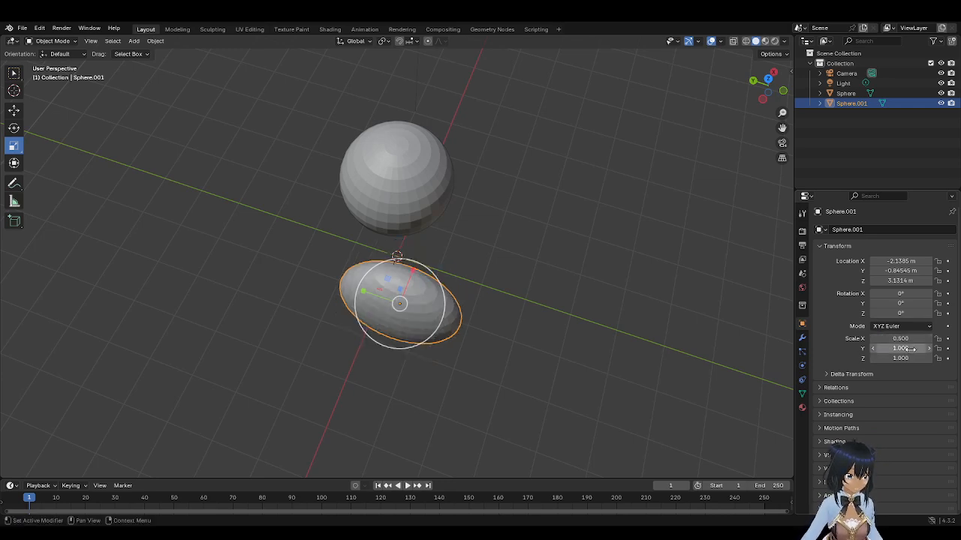
left_click(905, 348)
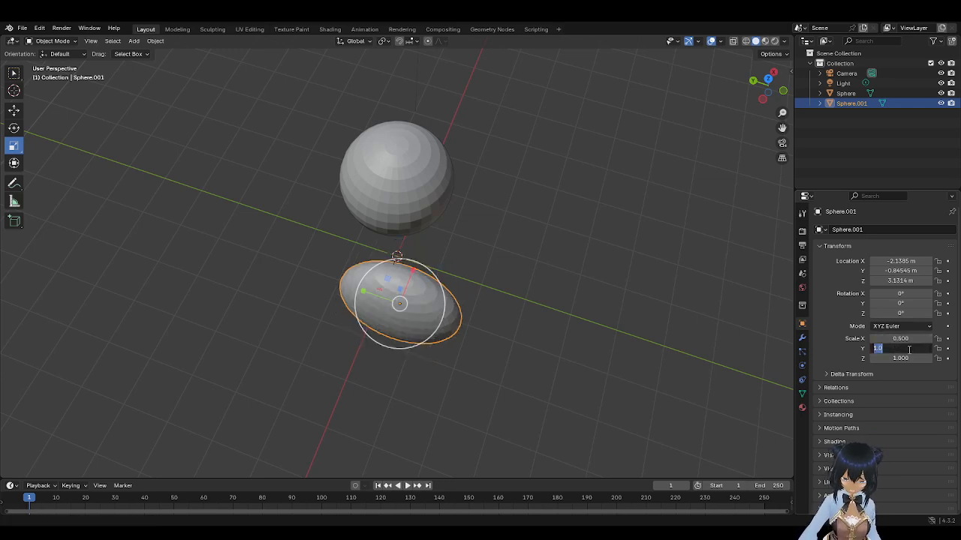
type("0")
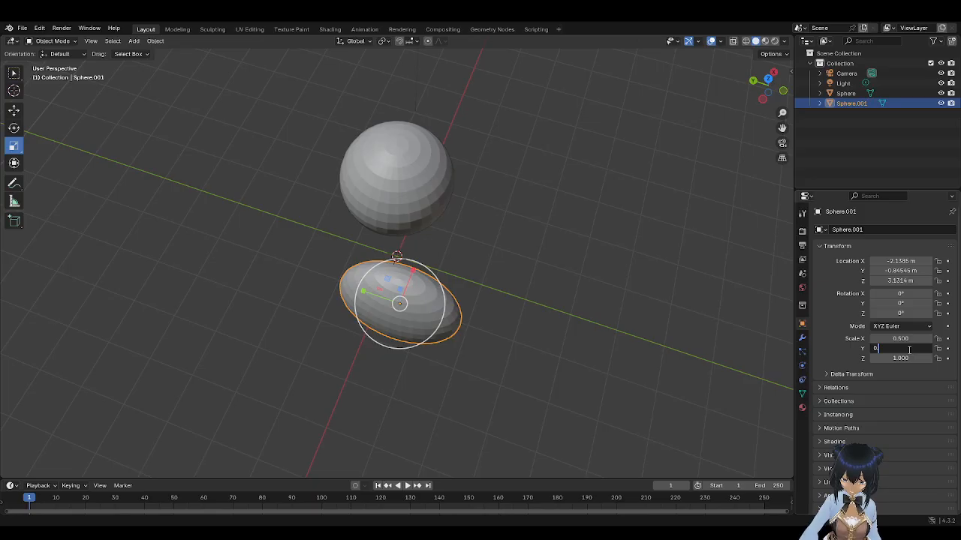
type(".5")
key("Return")
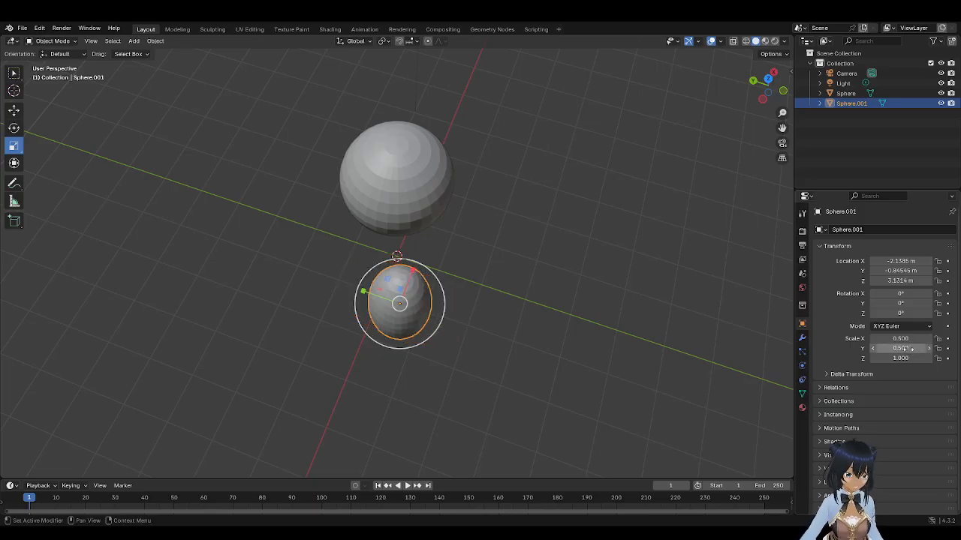
Step: Try to set the duplicated sphere's Z scale value to 0.5
left_click(904, 358)
type("0")
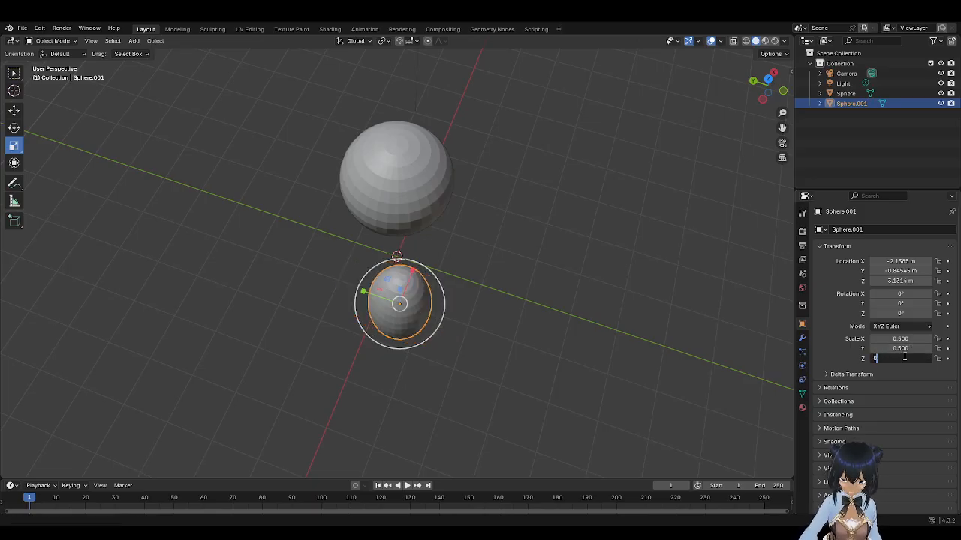
type(".5")
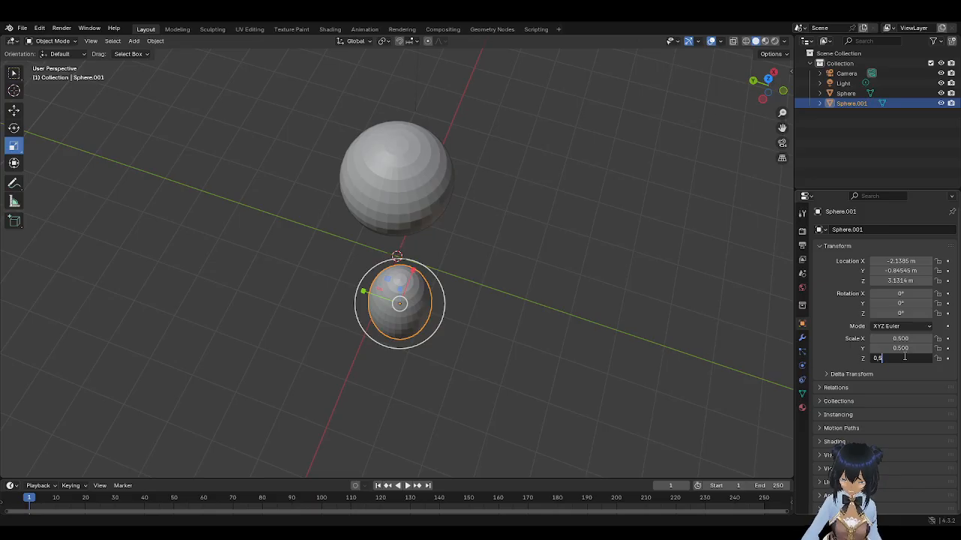
key("Return")
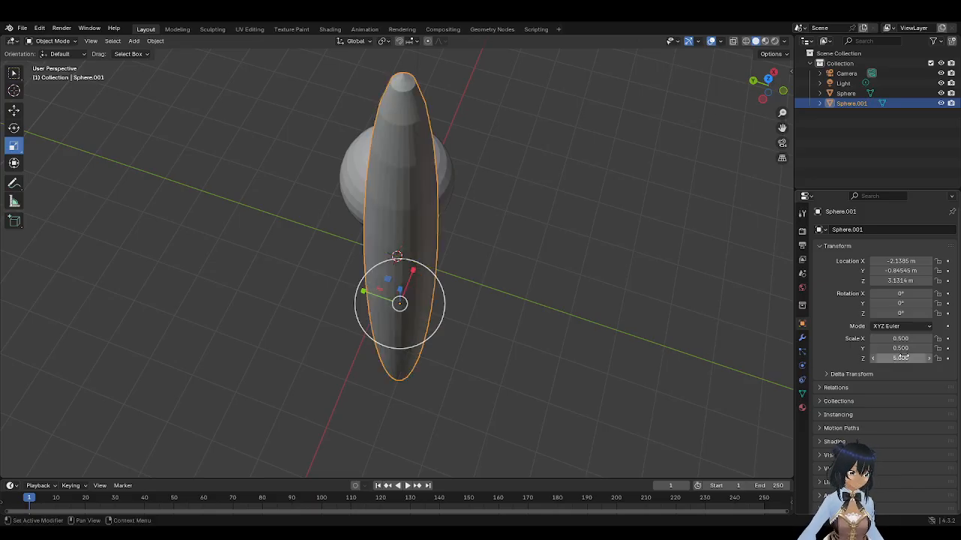
left_click(907, 359)
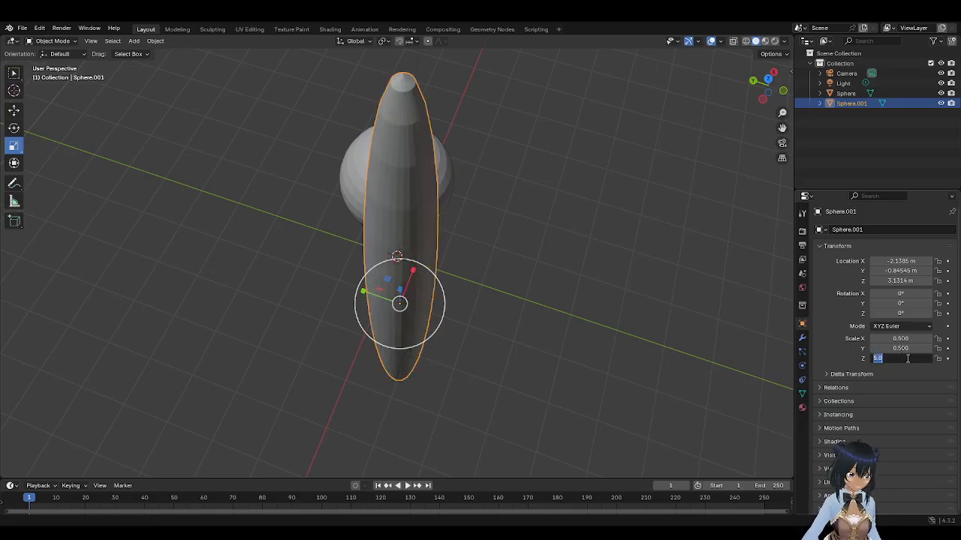
key("BackSpace")
type("0")
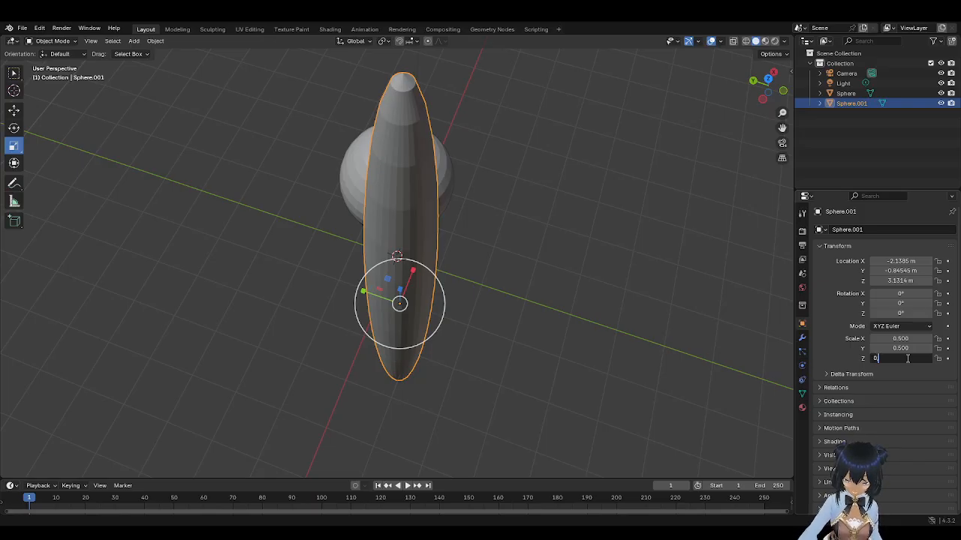
type(".5")
key("Return")
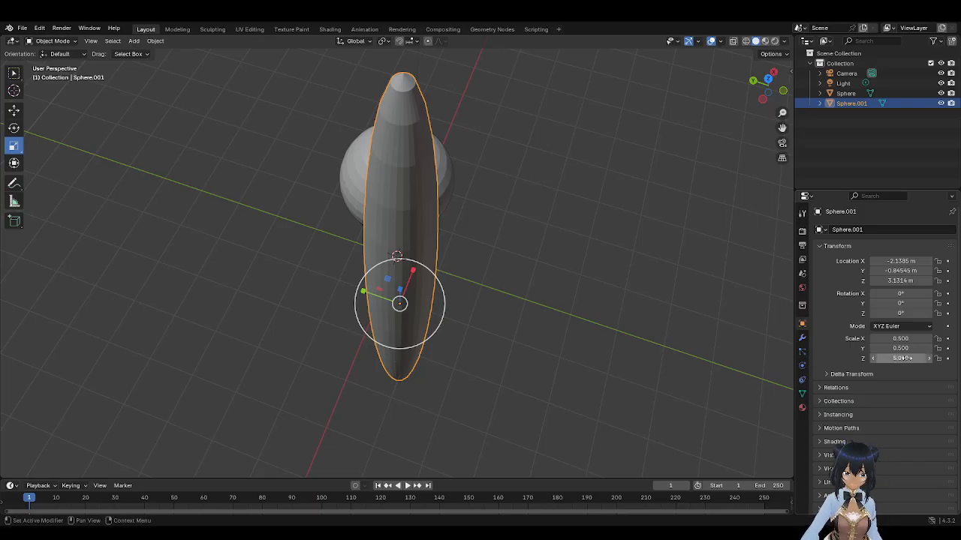
Step: Set the Z scale value of the stretched duplicate sphere to 0.5
left_click(903, 358)
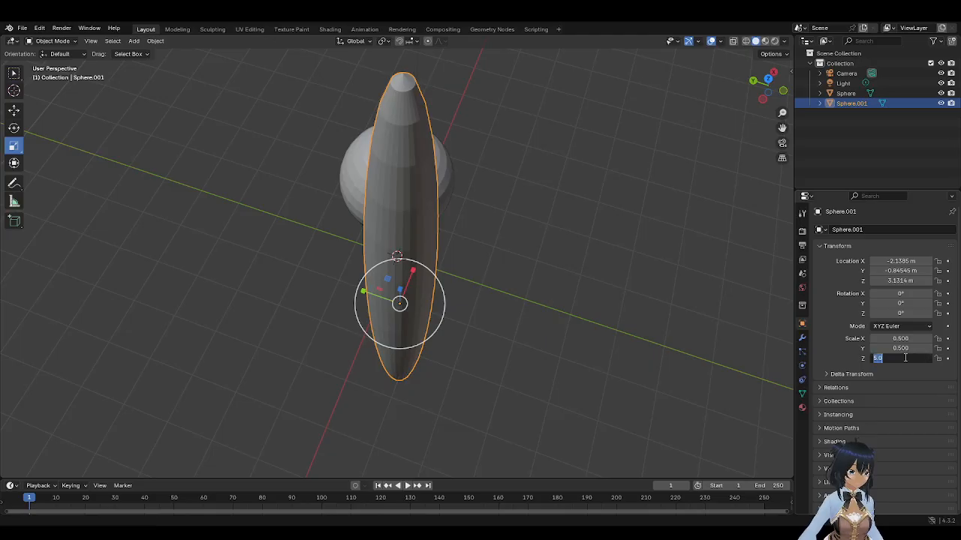
key("BackSpace")
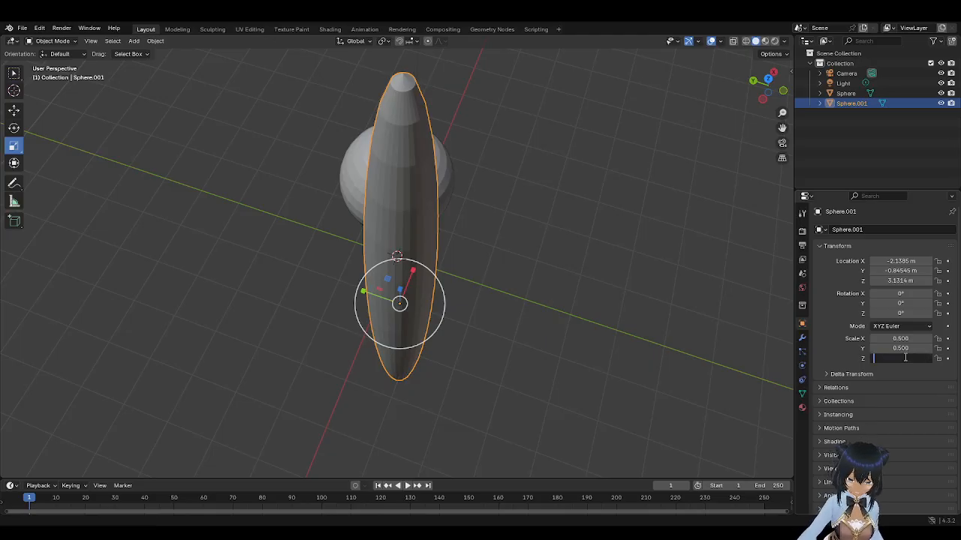
type("0")
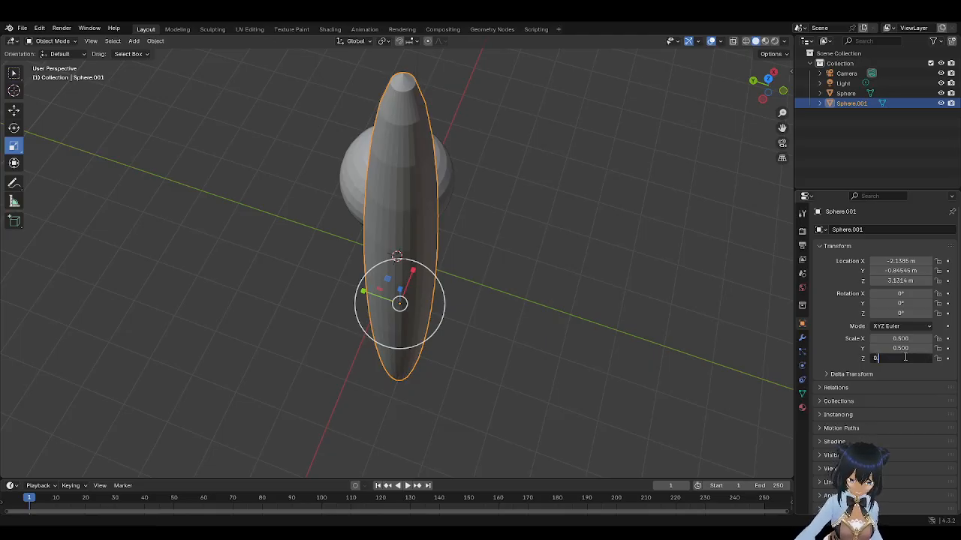
type(".5")
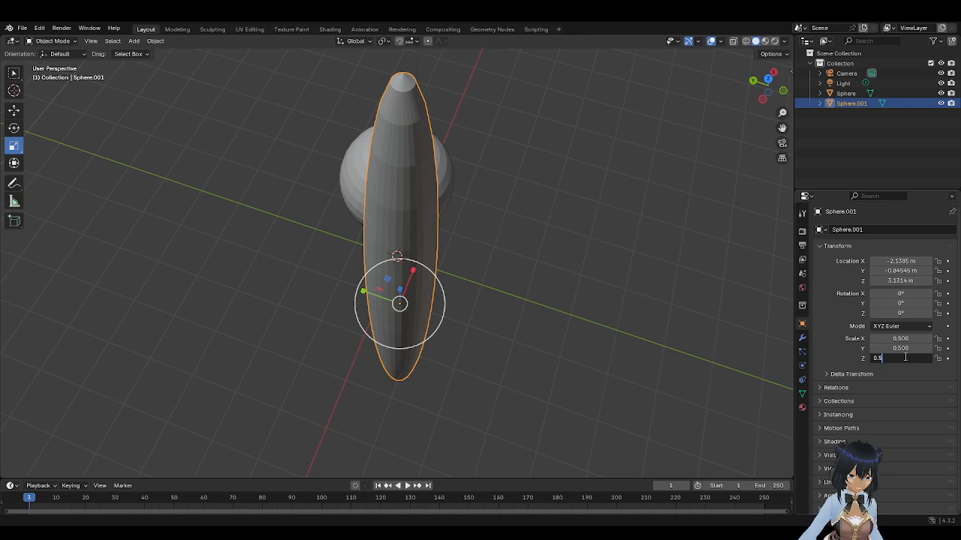
key("Return")
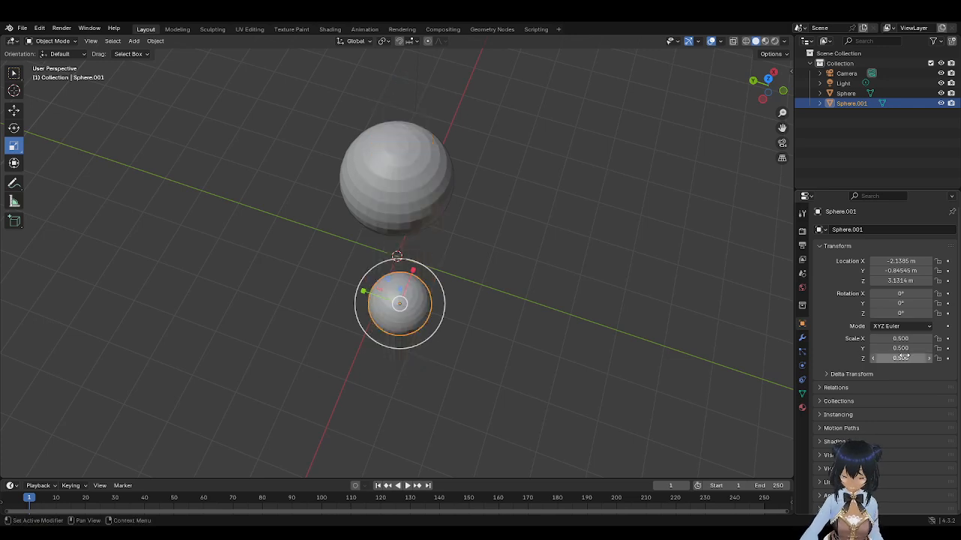
Step: Move the small sphere above the large one, to about X -0.86 m and Z 5.67 m
left_click_drag(766, 86, 517, 188)
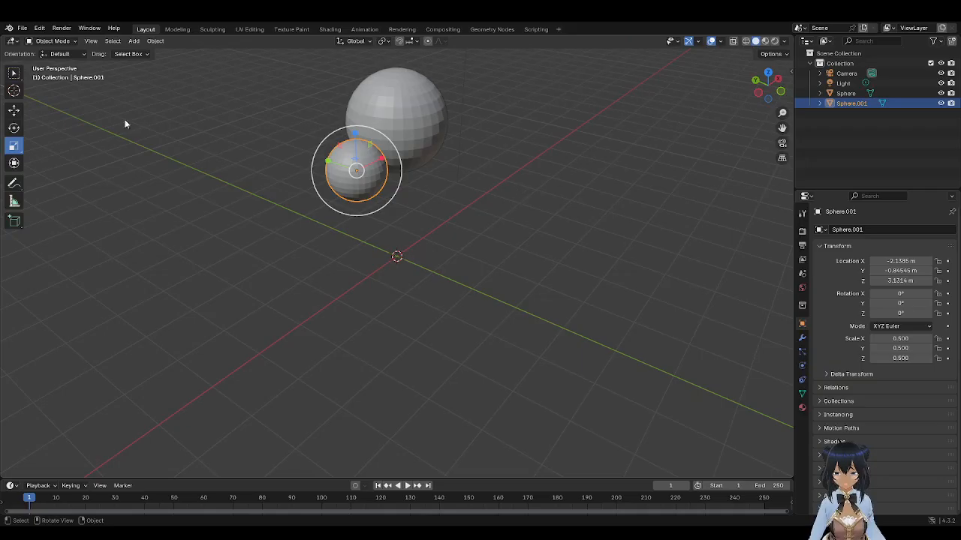
left_click(14, 109)
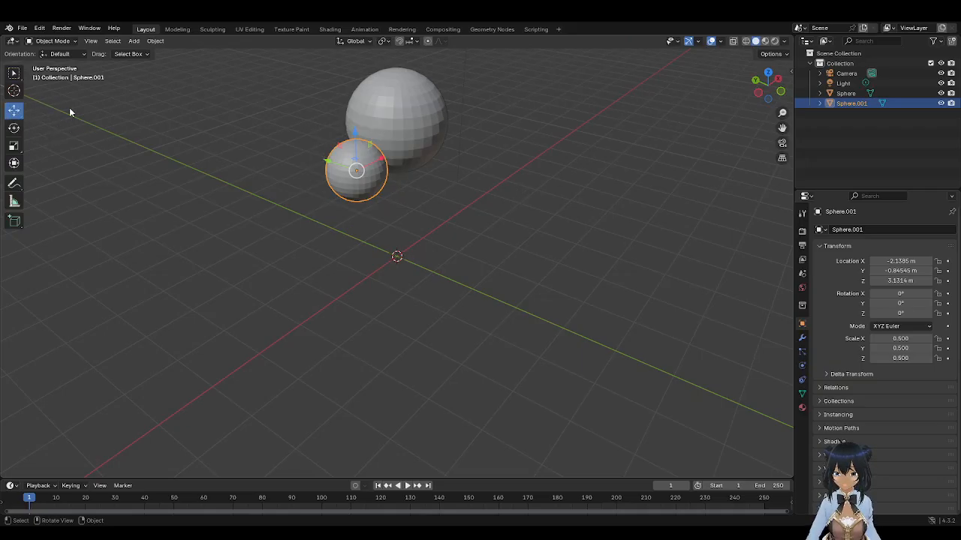
left_click_drag(358, 134, 357, 34)
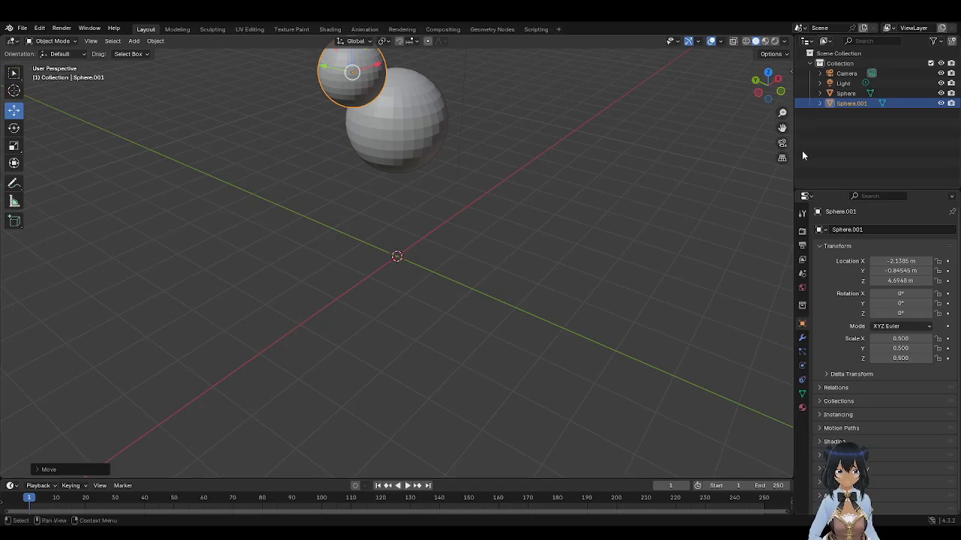
left_click_drag(782, 127, 782, 255)
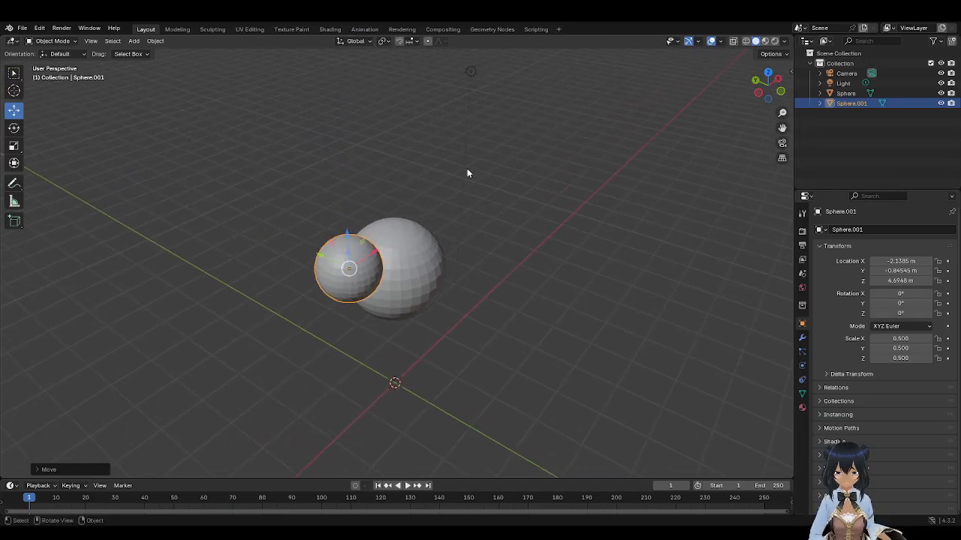
left_click_drag(348, 239, 341, 134)
left_click_drag(780, 94, 750, 94)
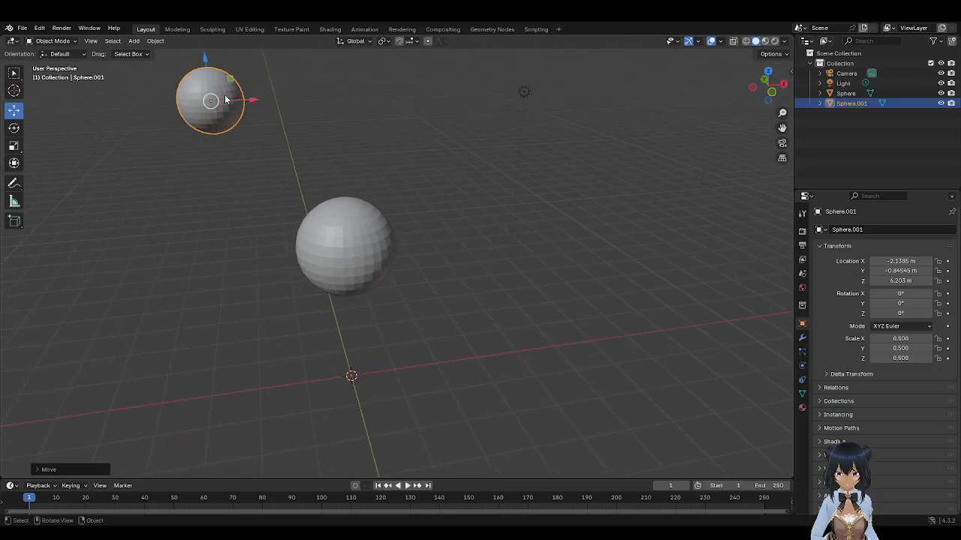
left_click_drag(247, 100, 334, 106)
left_click_drag(294, 56, 295, 89)
left_click_drag(339, 132, 334, 132)
Step: Centre the small sphere over the large one along the X axis, at about X 0 m
left_click_drag(766, 86, 757, 93)
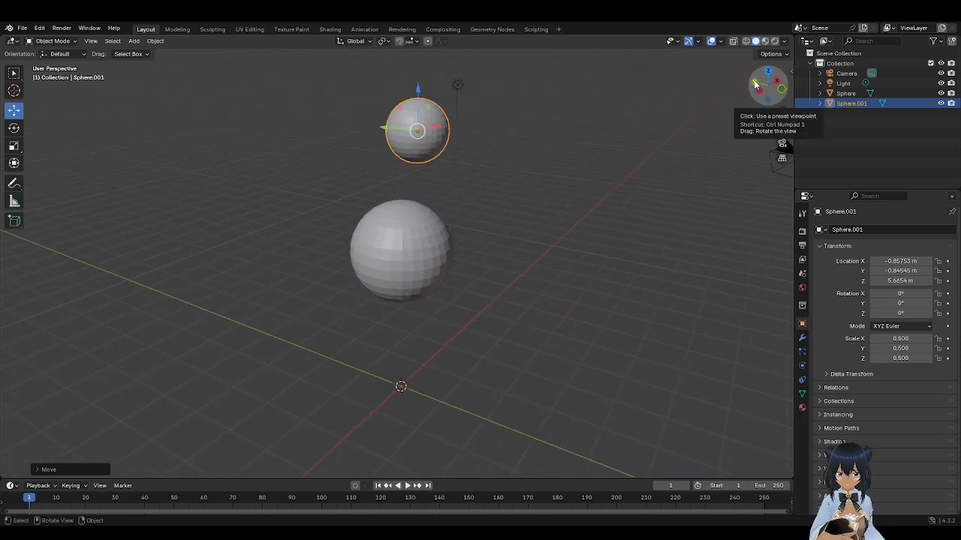
left_click(754, 85)
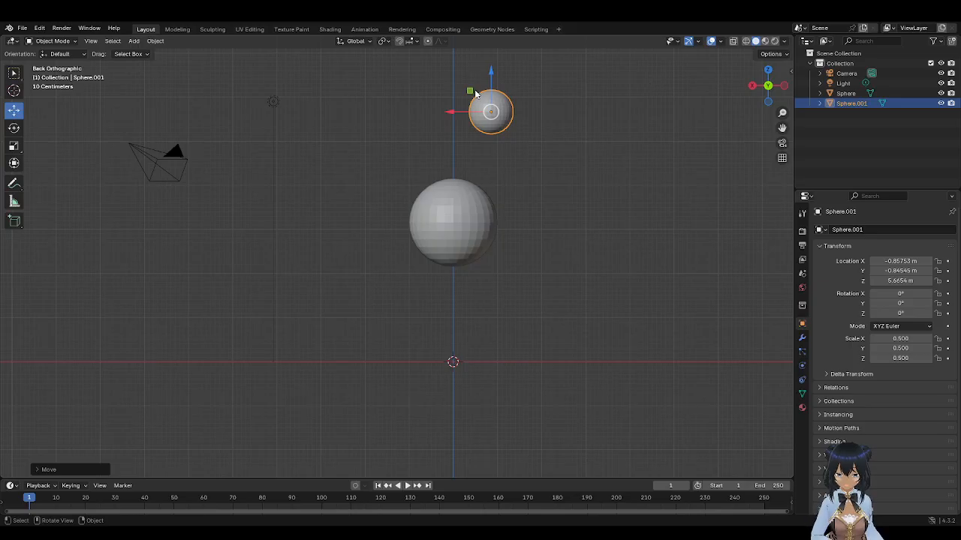
left_click_drag(451, 114, 414, 107)
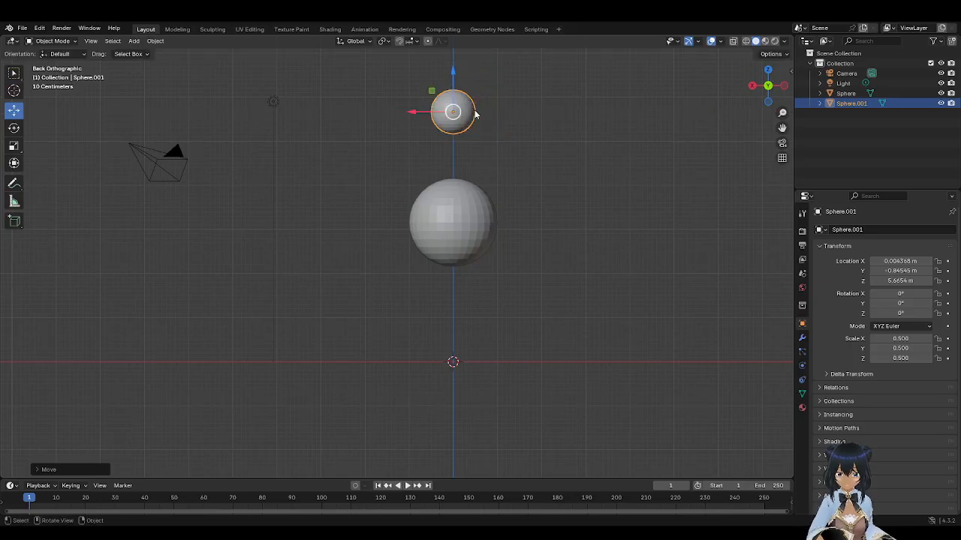
Step: Offset the small sphere along the X axis to about -1.32 m, using the front view
left_click(767, 87)
left_click(767, 87)
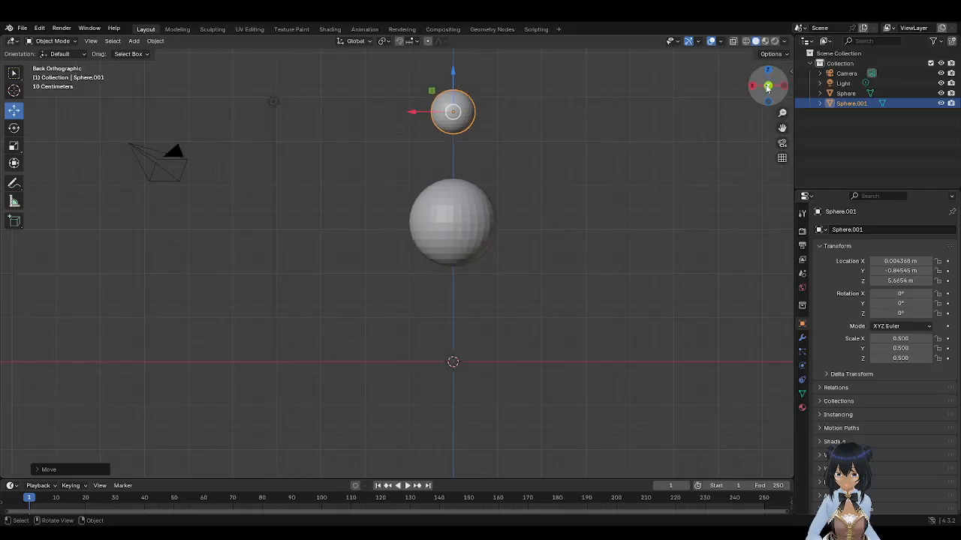
left_click(767, 87)
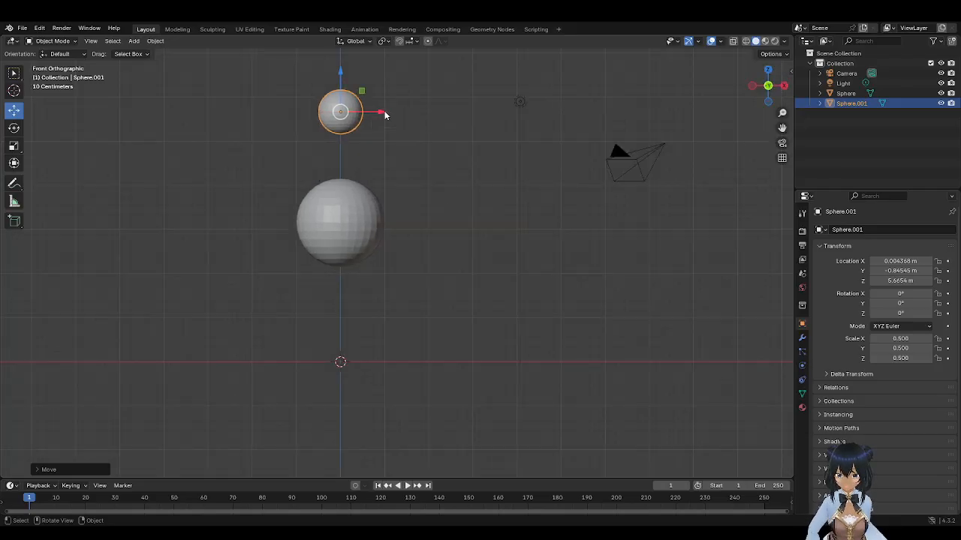
left_click_drag(385, 114, 323, 115)
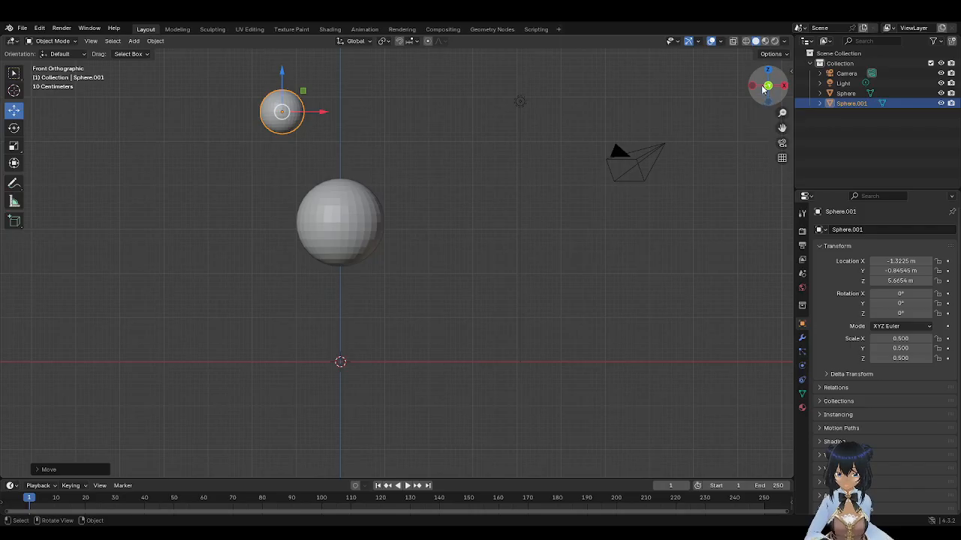
Step: Line up the small sphere with the large one along the Y axis at about 0.02 m, check both side views, and deselect it
mouse_move(762, 89)
left_mouse_down()
mouse_move(774, 105)
mouse_move(825, 116)
mouse_move(789, 112)
mouse_move(771, 105)
mouse_move(795, 105)
mouse_move(762, 91)
left_mouse_up()
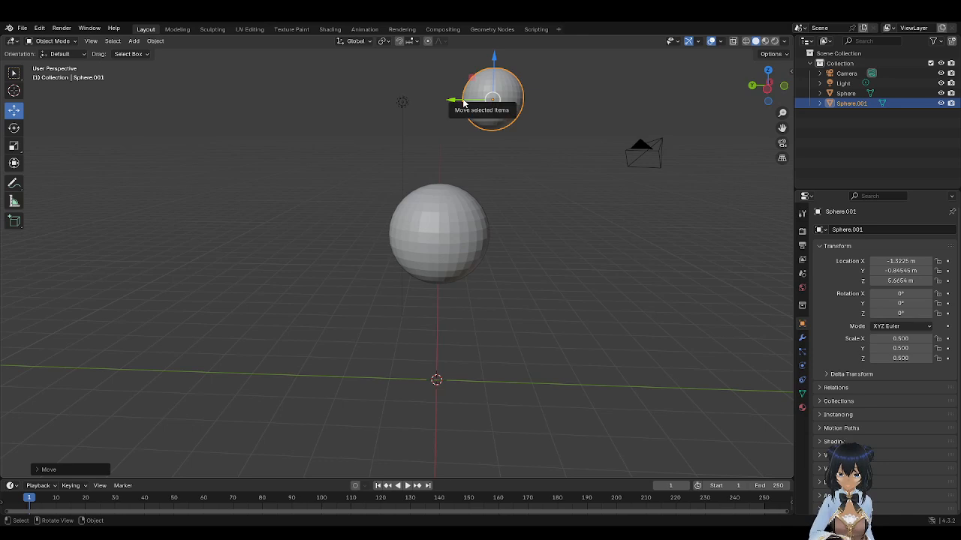
left_click_drag(461, 101, 442, 99)
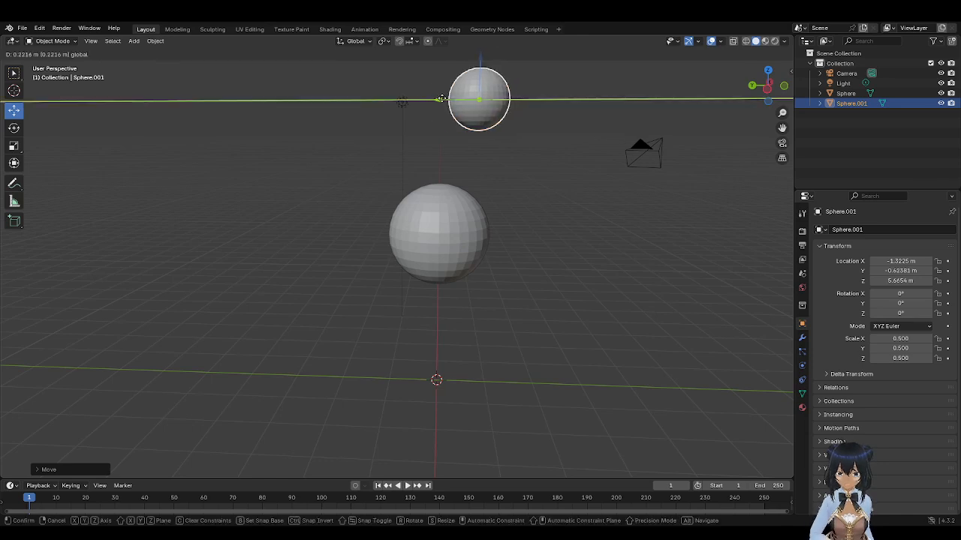
left_click(402, 98)
mouse_move(767, 85)
left_mouse_down()
mouse_move(668, 89)
mouse_move(788, 103)
mouse_move(759, 95)
mouse_move(767, 90)
left_mouse_up()
left_click(770, 95)
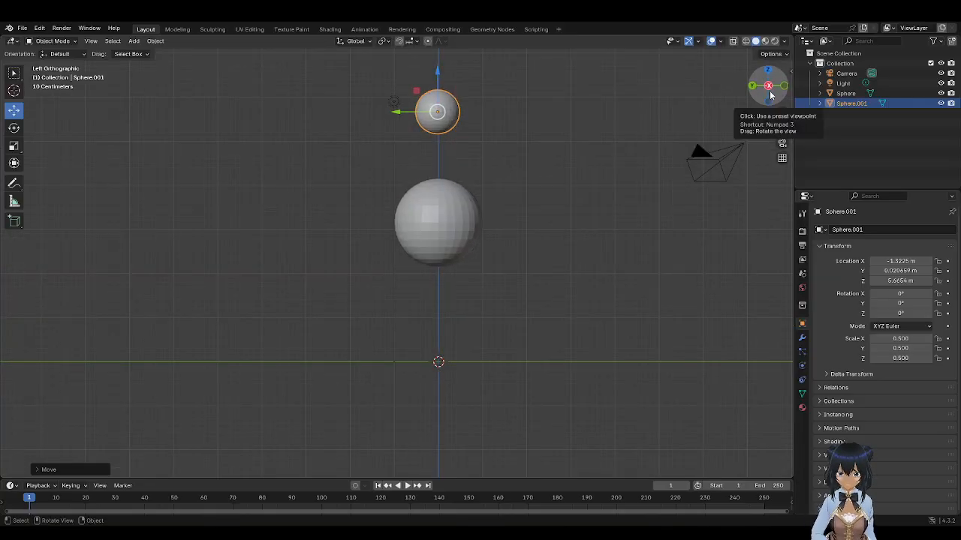
left_click(770, 95)
left_click(769, 87)
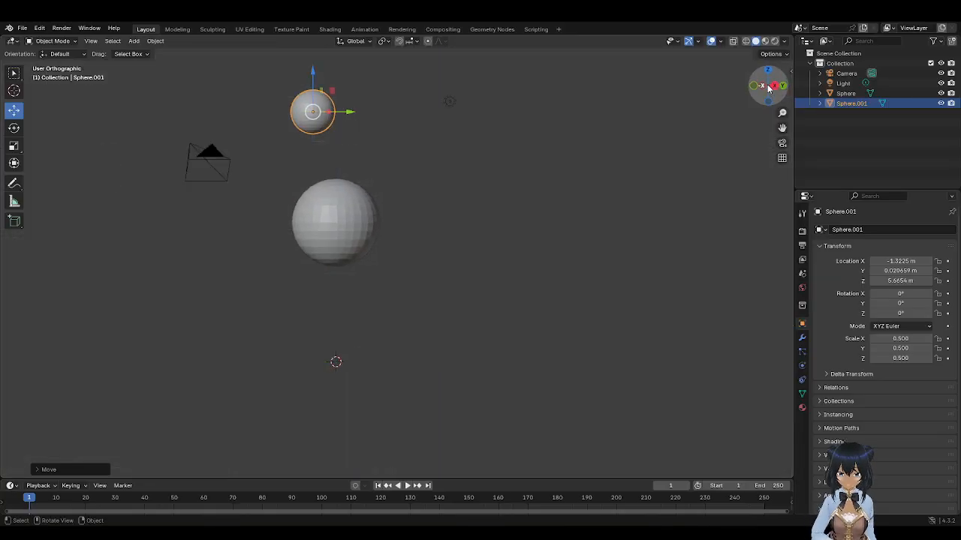
left_click(768, 87)
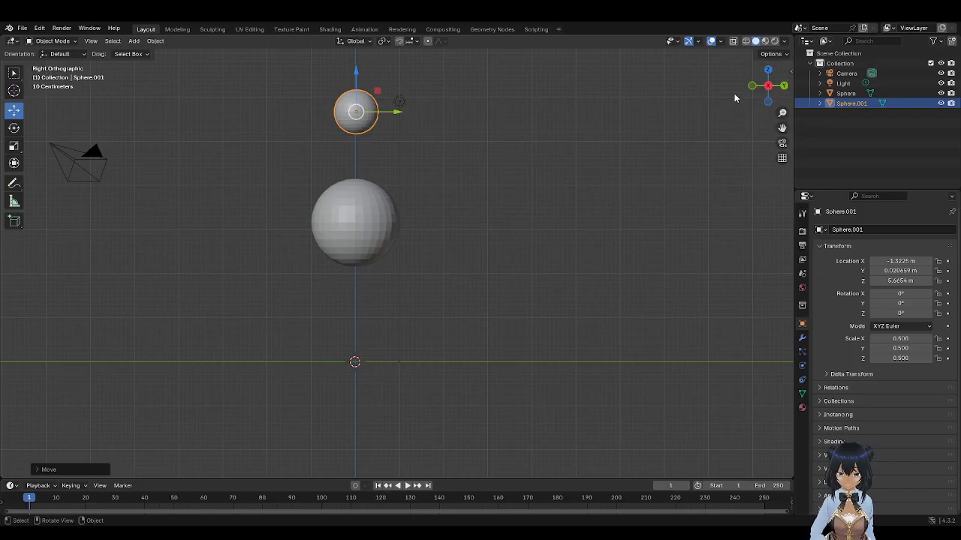
left_click(677, 148)
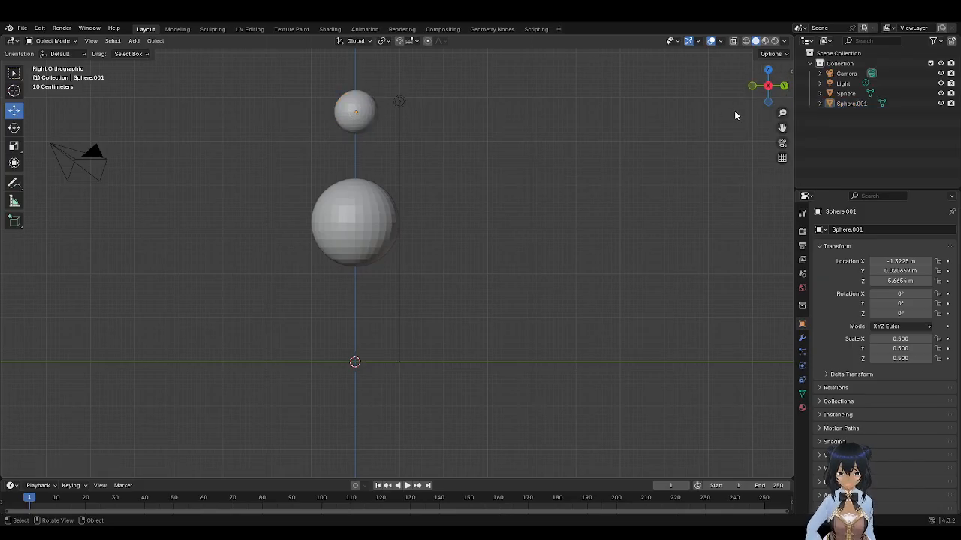
mouse_move(768, 86)
left_mouse_down()
mouse_move(724, 98)
mouse_move(755, 90)
left_mouse_up()
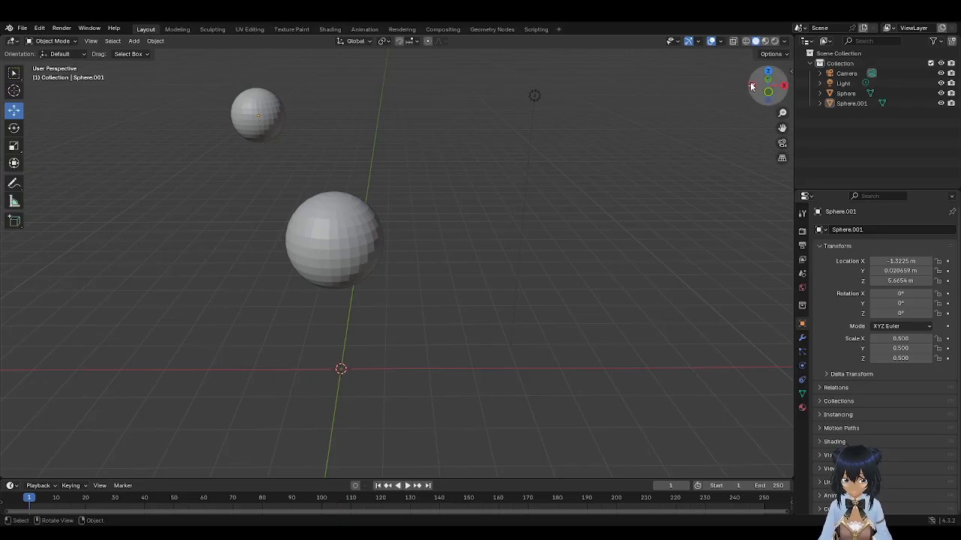
left_click_drag(767, 85, 751, 111)
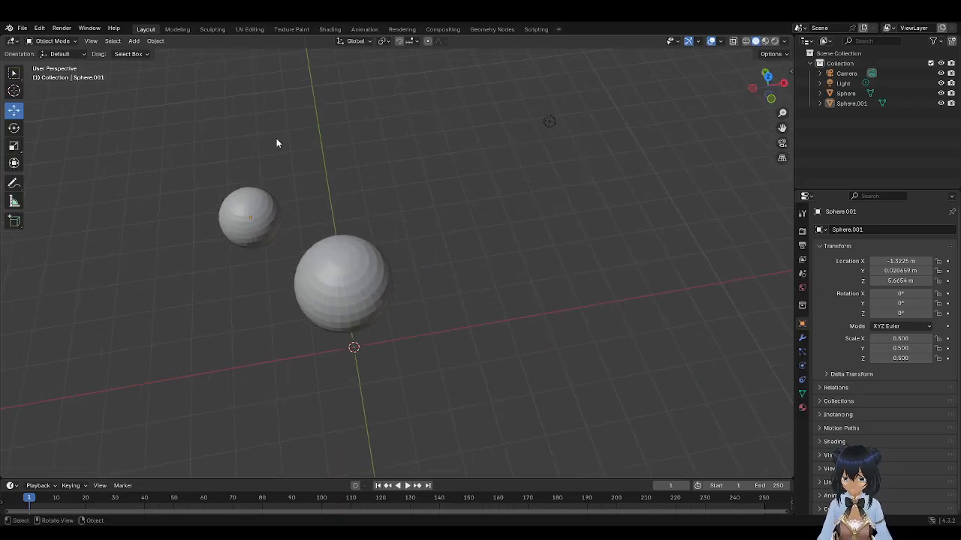
left_click(43, 42)
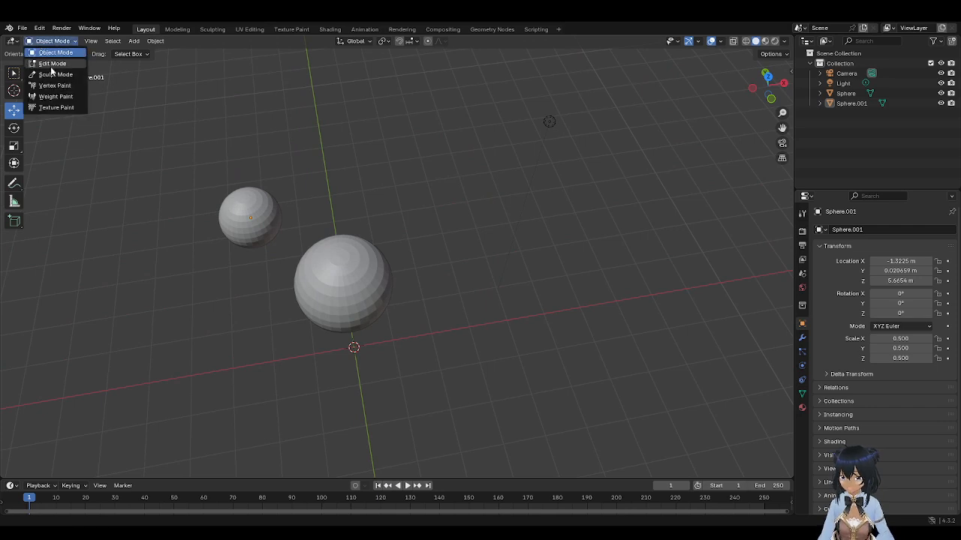
left_click(52, 65)
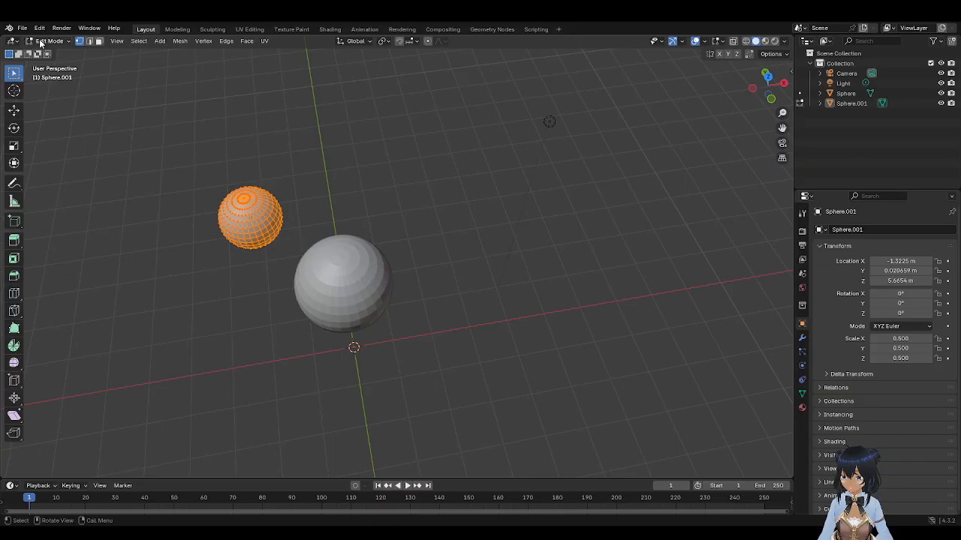
left_click(45, 41)
left_click(49, 52)
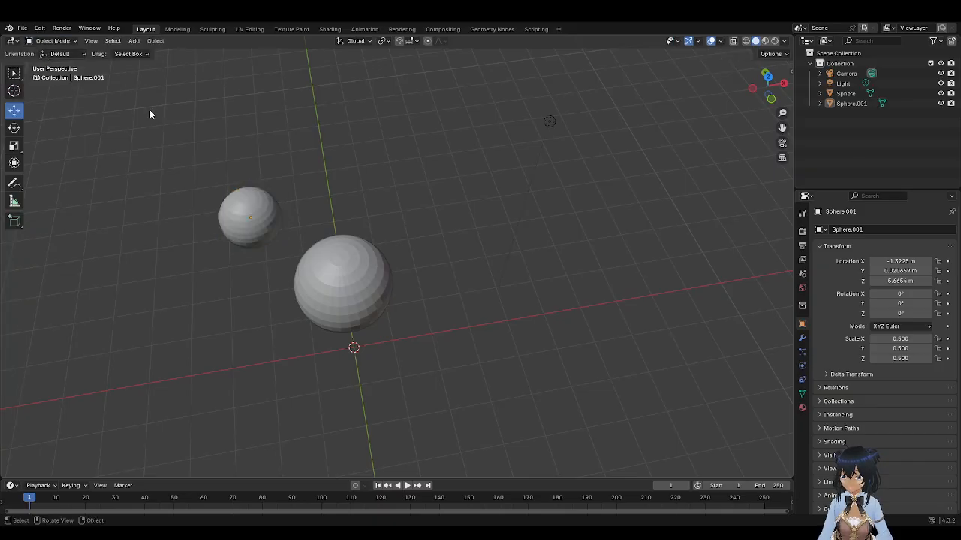
Step: Select the large sphere and switch it to Edit Mode
left_click(326, 268)
left_click(48, 41)
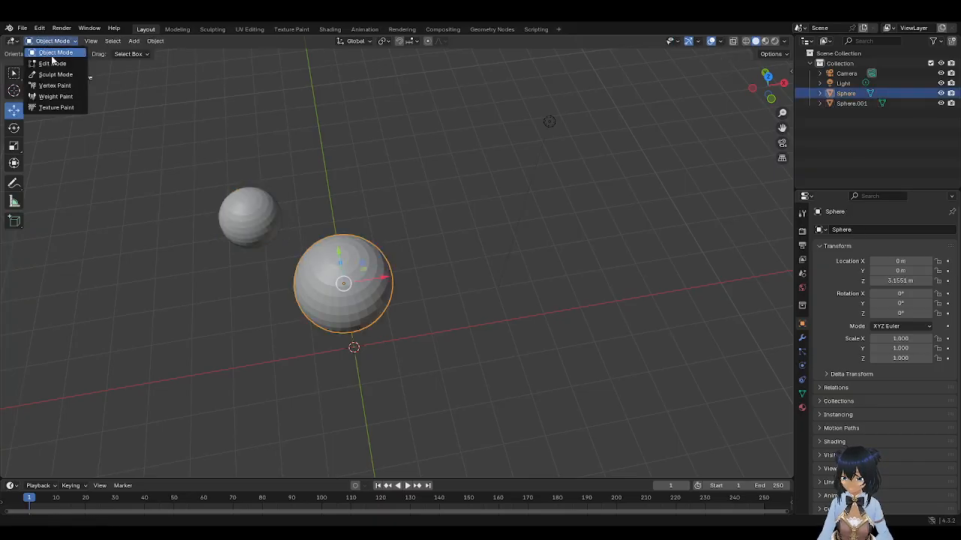
left_click(53, 63)
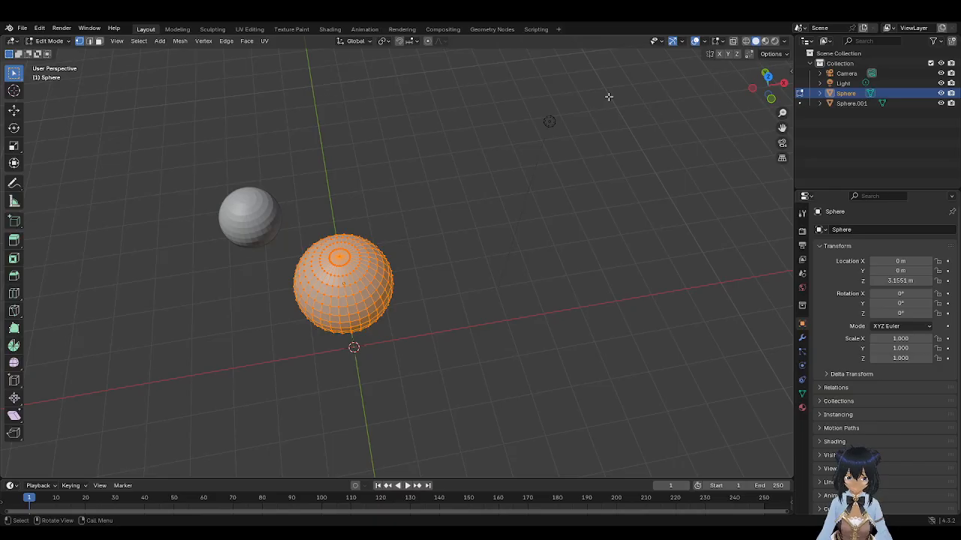
Step: Deselect all vertices of the large sphere and turn on proportional editing
left_click_drag(764, 84, 743, 89)
left_click(485, 175)
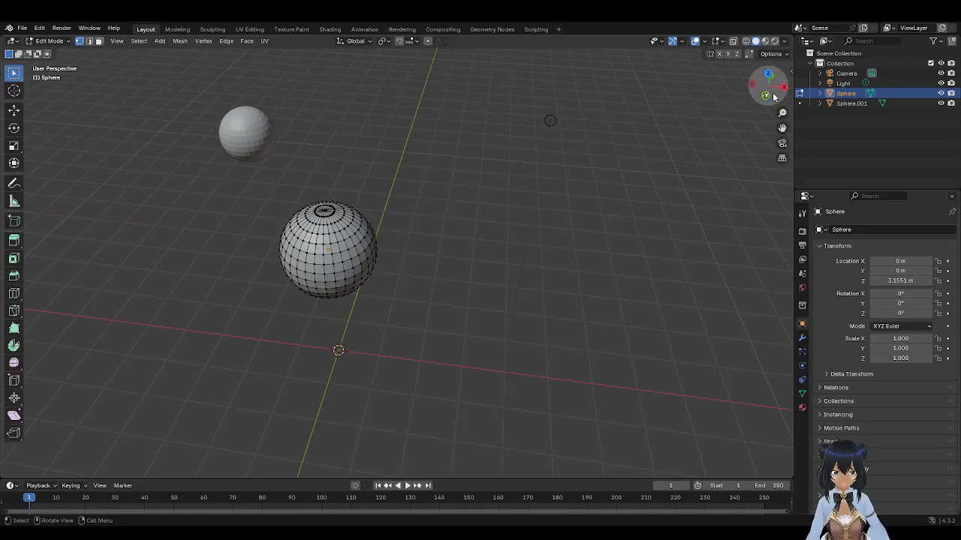
left_click_drag(782, 117, 781, 126)
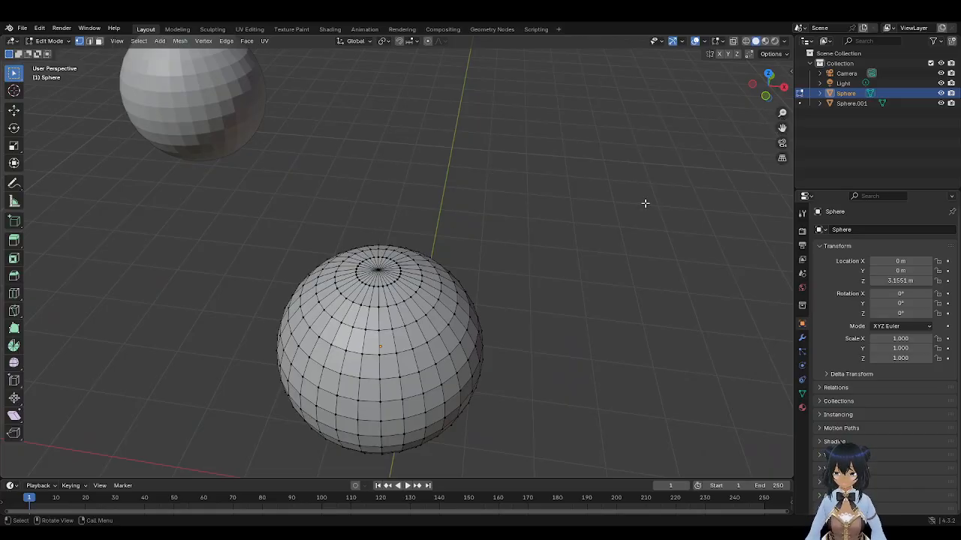
left_click_drag(767, 87, 764, 55)
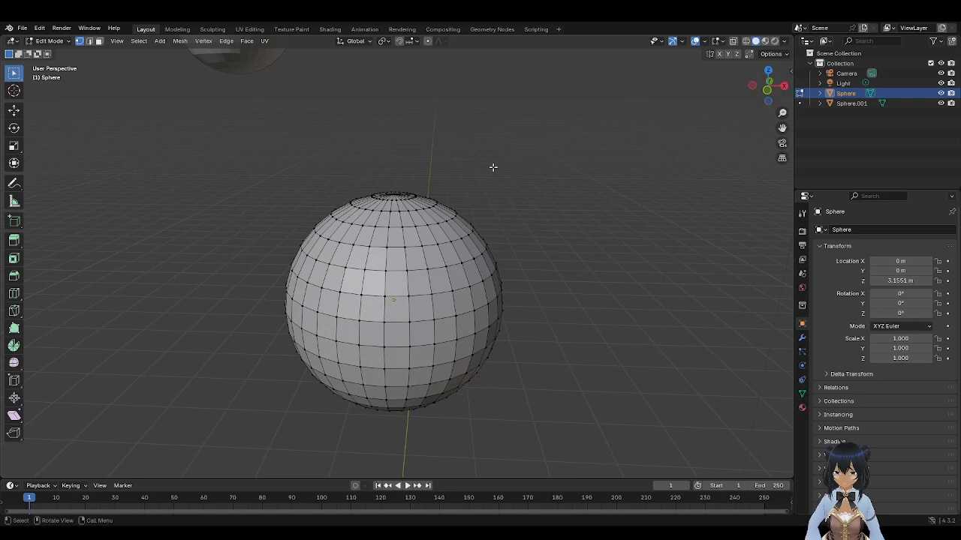
left_click(427, 42)
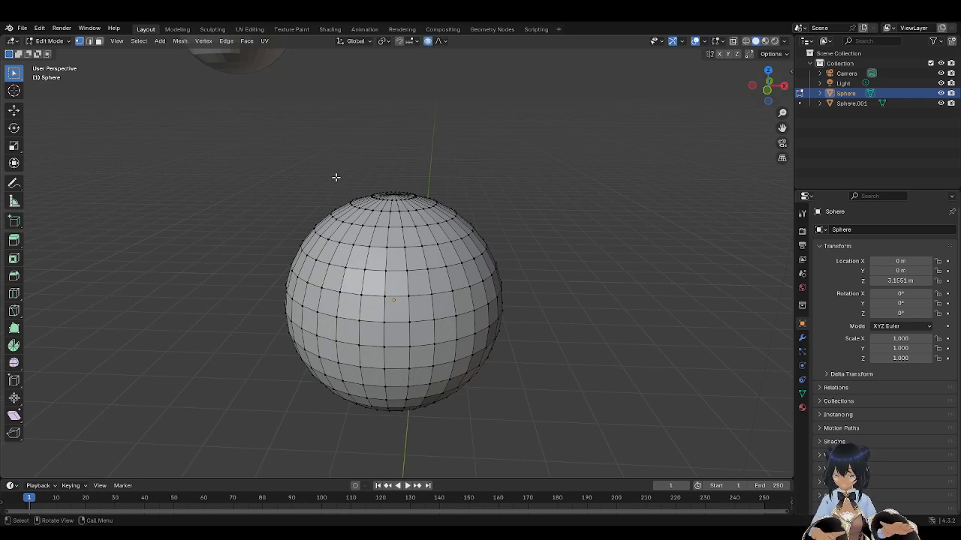
Step: Select the large sphere's top cap: the pole vertex and the two complete vertex rings around it
left_click_drag(339, 173, 442, 212)
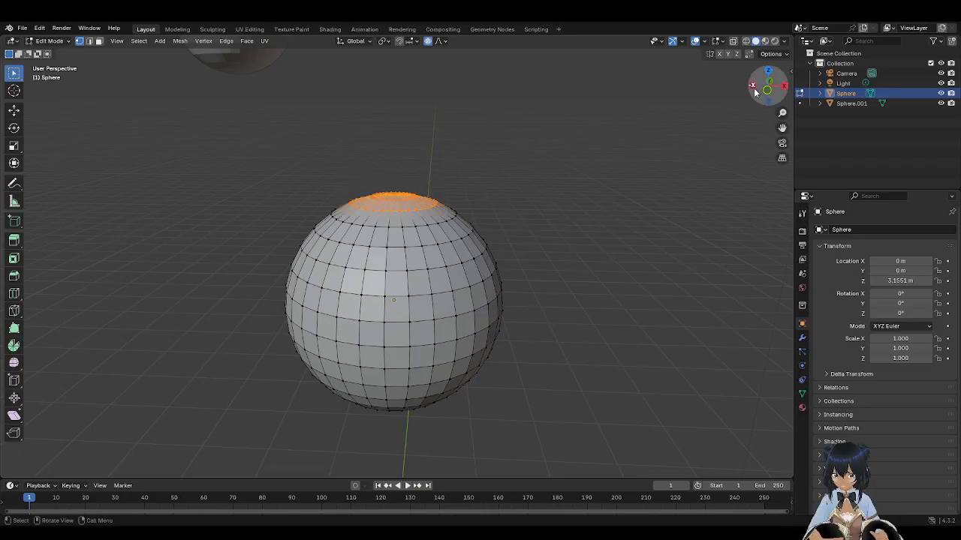
left_click_drag(760, 93, 746, 114)
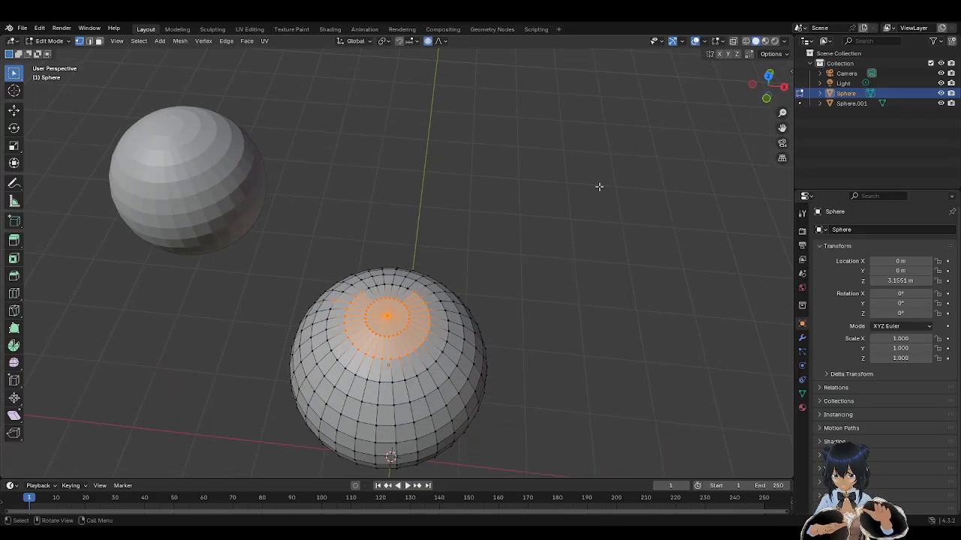
left_click(527, 230)
left_click_drag(355, 295, 420, 341)
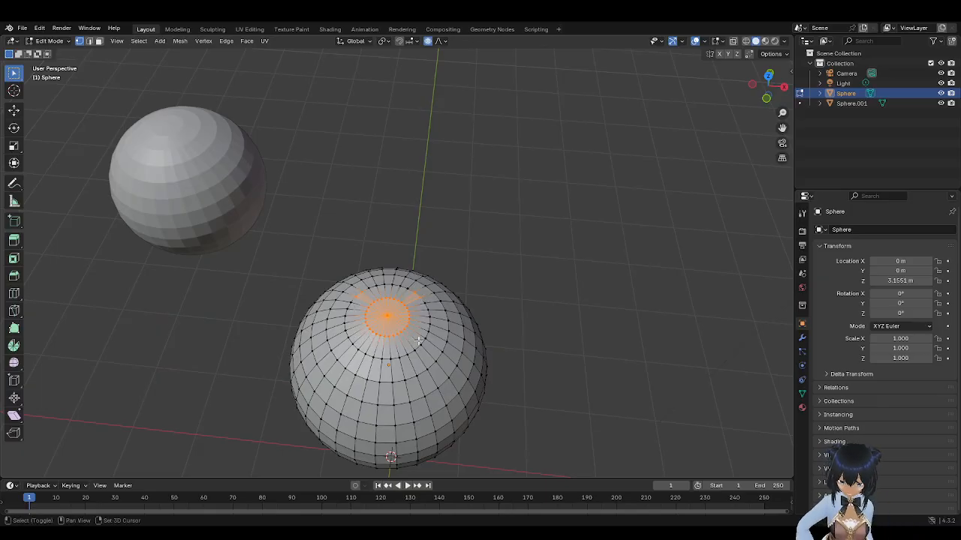
left_click_drag(341, 300, 426, 363, "shift")
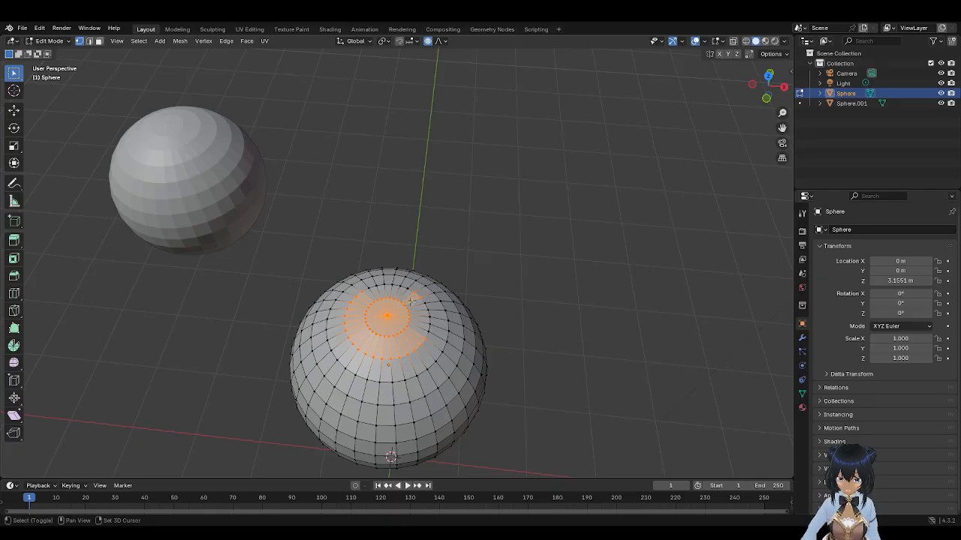
left_click_drag(413, 299, 440, 347, "shift")
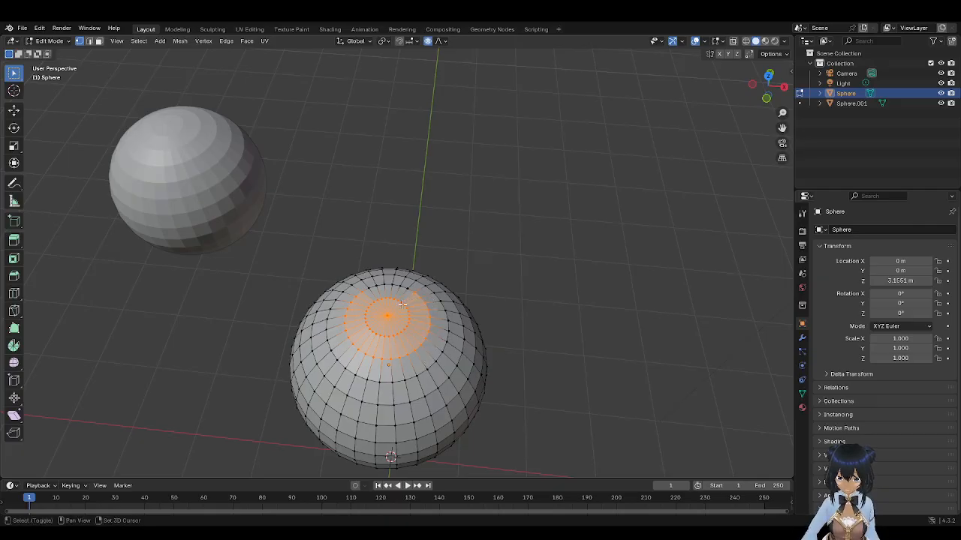
left_click_drag(364, 284, 416, 295, "shift")
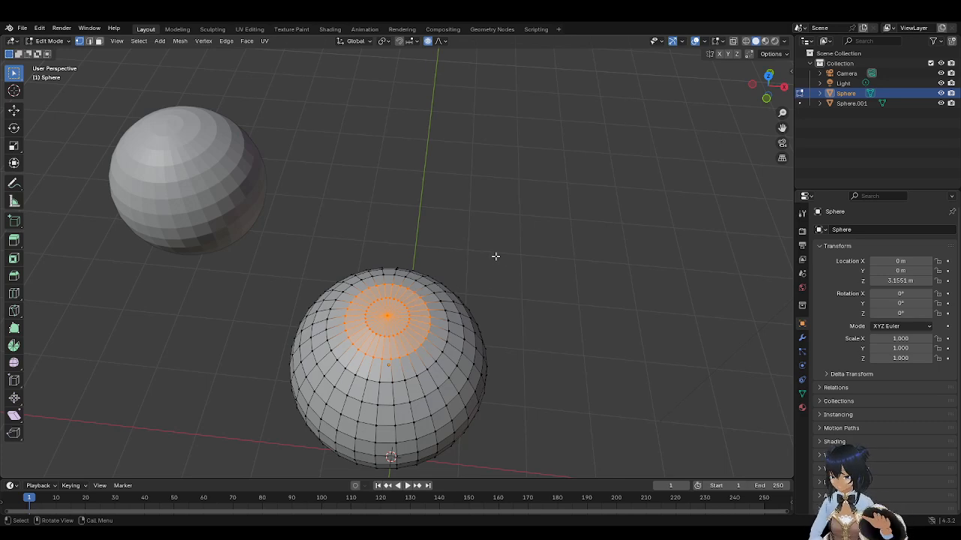
left_click_drag(767, 86, 767, 102)
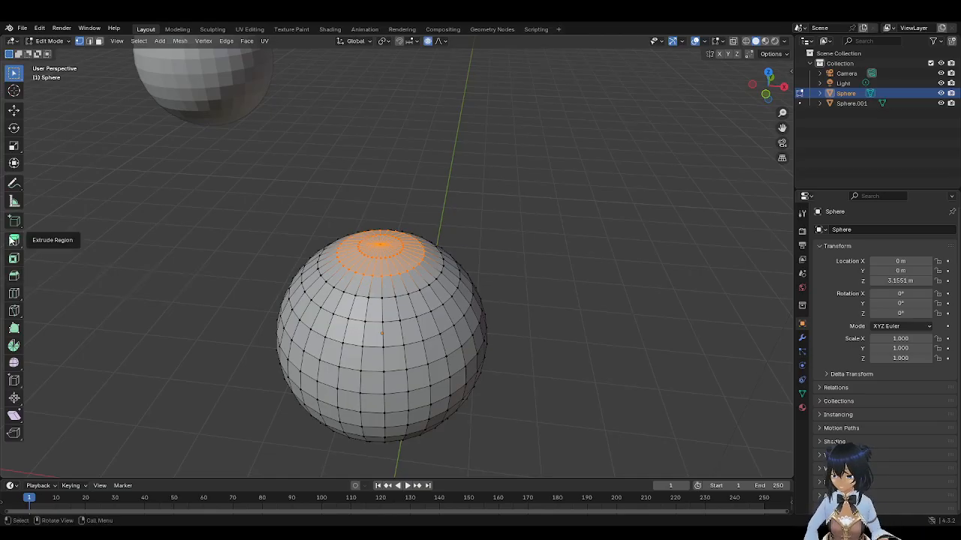
left_click(13, 240)
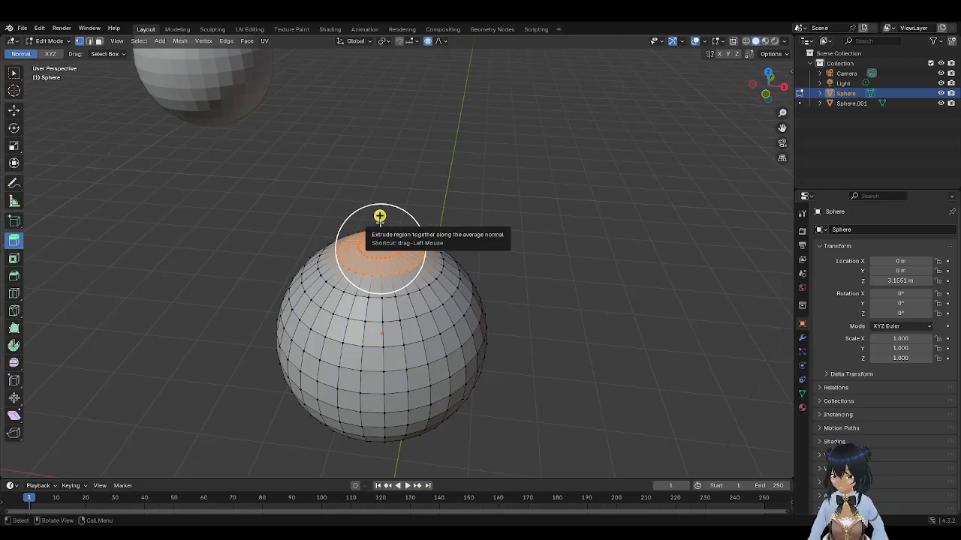
left_click_drag(380, 216, 379, 187)
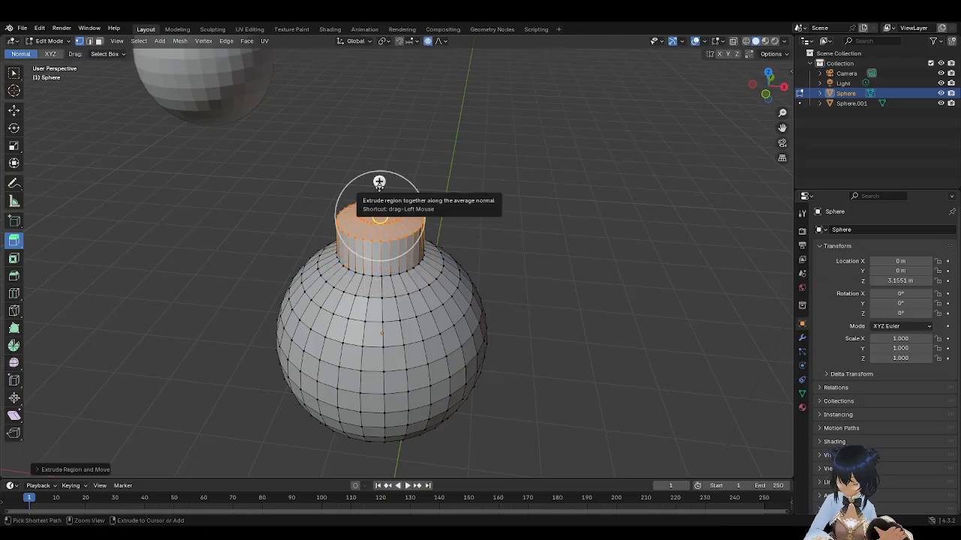
key("ctrl+z")
Step: Raise the selected top cap slightly along Z with the Move tool and shift it a little toward negative X
left_click(15, 111)
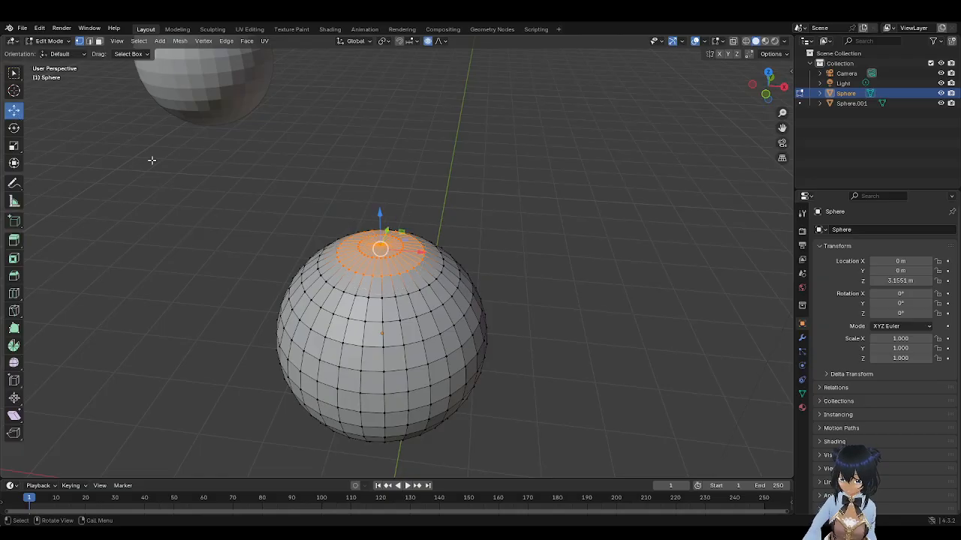
left_click_drag(379, 214, 378, 203)
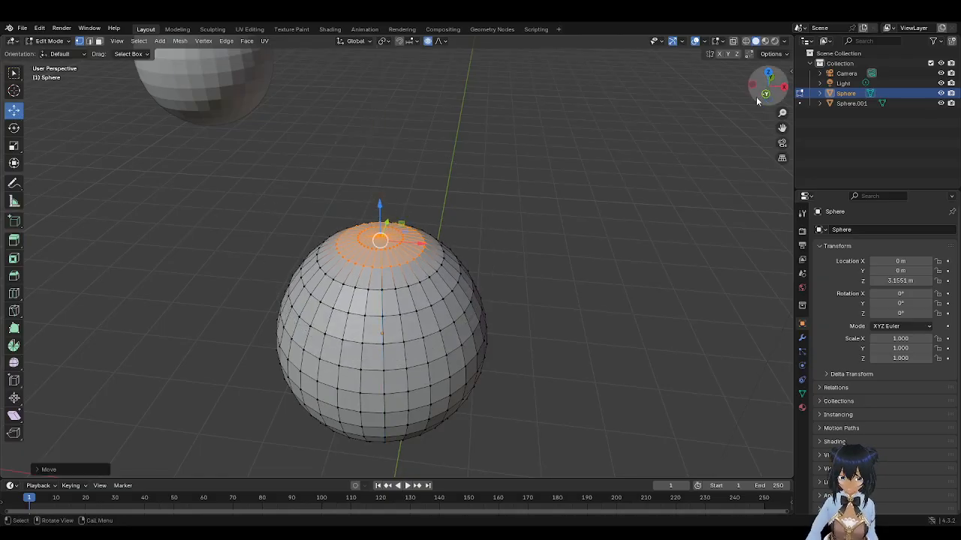
left_click_drag(756, 96, 743, 96)
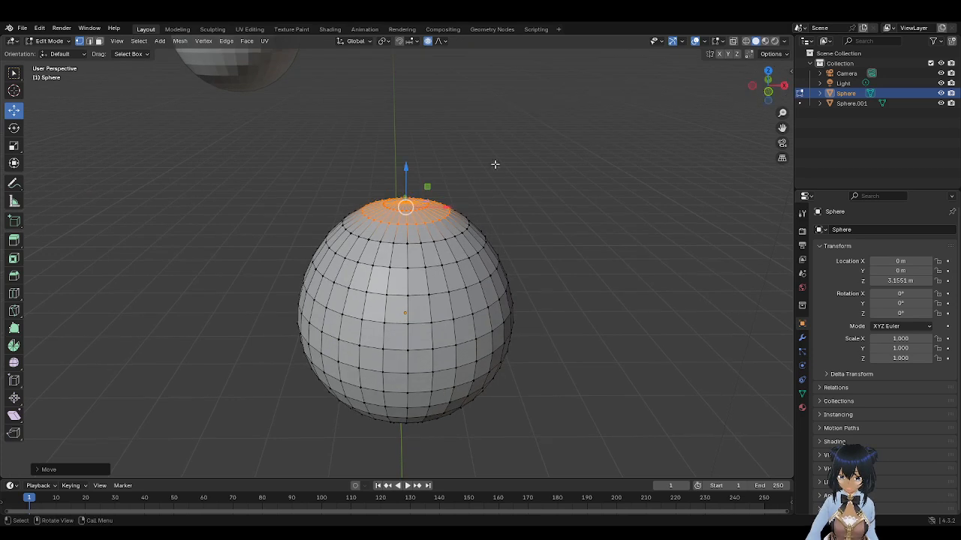
key("g")
key("x")
left_click_drag(443, 205, 441, 206)
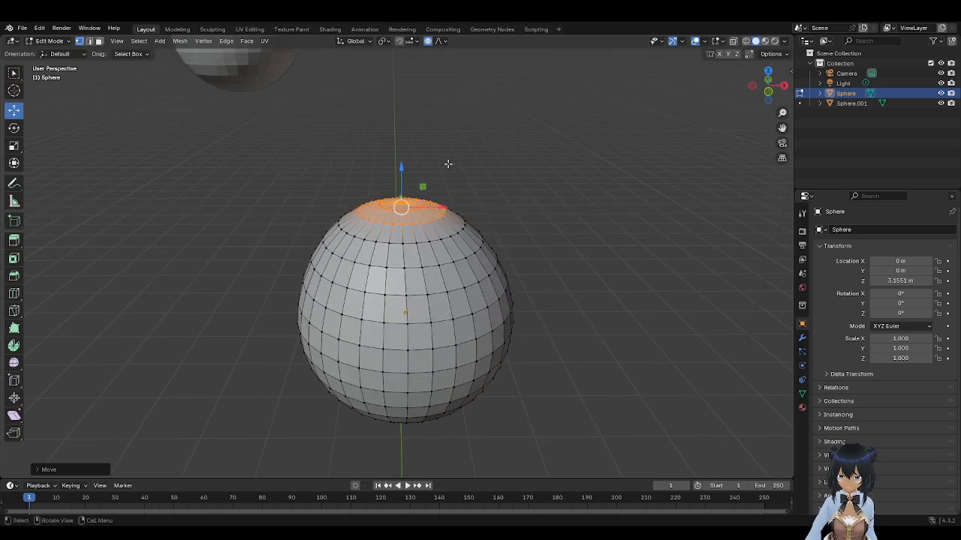
left_click_drag(439, 208, 431, 207)
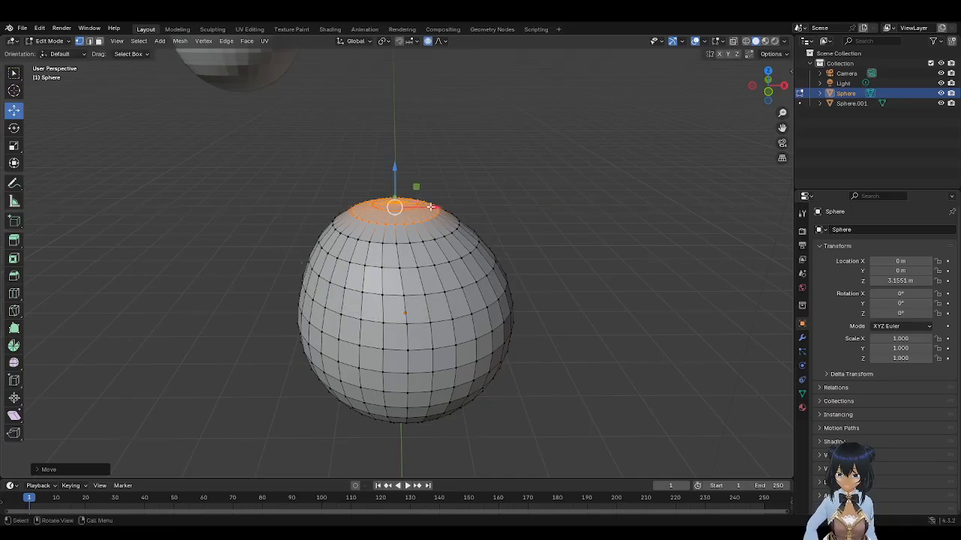
left_click_drag(748, 91, 751, 121)
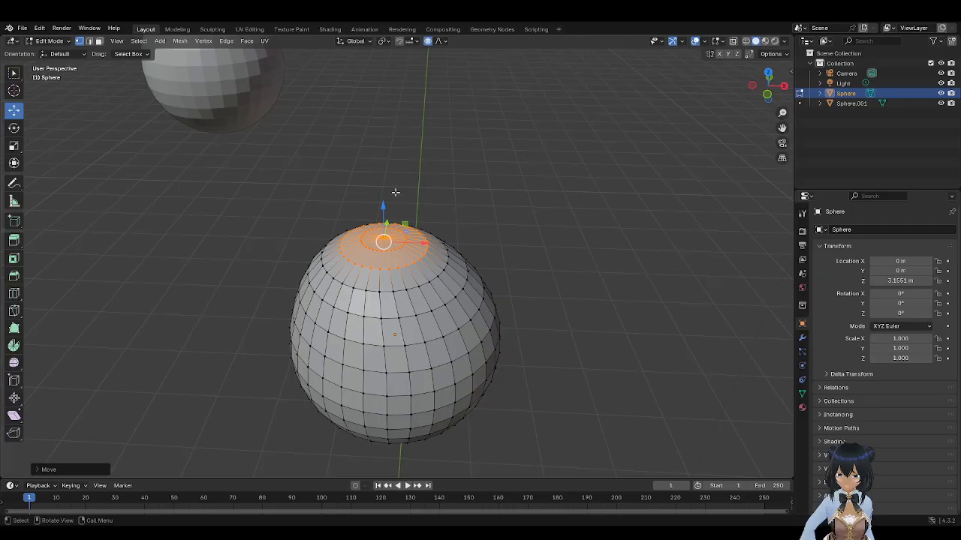
left_click_drag(381, 204, 381, 205)
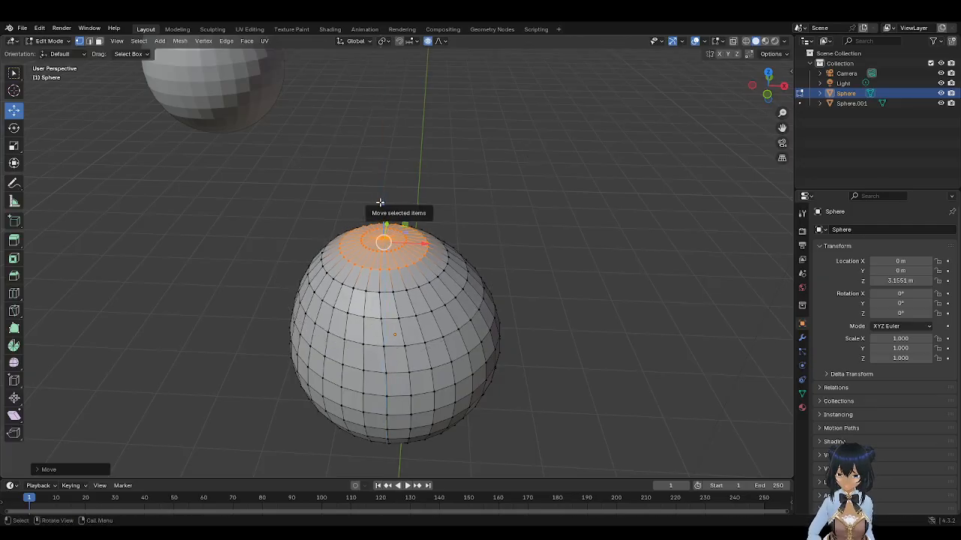
Step: Extrude the top cap upward along its normal in several stacked segments to form a tall cylindrical neck
left_click(13, 240)
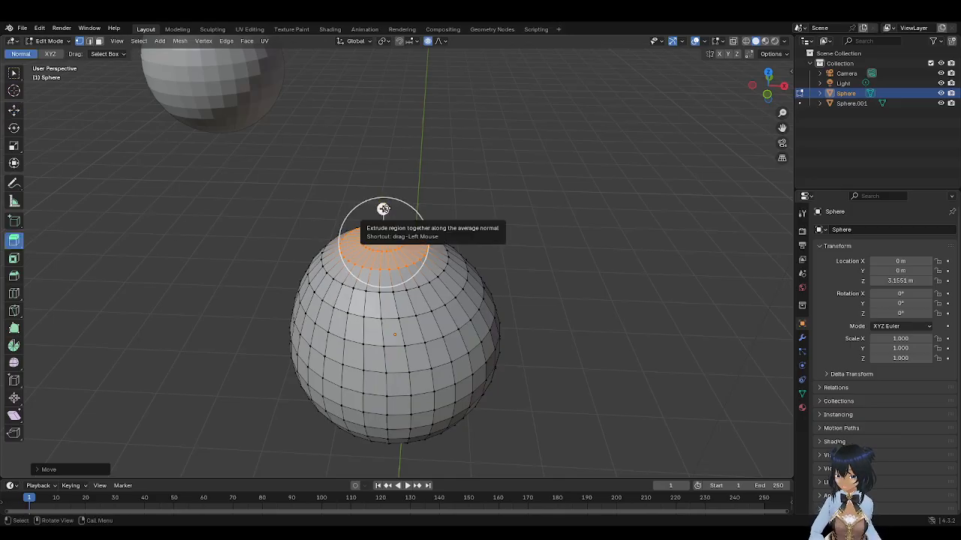
left_click_drag(382, 209, 363, 182)
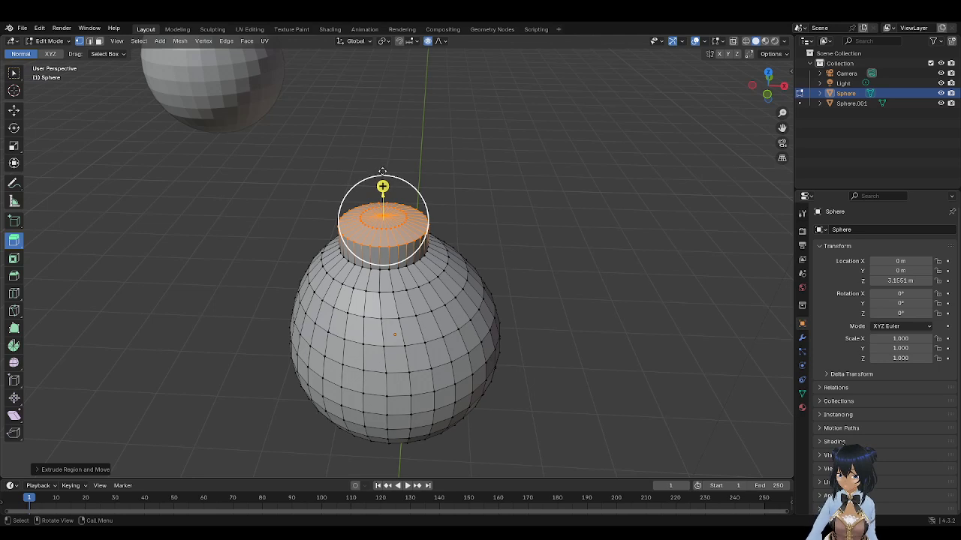
left_click(382, 150)
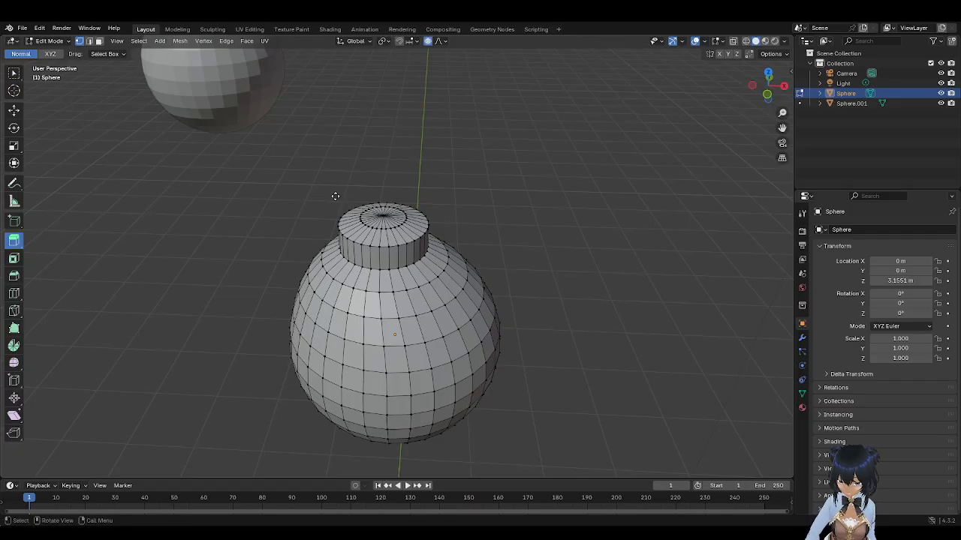
key("ctrl")
key("ctrl+z")
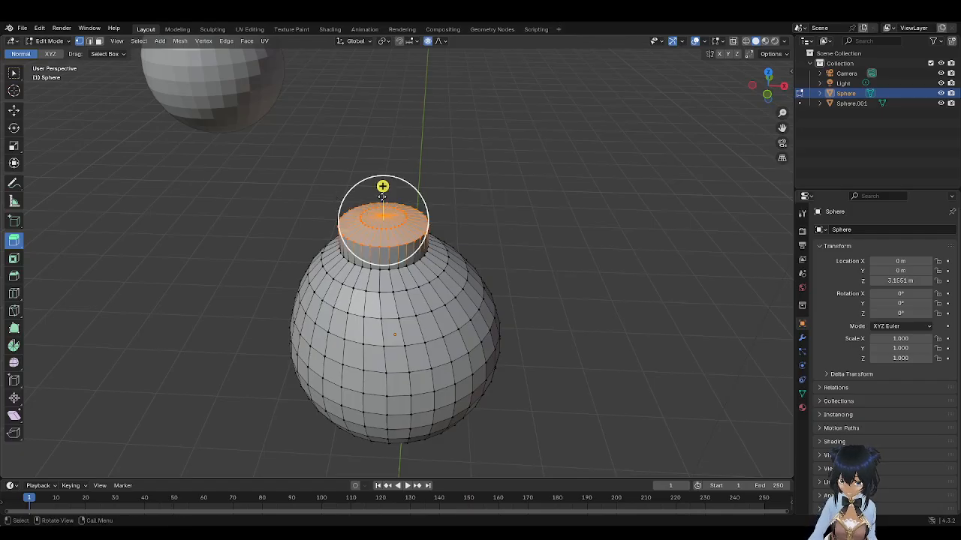
left_click_drag(383, 188, 381, 105)
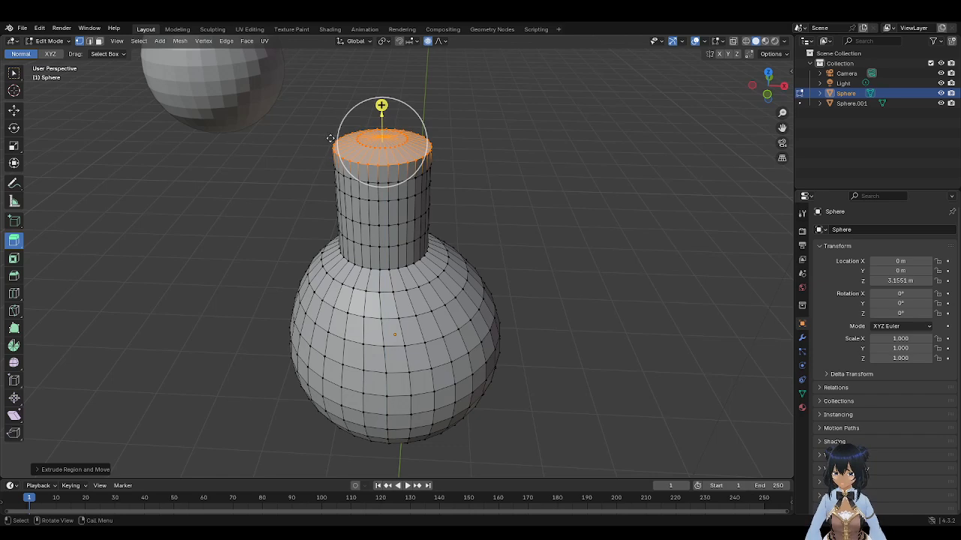
Step: Select the vertices of the neck's upper rings from the front, and add those on the other side of the neck
left_click_drag(775, 90, 713, 98)
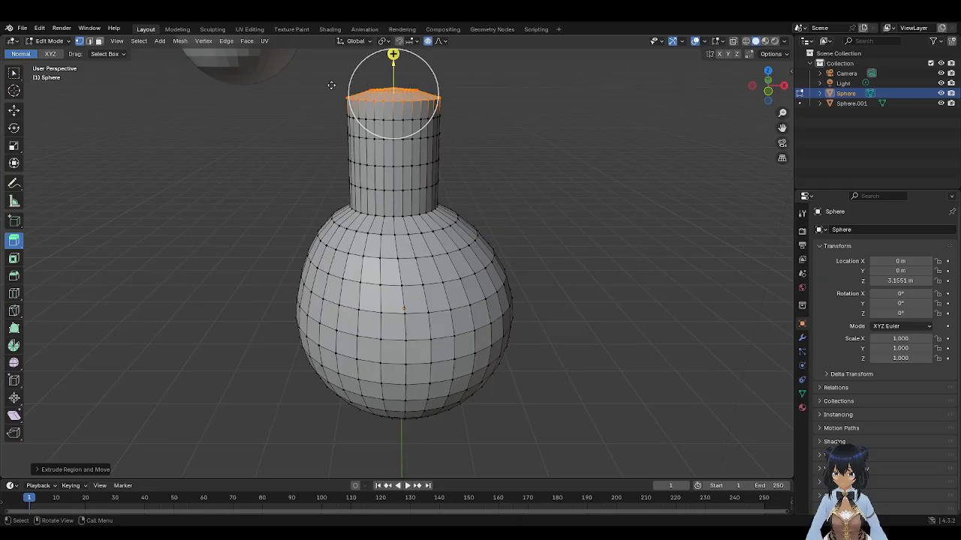
left_click_drag(323, 75, 487, 193)
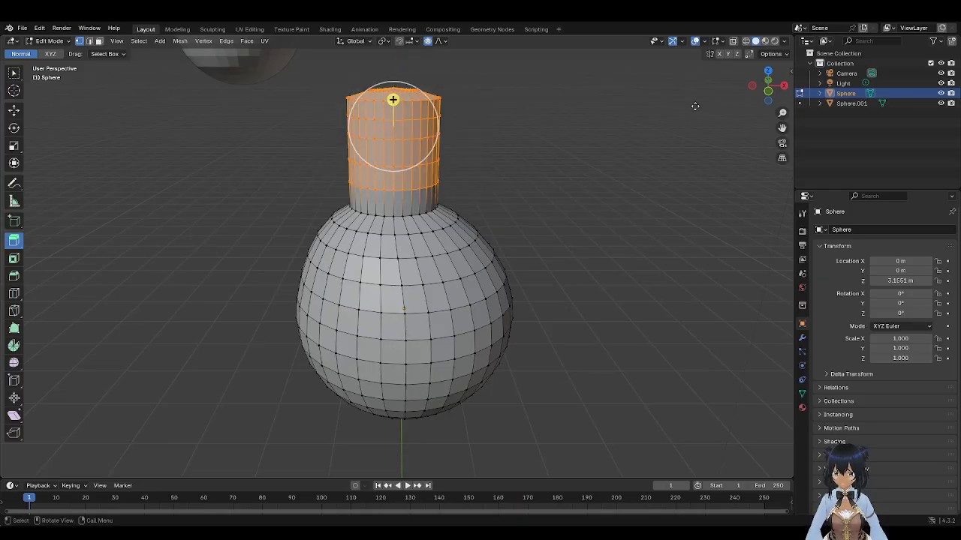
left_click_drag(768, 85, 656, 118)
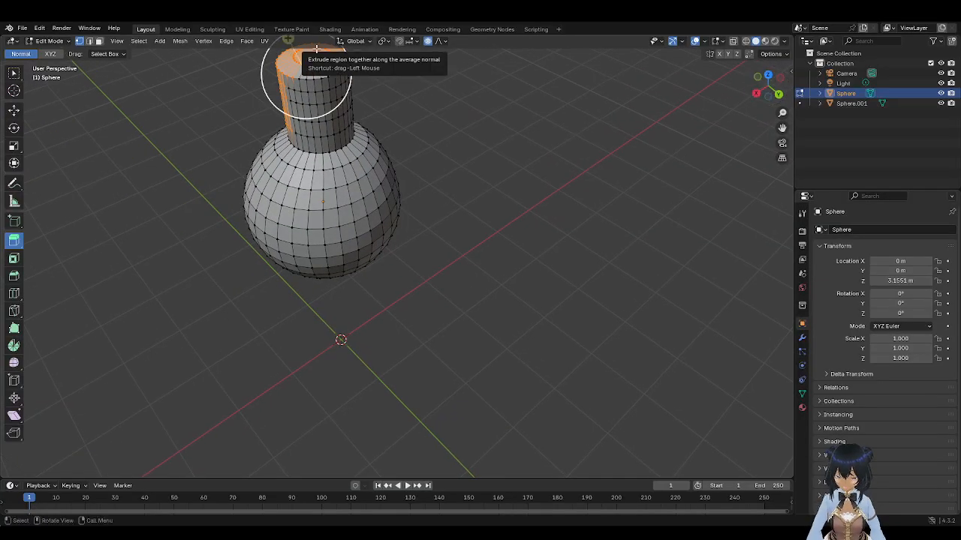
left_click_drag(274, 53, 315, 67)
key("ctrl+z")
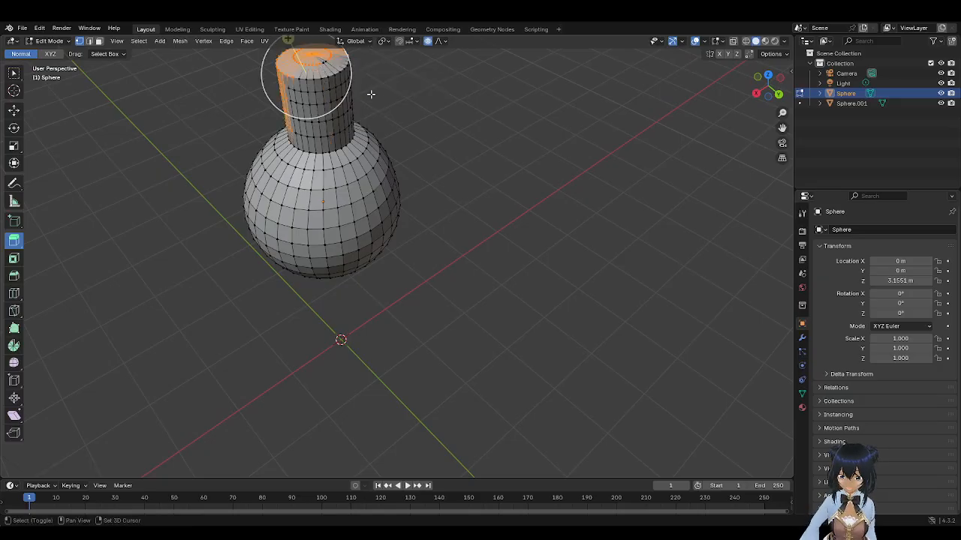
left_click_drag(375, 84, 319, 118)
left_click_drag(375, 128, 376, 127)
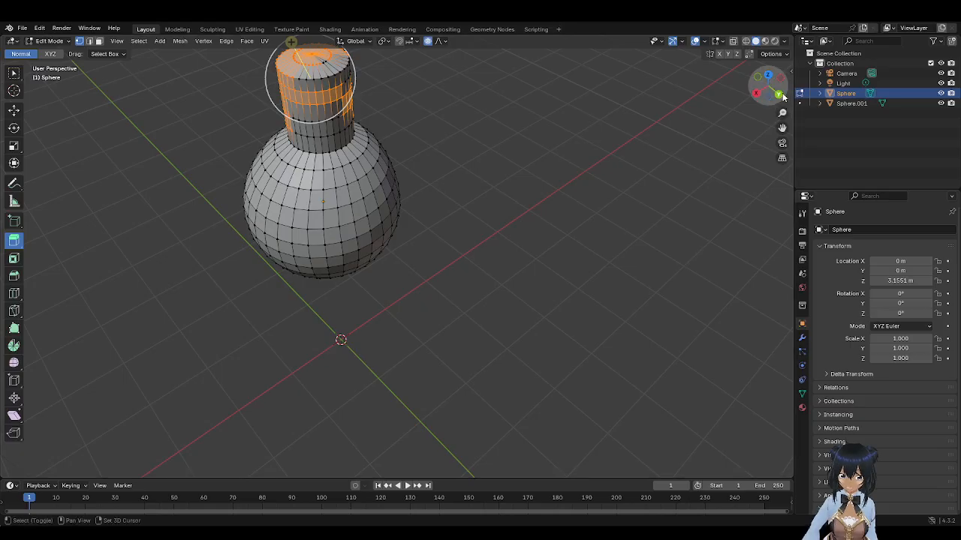
left_click_drag(783, 95, 714, 137)
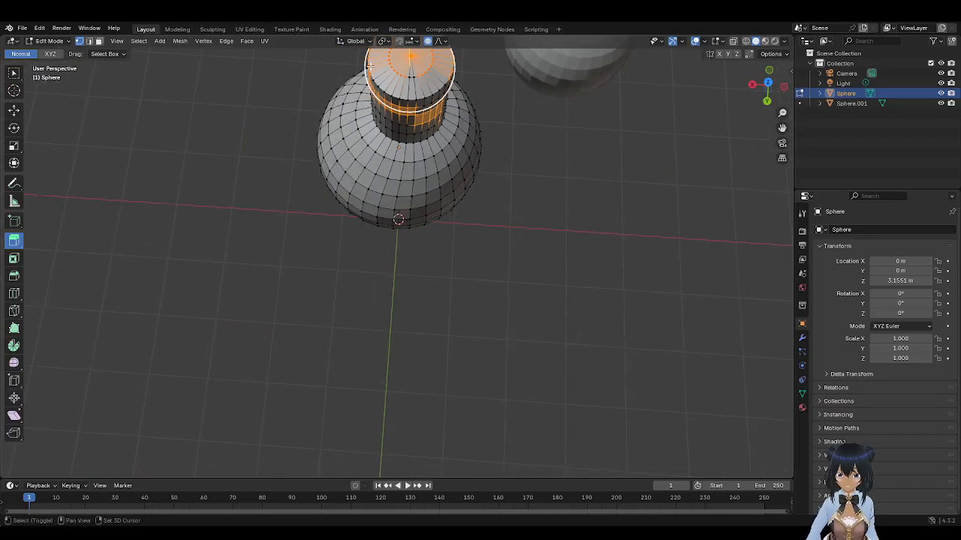
left_click_drag(430, 97, 395, 75)
key("ctrl+z")
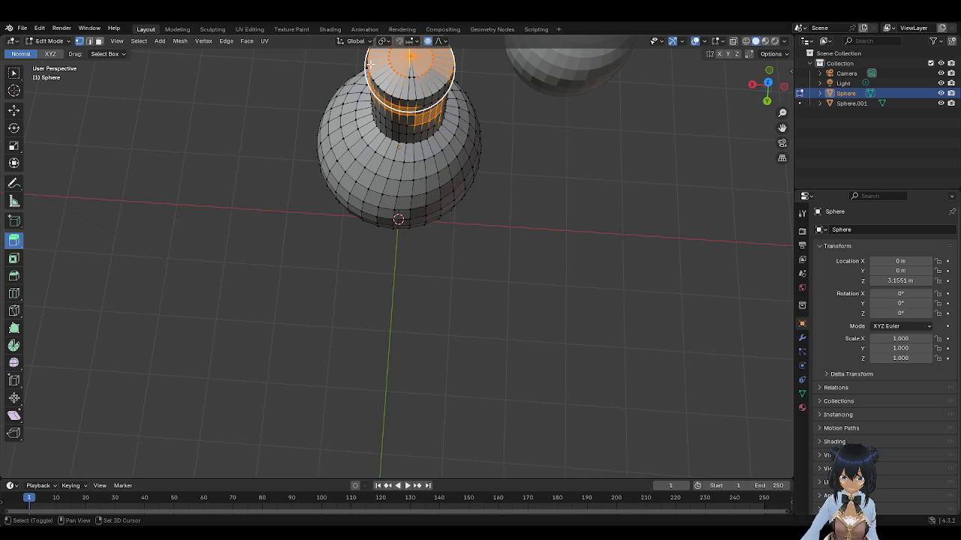
key("ctrl+shift+z")
key("ctrl+z")
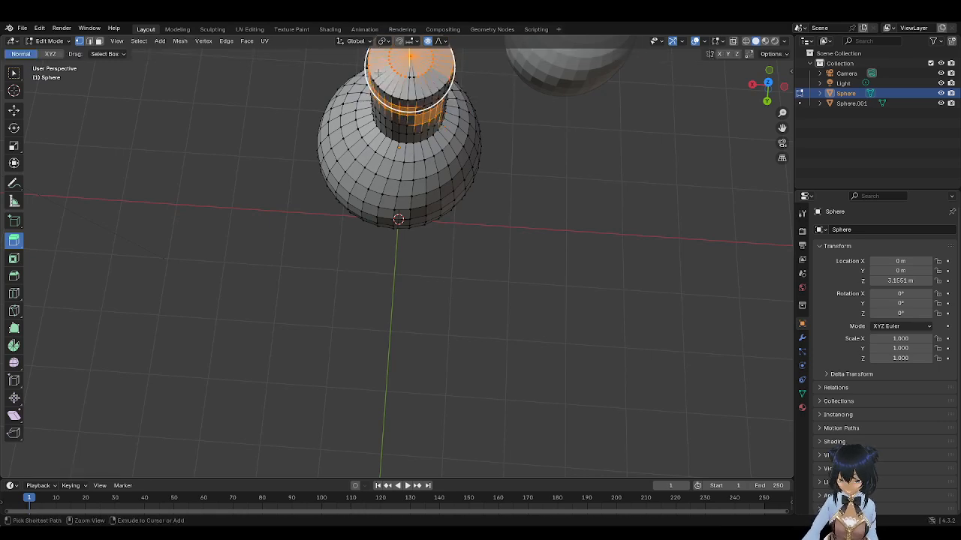
Step: Try to move the selected neck vertices along X with the Move tool, and undo both moves
left_click(13, 112)
key("shift")
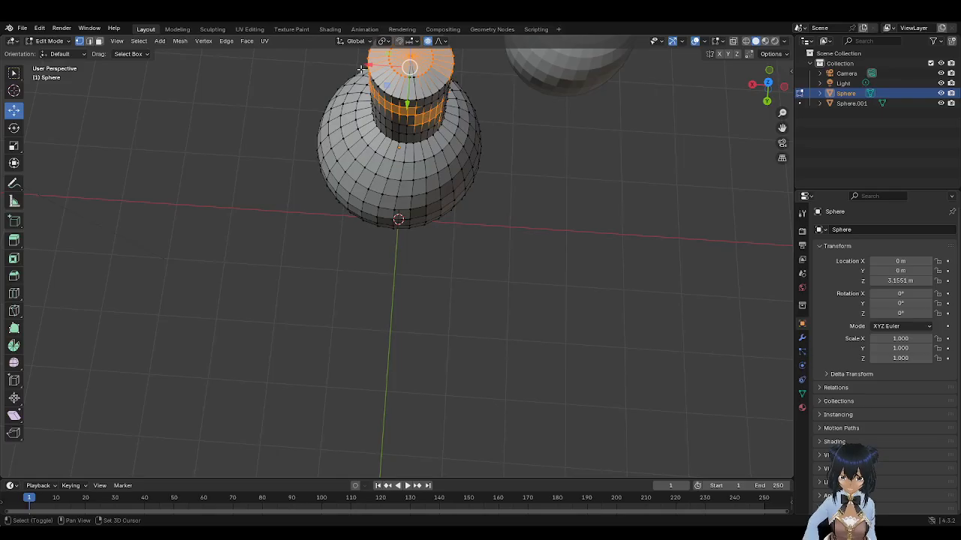
left_click_drag(371, 66, 301, 54, "shift")
left_click_drag(382, 69, 401, 88, "shift")
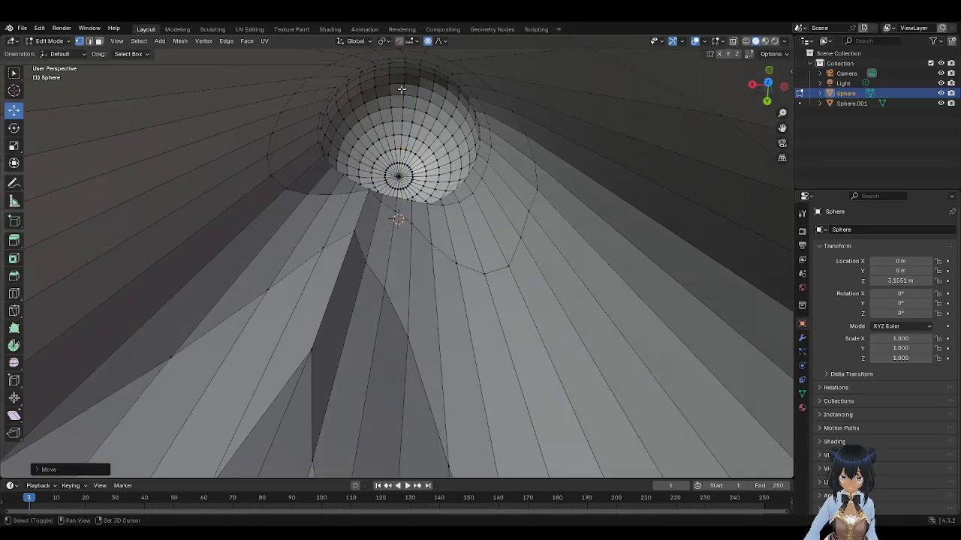
key("ctrl+z")
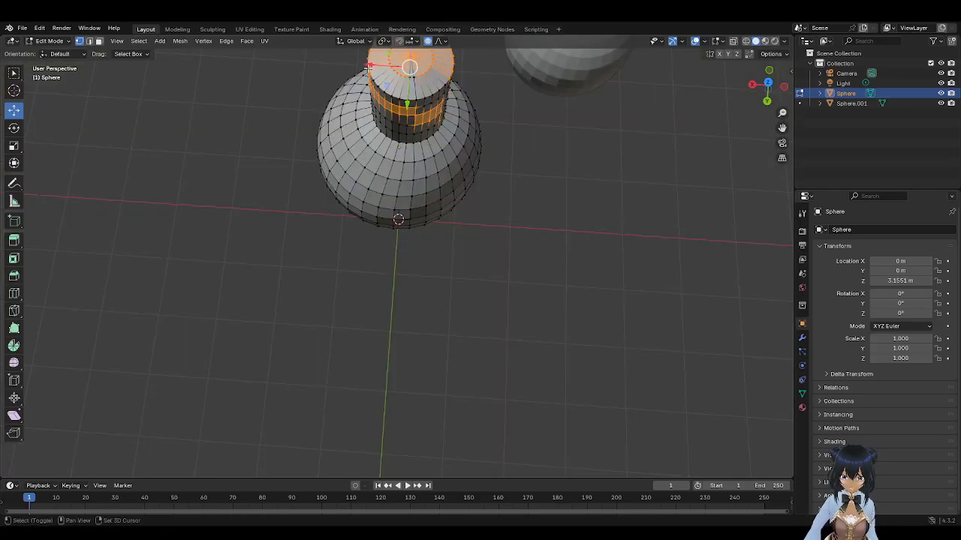
left_click_drag(370, 66, 373, 72, "shift")
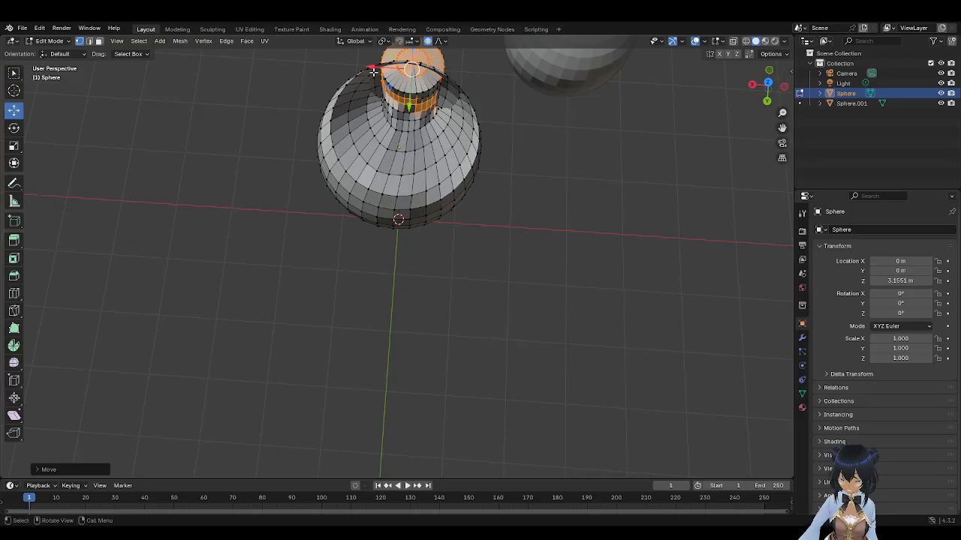
key("ctrl+z")
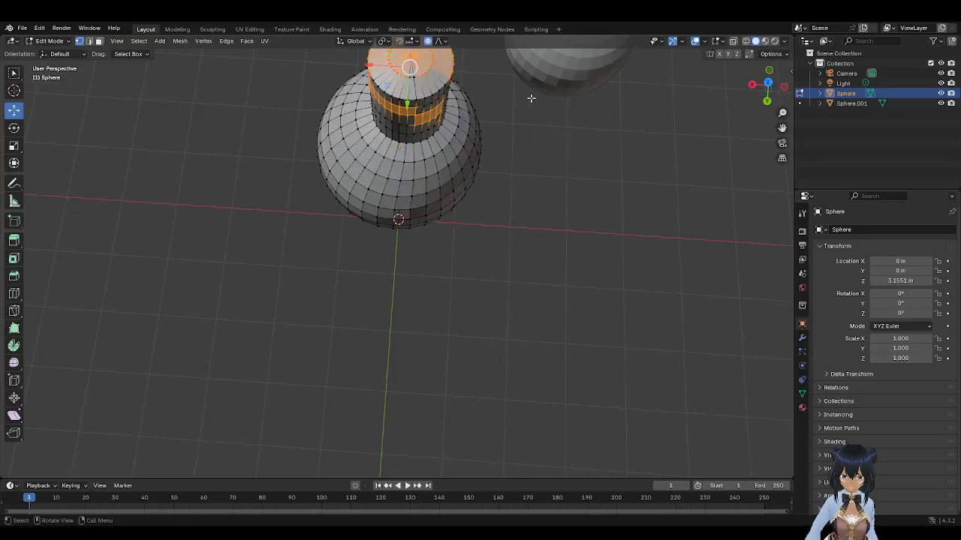
Step: Add the unselected vertices on one side of the neck, from the top rim through the lower rings, to the selection
left_click_drag(747, 85, 464, 95)
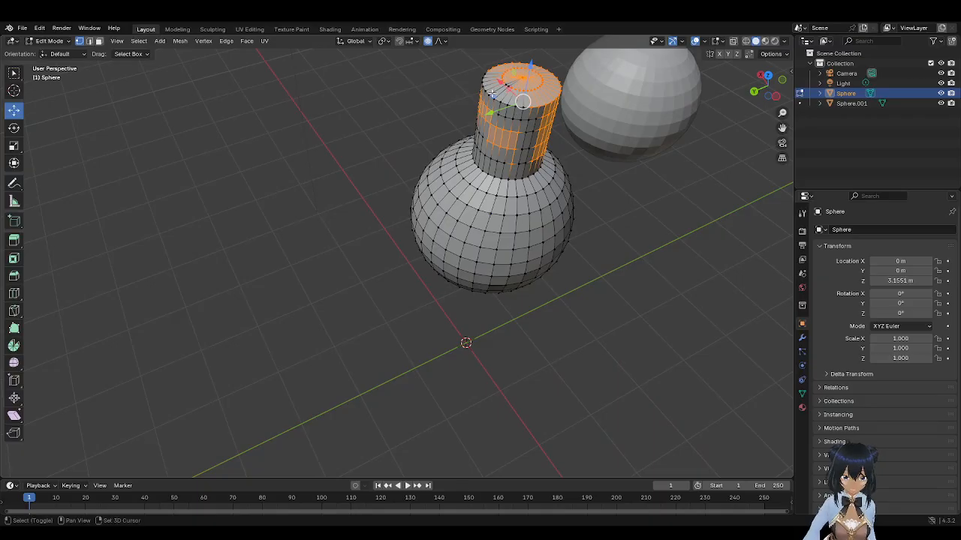
left_click_drag(470, 67, 540, 109, "shift")
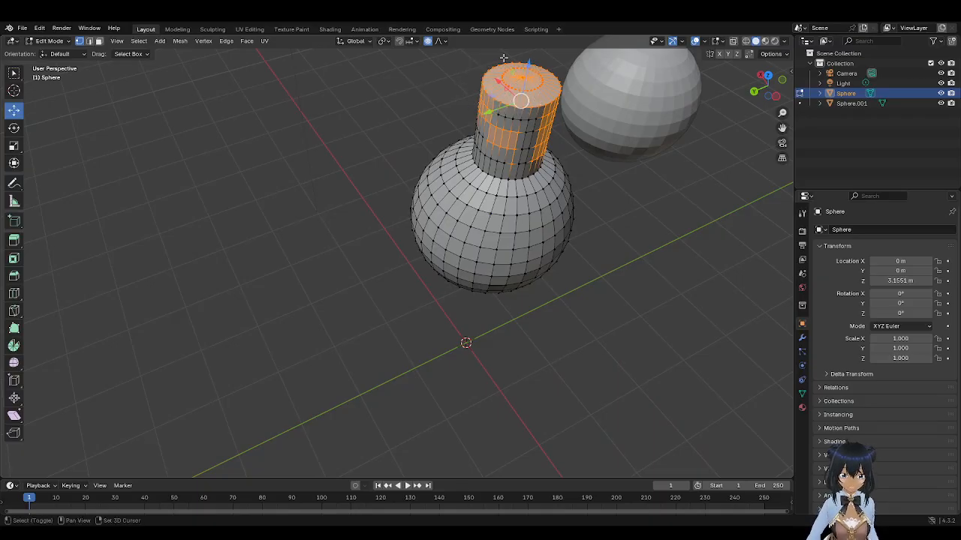
left_click_drag(503, 59, 536, 169, "shift")
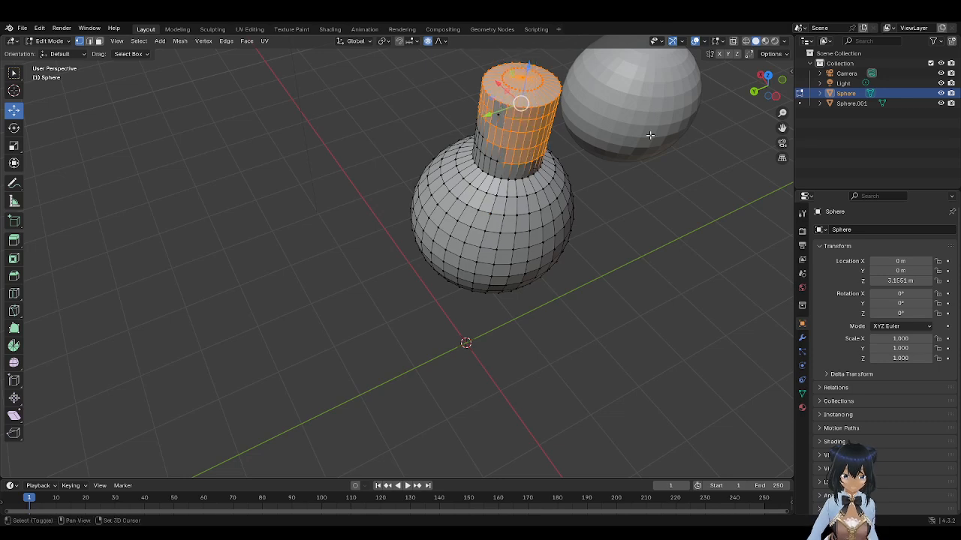
left_click_drag(759, 95, 789, 97)
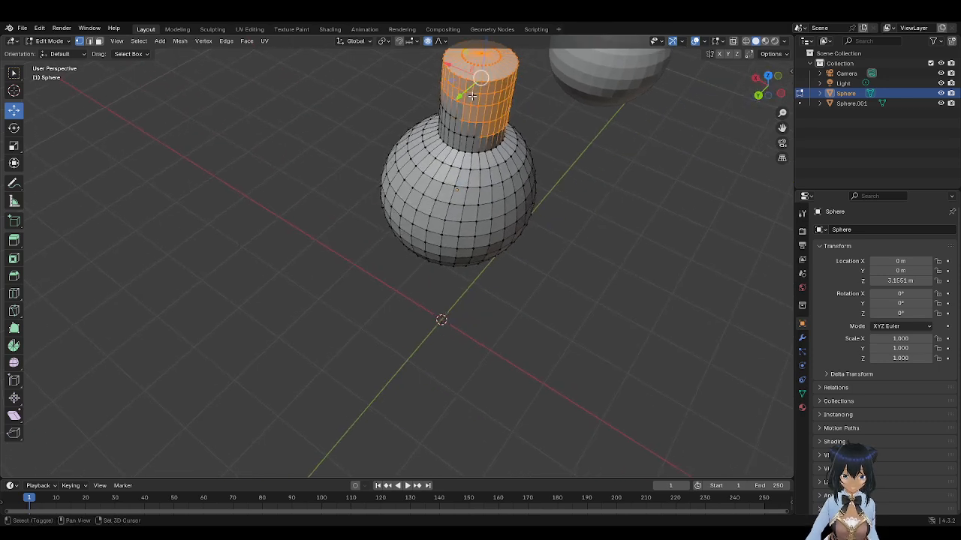
left_click(472, 137, "shift")
left_click(465, 137, "shift")
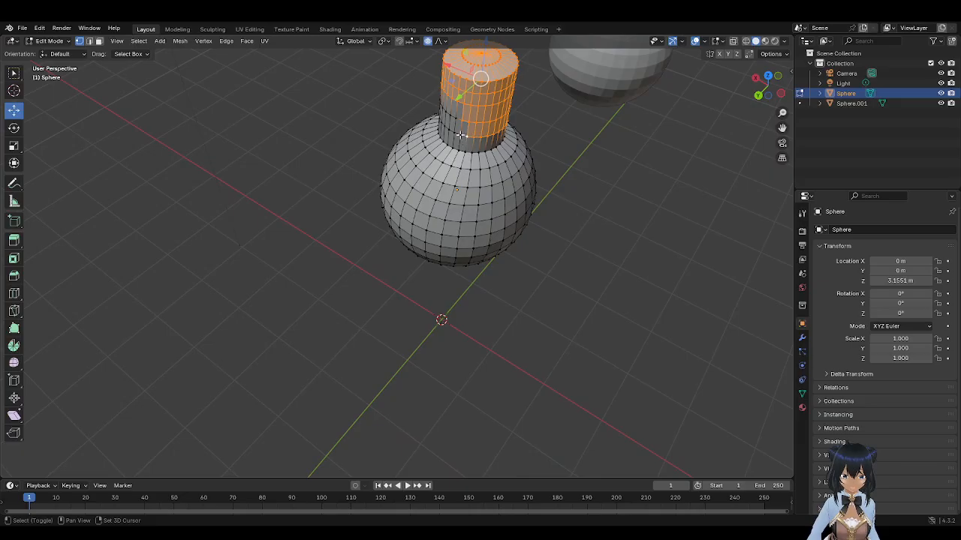
left_click(459, 135, "shift")
left_click(451, 132, "shift")
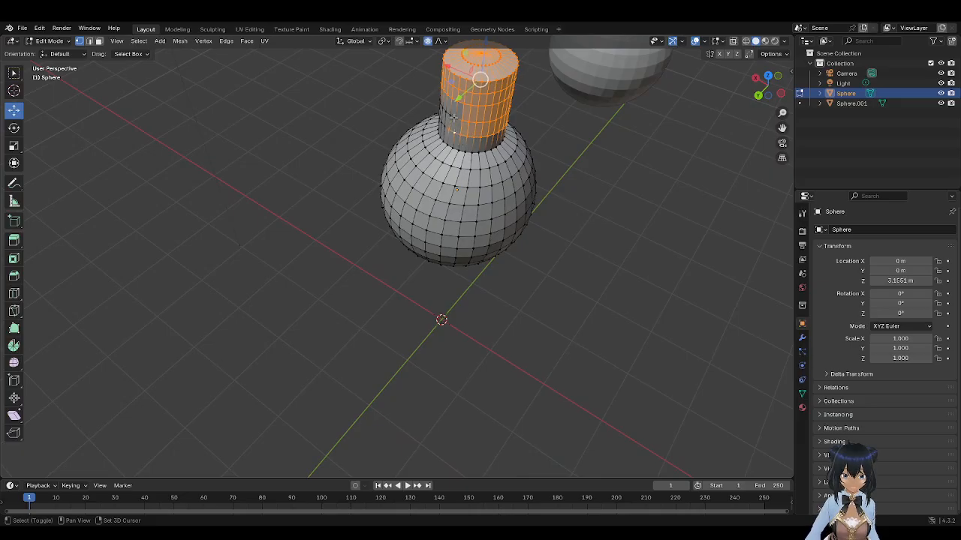
left_click(455, 118, "shift")
left_click(451, 115, "shift")
left_click(446, 111, "shift")
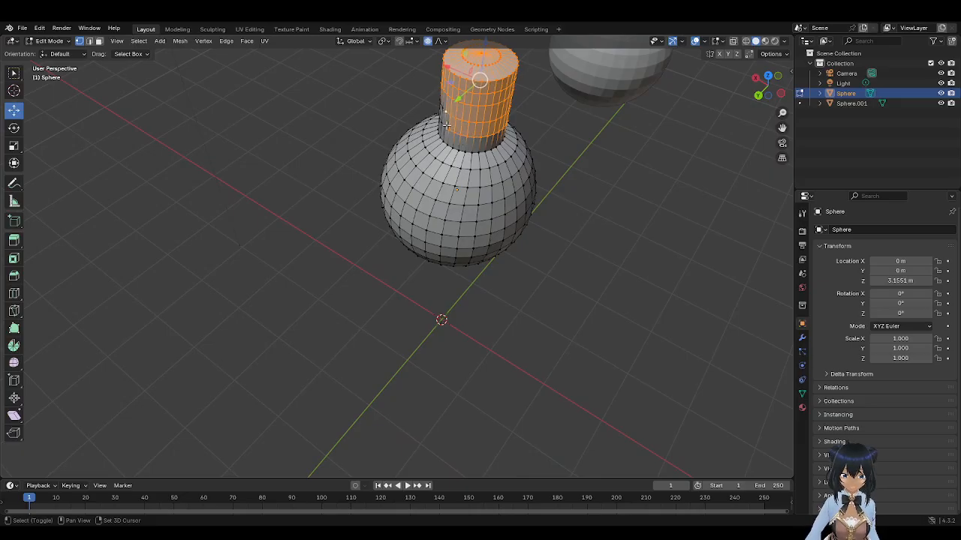
left_click(445, 125, "shift")
Step: Add the remaining unselected vertices of the two lower rings on the neck's opposite side to complete the neck selection
left_click_drag(766, 84, 750, 86)
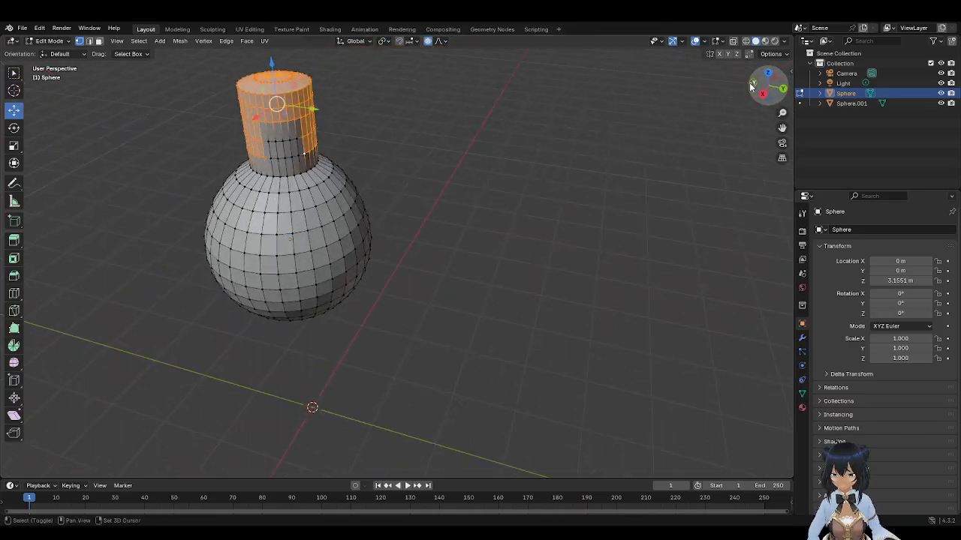
left_click(284, 157, "shift")
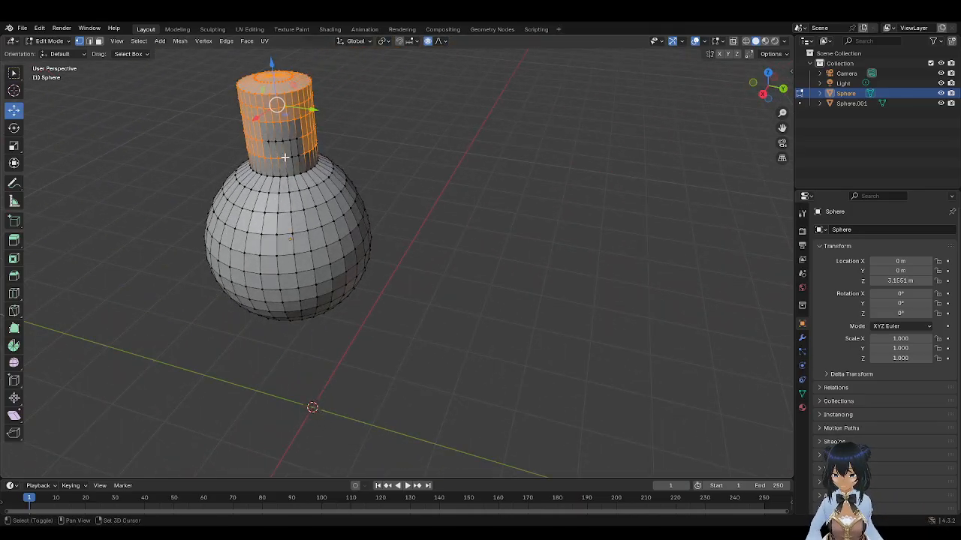
left_click(293, 158, "shift")
left_click(299, 157, "shift")
left_click(297, 140, "shift")
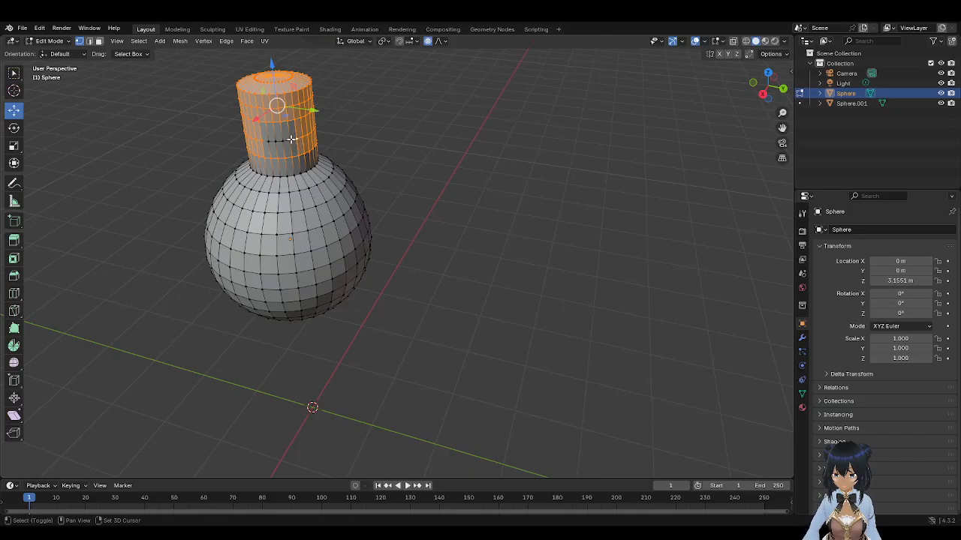
left_click(289, 140, "shift")
left_click(281, 140, "shift")
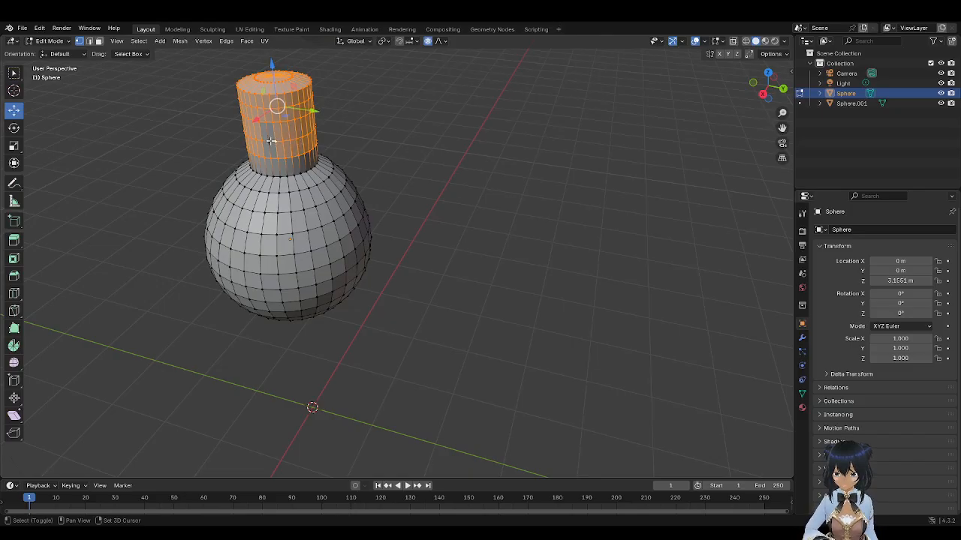
left_click(272, 140, "shift")
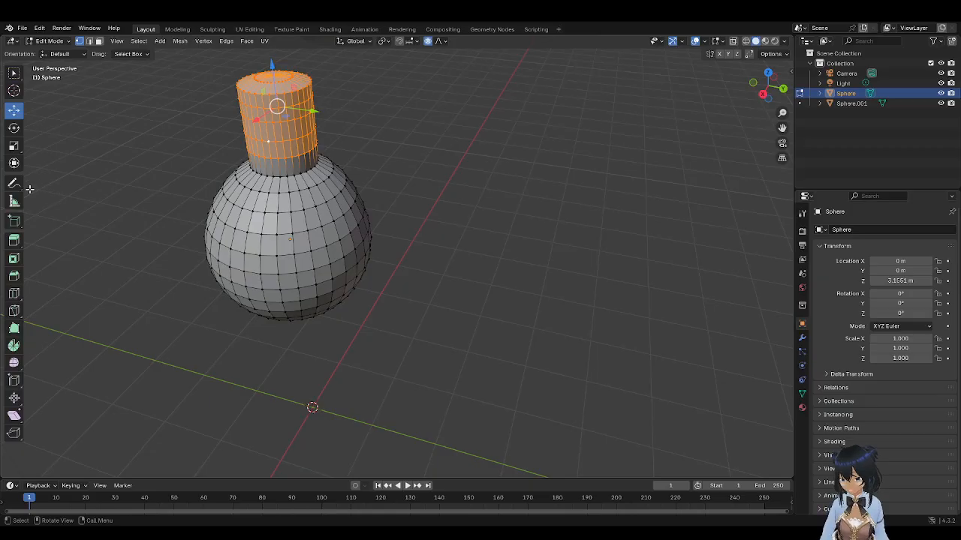
Step: Scale the selected neck down uniformly to just under 0.88, with the proportional editing radius reduced to about 0.5
left_click(13, 147)
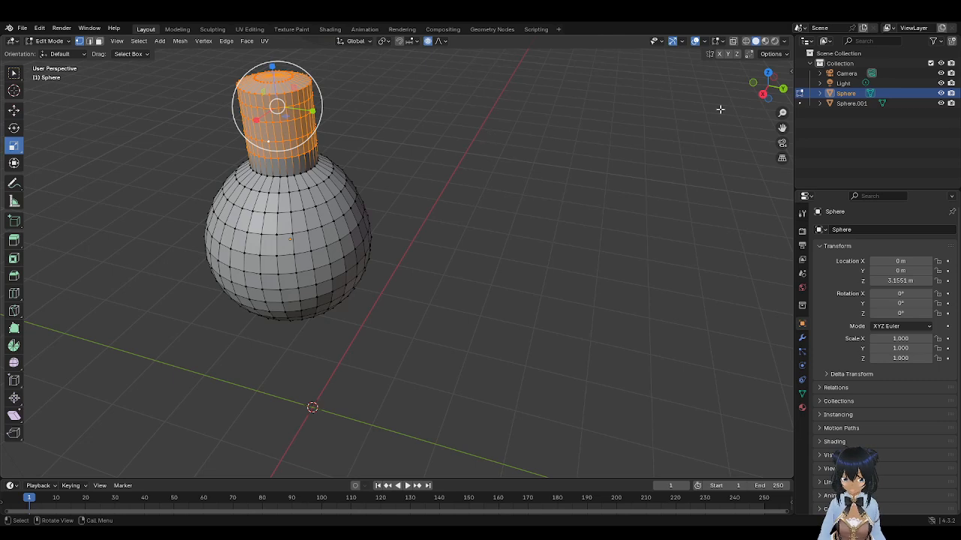
left_click_drag(767, 87, 659, 120)
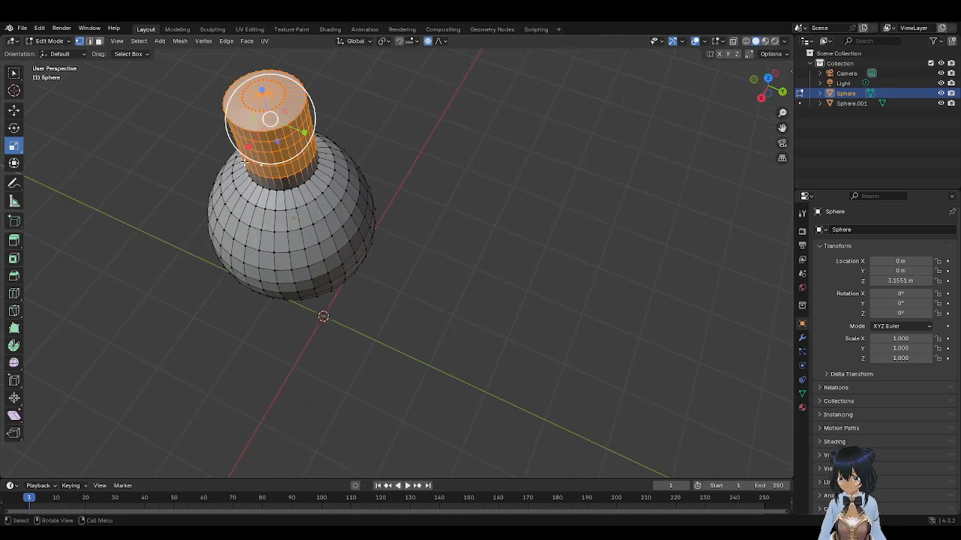
left_click_drag(260, 163, 263, 163)
scroll(263, 159, "down", 4)
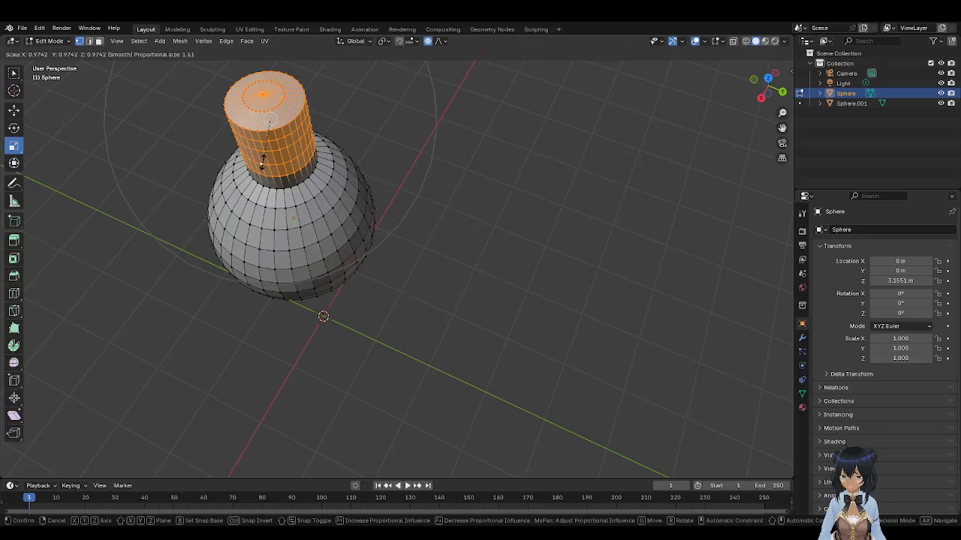
scroll(263, 160, "up", 11)
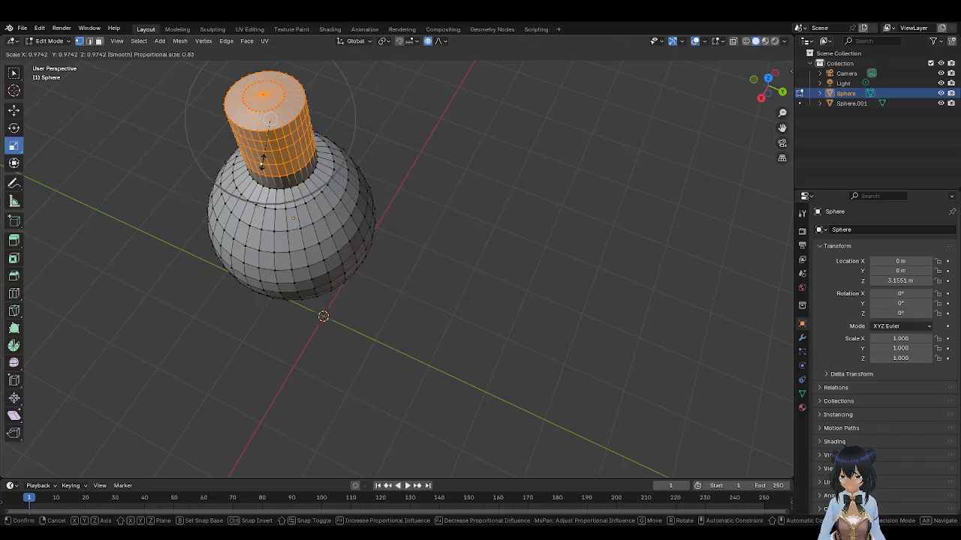
left_click_drag(262, 160, 266, 156)
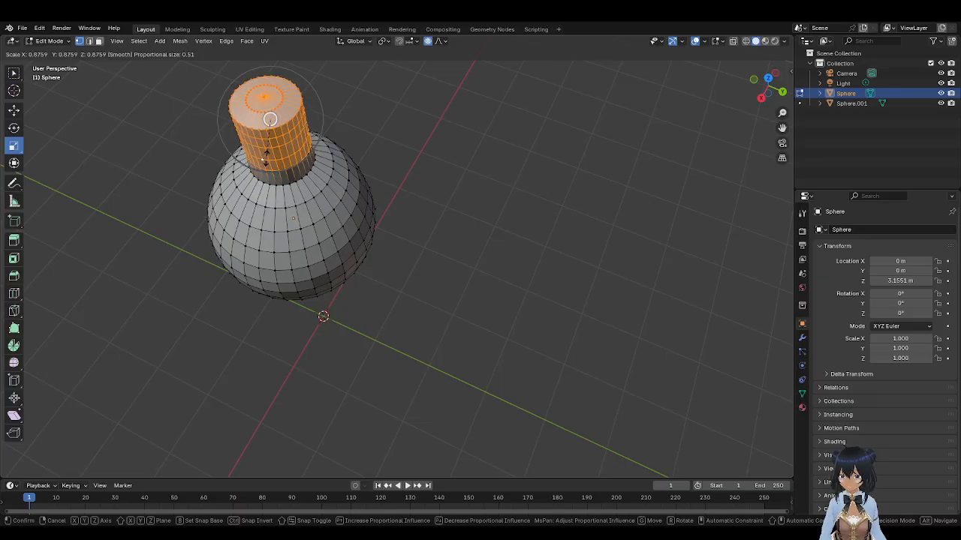
scroll(266, 156, "up", 1)
left_click_drag(265, 156, 268, 151)
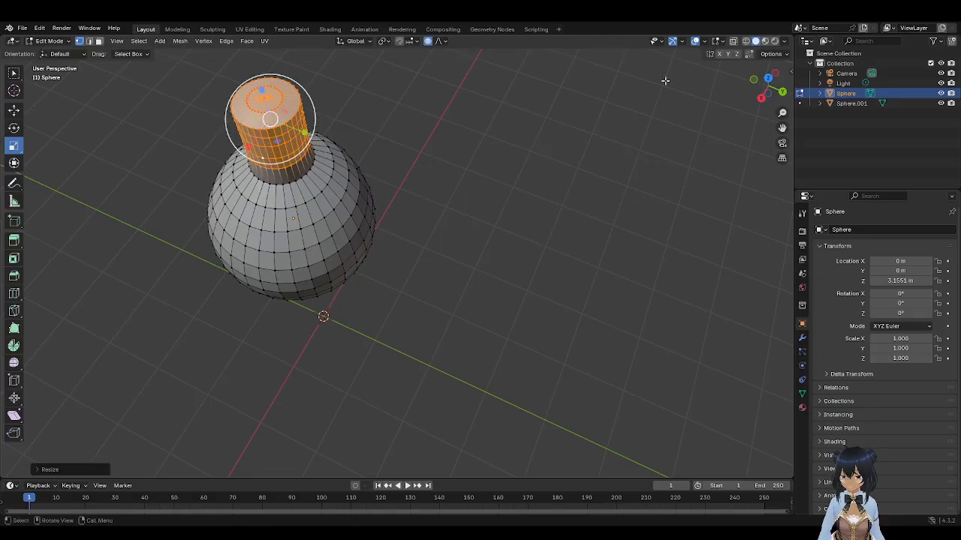
Step: Move the selected neck slightly toward negative X so it leans off the sphere's centre, and clear the selection
left_click_drag(767, 84, 633, 84)
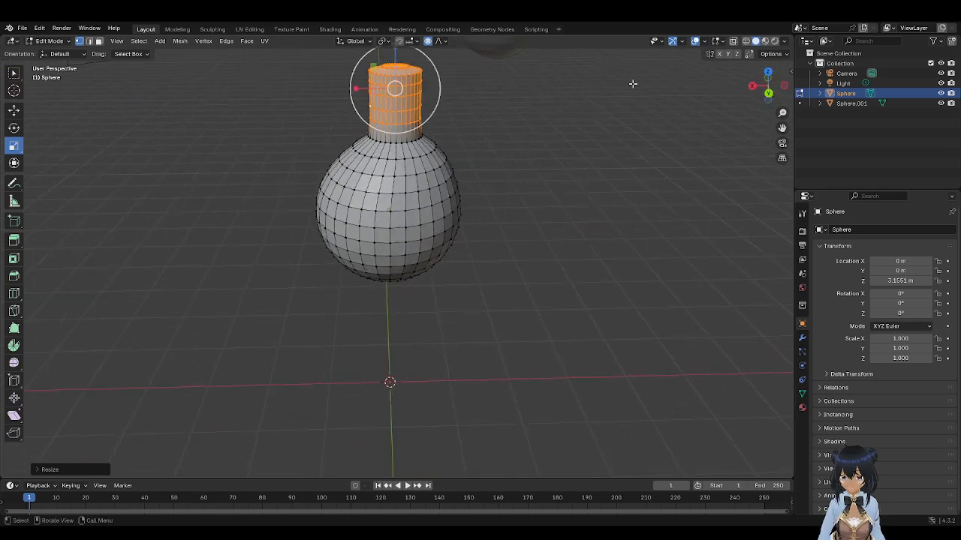
left_click(14, 110)
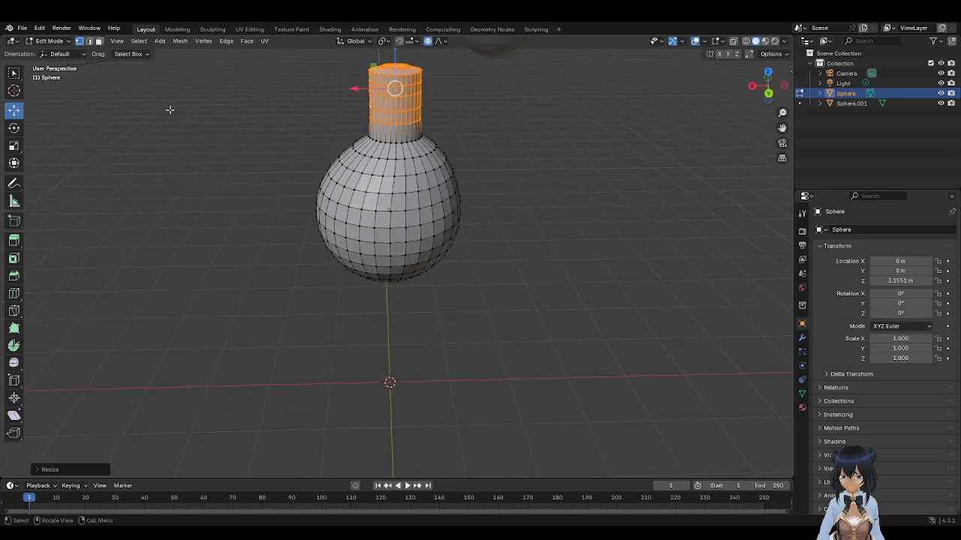
left_click_drag(359, 91, 367, 91)
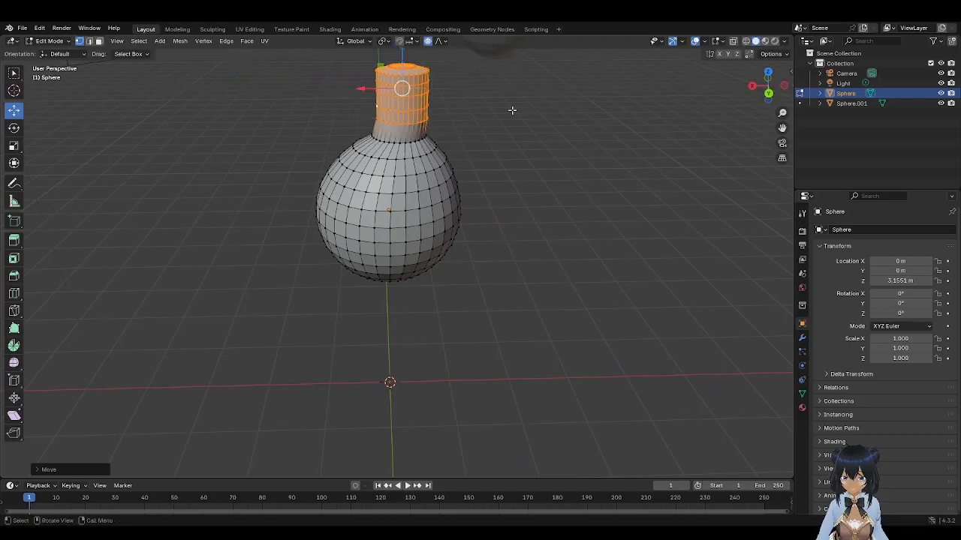
left_click_drag(781, 95, 752, 88)
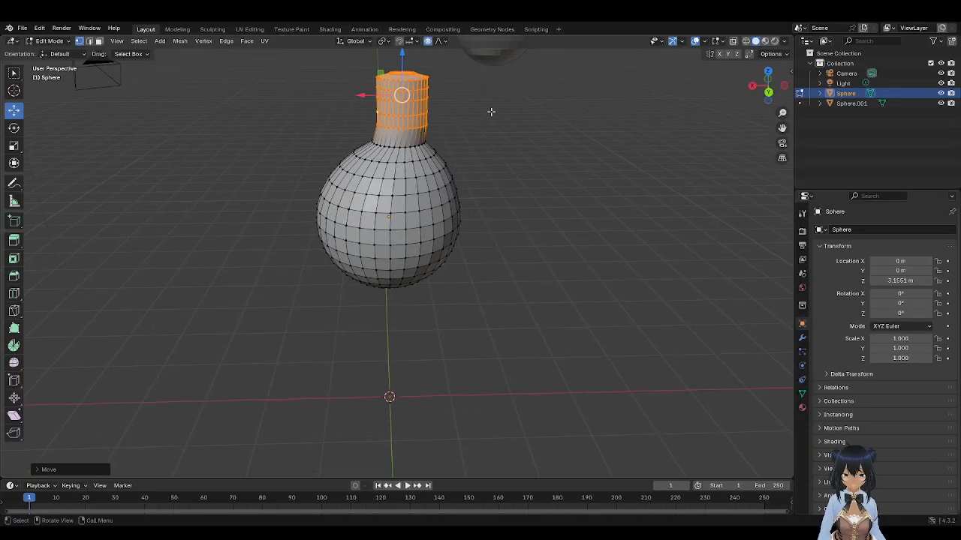
left_click(316, 97)
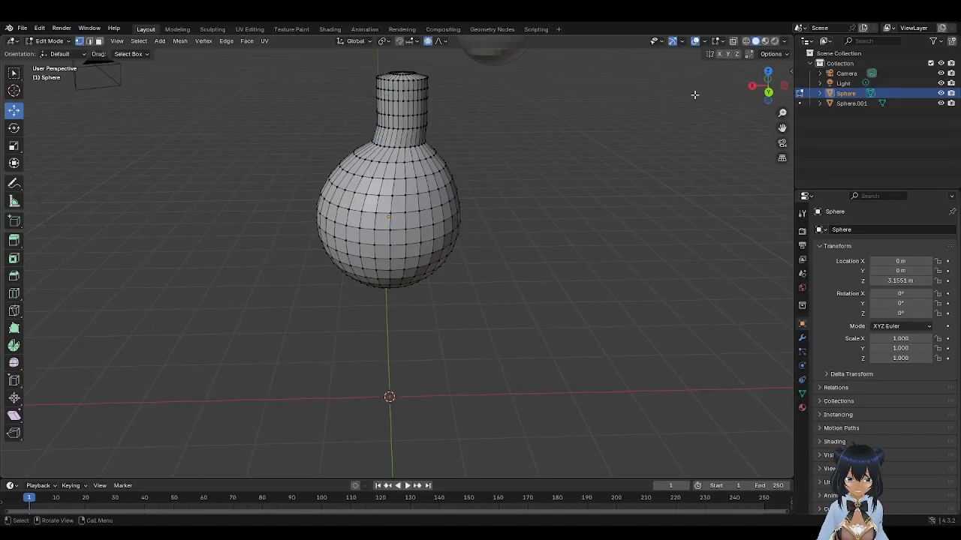
Step: Select the neck's top cap and upper rings, leaving out the lowest rings, and include the vertices on both sides of the neck
left_click_drag(783, 127, 762, 168)
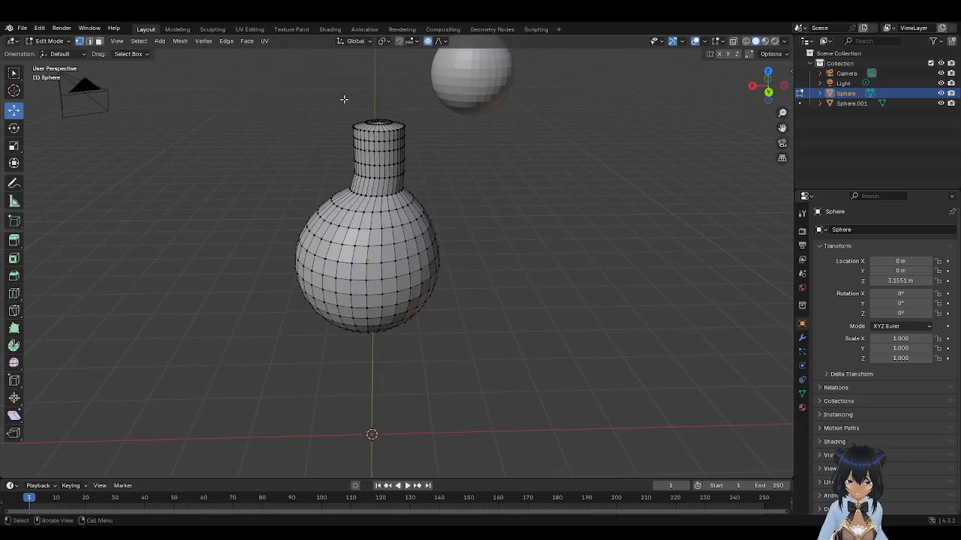
left_click_drag(343, 99, 417, 168)
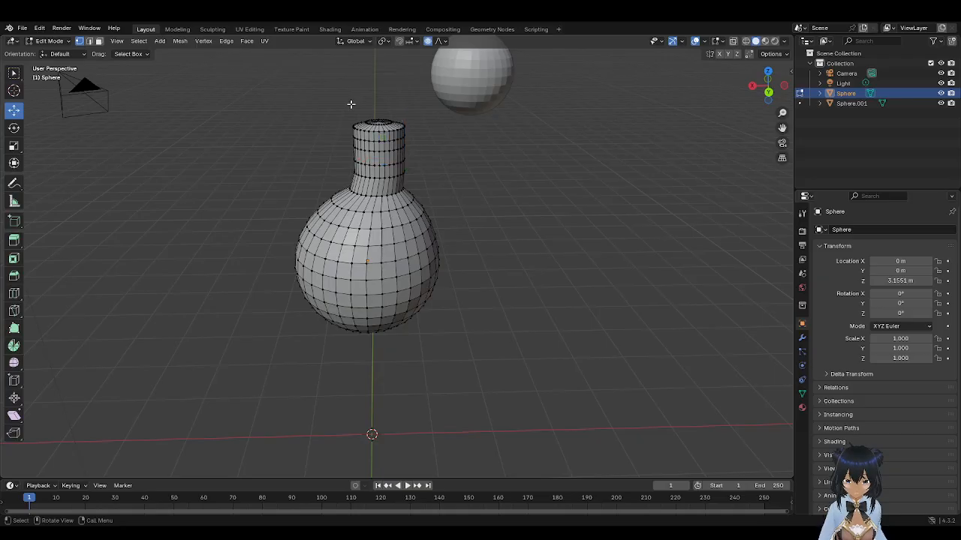
left_click_drag(338, 101, 423, 165)
left_click_drag(332, 103, 422, 168)
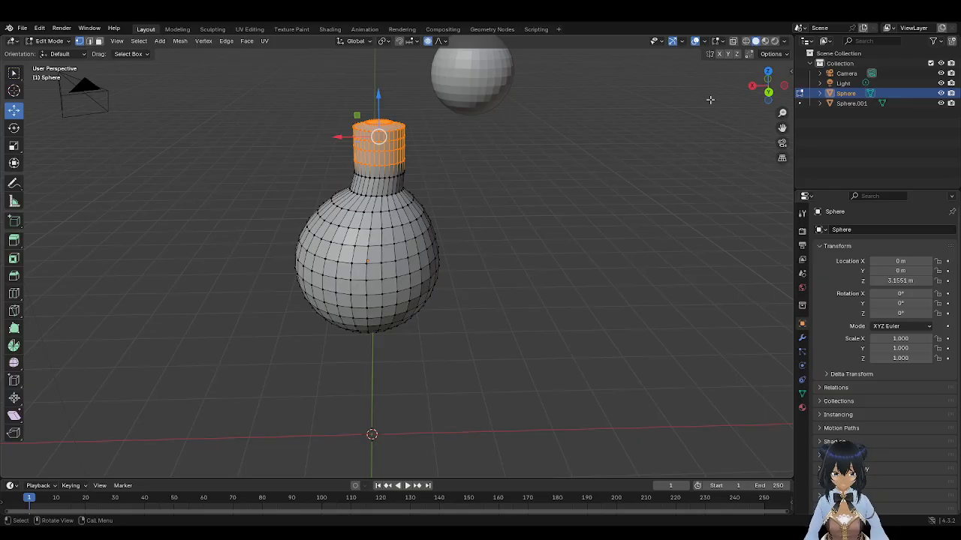
left_click_drag(786, 113, 507, 150)
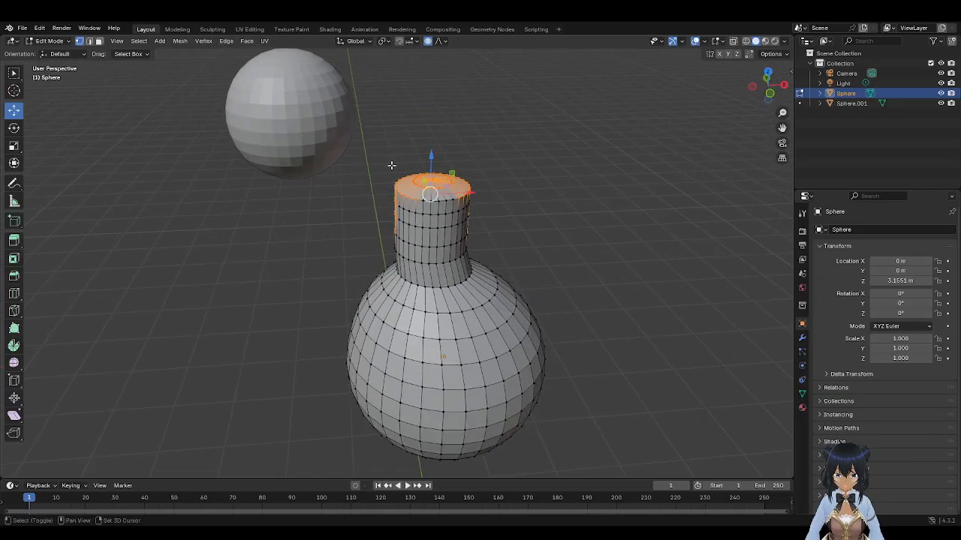
left_click_drag(391, 158, 484, 249)
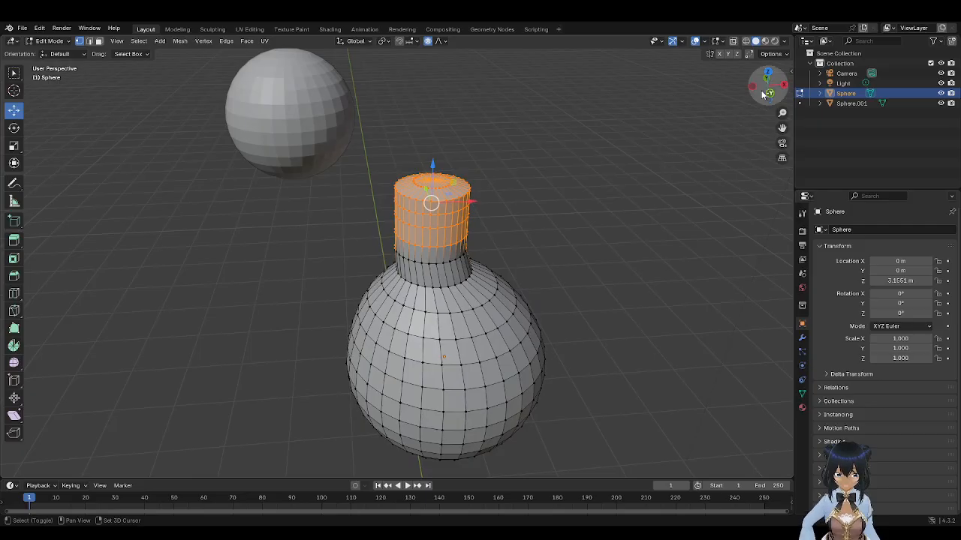
left_click_drag(765, 85, 740, 97)
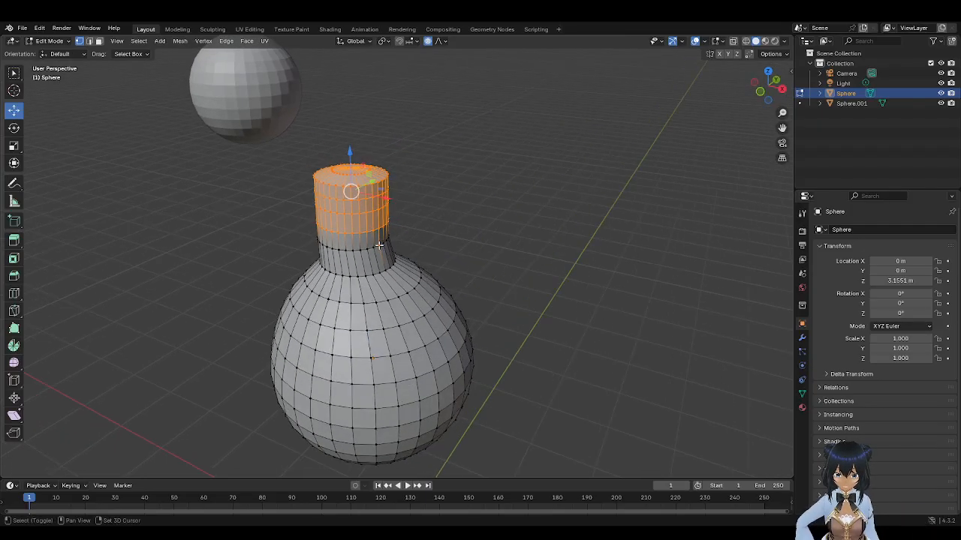
left_click_drag(762, 94, 690, 129)
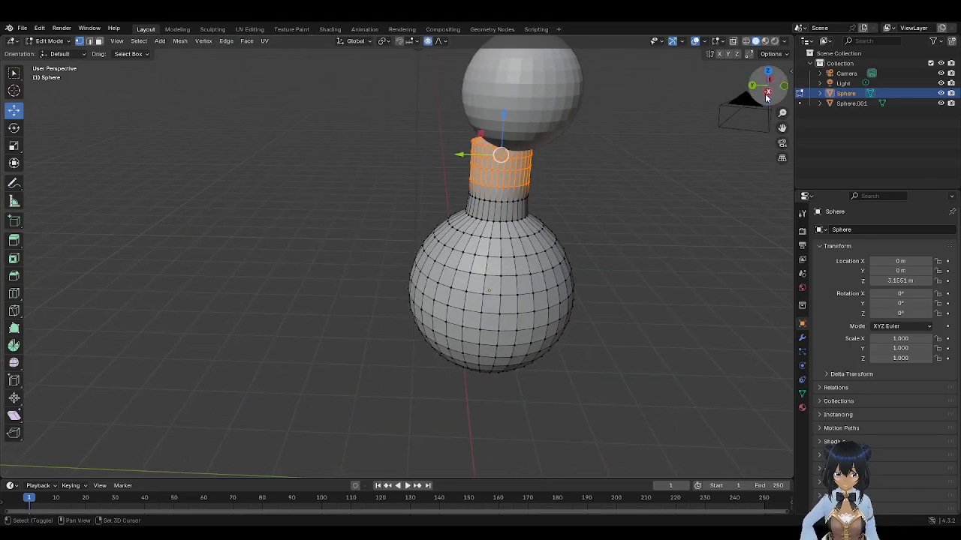
Step: Scale the selected top cap and upper rings of the neck down uniformly so the neck narrows toward its top
left_click_drag(768, 97, 694, 116)
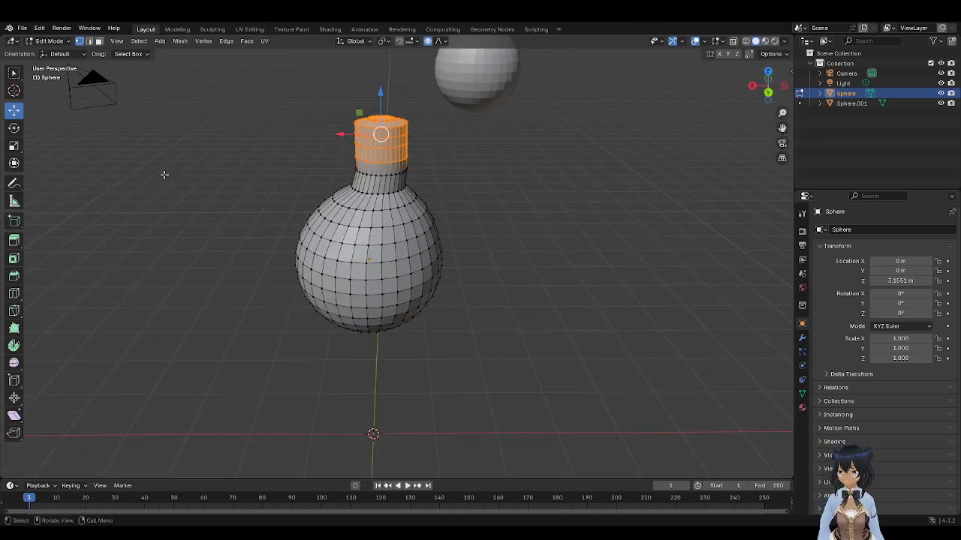
left_click(14, 145)
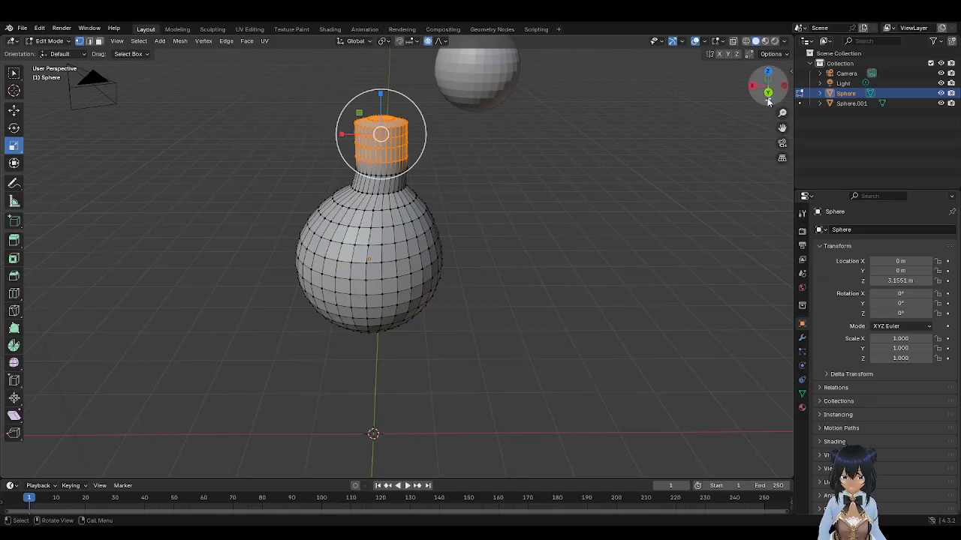
left_click_drag(769, 90, 763, 129)
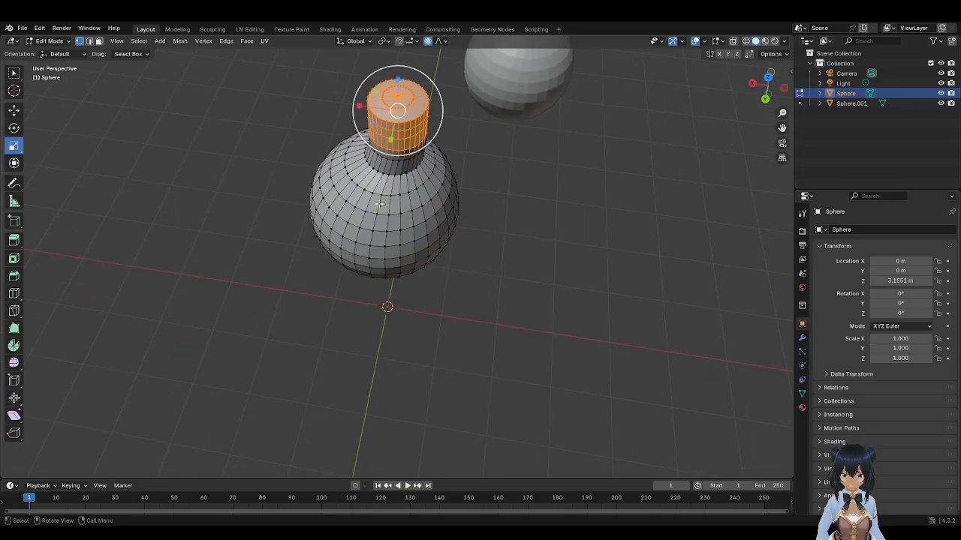
key("alt+a")
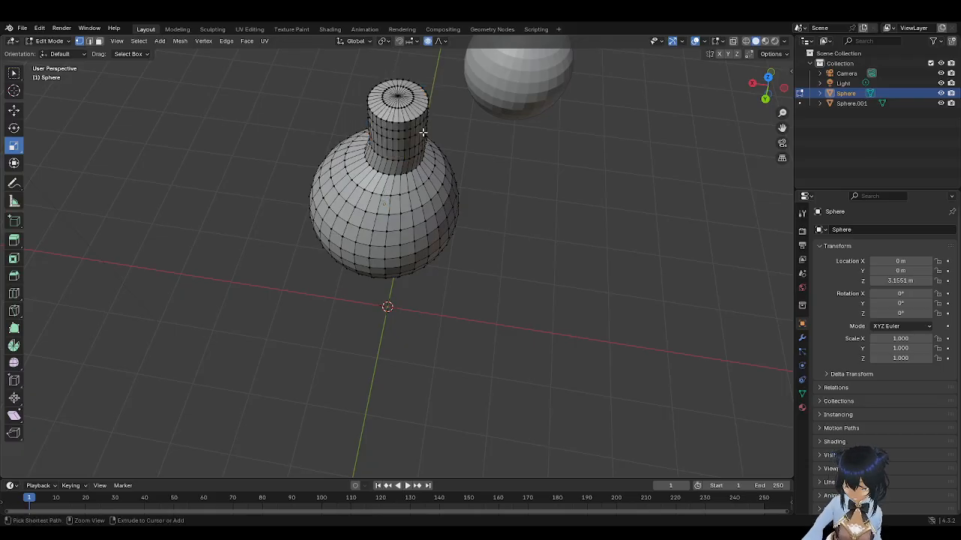
key("ctrl+z")
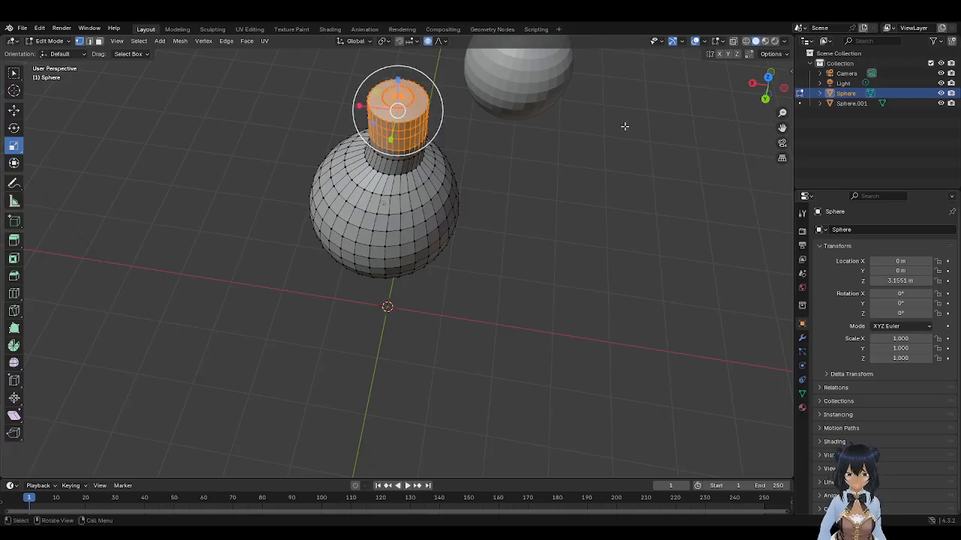
left_click_drag(765, 86, 766, 101)
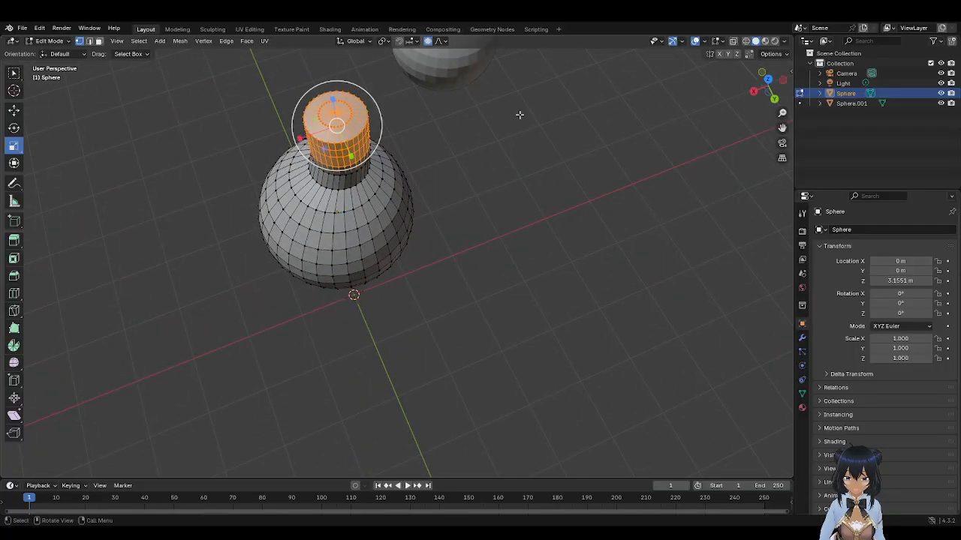
left_click_drag(321, 165, 335, 152)
Step: Move the narrowed upper neck about 0.1 m toward negative X, raise it slightly, and clear the selection
left_click_drag(774, 97, 757, 63)
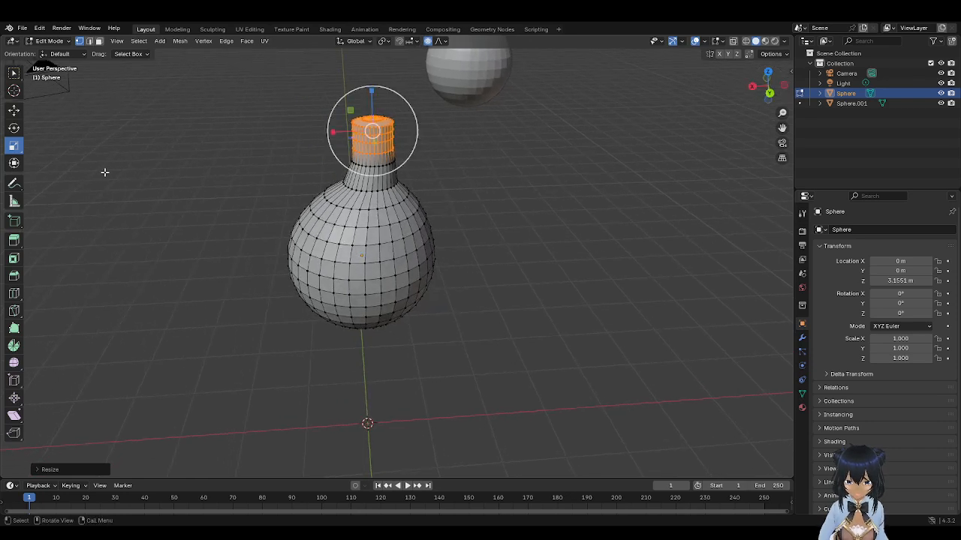
left_click(14, 112)
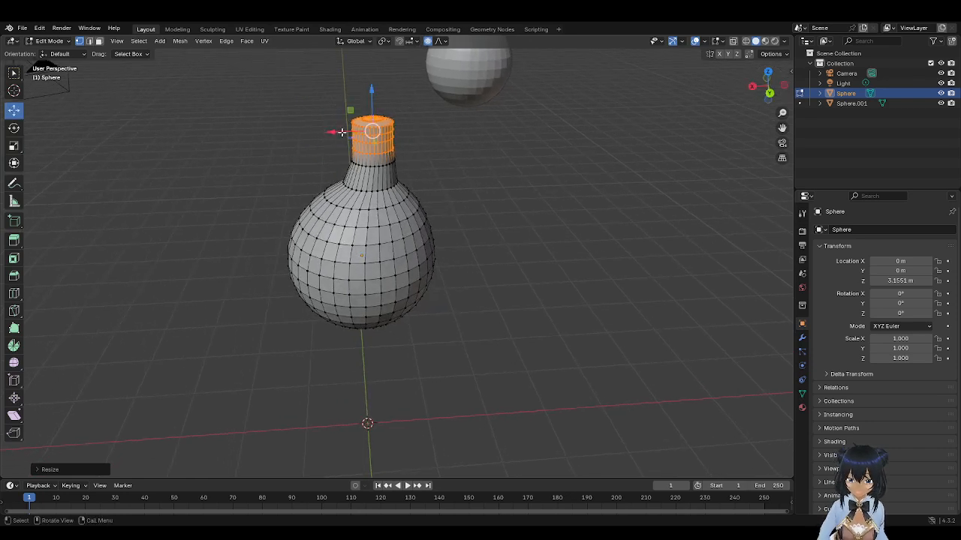
left_click_drag(342, 132, 342, 133)
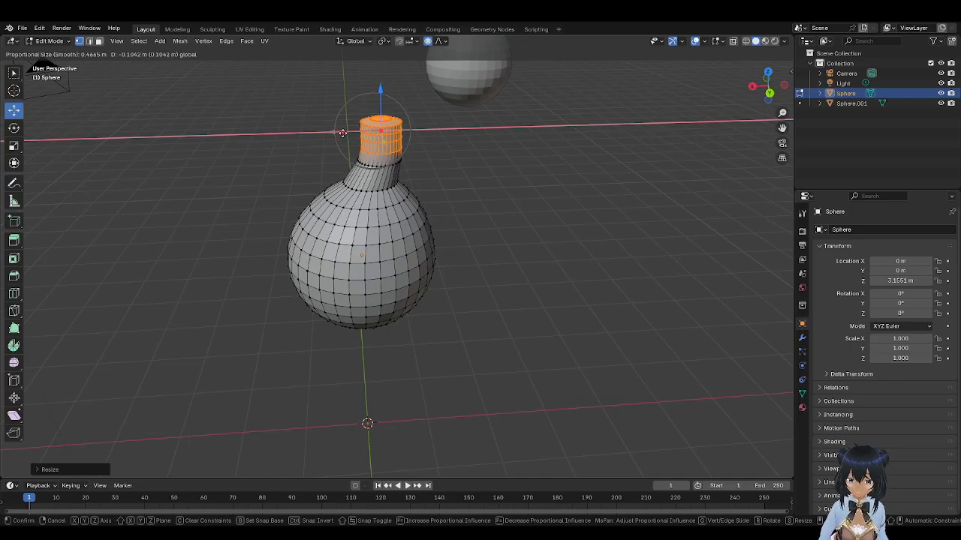
left_click(343, 133)
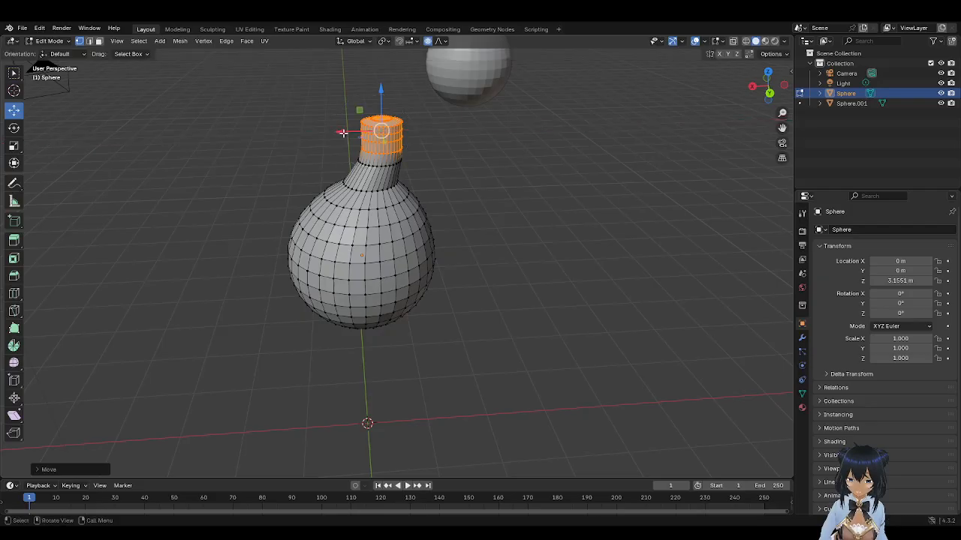
left_click_drag(384, 109, 381, 91)
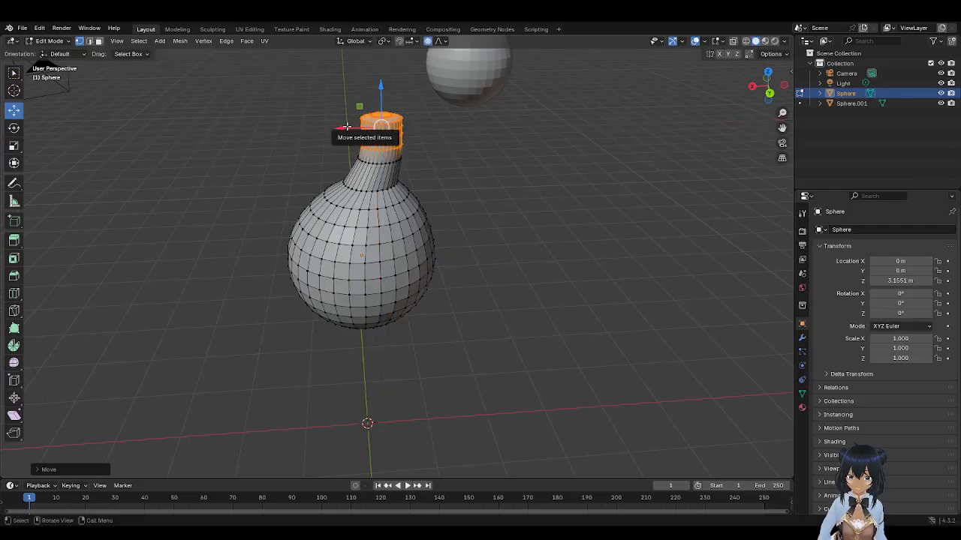
left_click_drag(351, 126, 349, 125)
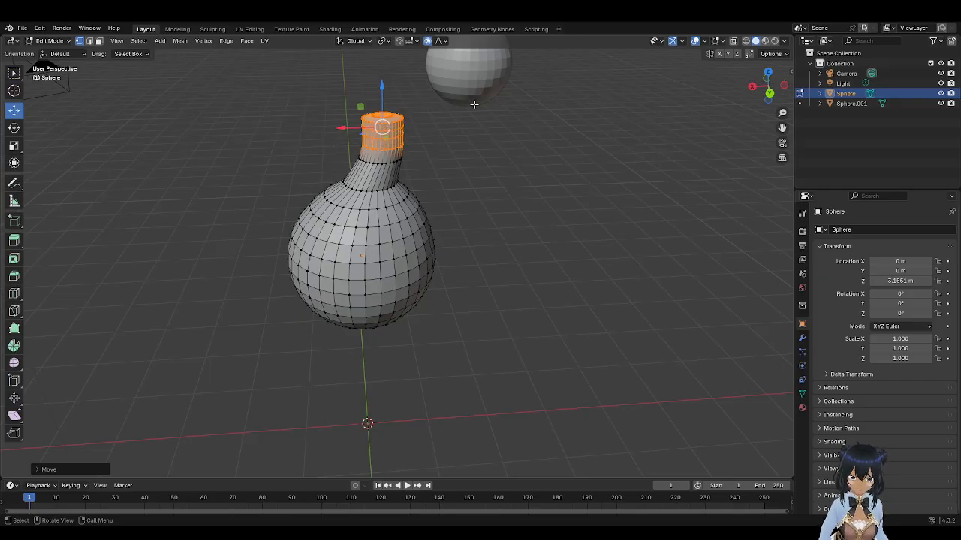
mouse_move(756, 96)
left_mouse_down()
mouse_move(664, 107)
mouse_move(751, 93)
left_mouse_up()
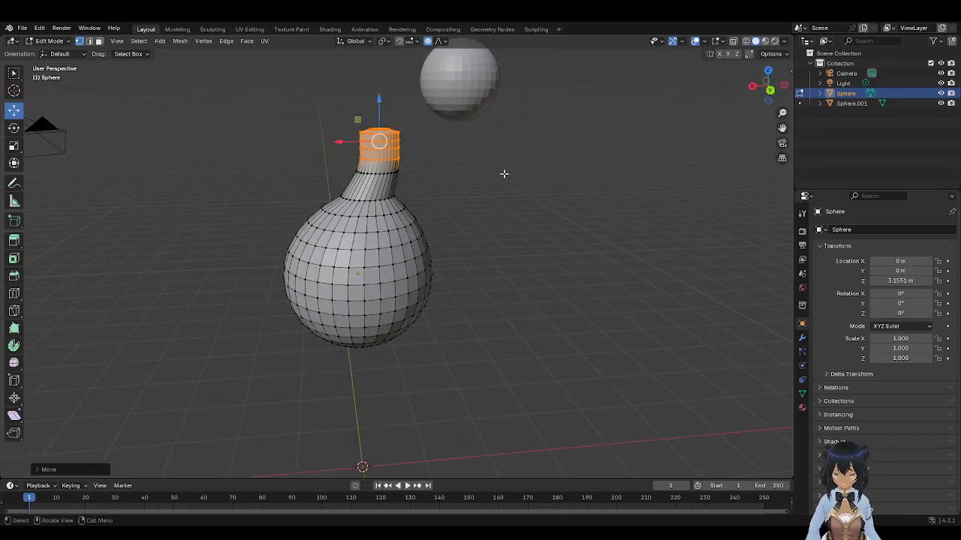
left_click(511, 184)
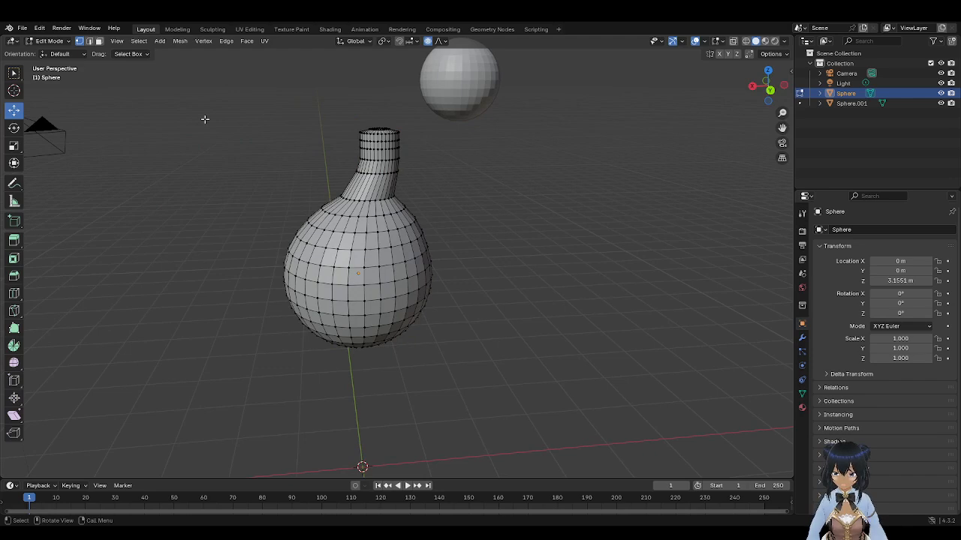
Step: Select the neck's top cap and three uppermost rings, including the vertices on both the front and back sides
left_click_drag(781, 112, 796, 130)
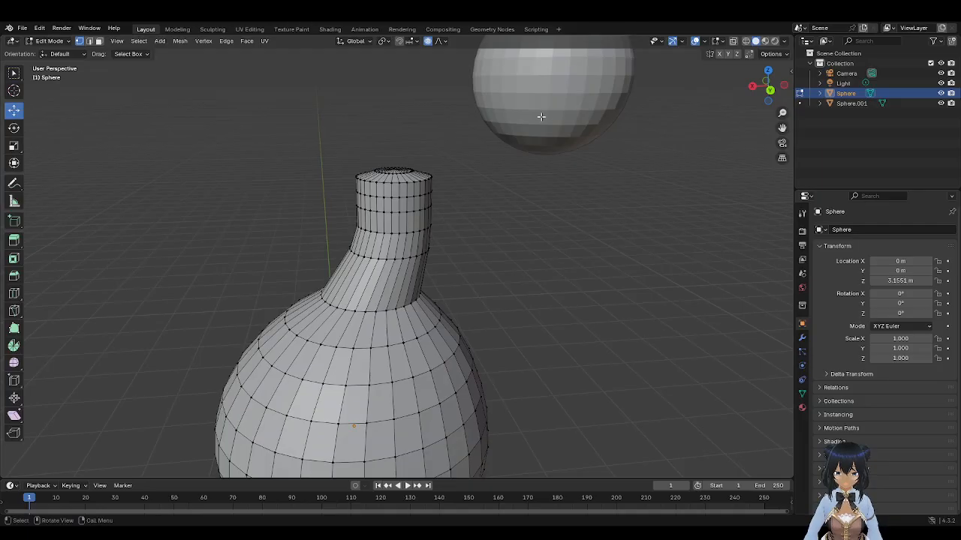
left_click_drag(337, 135, 437, 218)
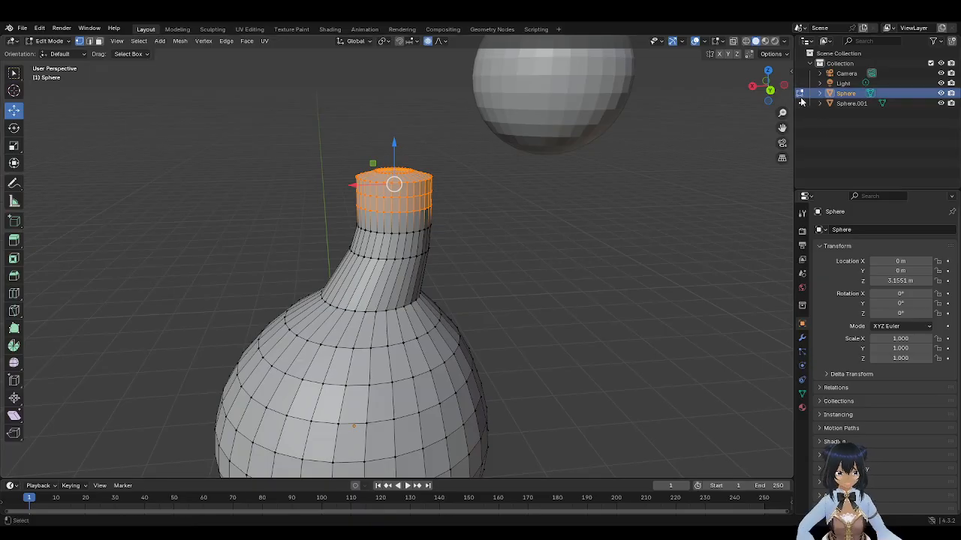
left_click_drag(768, 88, 868, 74)
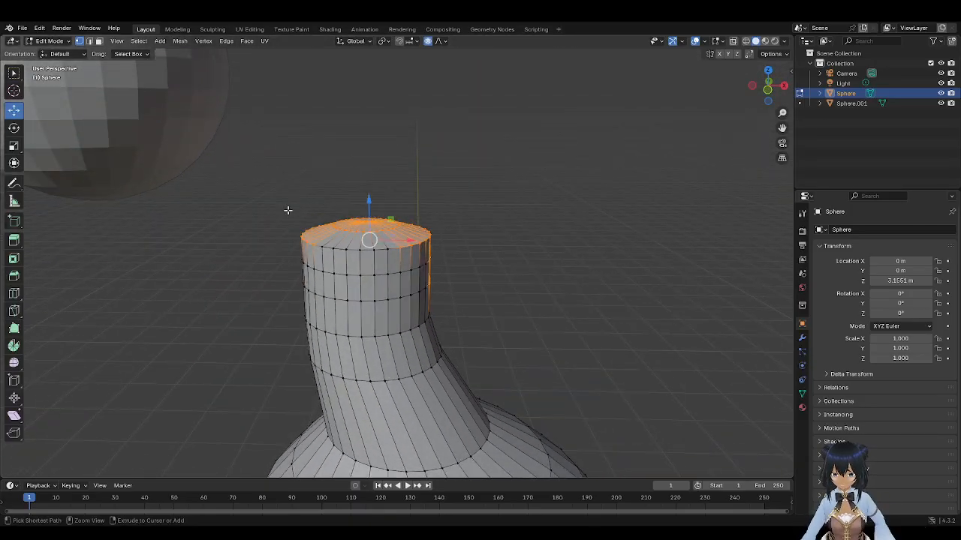
left_click_drag(288, 211, 443, 306)
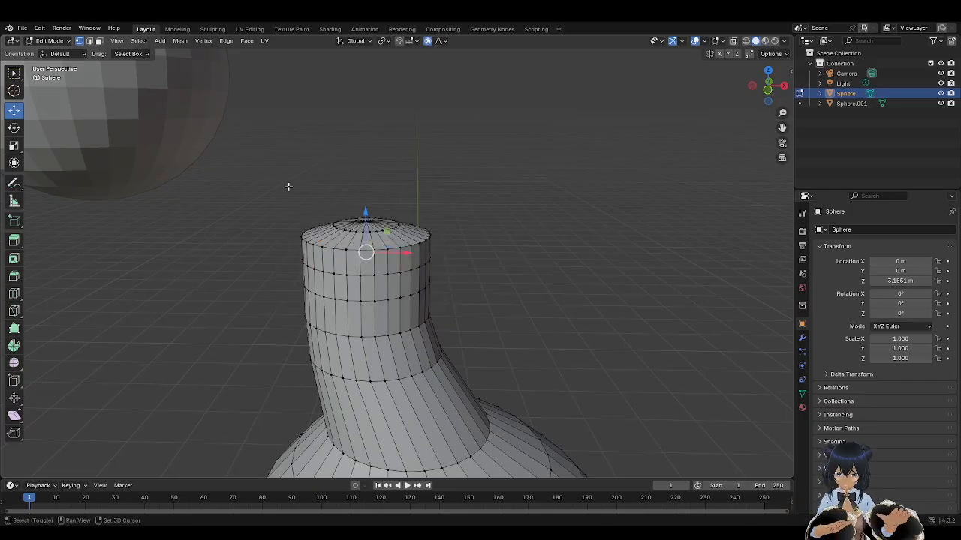
left_click_drag(288, 186, 439, 304)
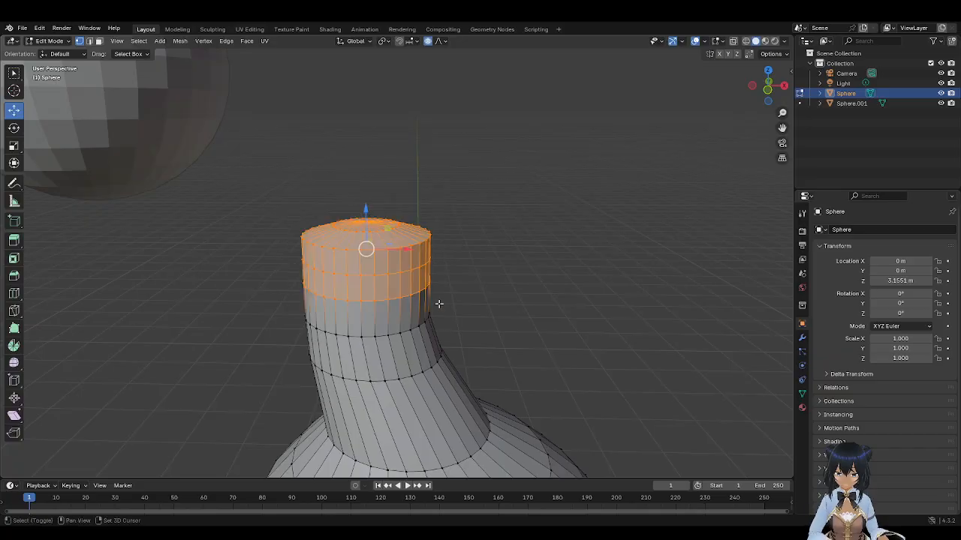
Step: Scale the selected cap and three uppermost rings down uniformly to taper the neck's tip further
left_click_drag(768, 87, 645, 134)
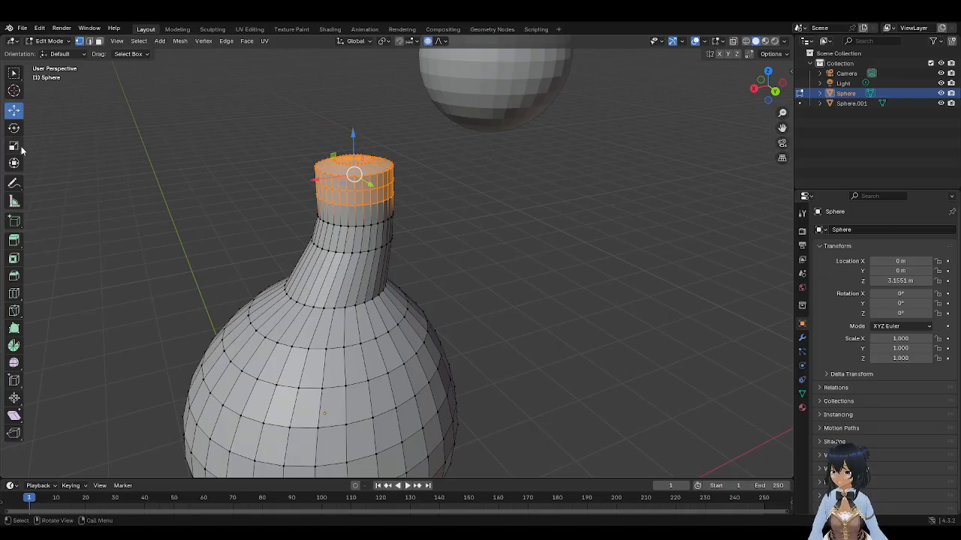
left_click(14, 146)
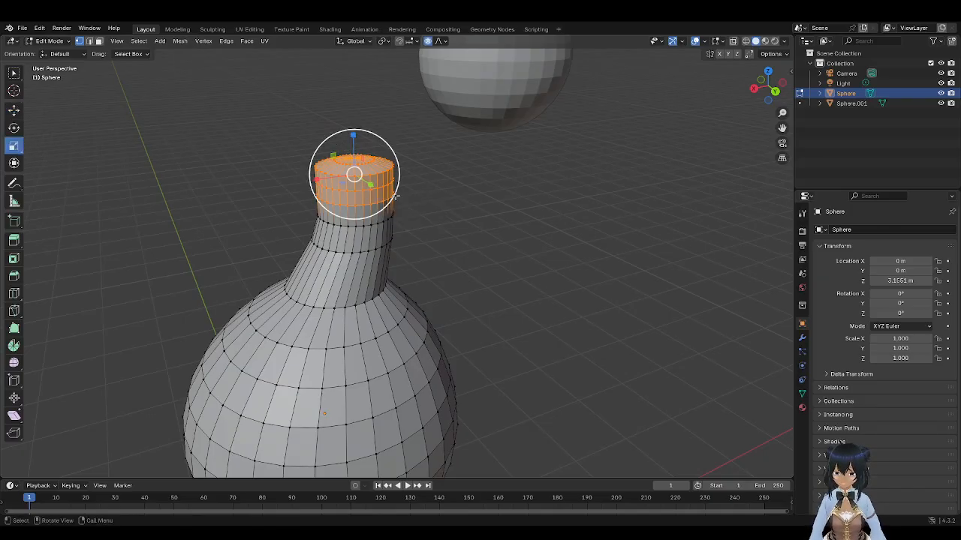
left_click_drag(396, 195, 383, 194)
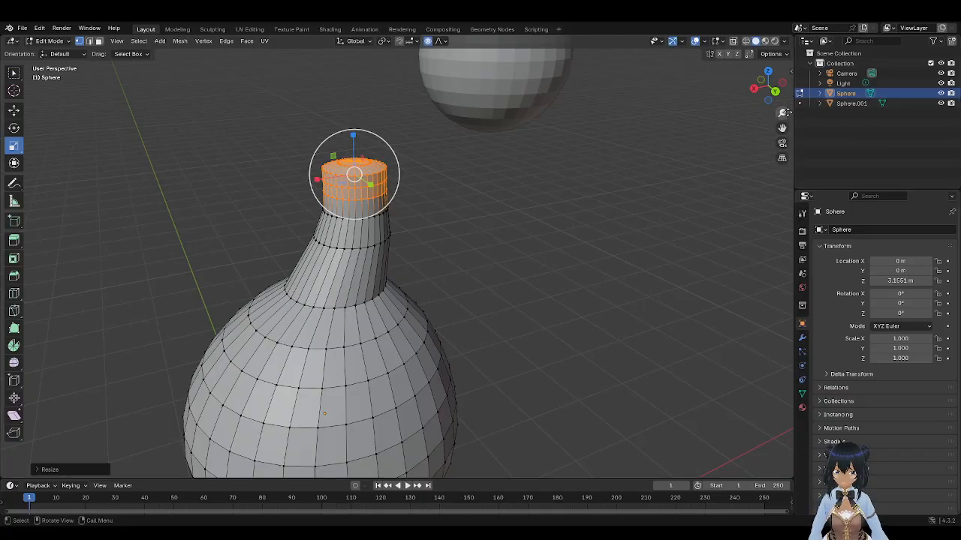
Step: Move the selected neck tip toward negative X, with the proportional editing radius reduced to just over 0.2 m
left_click_drag(783, 127, 705, 148)
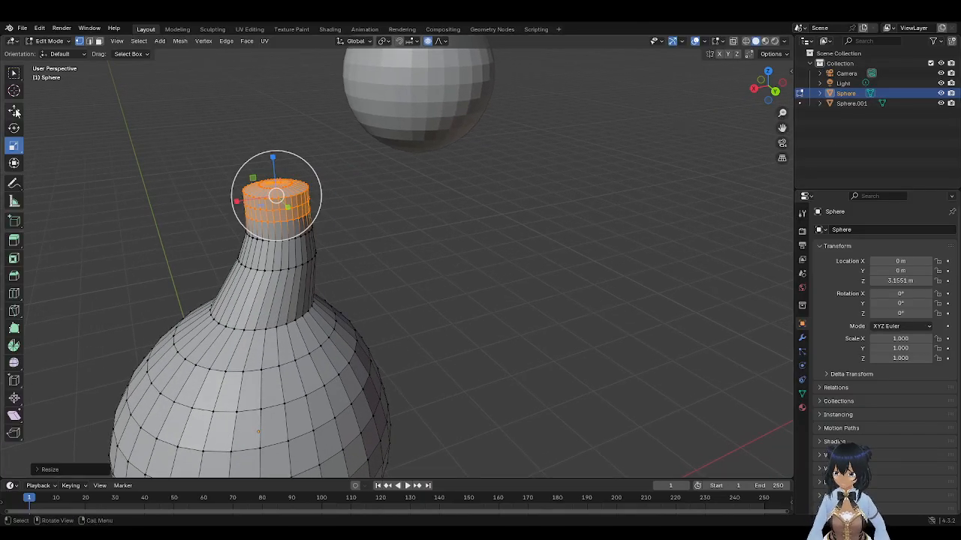
left_click(14, 110)
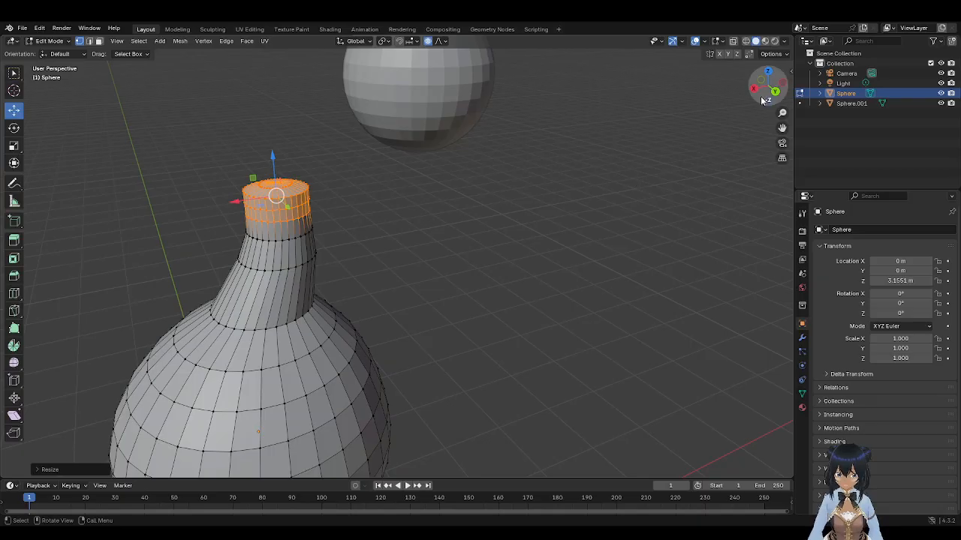
left_click_drag(761, 91, 758, 96)
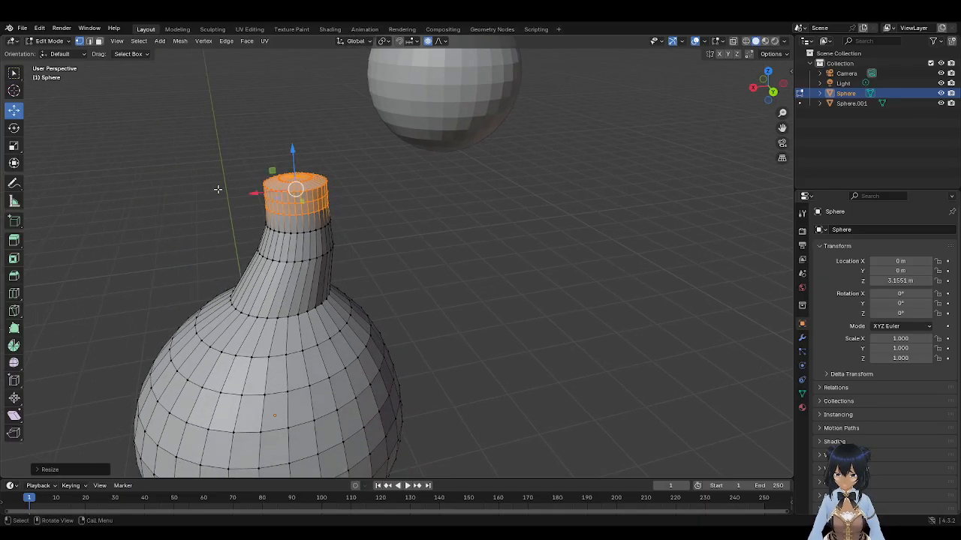
mouse_move(254, 193)
left_mouse_down()
mouse_move(264, 192)
mouse_move(255, 190)
left_mouse_up()
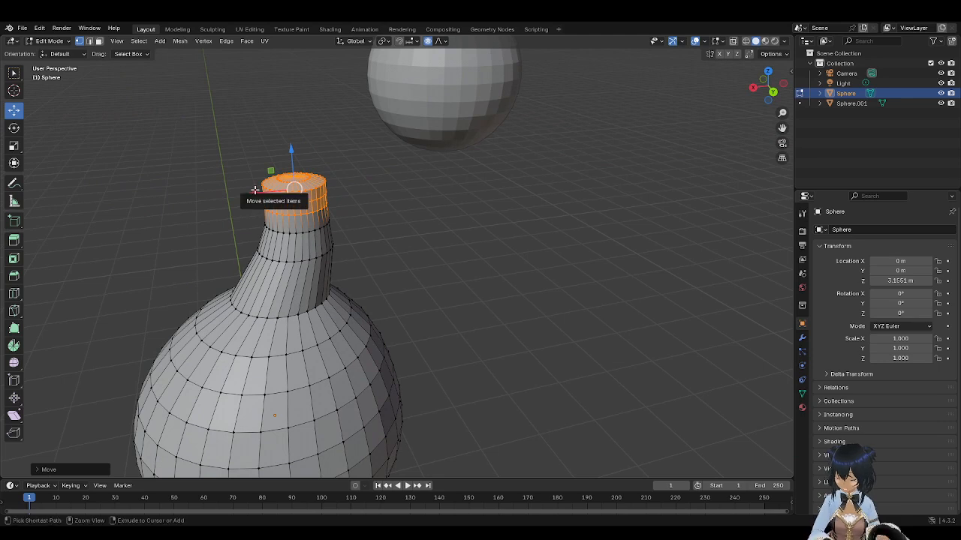
key("ctrl+z")
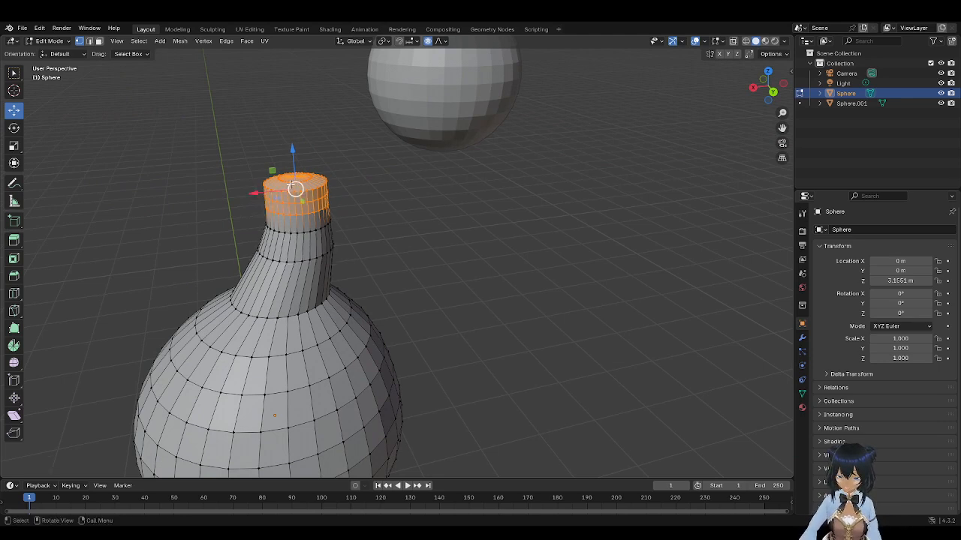
left_click_drag(264, 191, 266, 190)
scroll(266, 191, "up", 6)
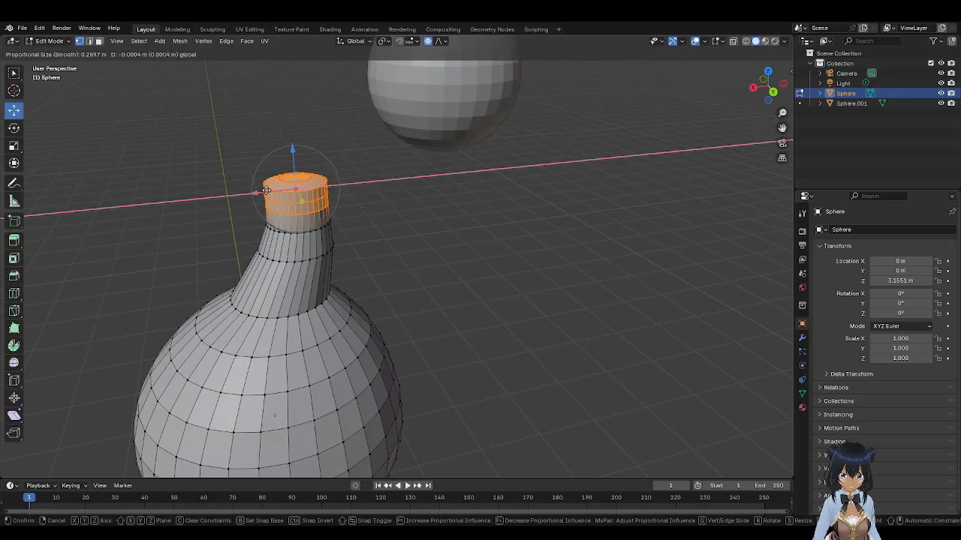
scroll(267, 191, "up", 2)
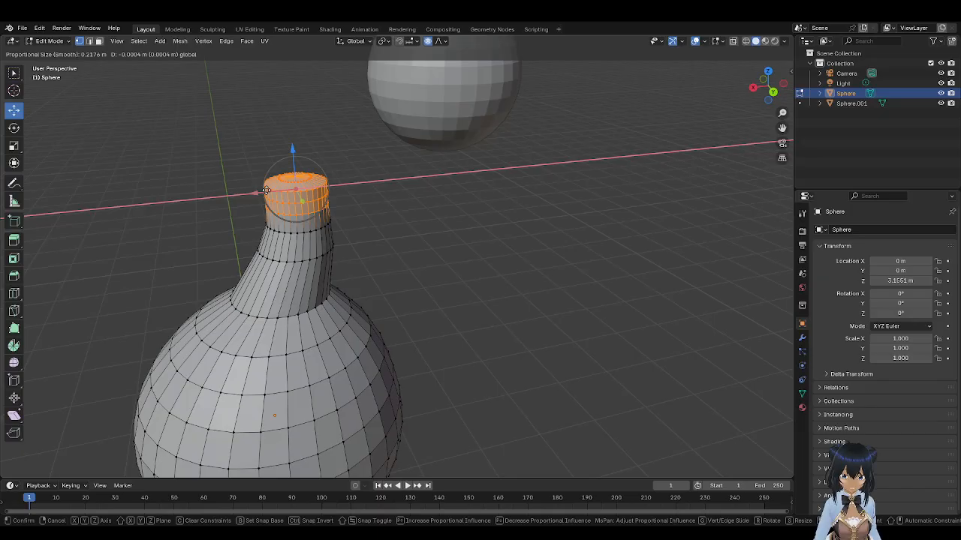
scroll(267, 191, "down", 1)
left_click_drag(267, 191, 281, 185)
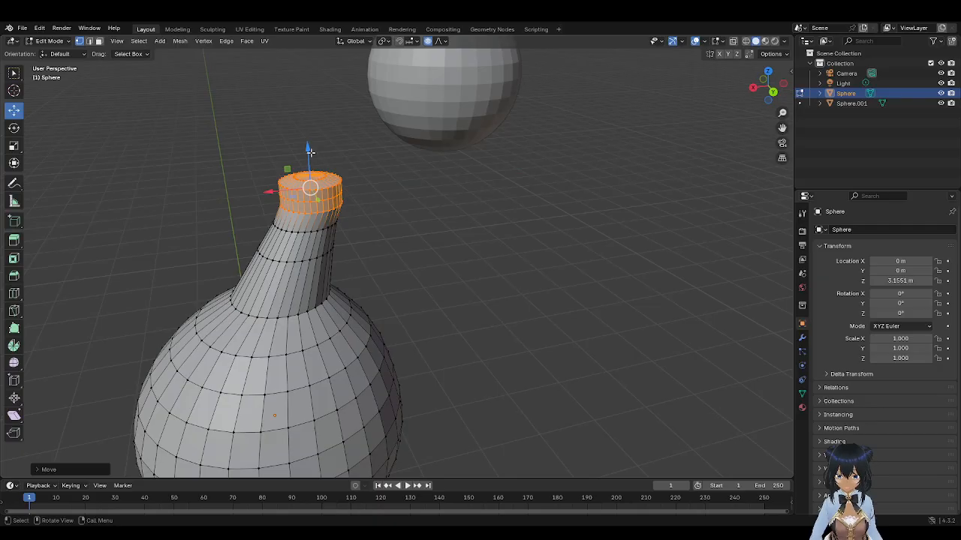
Step: Raise the neck tip slightly, shift it a little further toward negative X, and clear the selection
left_click_drag(310, 152, 309, 146)
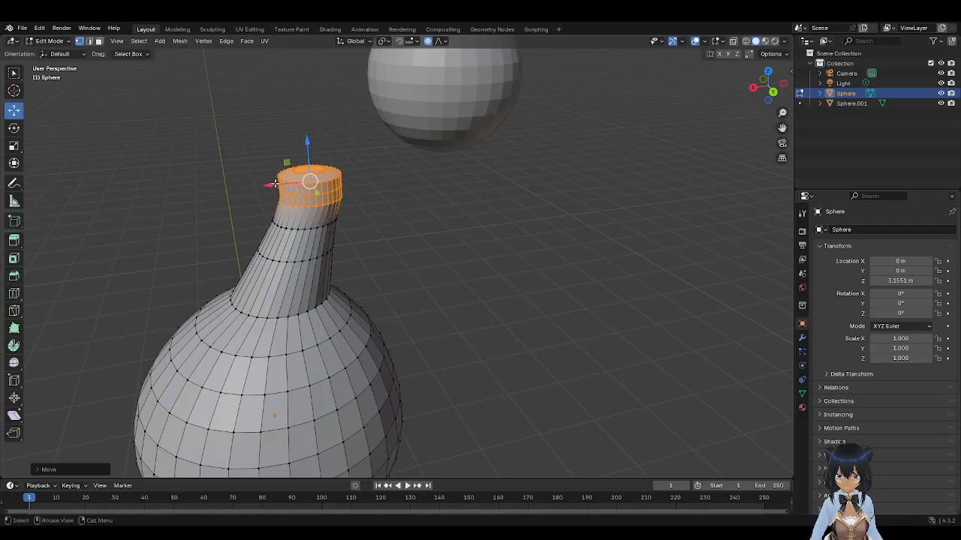
left_click_drag(275, 183, 278, 185)
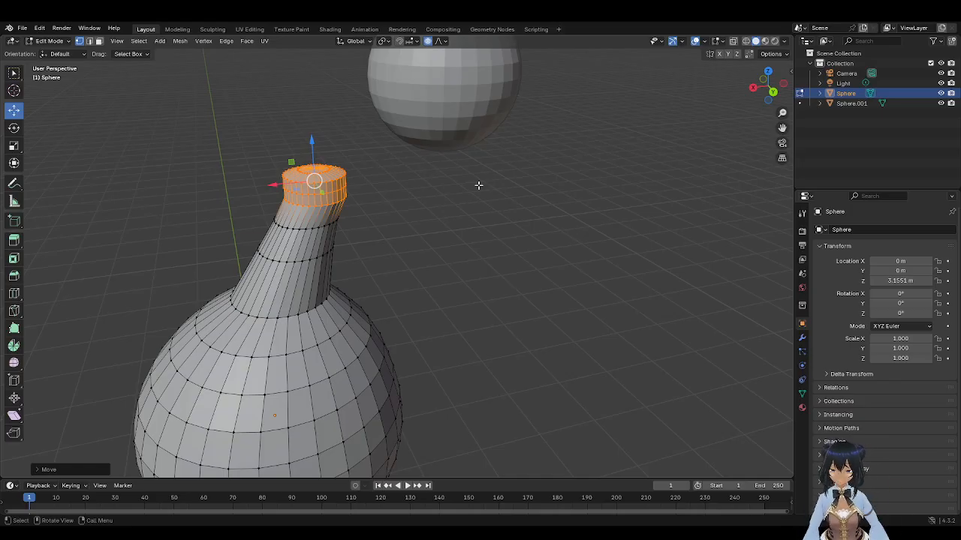
left_click(220, 183)
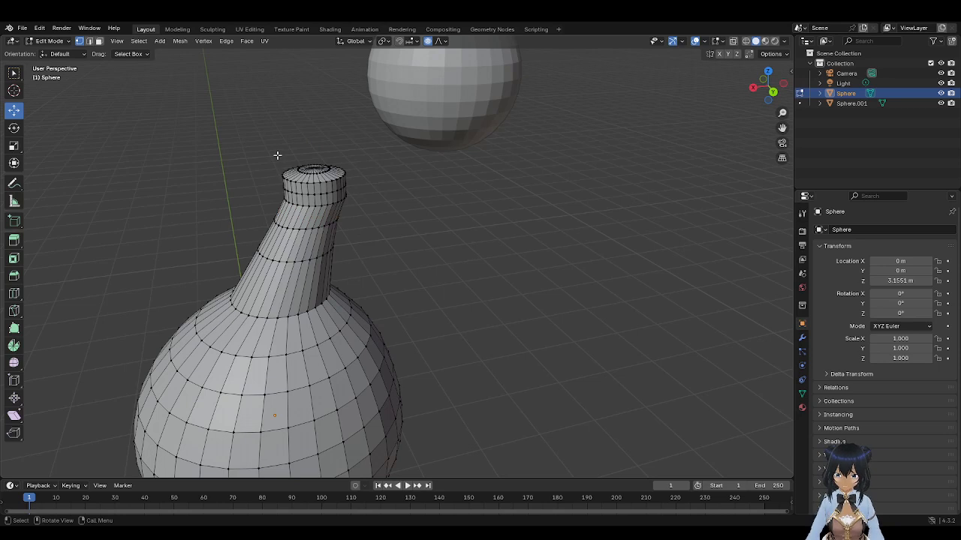
Step: Select the neck's top cap and its two uppermost rings, including the vertices on the back and sides
left_click_drag(277, 150, 353, 196)
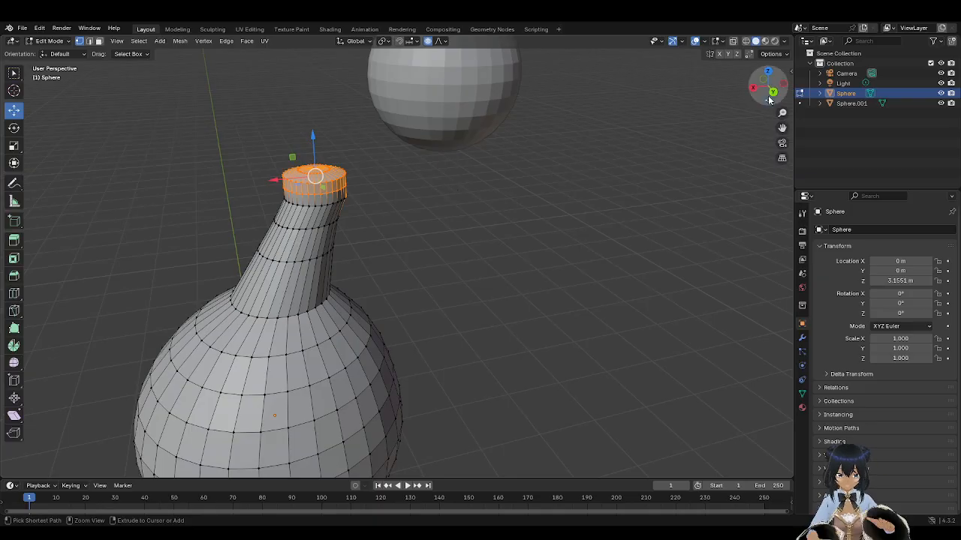
left_click_drag(770, 96, 660, 80)
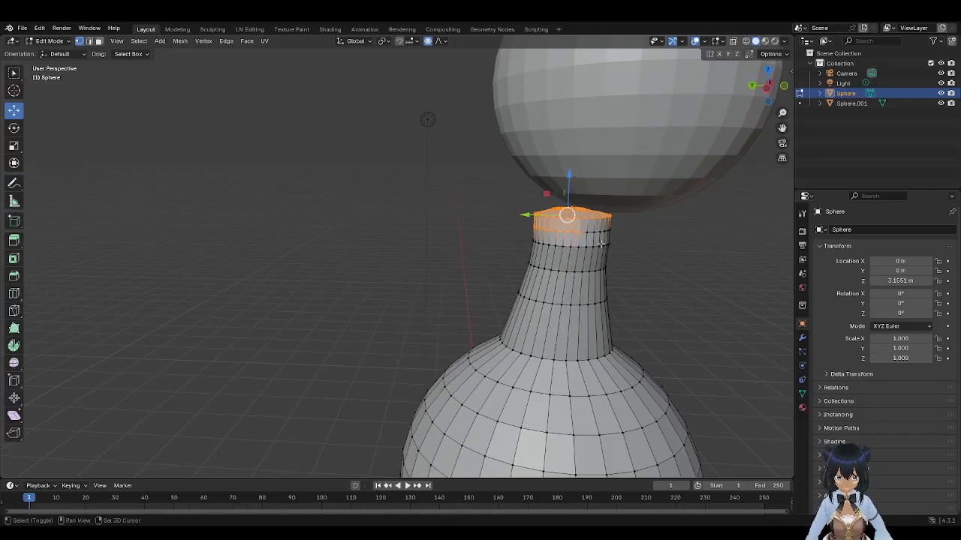
left_click_drag(768, 100, 691, 95)
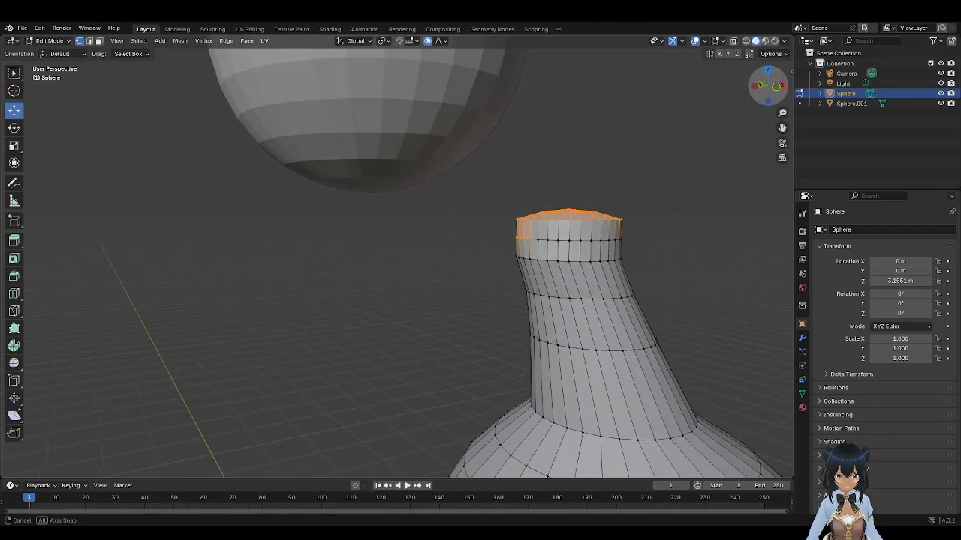
left_click(631, 244, "alt+shift")
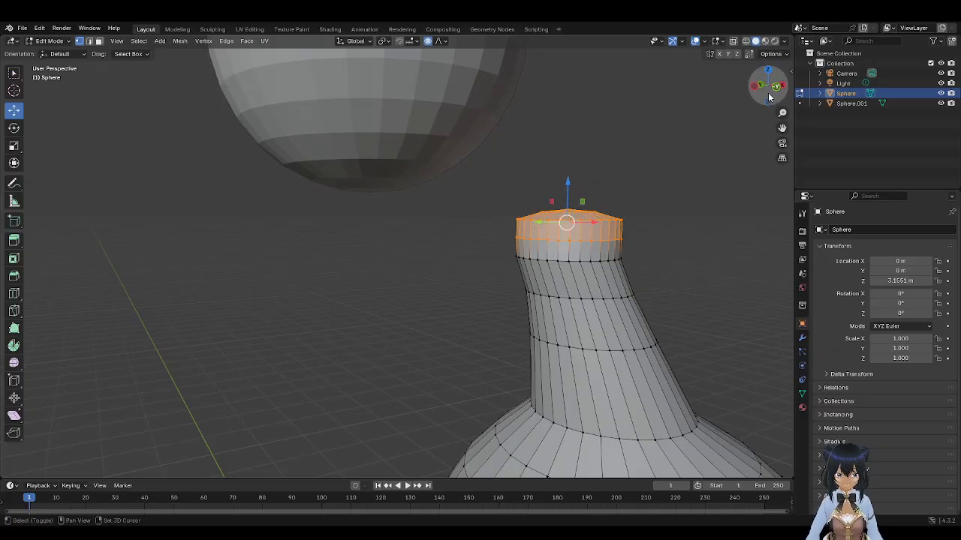
left_click_drag(770, 98, 720, 121)
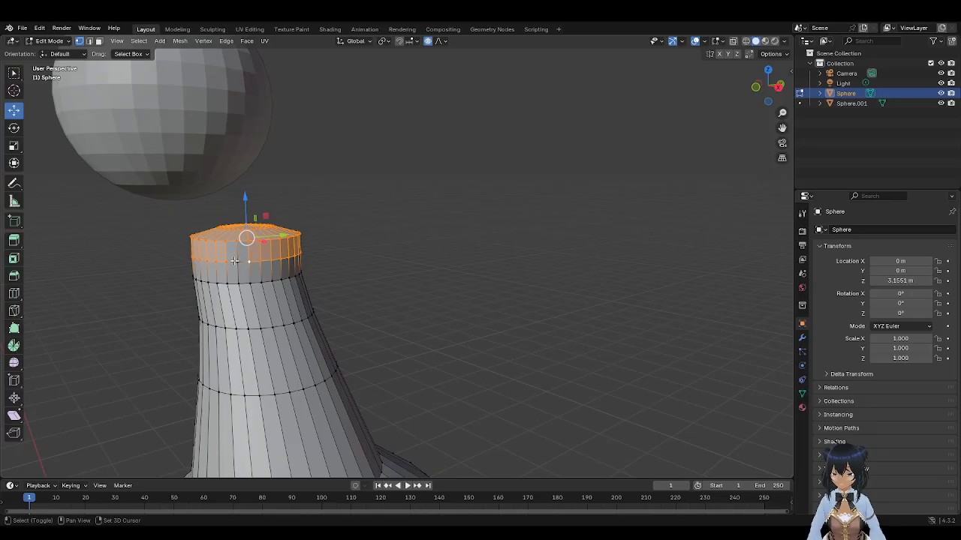
left_click_drag(766, 91, 592, 83)
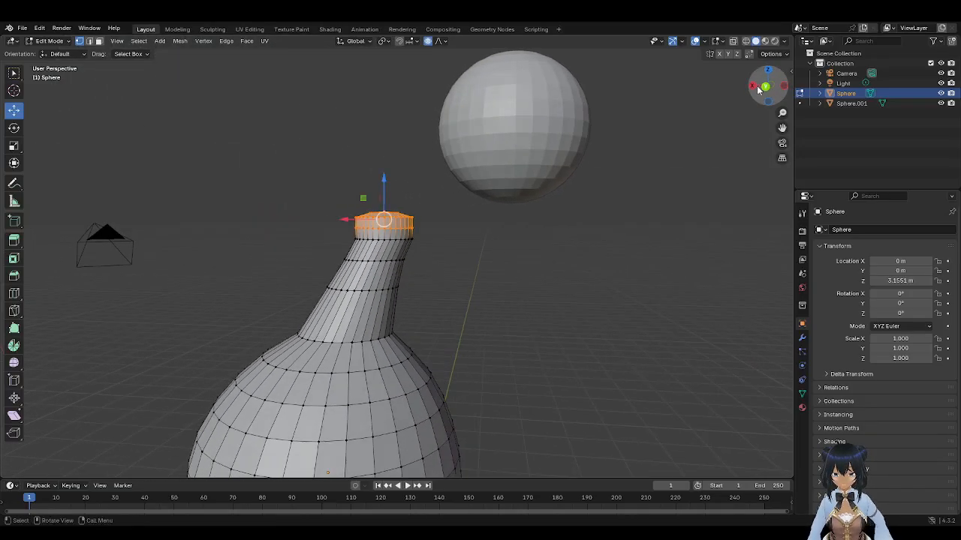
Step: Scale the selected neck tip down slightly and shift it toward negative X, with the proportional editing radius reduced to about 0.16 m
left_click(15, 146)
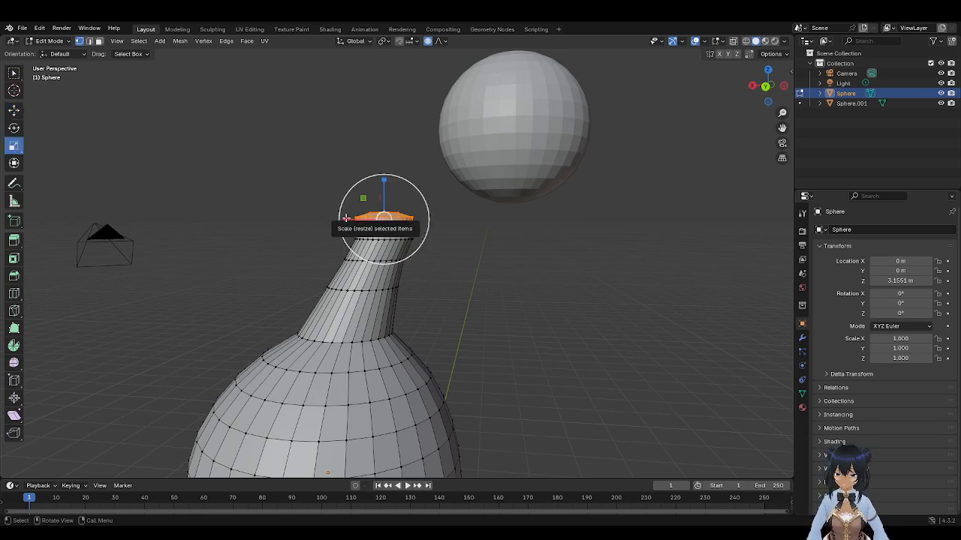
left_click_drag(346, 220, 351, 218)
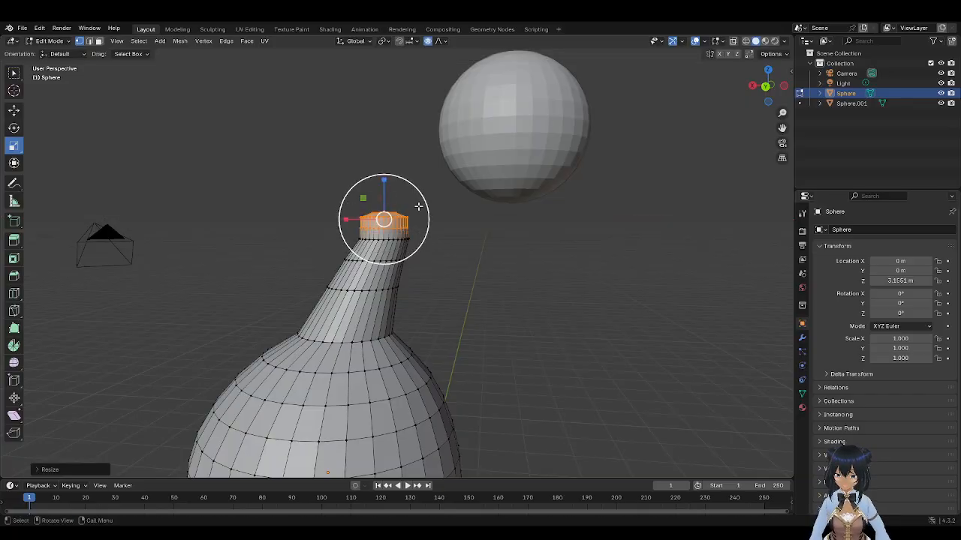
left_click(14, 111)
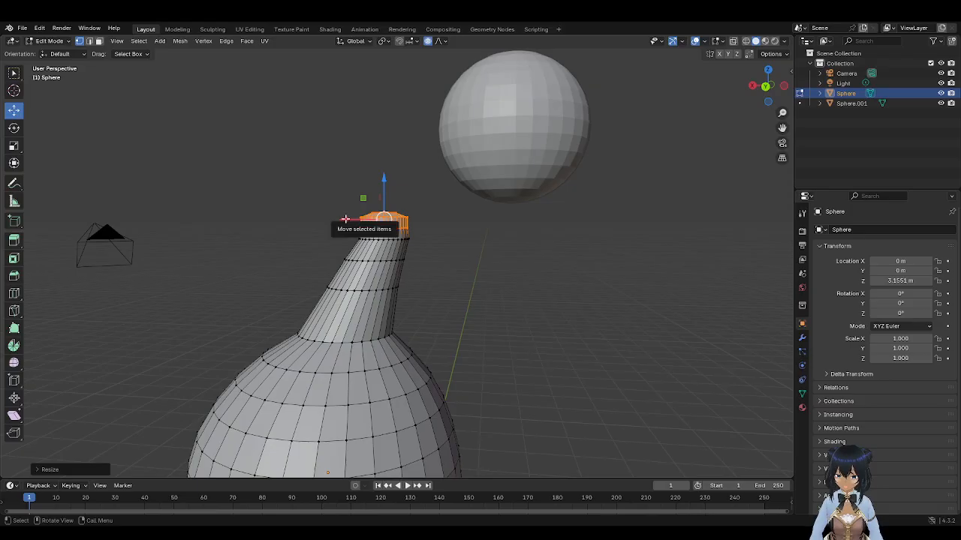
left_click_drag(346, 218, 355, 221)
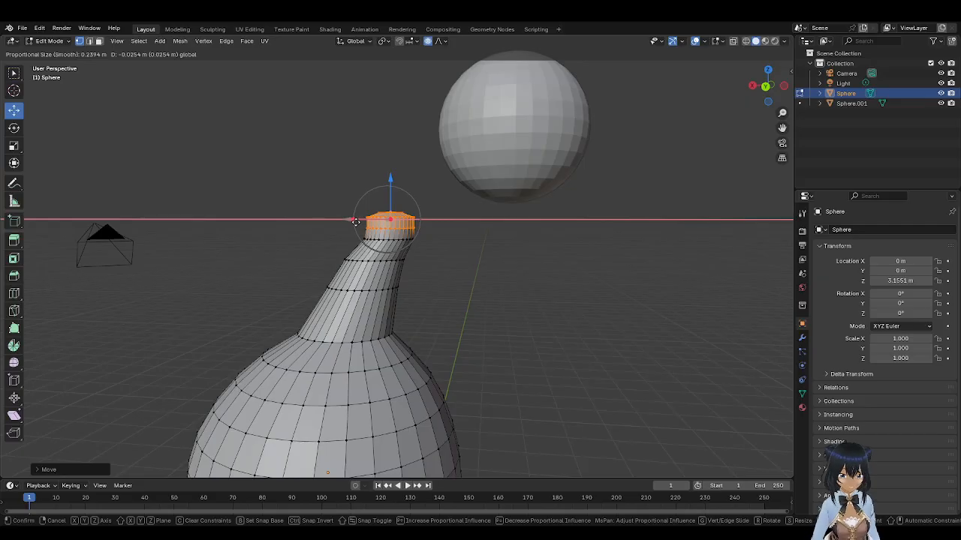
scroll(355, 221, "up", 4)
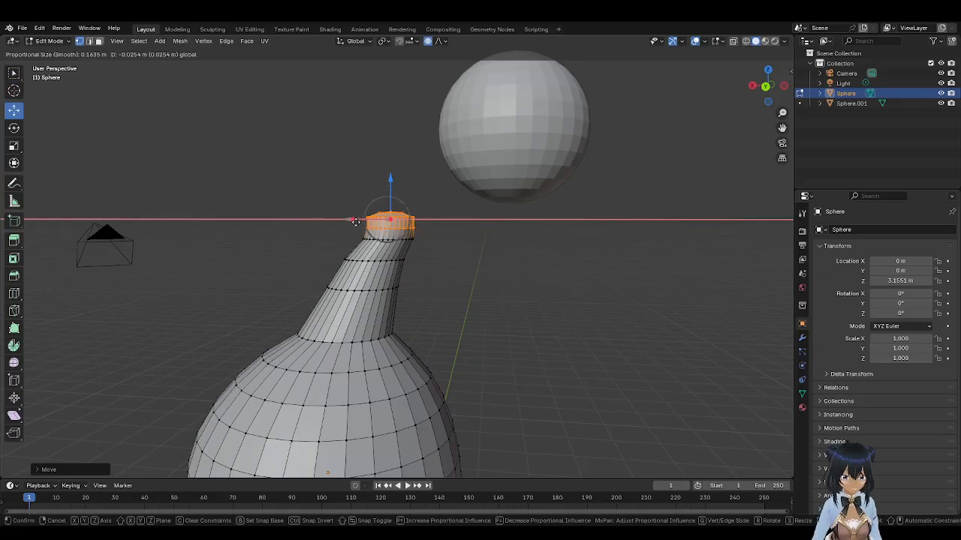
scroll(355, 222, "up", 1)
left_click_drag(355, 221, 361, 221)
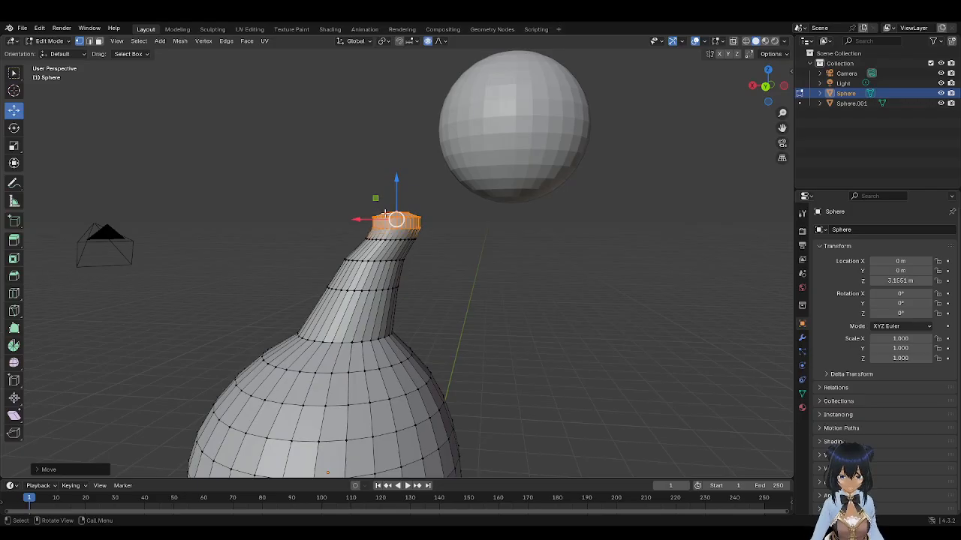
Step: Raise the narrowed neck tip slightly, shift it a little further toward negative X, and clear the selection
left_click_drag(396, 188, 398, 181)
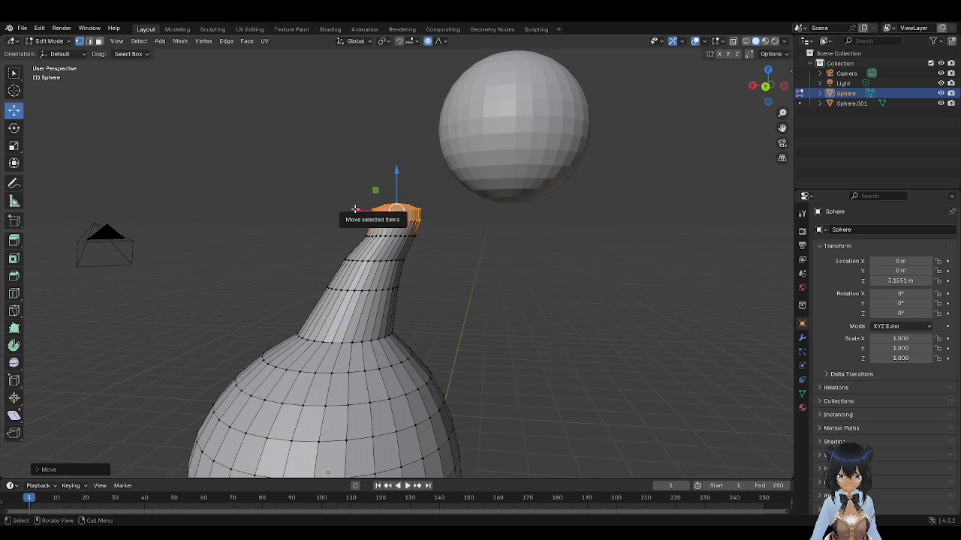
left_click_drag(353, 210, 363, 204)
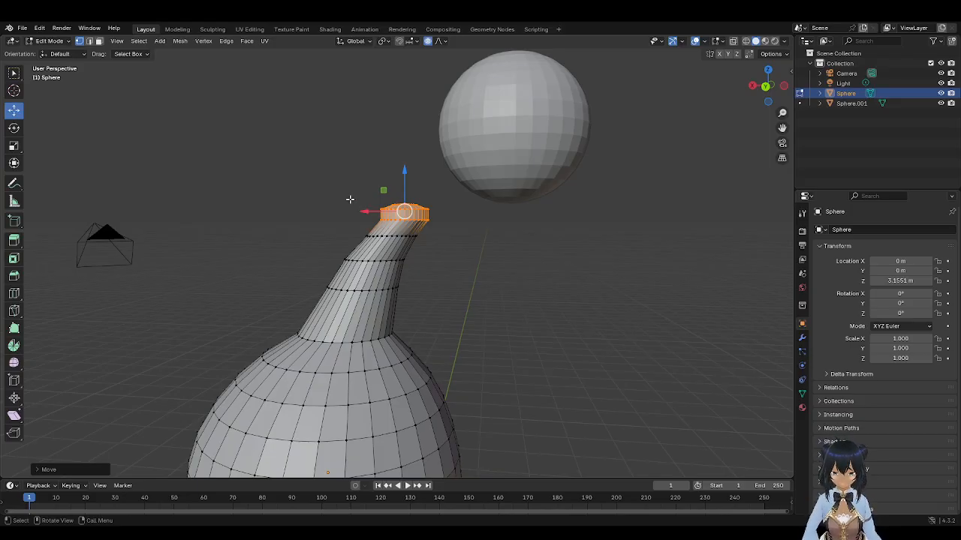
left_click(336, 202)
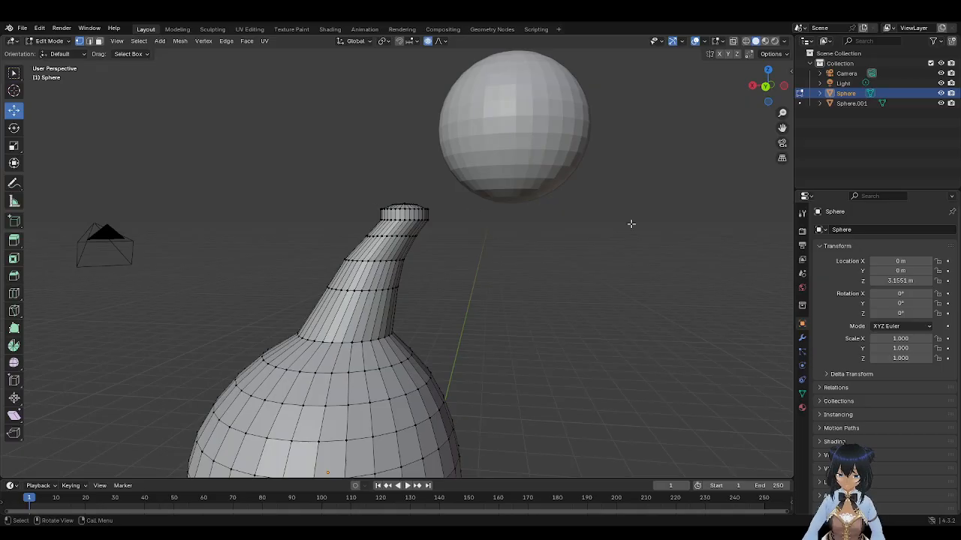
Step: Select only the neck's top cap with its outer edge ring, including the vertices on the far side
left_click_drag(767, 90, 481, 132)
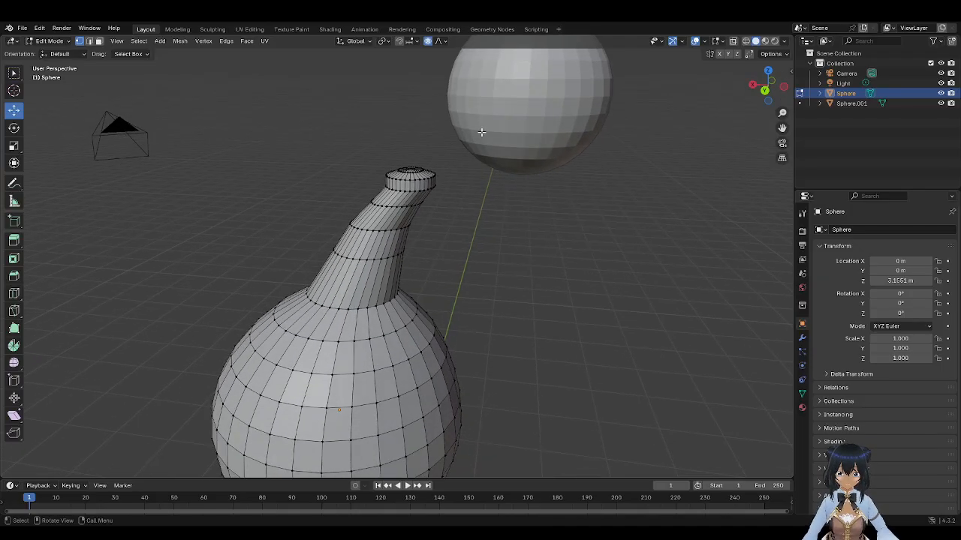
left_click_drag(385, 158, 441, 182)
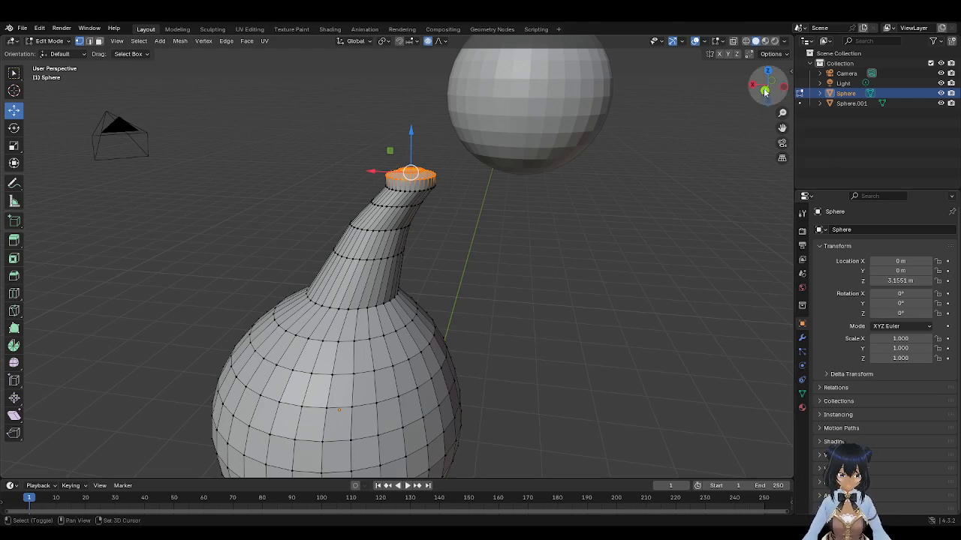
left_click_drag(765, 93, 702, 118)
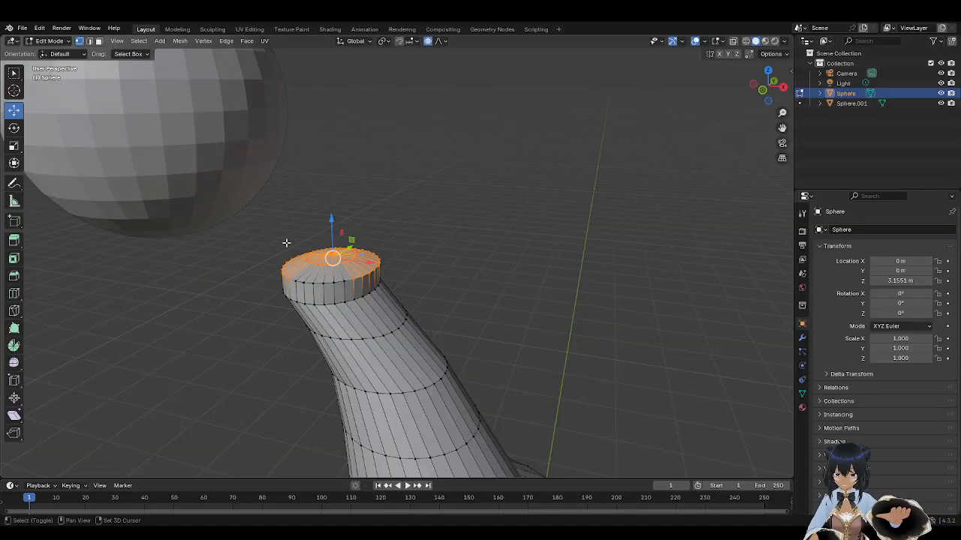
left_click_drag(287, 241, 351, 288, "shift")
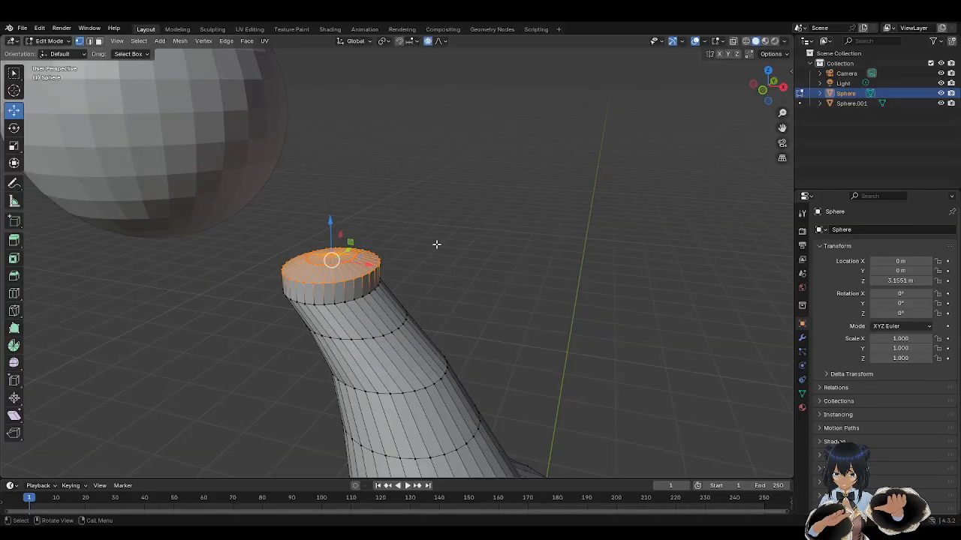
left_click_drag(755, 86, 767, 96)
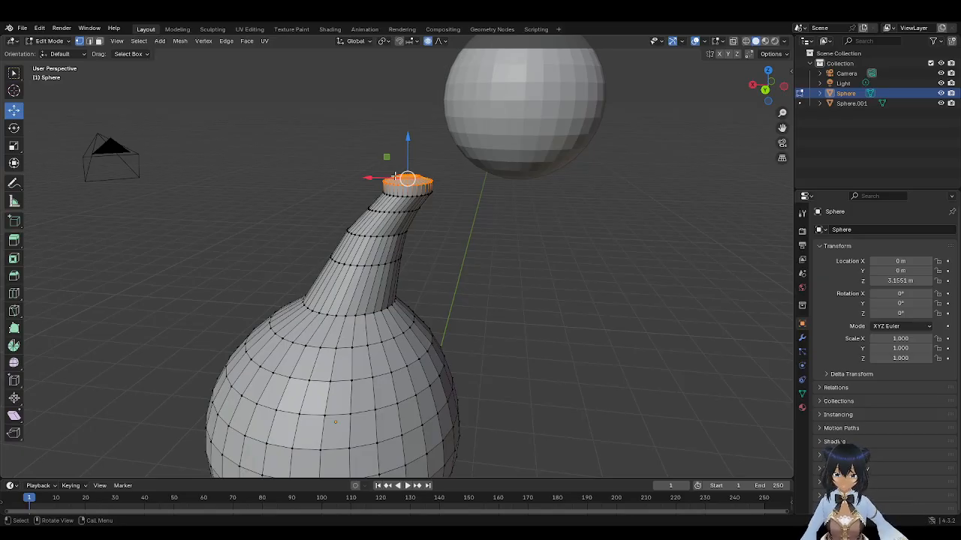
Step: Tilt the selected cap slightly about the Y axis toward the small sphere and shift it toward negative X
left_click(14, 128)
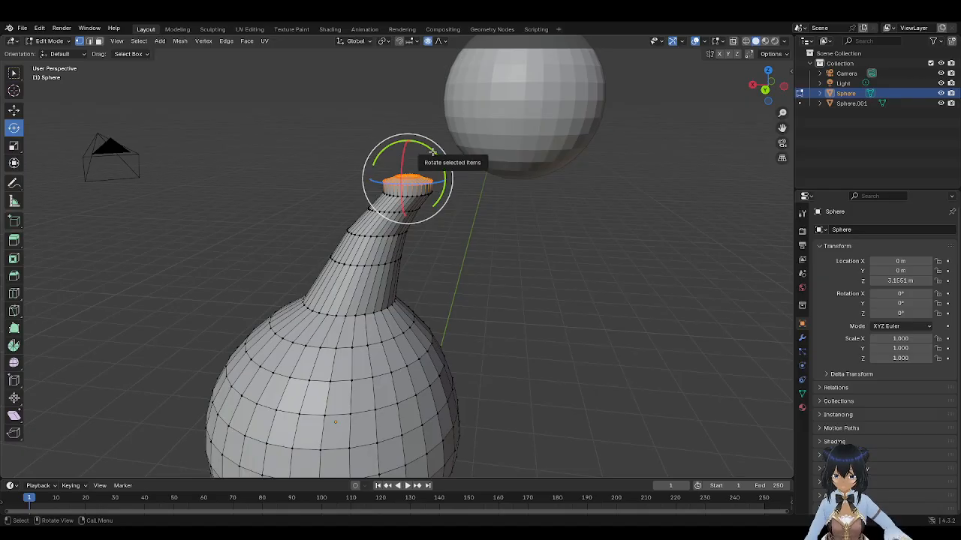
left_click_drag(439, 154, 443, 159)
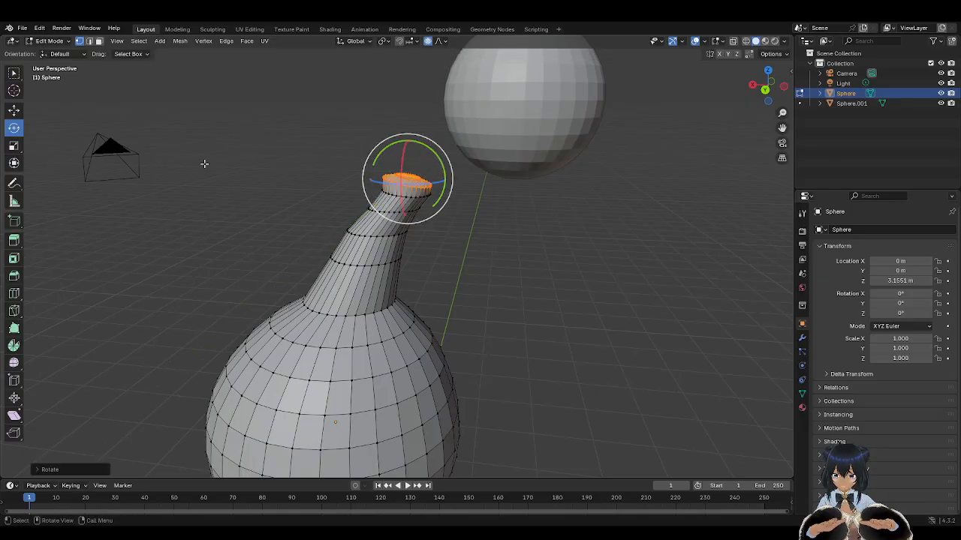
left_click(20, 110)
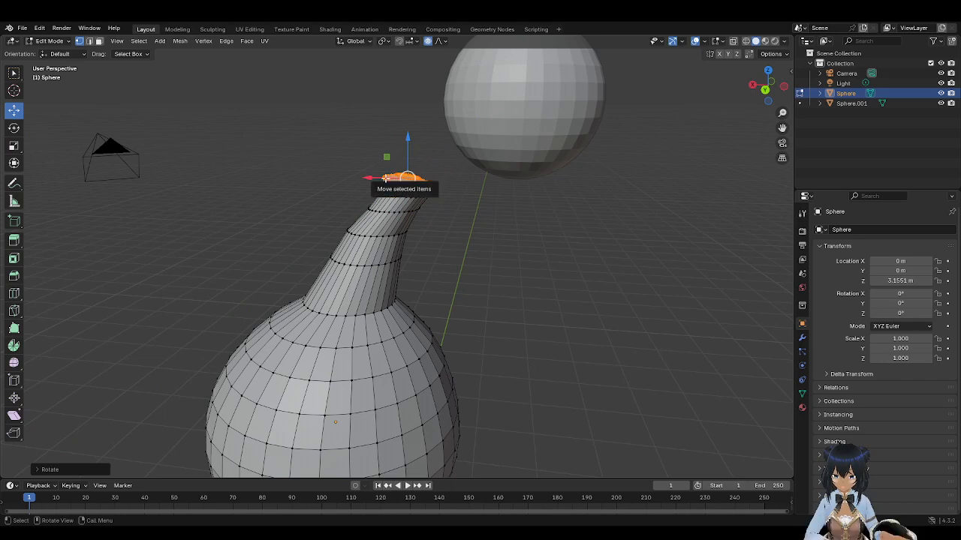
left_click_drag(379, 175, 390, 173)
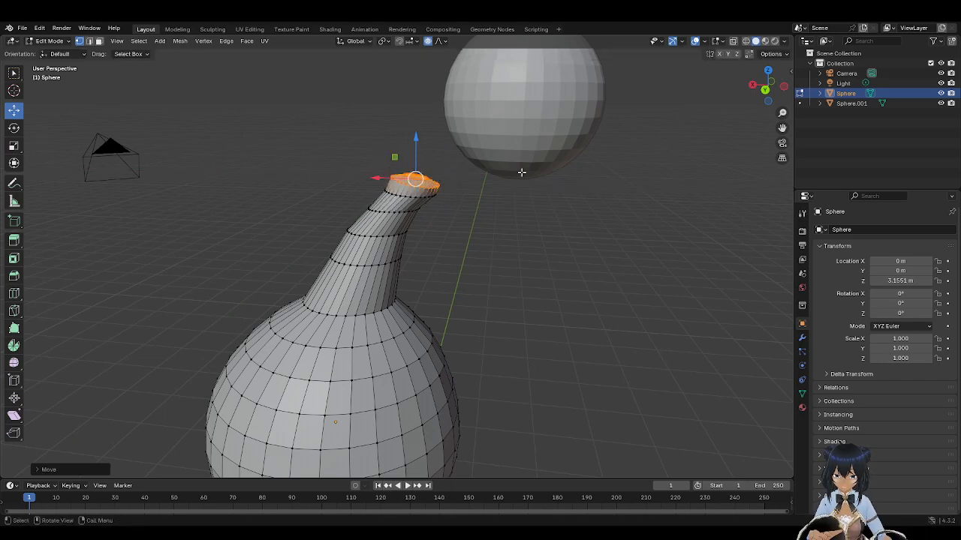
Step: Rotate the neck's cap further about the Y axis so it faces the small sphere, and clear the selection
left_click_drag(766, 85, 745, 89)
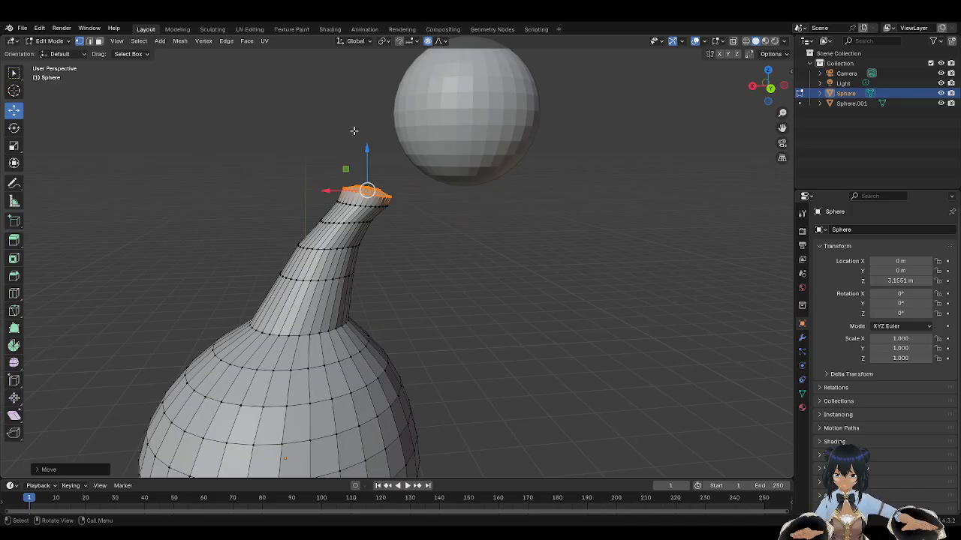
key("shift+space")
key("r")
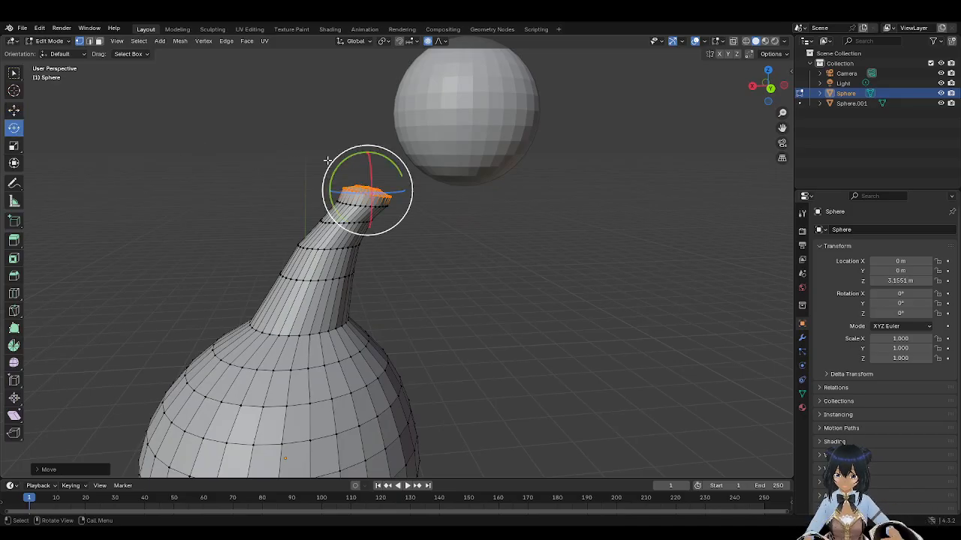
left_click_drag(341, 167, 350, 149)
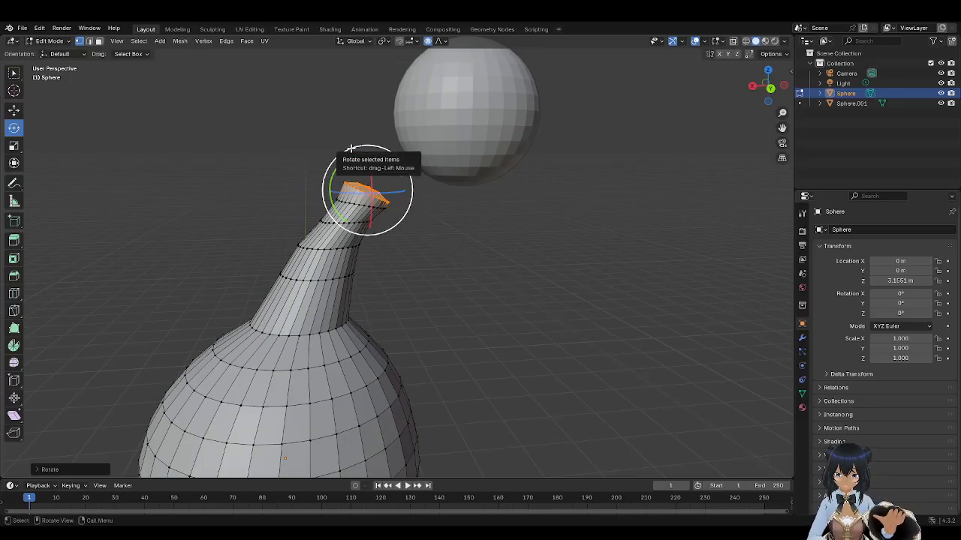
left_click(272, 149)
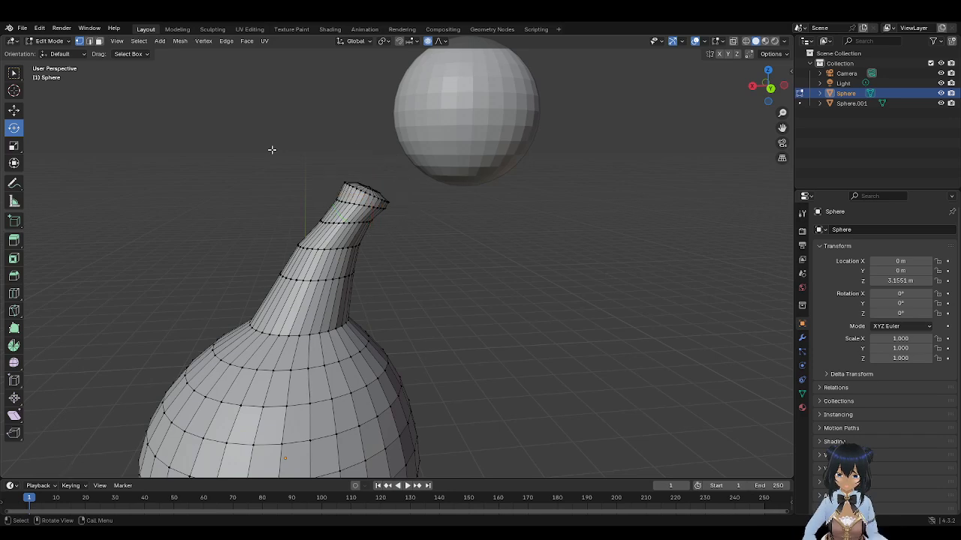
Step: In Object Mode, move the small sphere onto the neck's tip, to about X -0.85 m and Z 5.52 m
left_click_drag(769, 98, 680, 122)
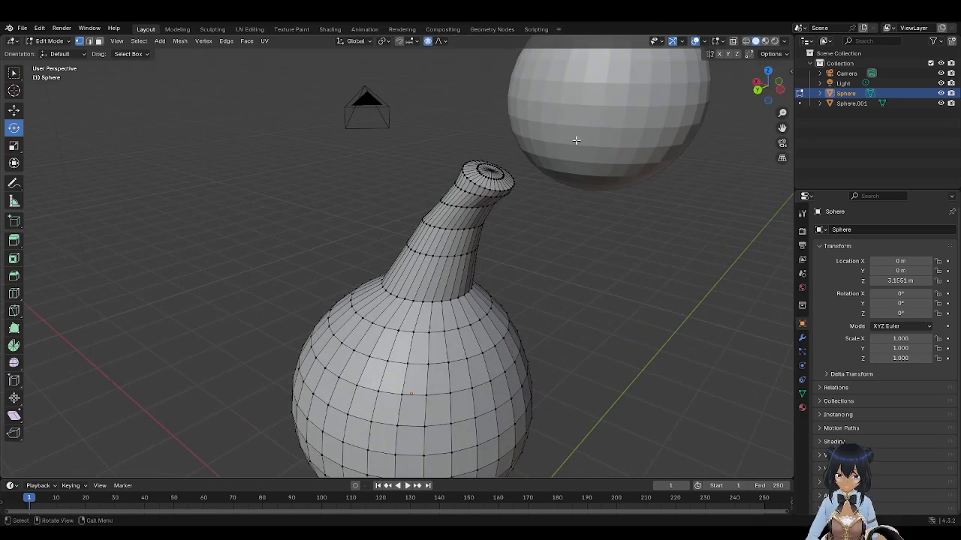
left_click_drag(757, 103, 714, 96)
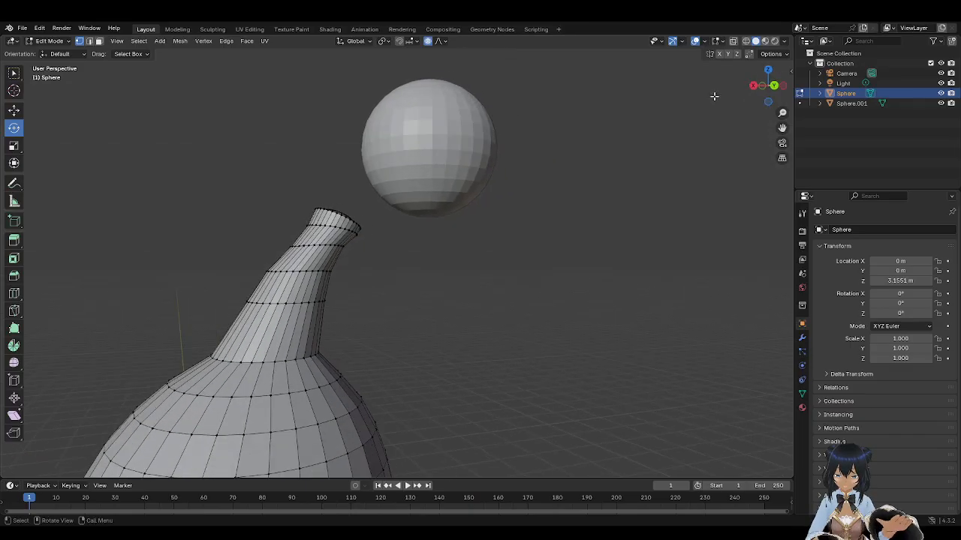
left_click(51, 41)
left_click(54, 53)
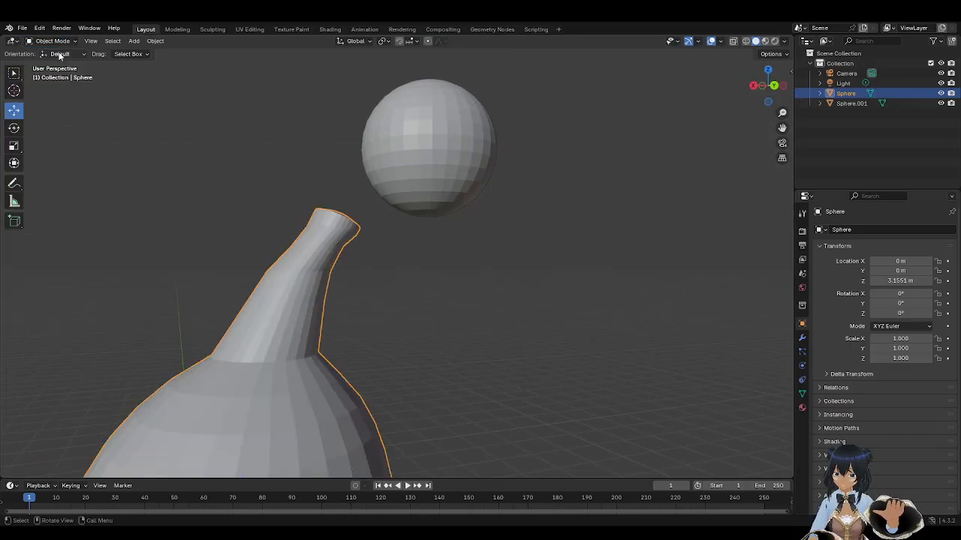
left_click(434, 137)
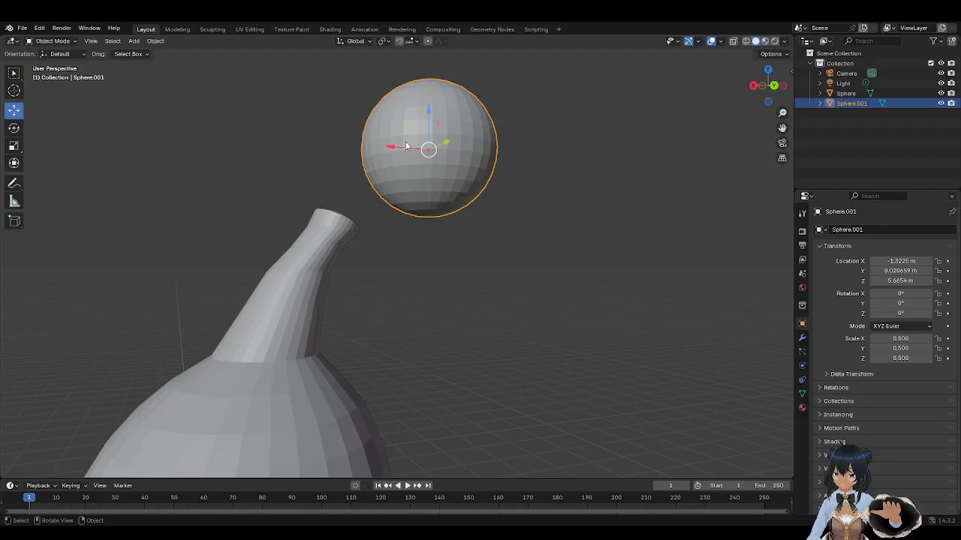
left_click_drag(429, 114, 335, 156)
left_click_drag(767, 84, 712, 98)
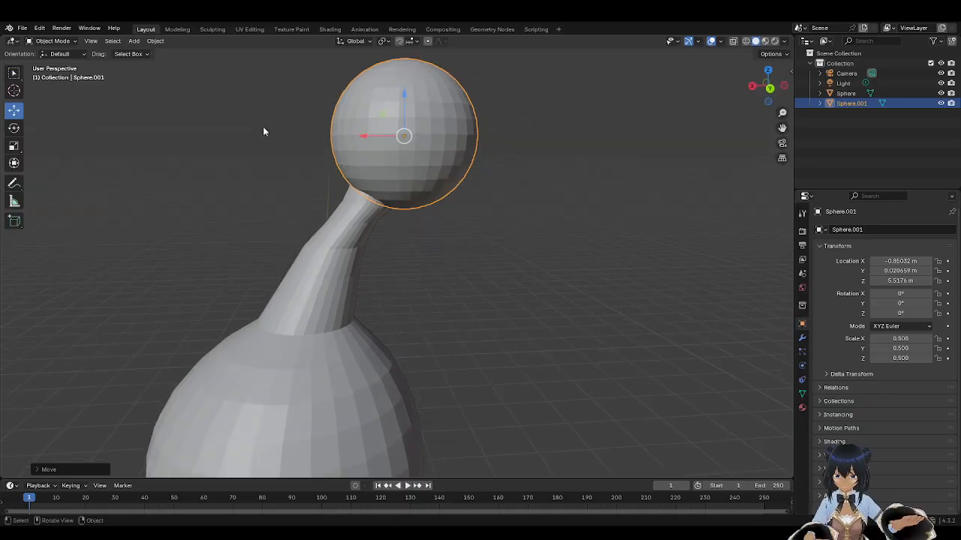
Step: Put the large sphere in Edit Mode and toggle the small sphere's visibility to examine the neck's tip with and without it
left_click(306, 319)
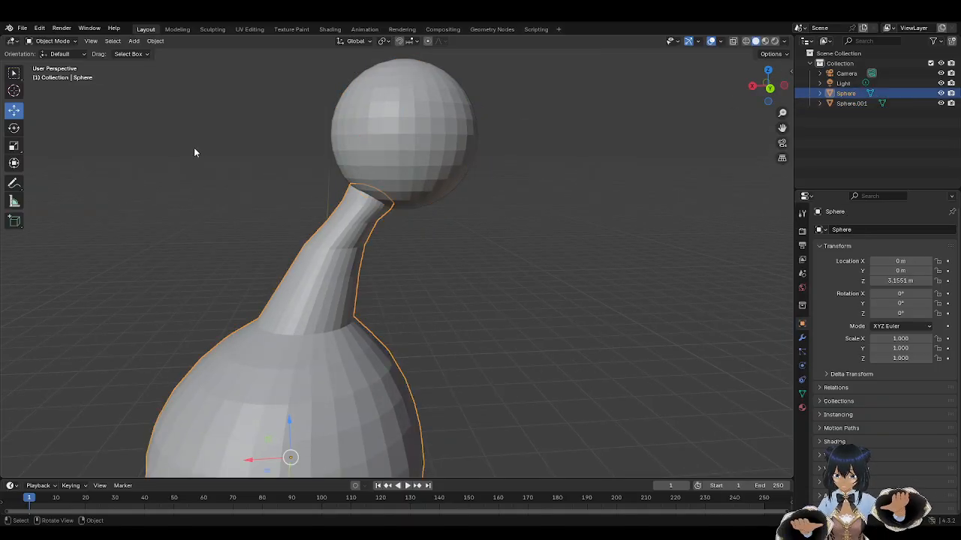
left_click(48, 41)
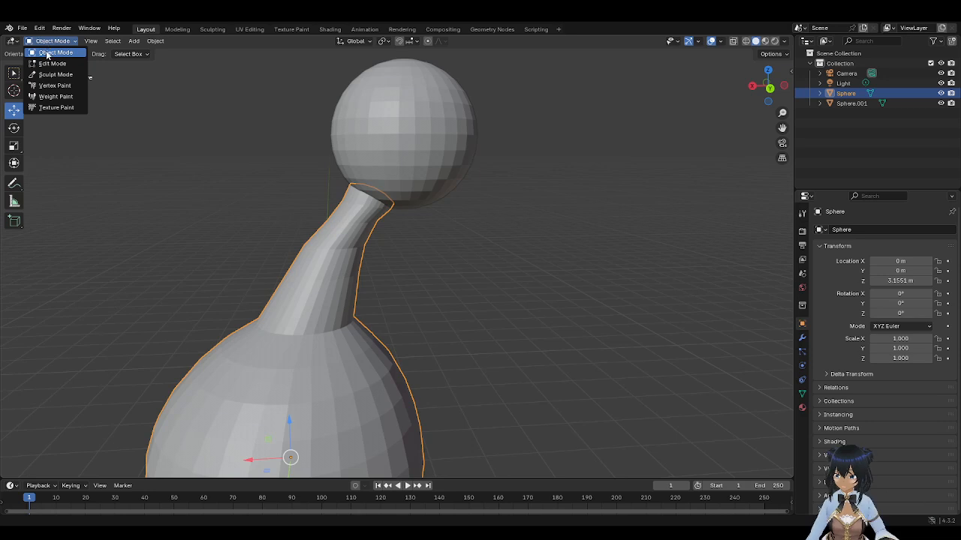
left_click(51, 63)
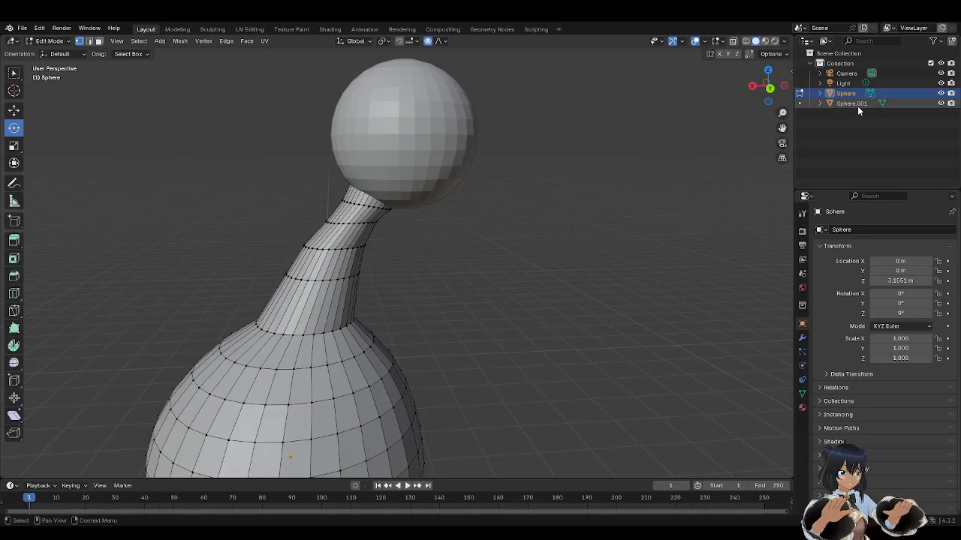
left_click(942, 104)
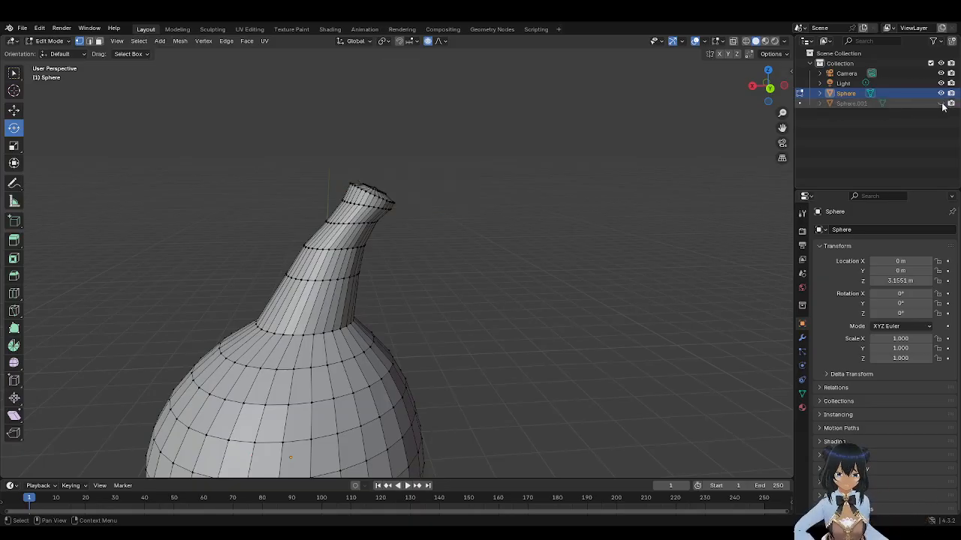
left_click(938, 105)
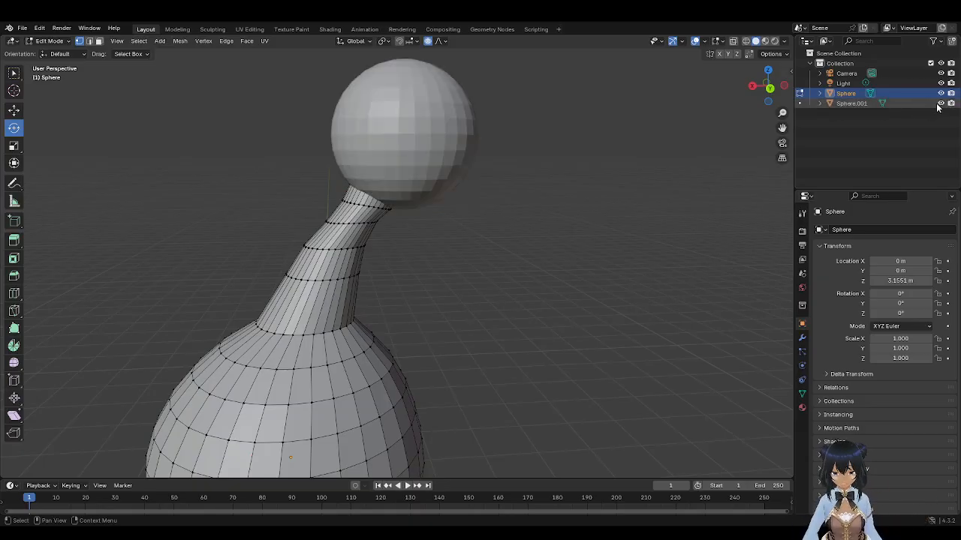
left_click(938, 105)
left_click(940, 103)
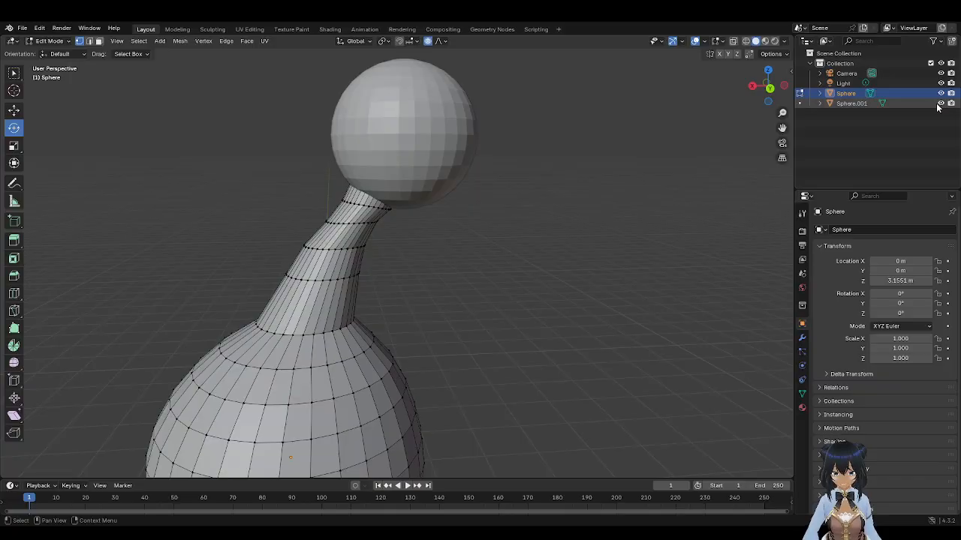
left_click(939, 104)
left_click(940, 103)
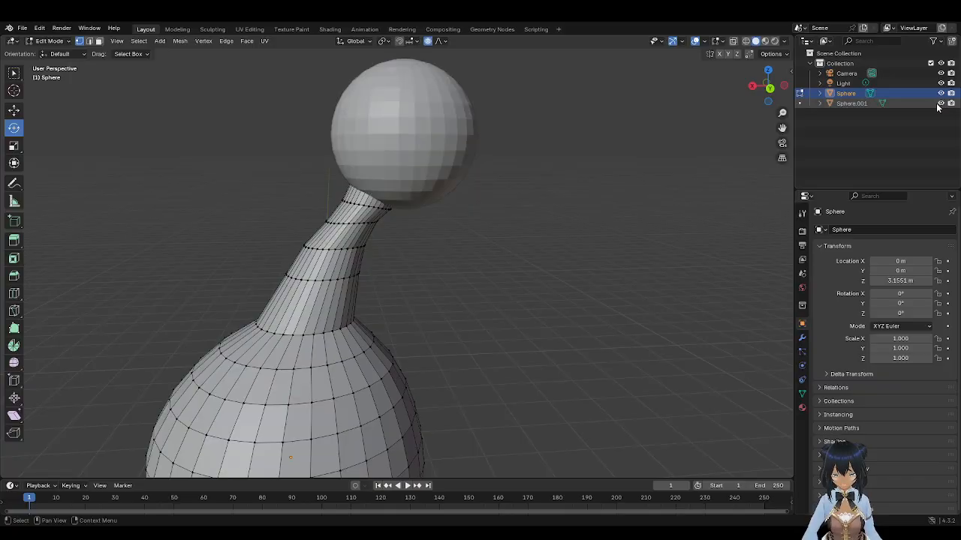
left_click(939, 104)
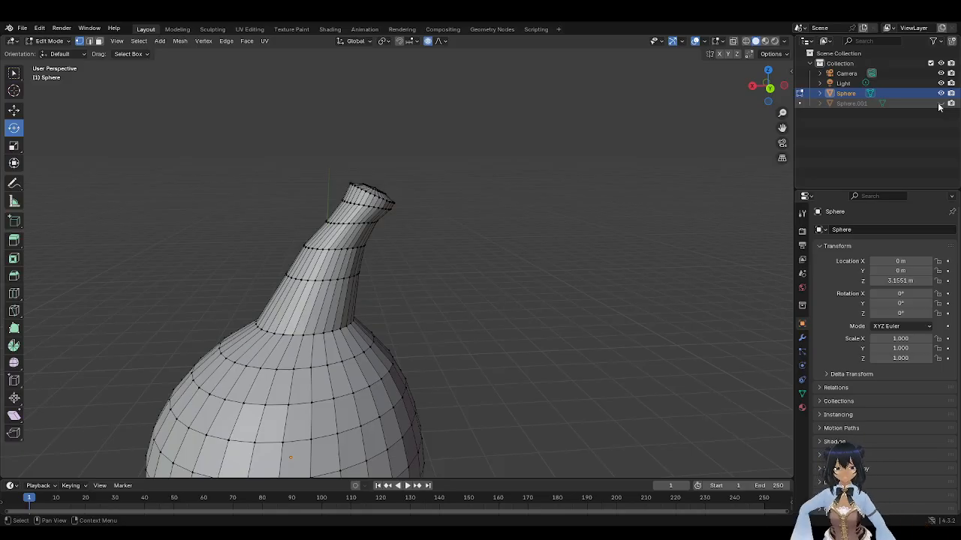
left_click(941, 103)
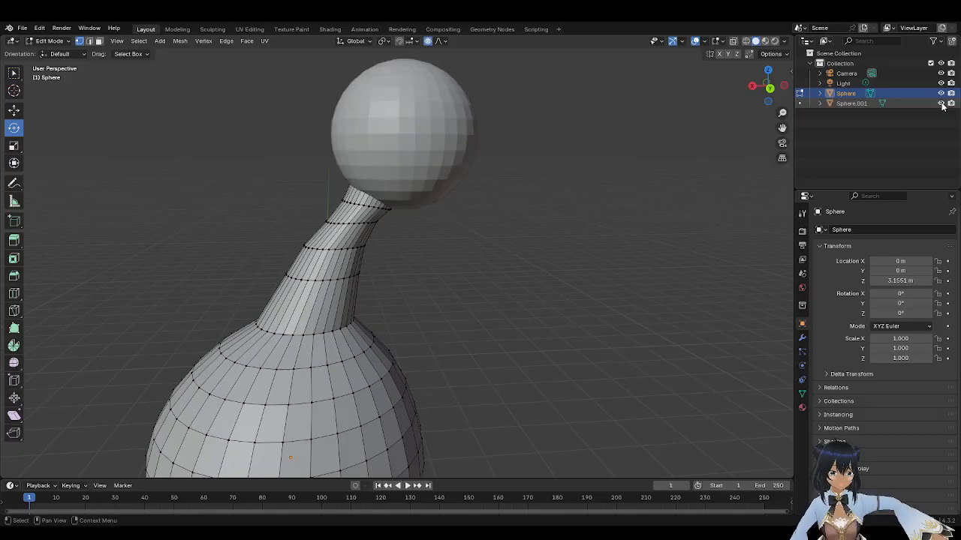
left_click_drag(770, 91, 766, 96)
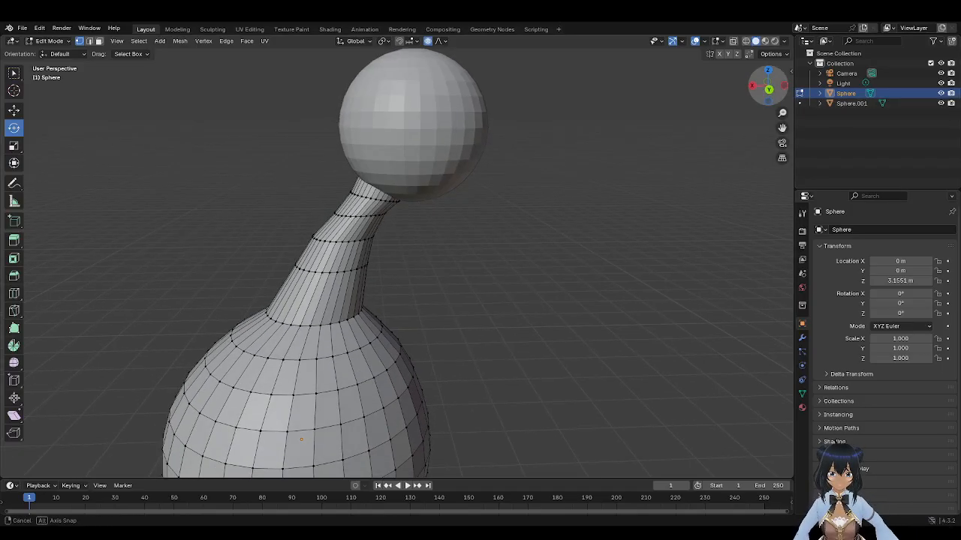
Step: In Object Mode, rotate the small sphere to about -29° around Y to match the neck's tilt, and clear the selection
left_click(49, 41)
left_click(54, 41)
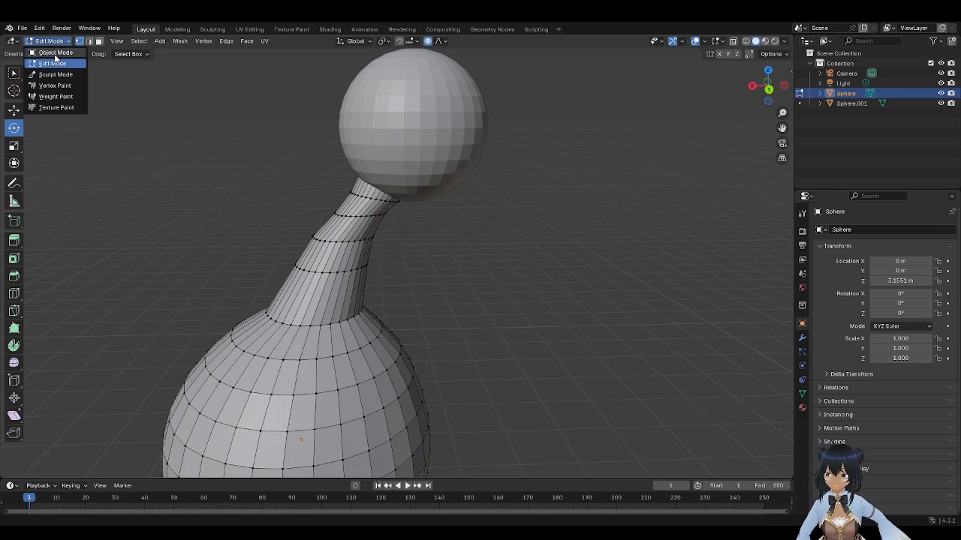
left_click(57, 53)
left_click(412, 100)
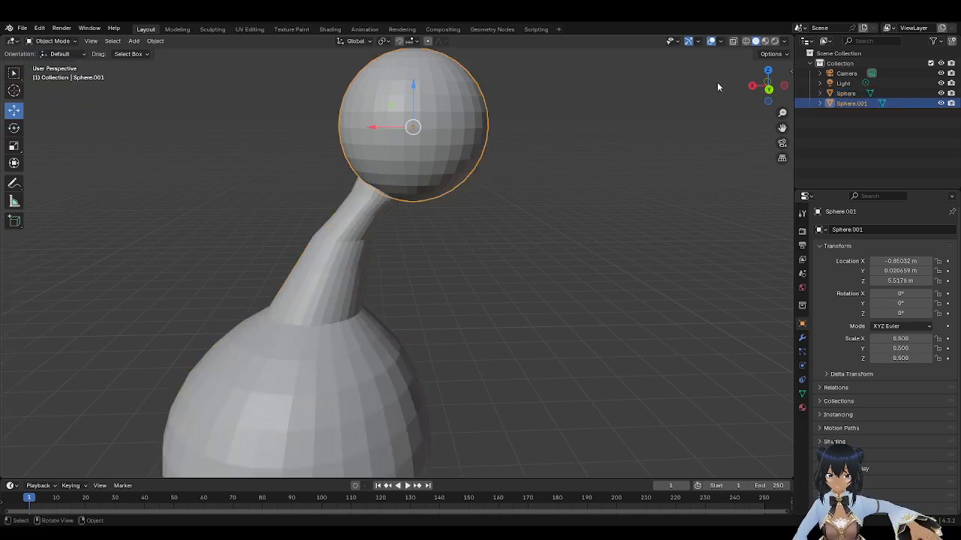
left_click_drag(767, 87, 680, 126)
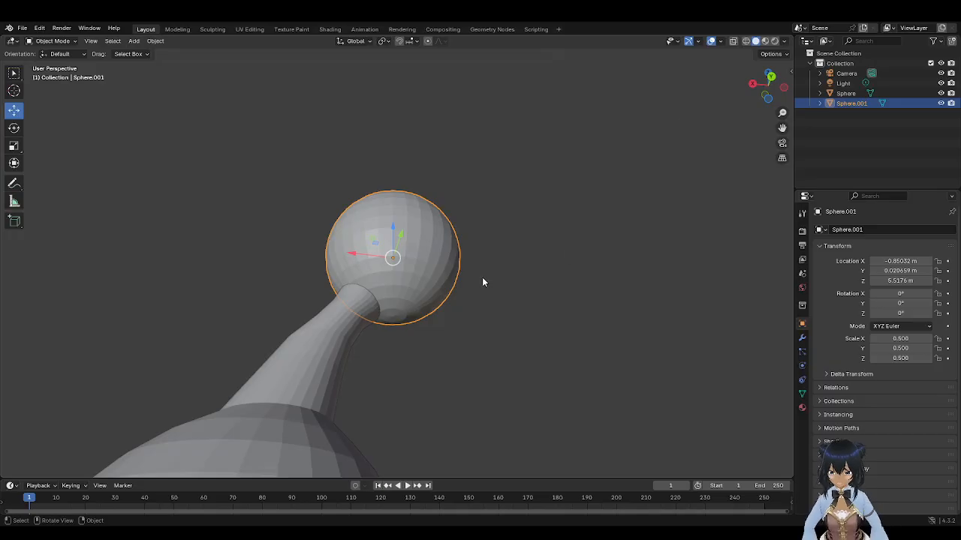
left_click(13, 128)
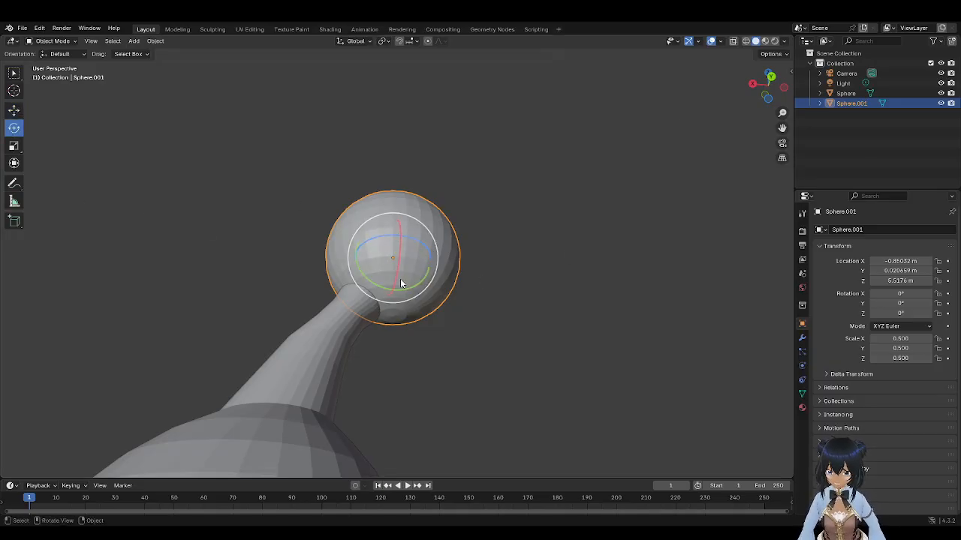
left_click_drag(417, 284, 400, 287)
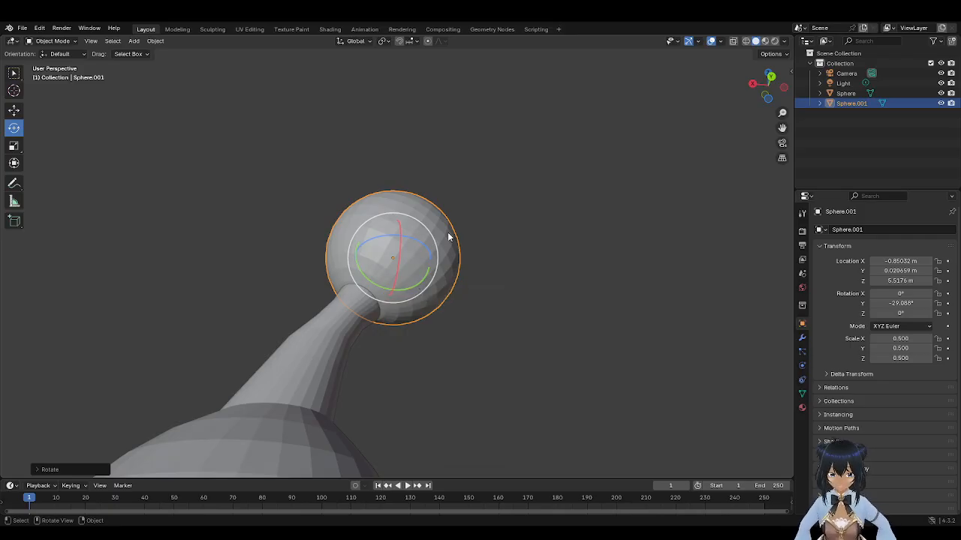
left_click(524, 221)
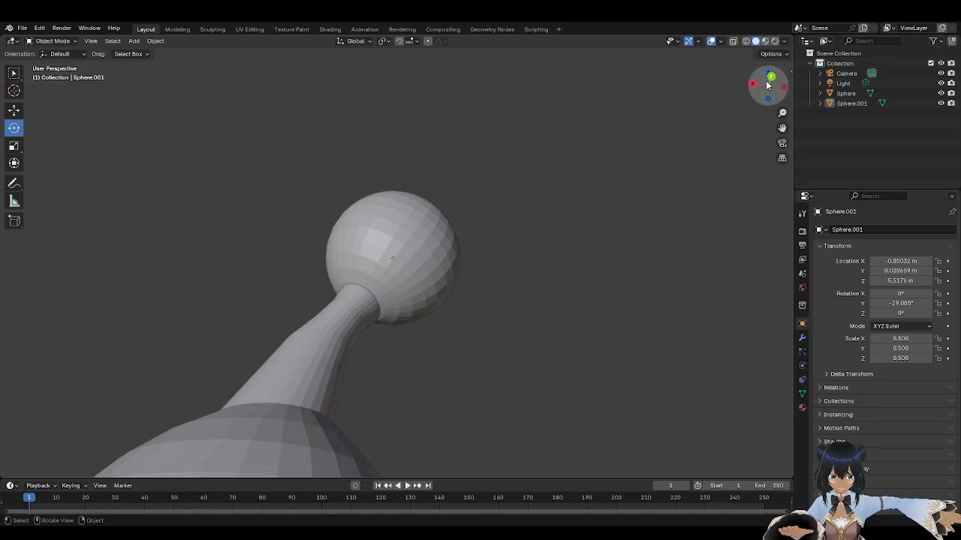
Step: In Edit Mode, add six loop cuts along the large sphere's neck, spread from its tip down to just above its base
left_click_drag(767, 86, 765, 132)
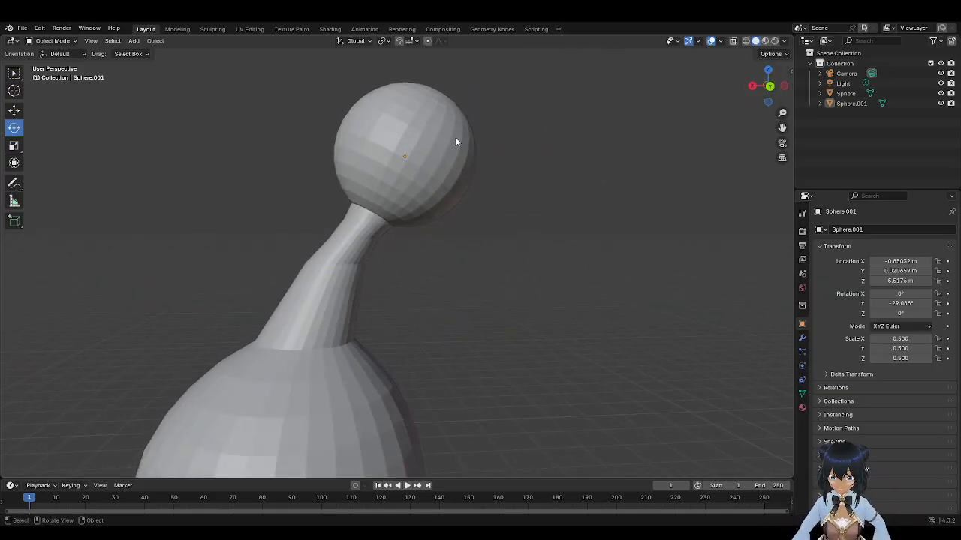
left_click(304, 282)
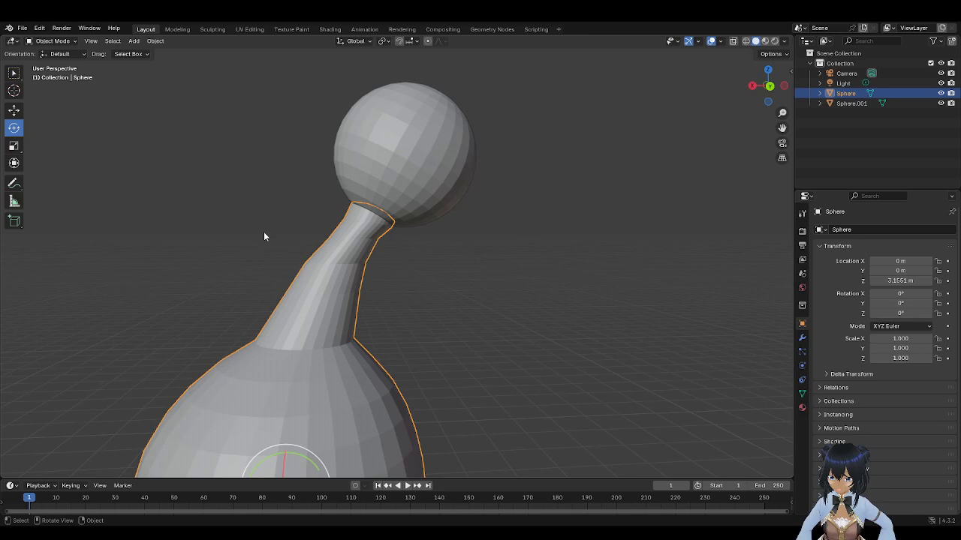
left_click(52, 40)
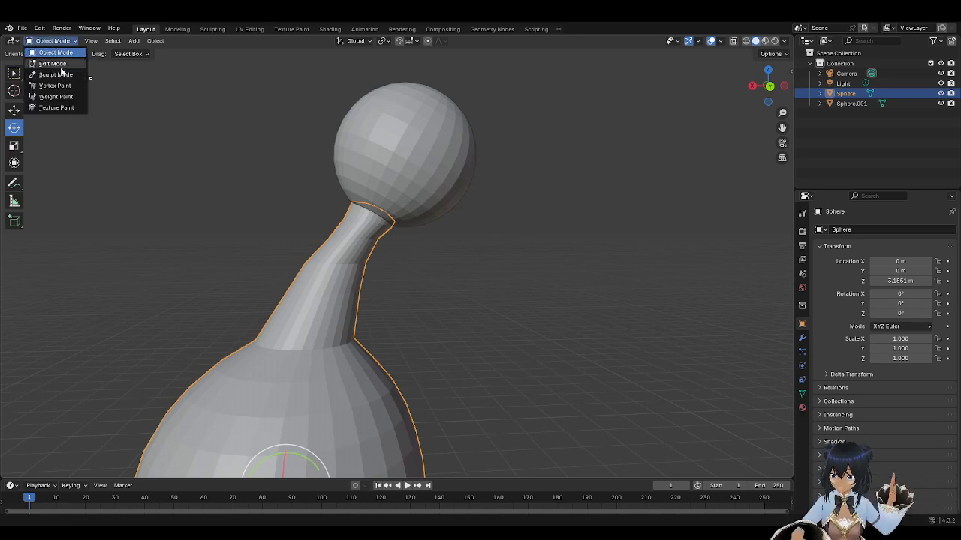
left_click(52, 64)
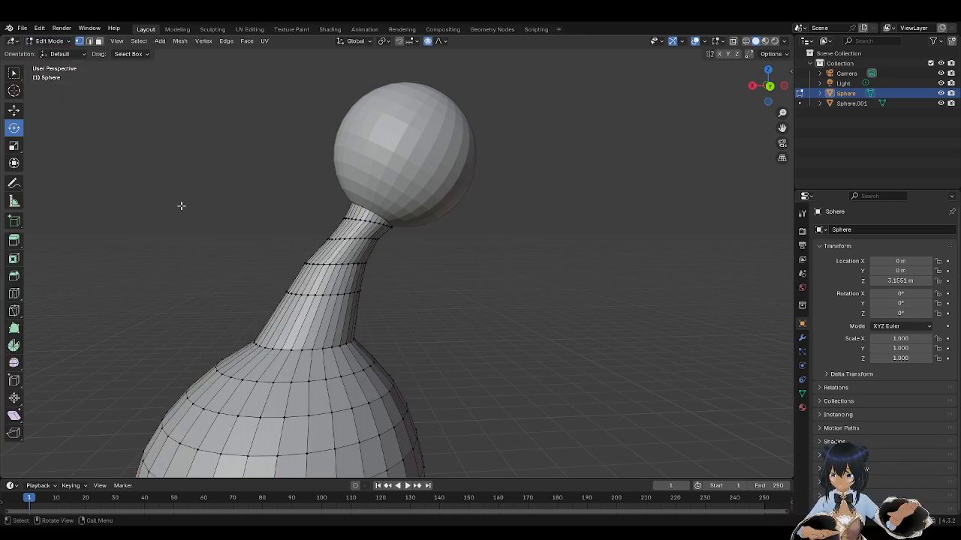
left_click(14, 294)
left_click(314, 321)
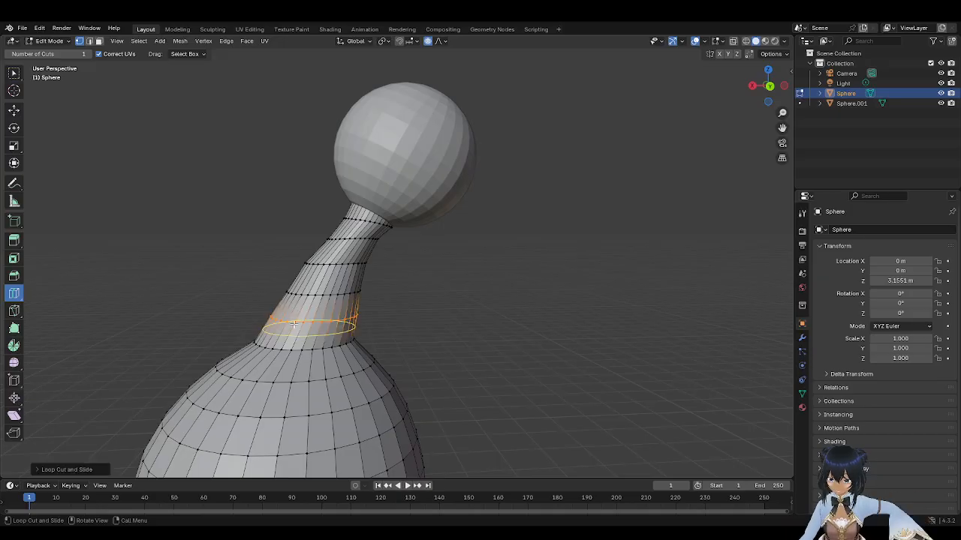
left_click(333, 291)
left_click(359, 248)
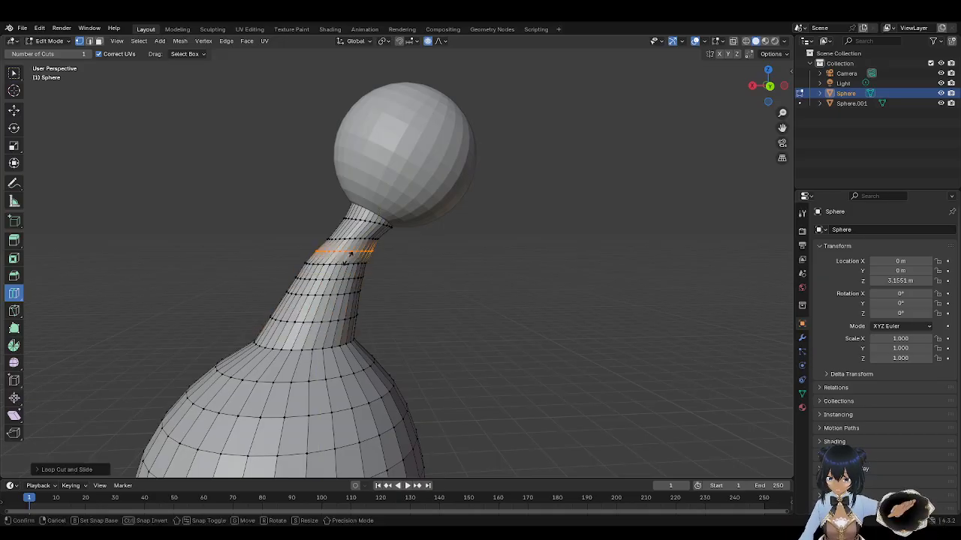
left_click(361, 234)
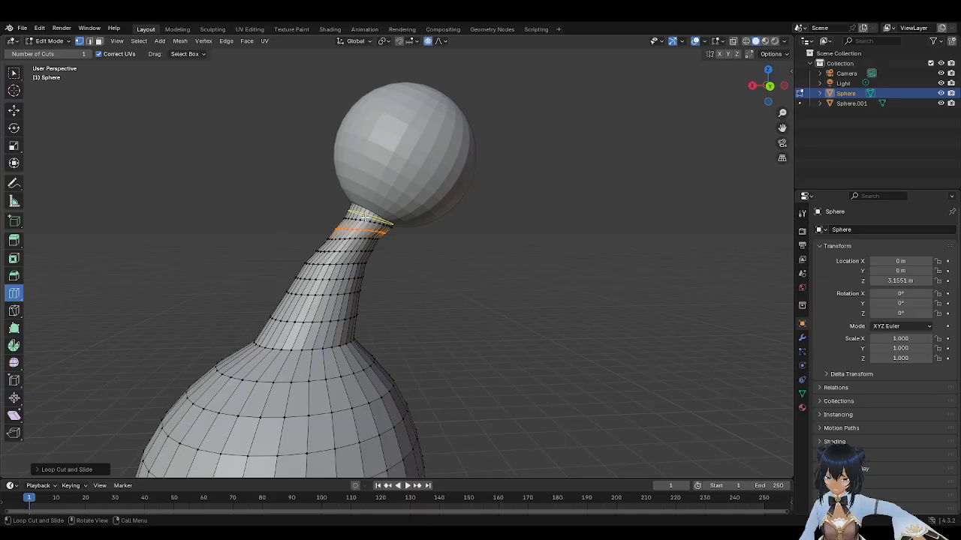
left_click(366, 216)
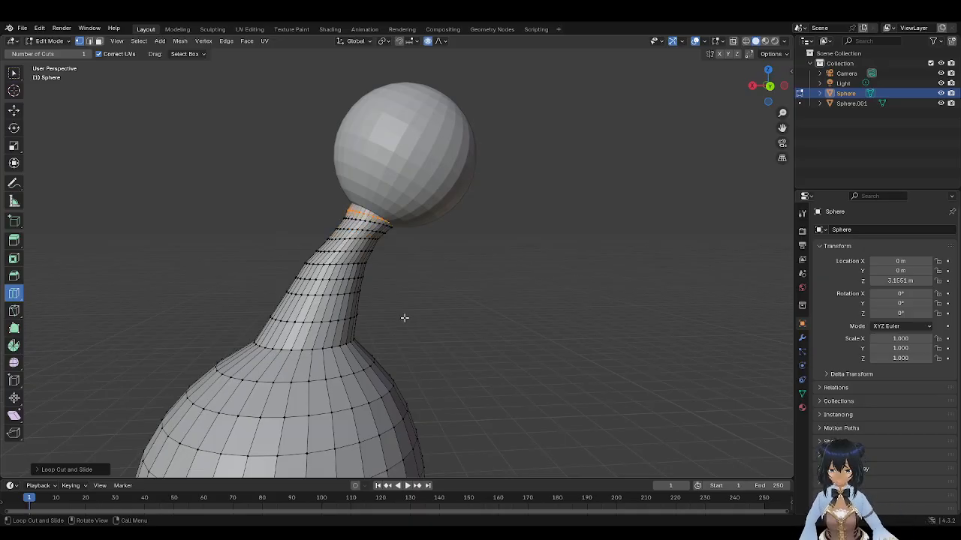
left_click_drag(334, 305, 322, 332)
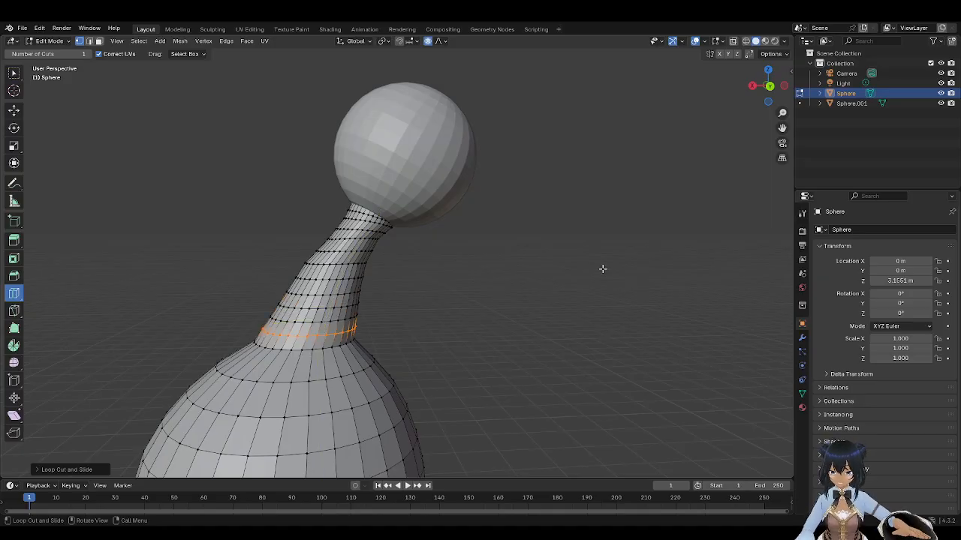
Step: In Sculpt Mode, build up the neck's upper bend, middle and base with the Draw brush at 50 px radius and 0.500 strength
mouse_move(769, 87)
left_mouse_down()
mouse_move(780, 88)
mouse_move(731, 91)
mouse_move(769, 89)
left_mouse_up()
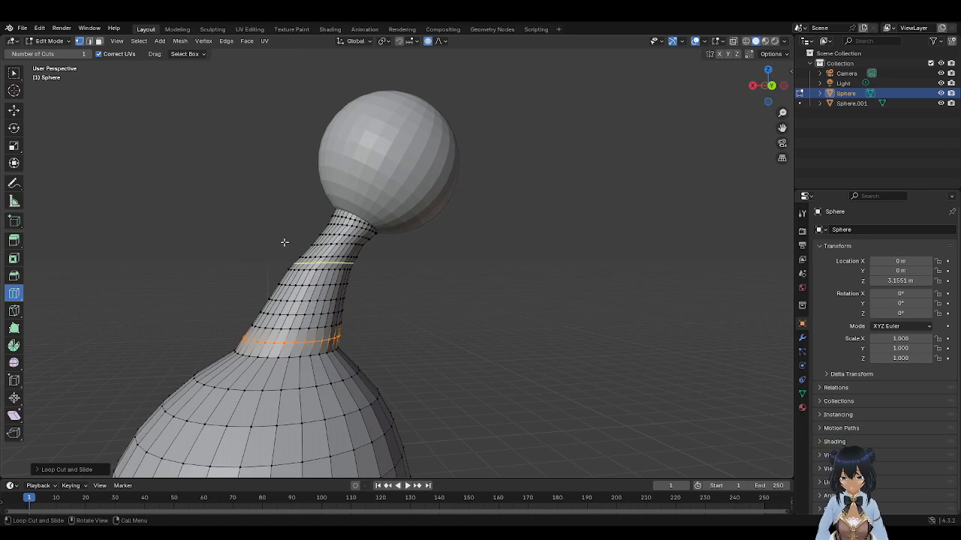
left_click(42, 42)
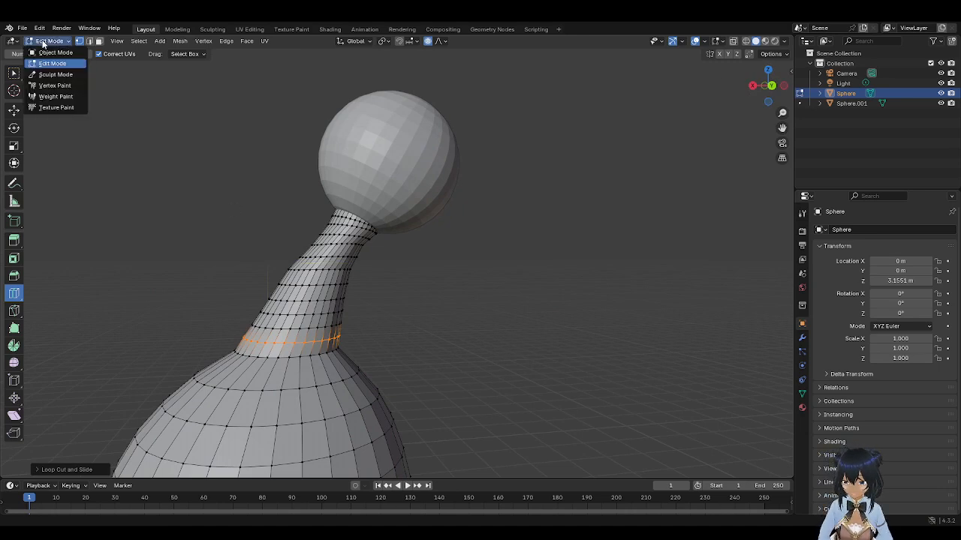
left_click(66, 80)
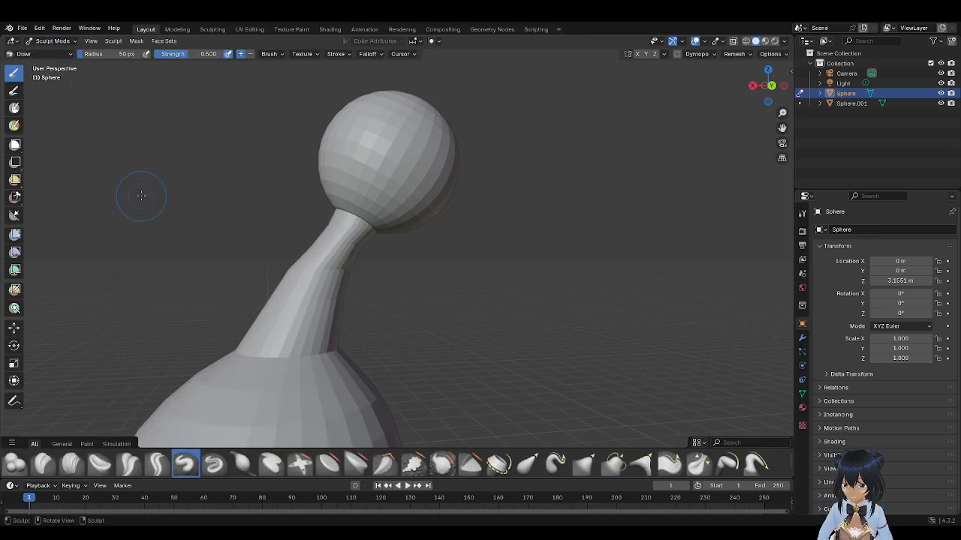
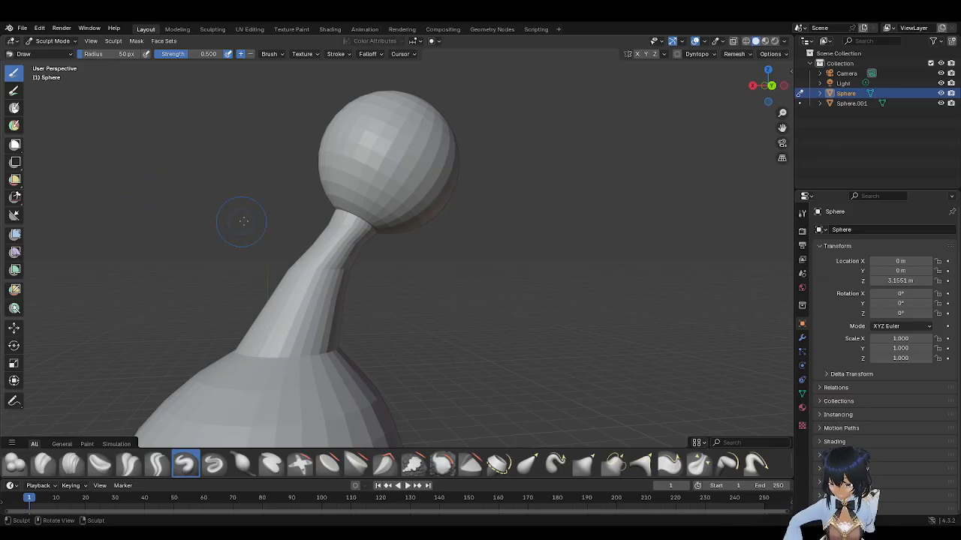
mouse_move(326, 227)
left_mouse_down()
mouse_move(275, 290)
mouse_move(334, 220)
left_mouse_up()
left_click_drag(297, 260, 322, 218)
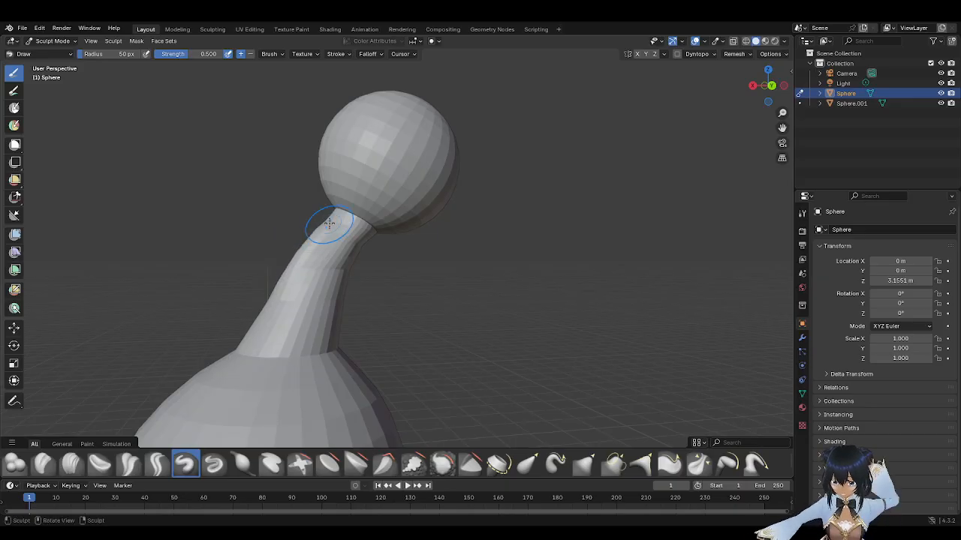
left_click_drag(315, 266, 322, 271)
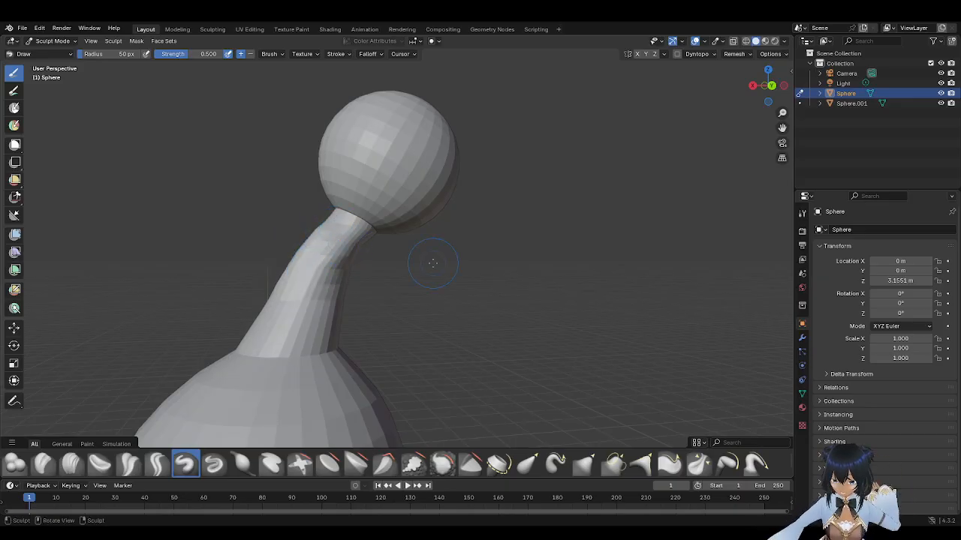
mouse_move(334, 339)
left_mouse_down()
mouse_move(341, 356)
mouse_move(246, 348)
mouse_move(260, 343)
left_mouse_up()
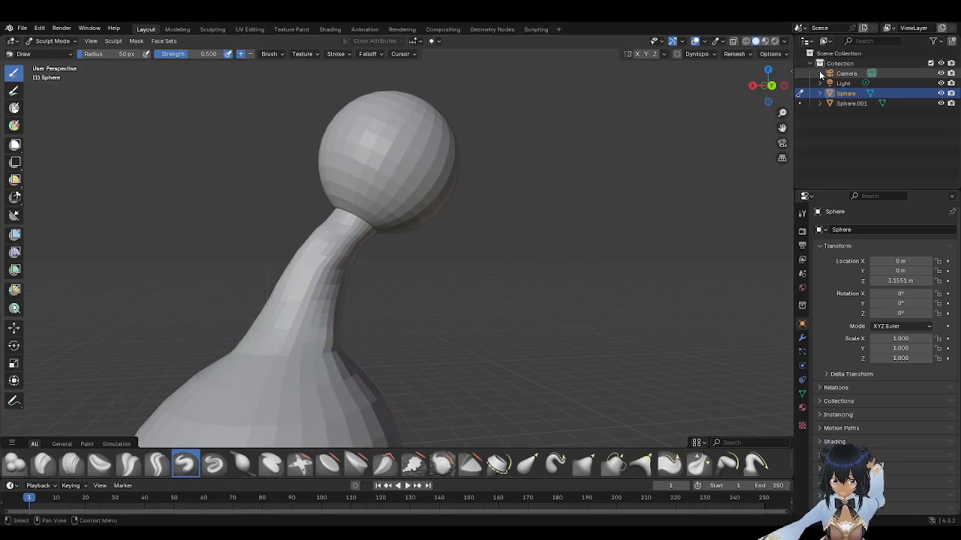
Step: Build up the base of the large sphere's neck on its other sides with the Draw brush at 50 px radius and 0.500 strength
left_click_drag(768, 85, 757, 88)
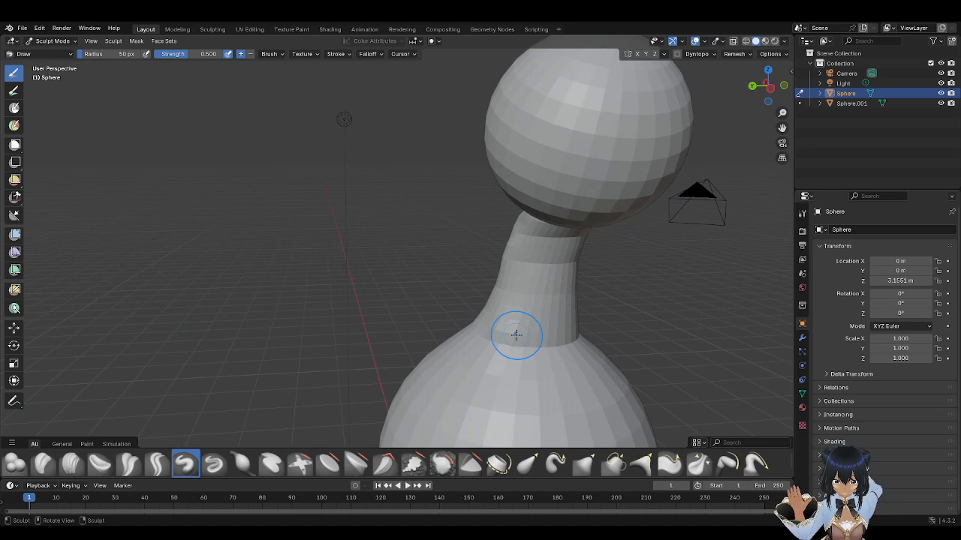
mouse_move(502, 336)
left_mouse_down()
mouse_move(493, 350)
mouse_move(557, 350)
left_mouse_up()
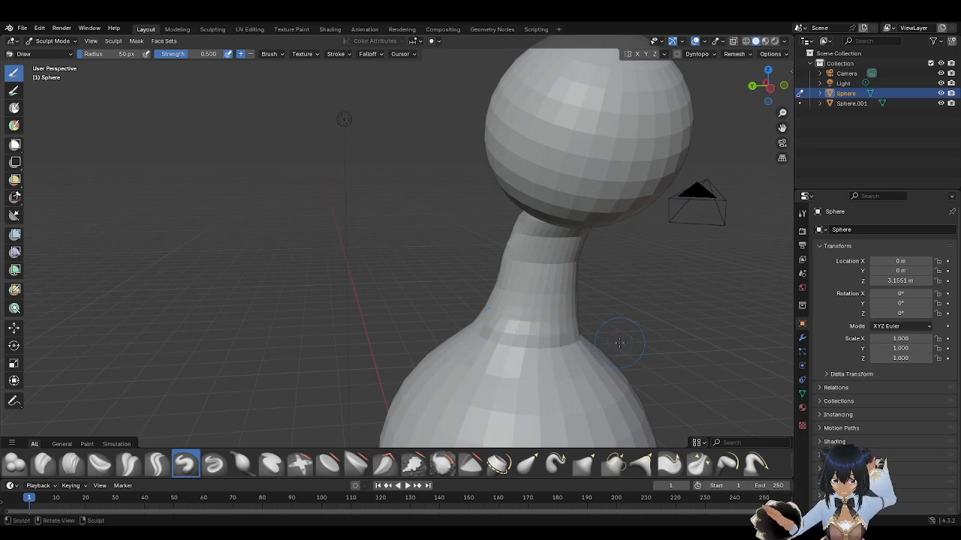
left_click_drag(767, 85, 733, 93)
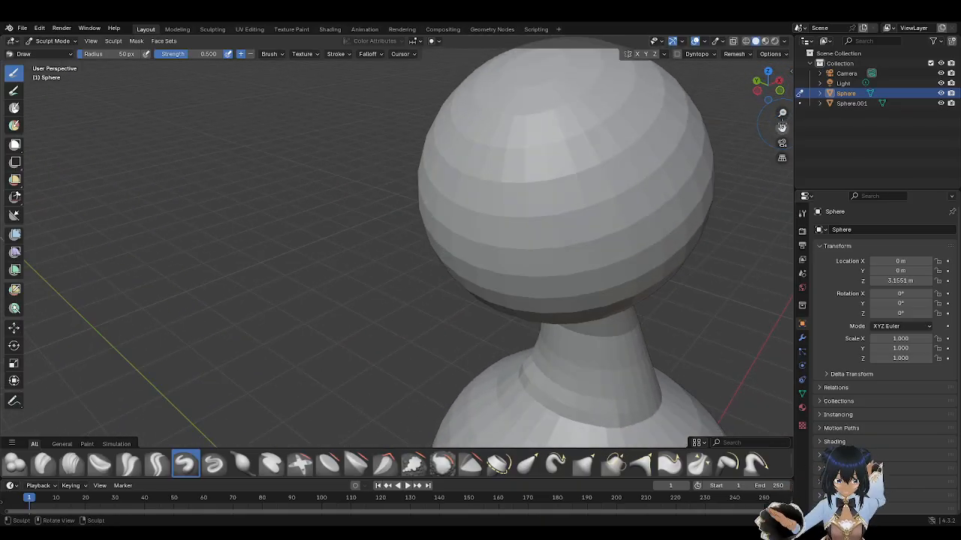
mouse_move(782, 113)
left_mouse_down()
mouse_move(783, 97)
mouse_move(782, 147)
left_mouse_up()
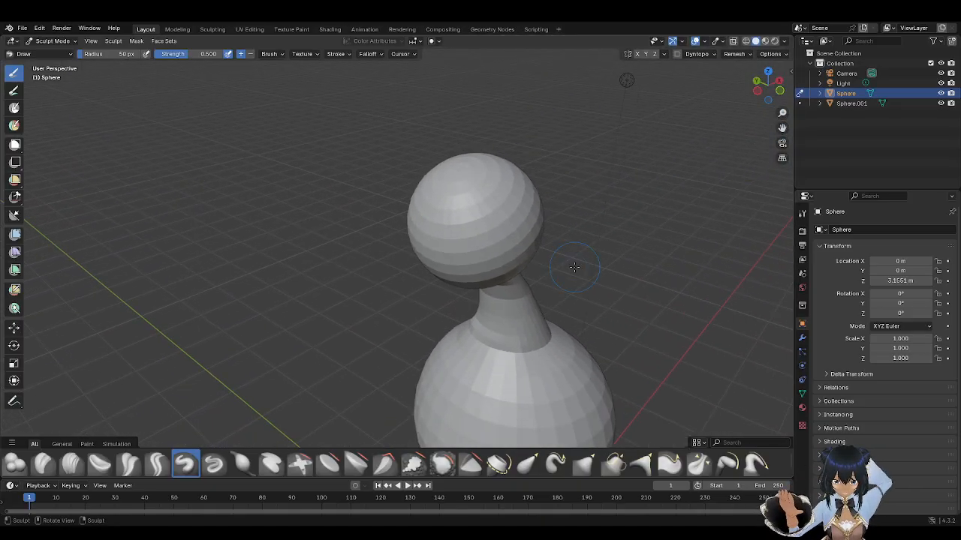
mouse_move(510, 346)
left_mouse_down()
mouse_move(543, 347)
mouse_move(560, 329)
left_mouse_up()
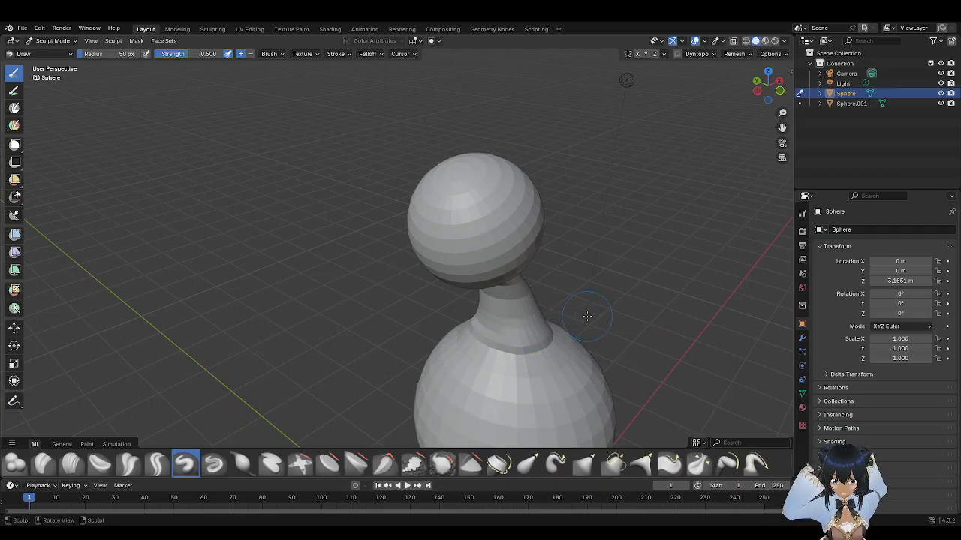
left_click_drag(778, 88, 769, 69)
mouse_move(675, 141)
left_mouse_down()
mouse_move(745, 188)
mouse_move(697, 258)
mouse_move(401, 195)
mouse_move(135, 157)
mouse_move(215, 223)
mouse_move(264, 244)
mouse_move(289, 239)
left_mouse_up()
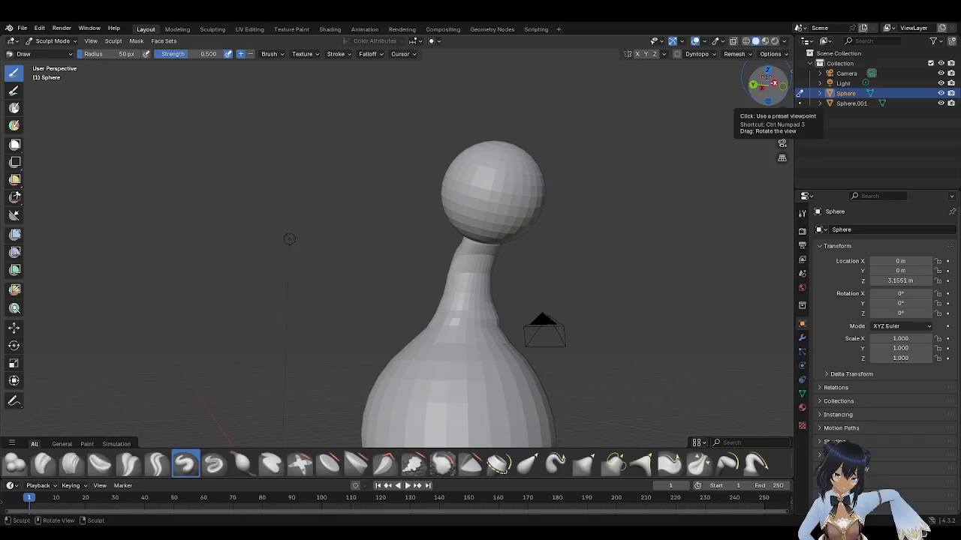
left_click_drag(289, 239, 582, 309)
mouse_move(767, 85)
left_mouse_down()
mouse_move(791, 82)
mouse_move(672, 63)
mouse_move(544, 66)
left_mouse_up()
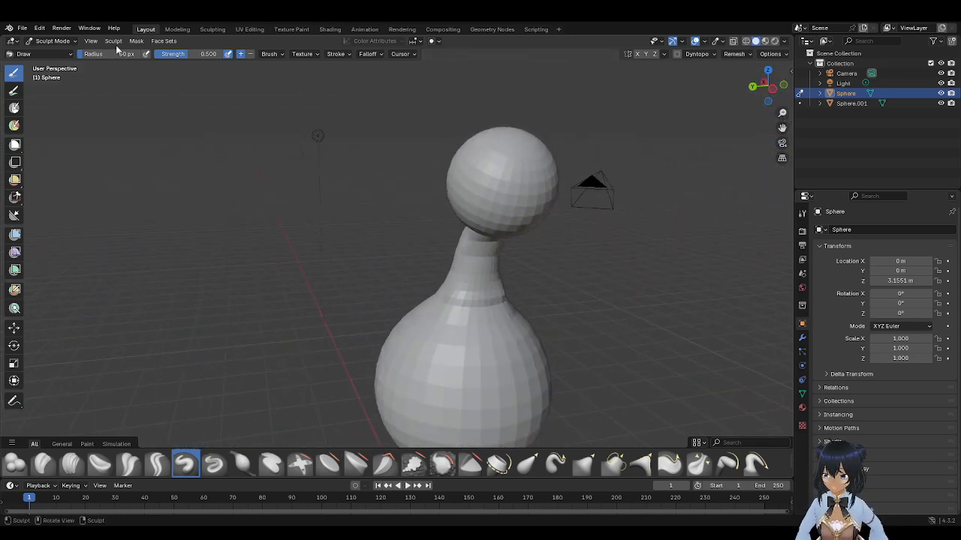
Step: In Edit Mode with face selection, delete two adjacent faces on the large sphere's front, just above its origin
left_click(50, 40)
left_click(53, 64)
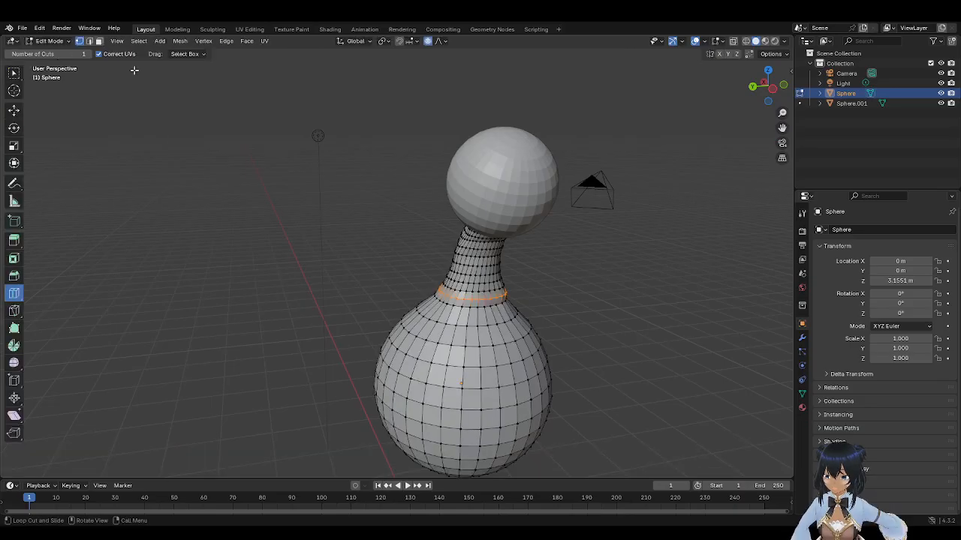
left_click_drag(773, 96, 764, 81)
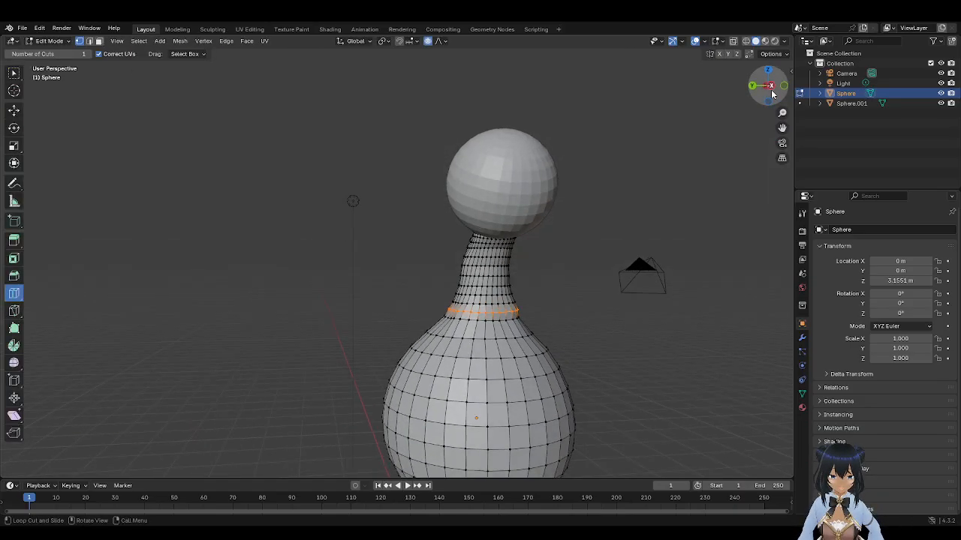
left_click_drag(782, 113, 655, 17)
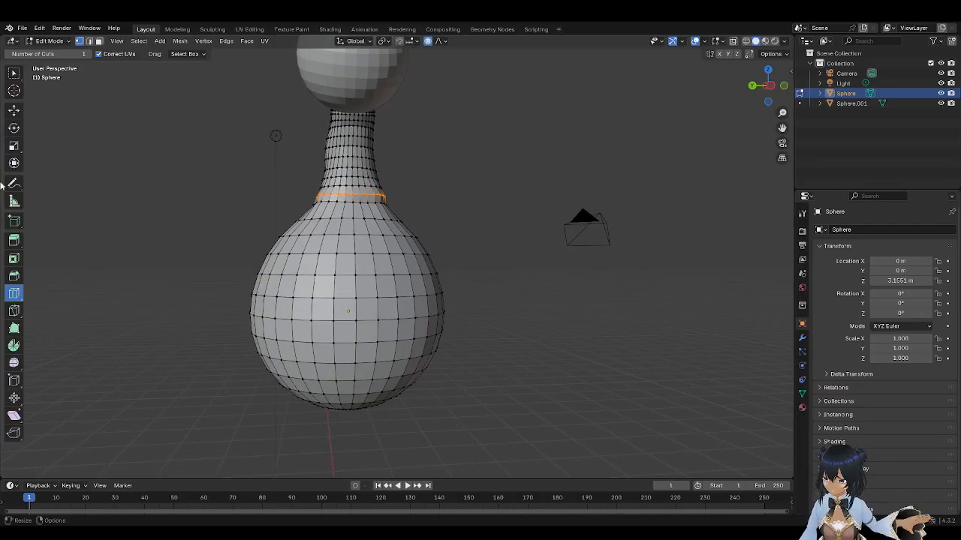
left_click(98, 41)
left_click(15, 111)
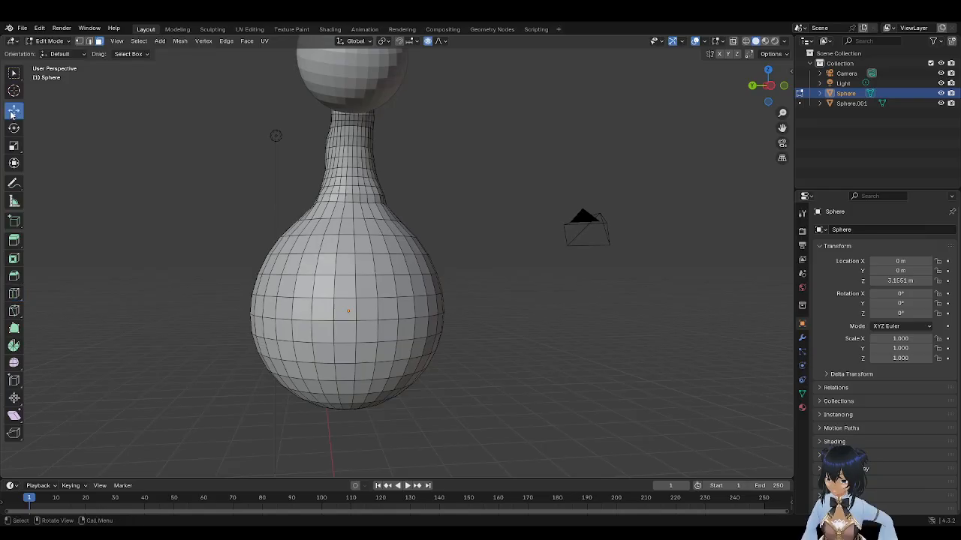
left_click(342, 281)
key("ctrl+f")
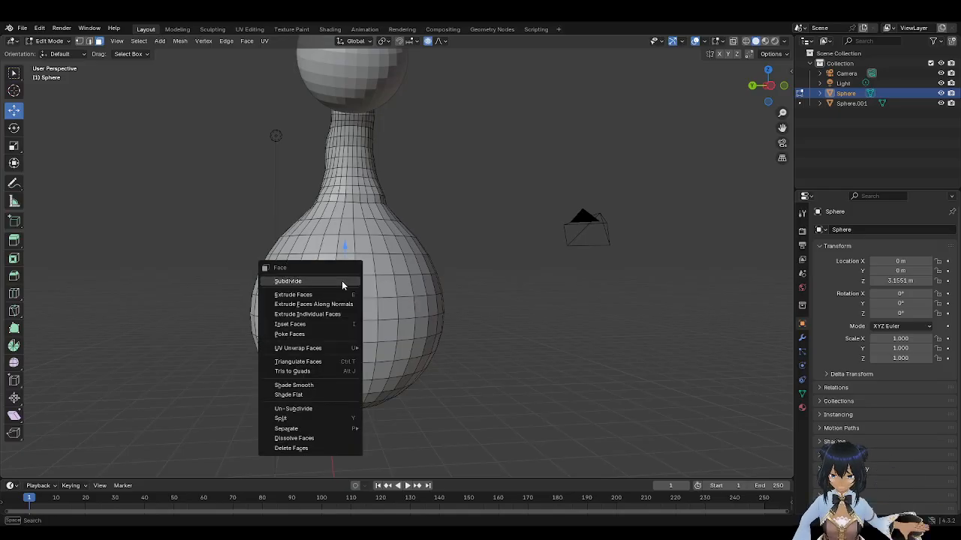
left_click(309, 448)
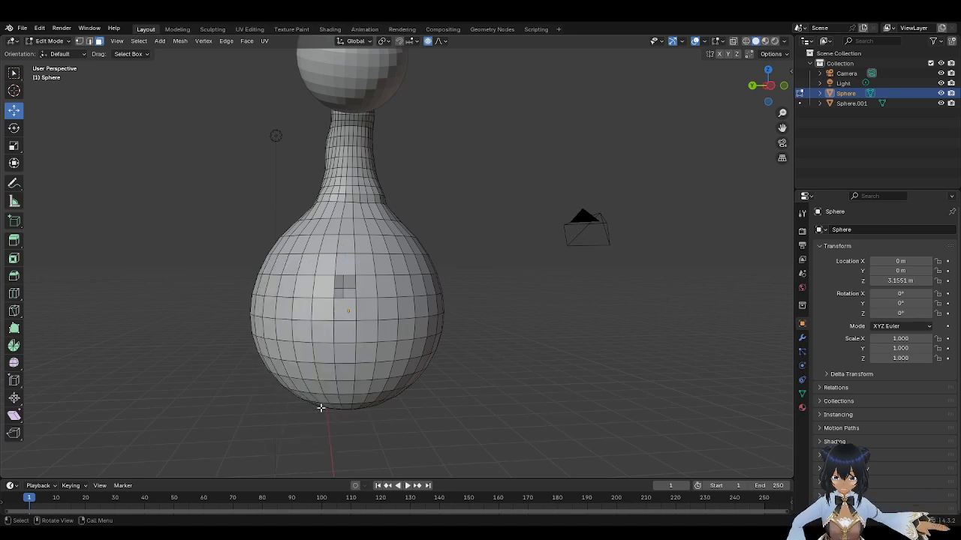
left_click(360, 288)
key("ctrl+f")
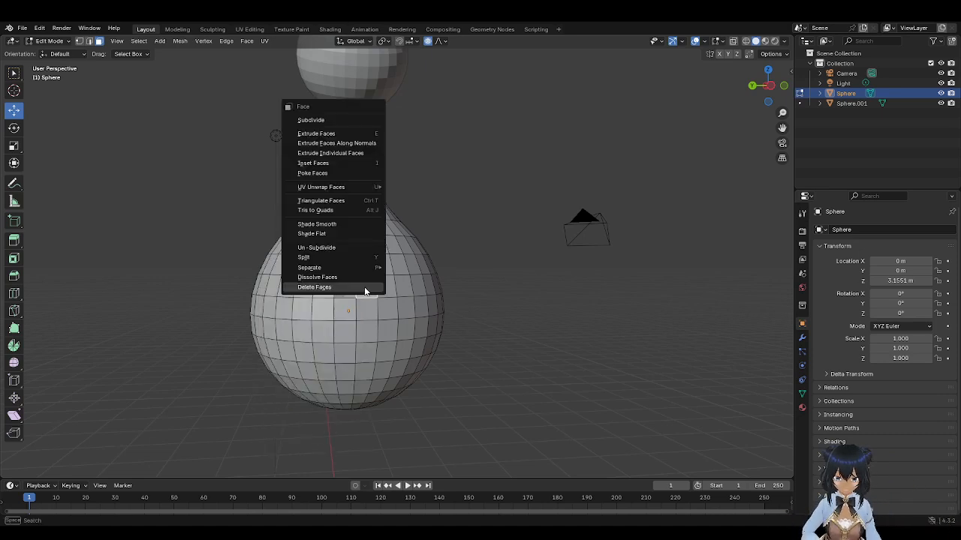
left_click(365, 290)
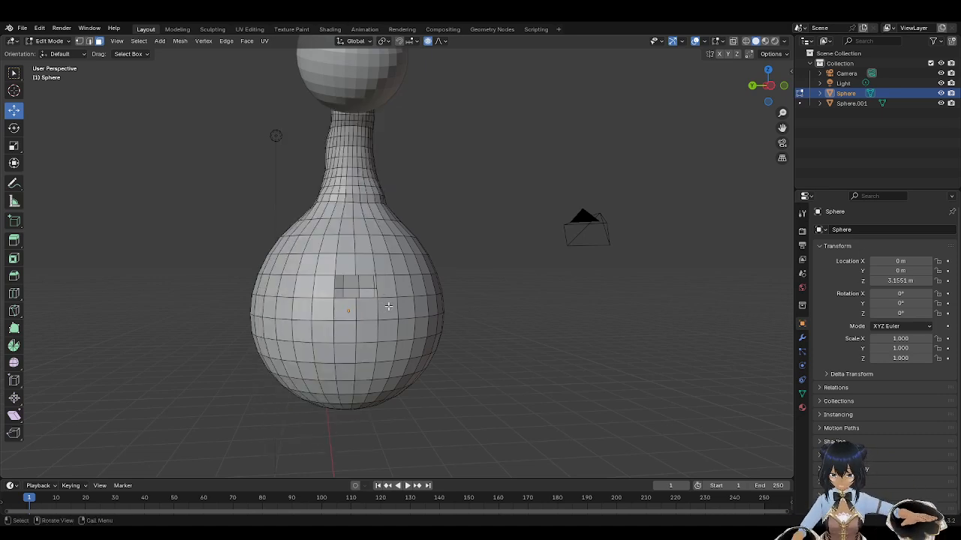
Step: Delete the four middle faces in the row directly below the opening, extending one face past it on each side
left_click(388, 307)
key("ctrl+f")
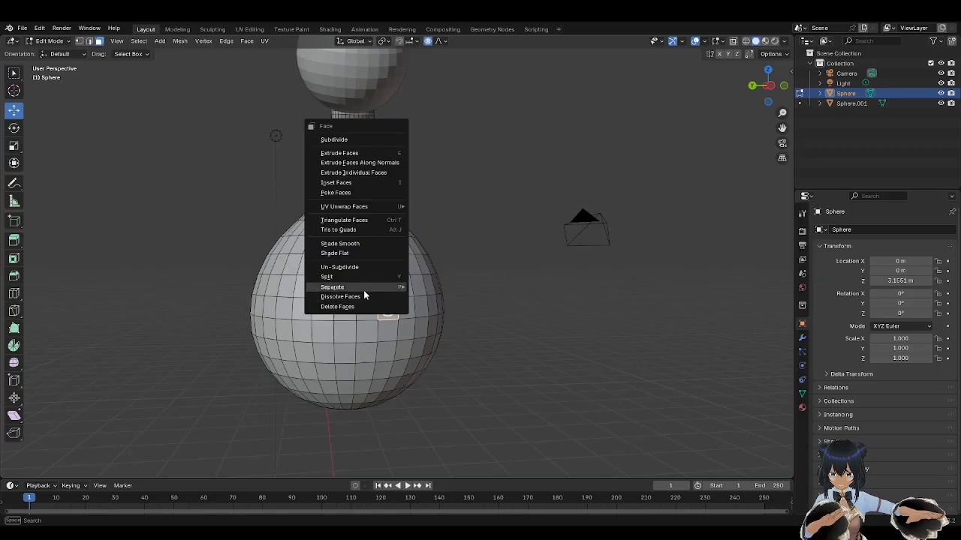
left_click(360, 305)
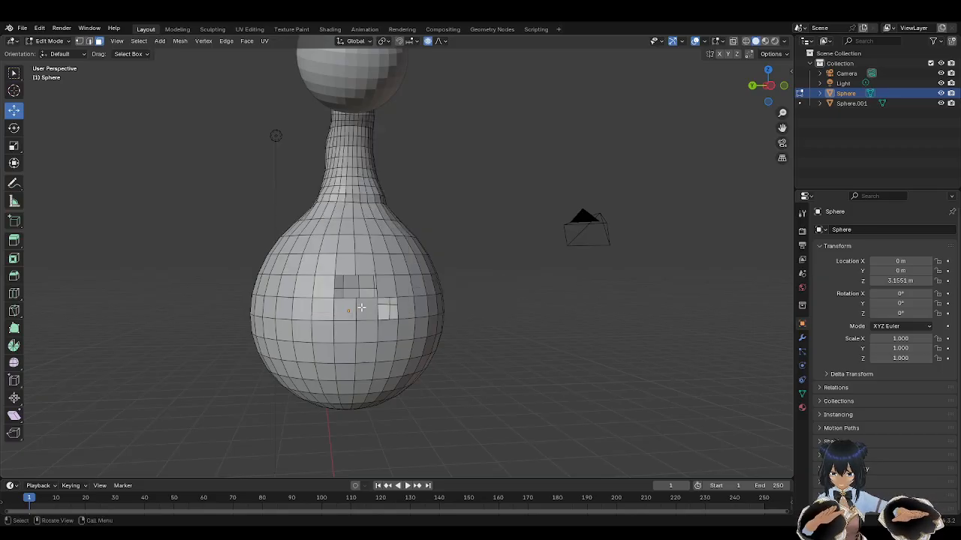
left_click(367, 309)
key("ctrl+f")
left_click(341, 310)
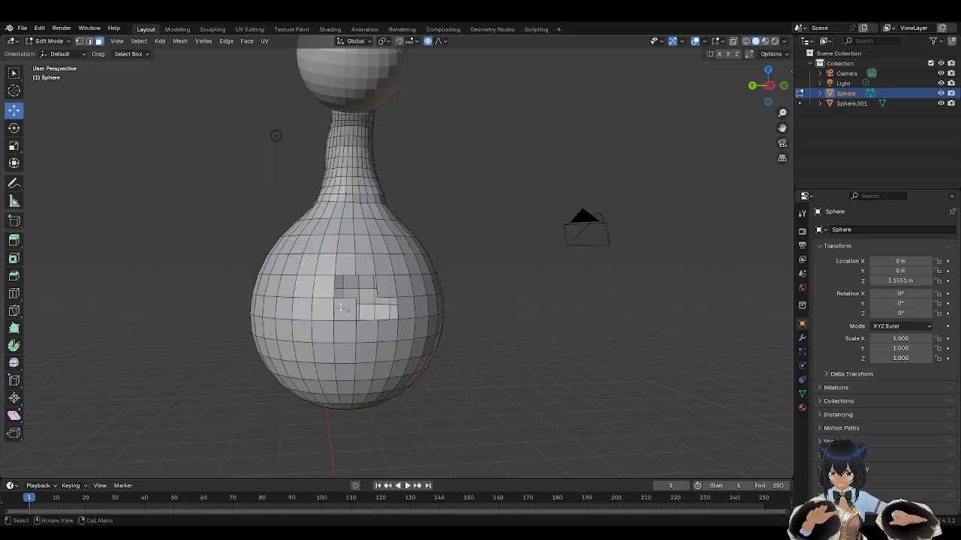
key("ctrl+f")
left_click(341, 311)
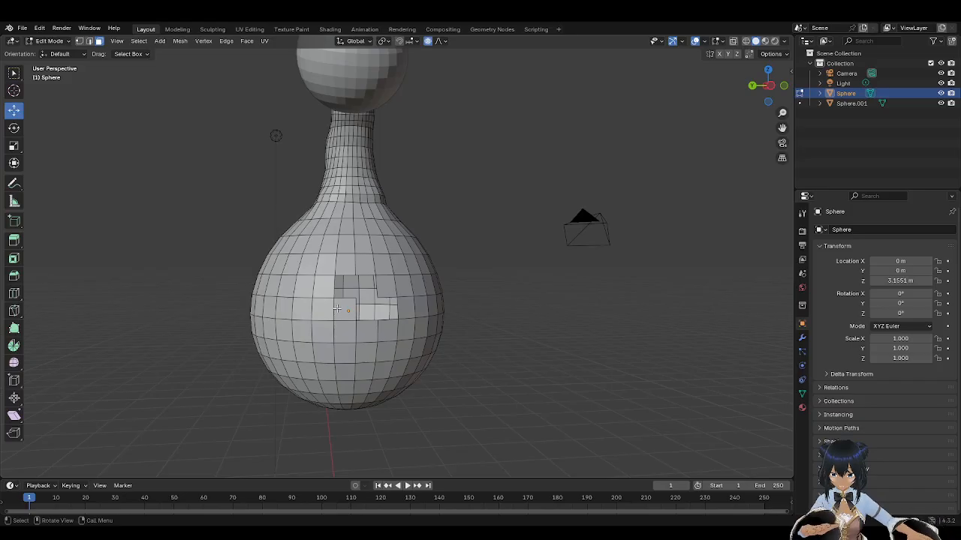
left_click(345, 310)
key("ctrl+f")
left_click(342, 315)
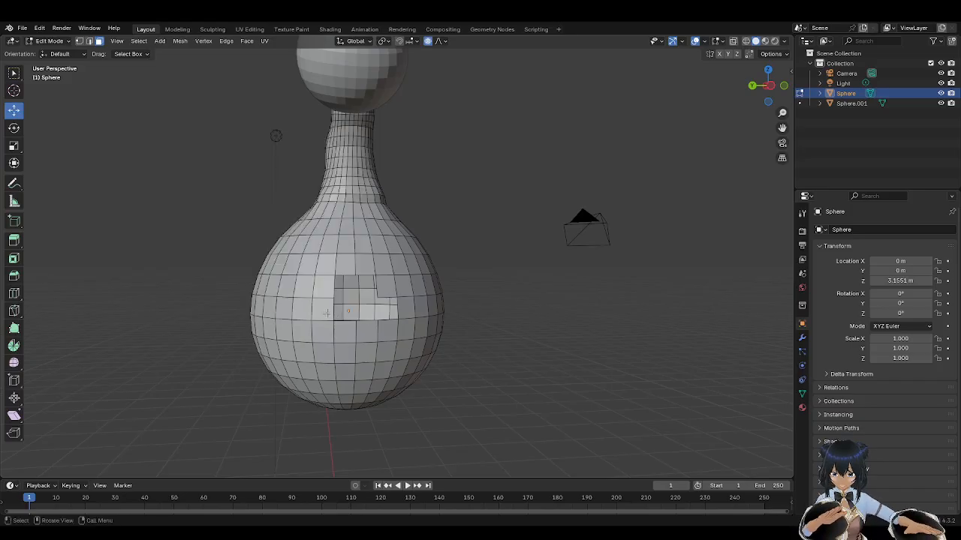
left_click(327, 312)
key("ctrl+f")
left_click(325, 316)
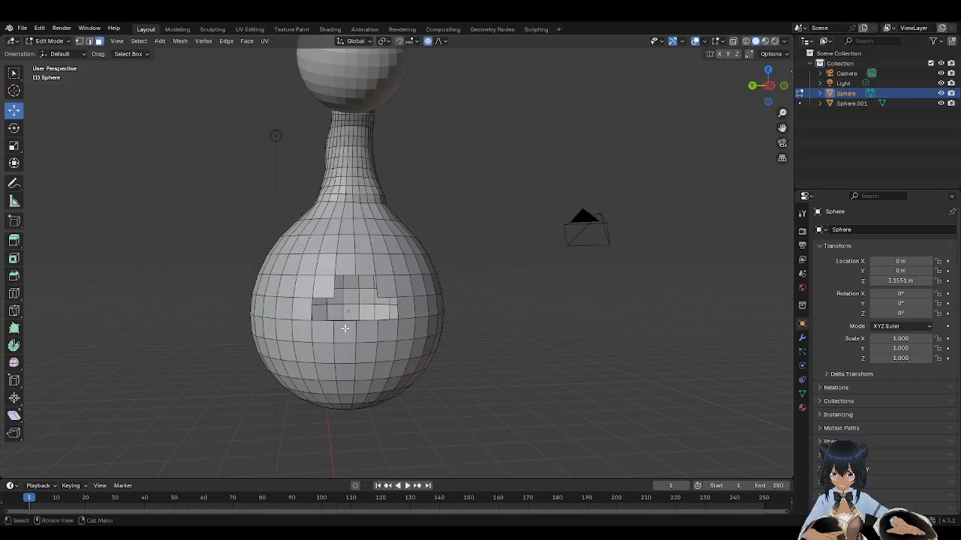
Step: Delete the two central faces below the four-face row to complete a plus-shaped hole
left_click(345, 328)
key("ctrl+f")
left_click(346, 331)
left_click(367, 331)
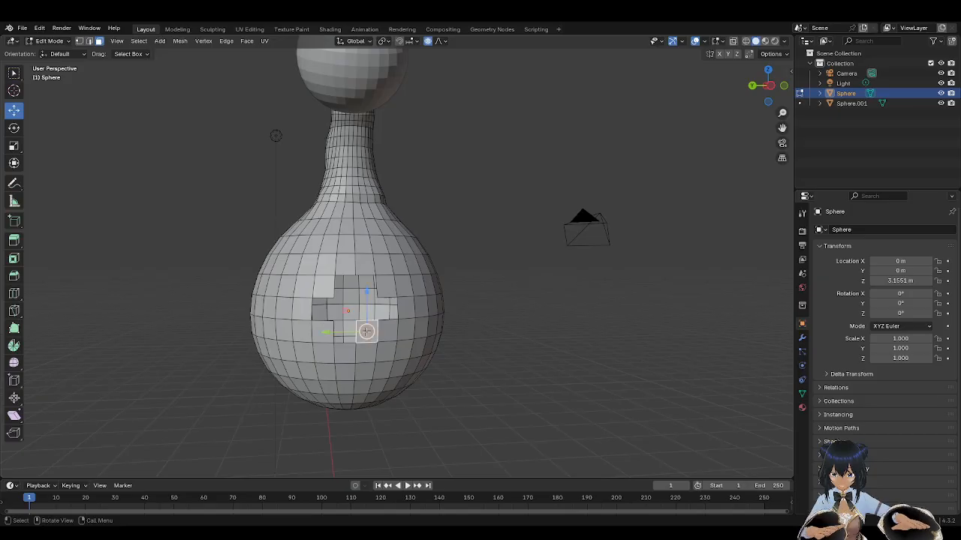
key("ctrl+f")
left_click(356, 334)
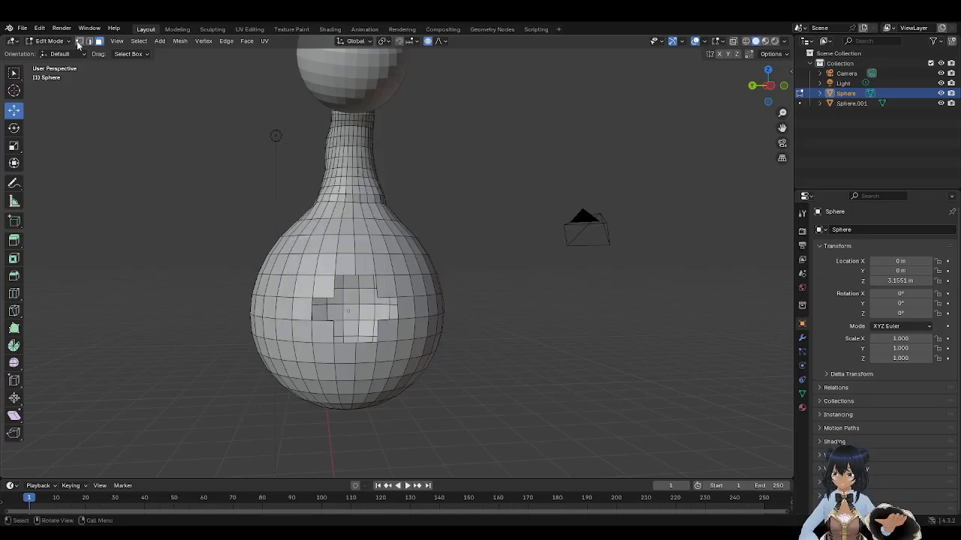
Step: With vertex selection, move the hole's upper-left inner corner vertex diagonally outward and adjust it along X toward the sphere's surface
left_click(78, 41)
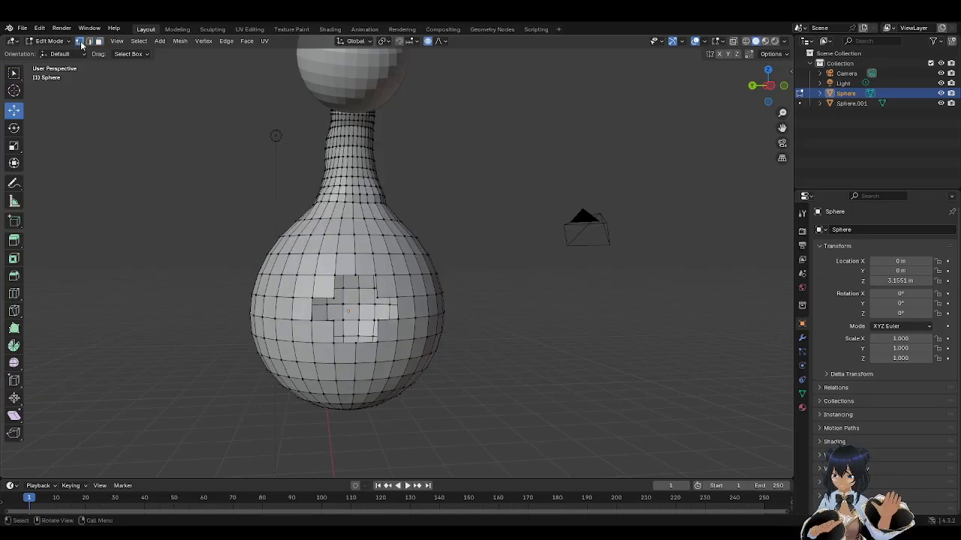
left_click(335, 298)
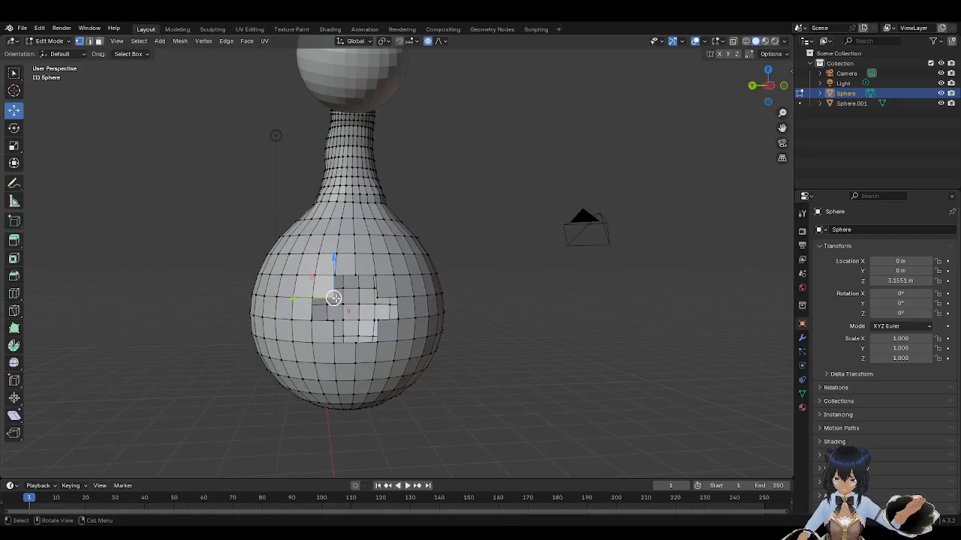
left_click_drag(335, 297, 324, 285)
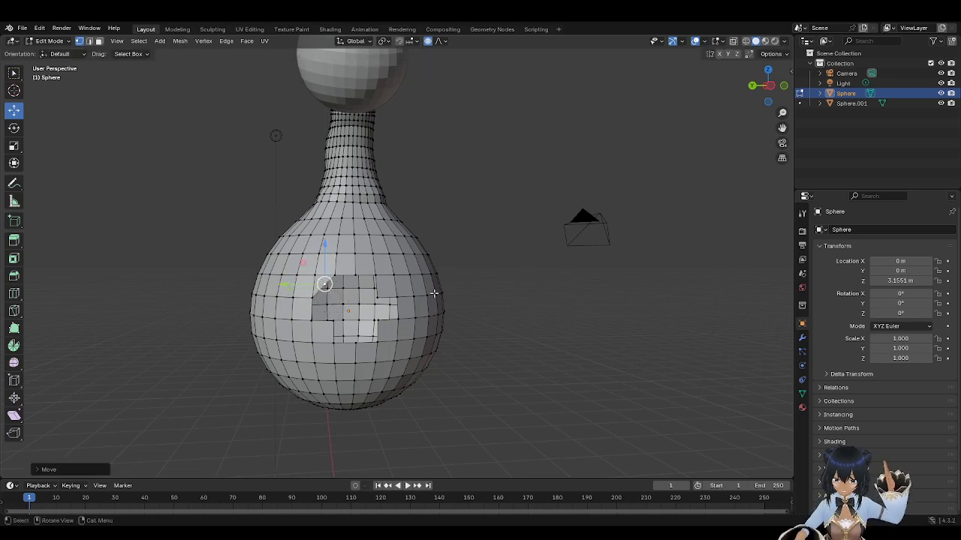
left_click_drag(768, 85, 731, 89)
left_click_drag(397, 285, 405, 284)
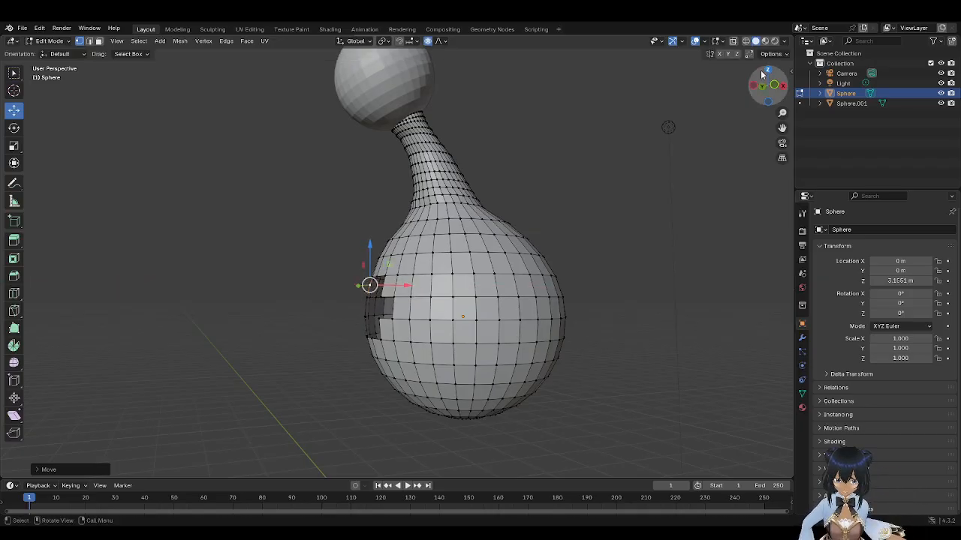
left_click_drag(761, 75, 839, 76)
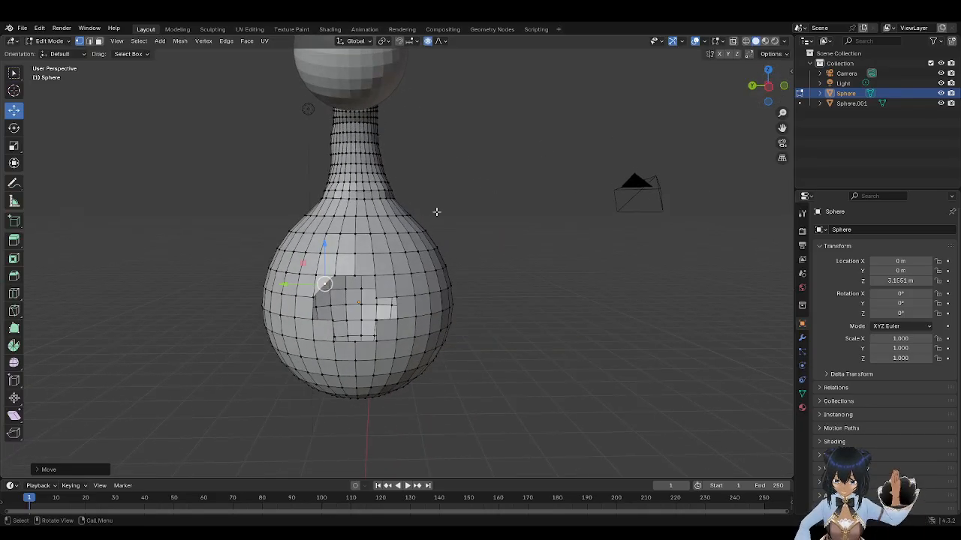
Step: Move the hole's upper-right, lower-left and lower-right inner corner vertices diagonally outward to round the opening
left_click(376, 298)
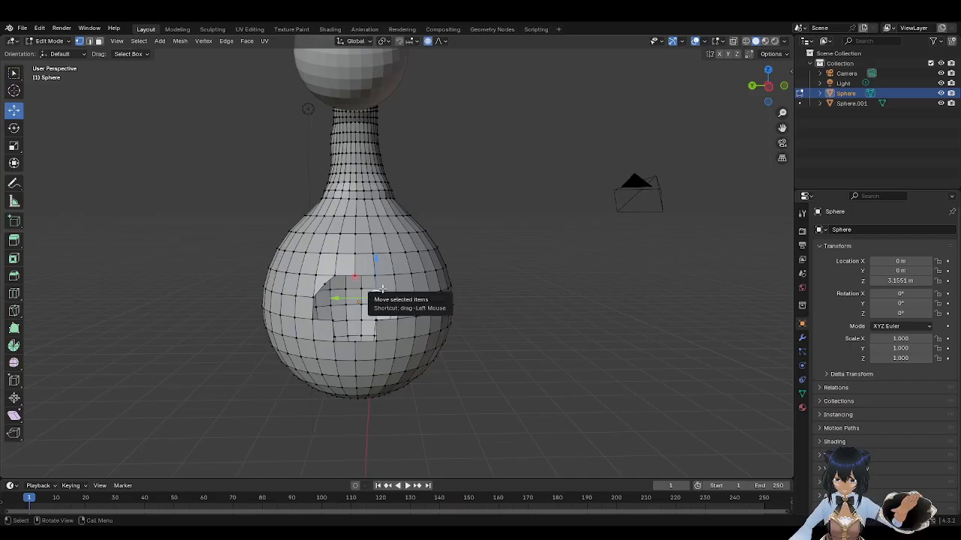
left_click_drag(376, 297, 385, 287)
left_click(331, 320)
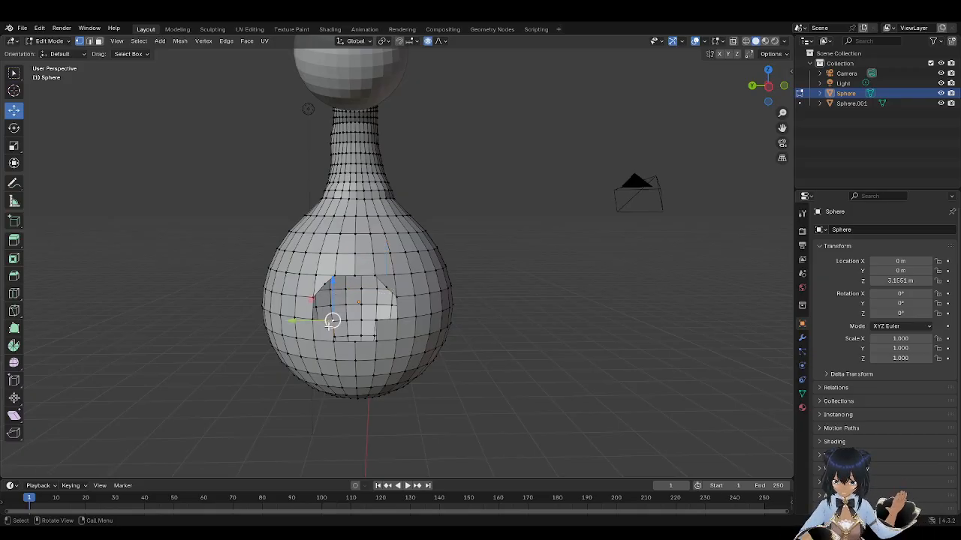
mouse_move(331, 321)
left_mouse_down()
mouse_move(315, 337)
mouse_move(328, 338)
left_mouse_up()
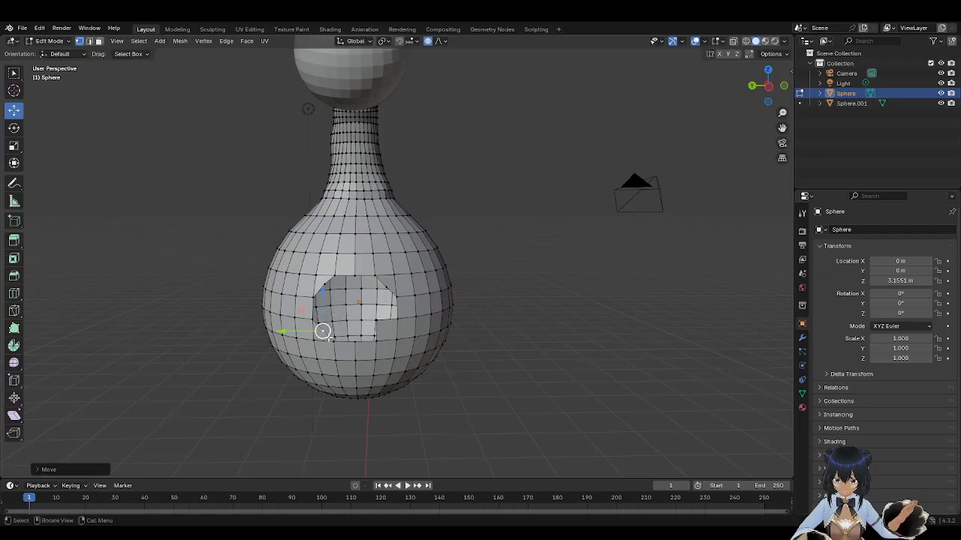
left_click(376, 323)
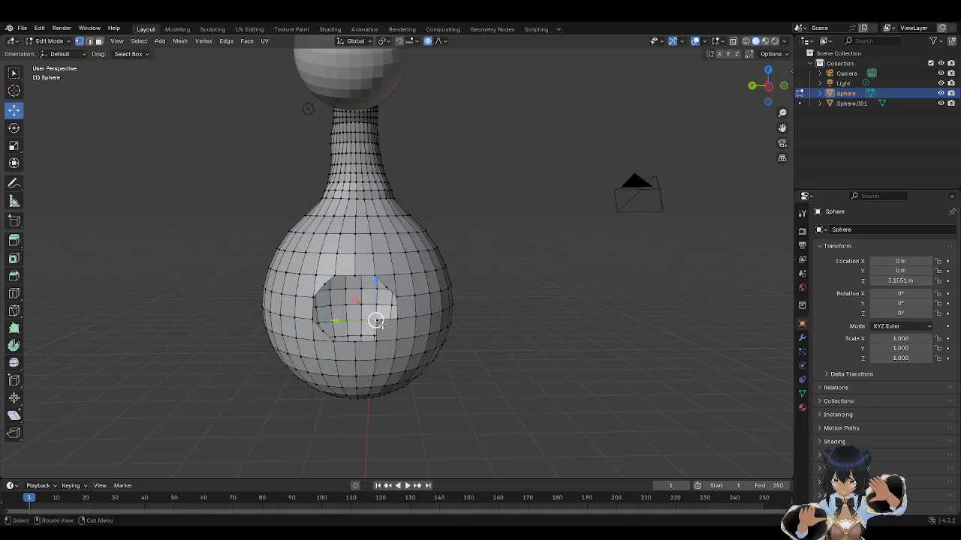
left_click_drag(376, 322, 387, 329)
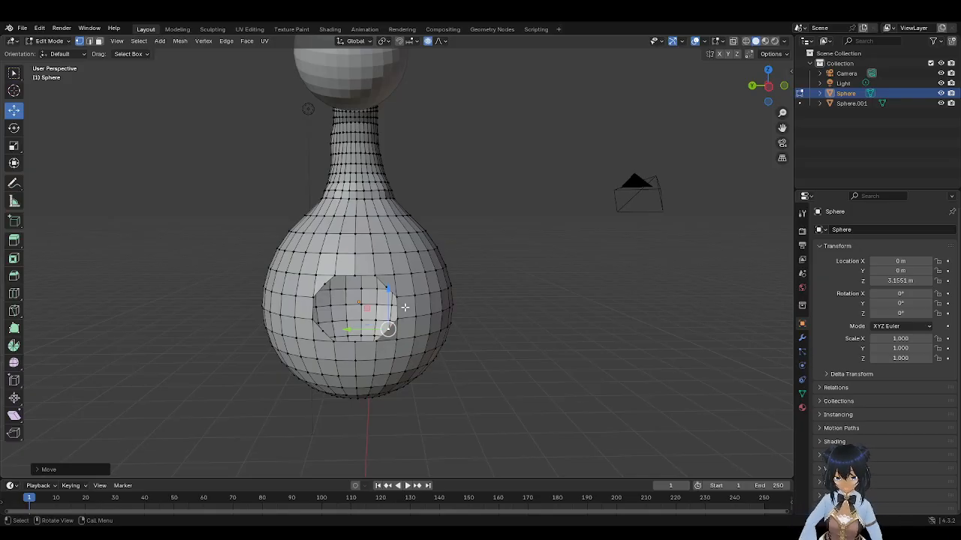
Step: Knife-cut the face beside the hole's right edge with a horizontal cut across its middle and a vertical cut crossing it
left_click(14, 310)
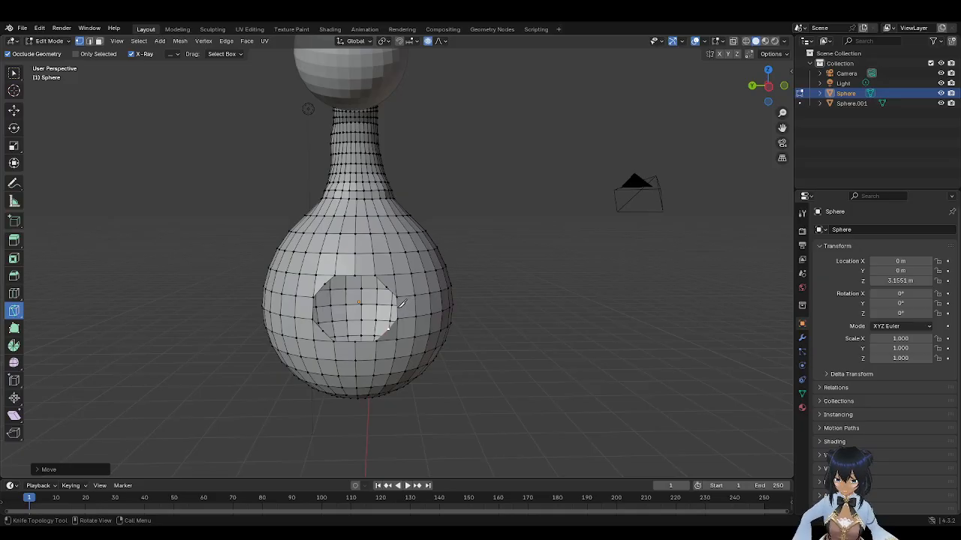
left_click(397, 307)
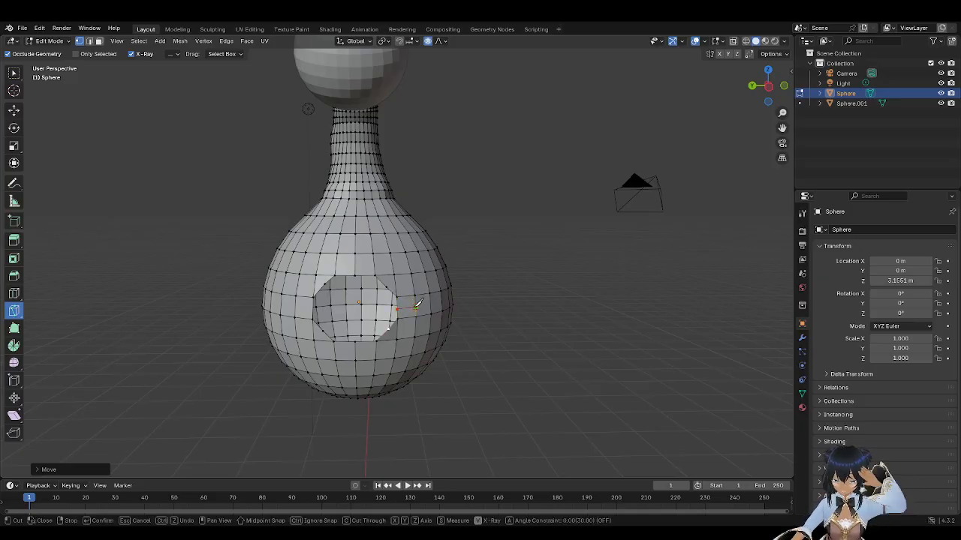
key("Return")
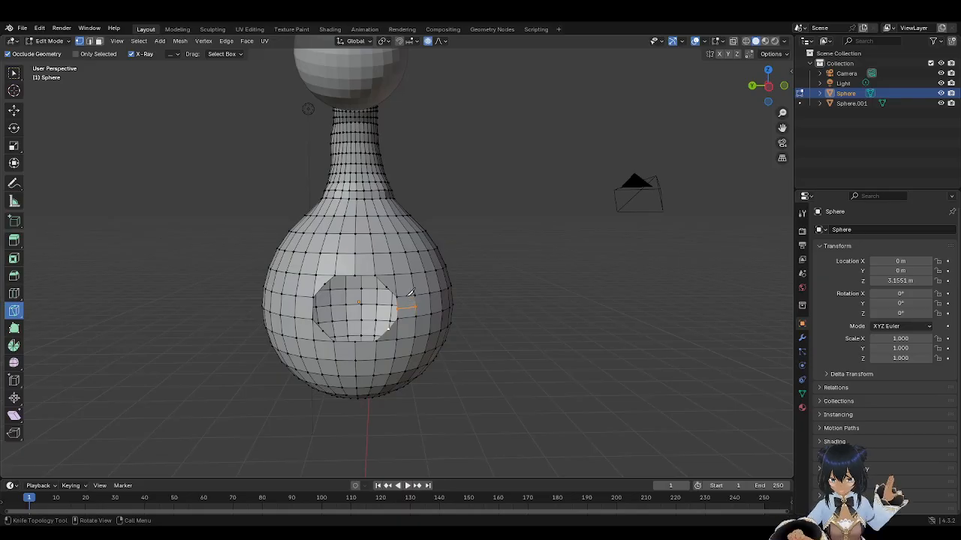
left_click(407, 296)
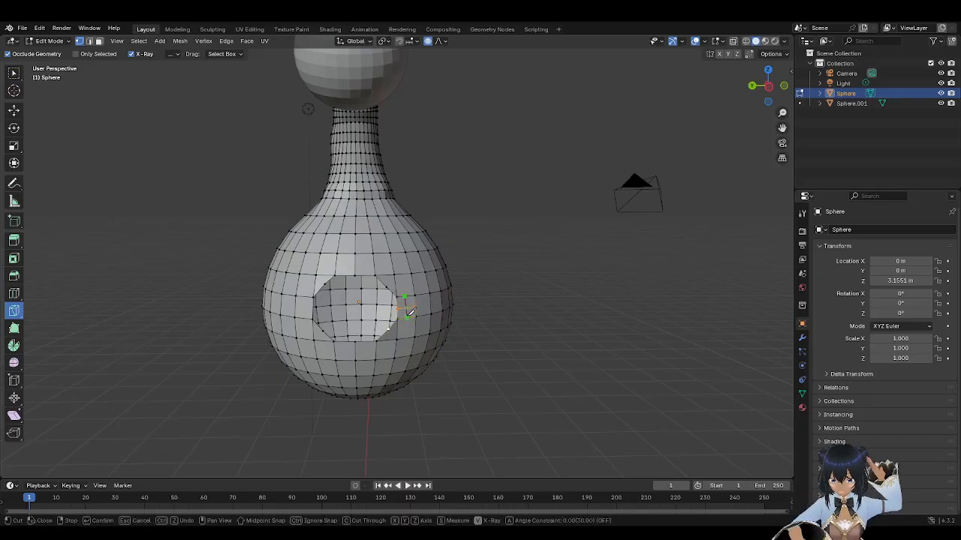
key("Return")
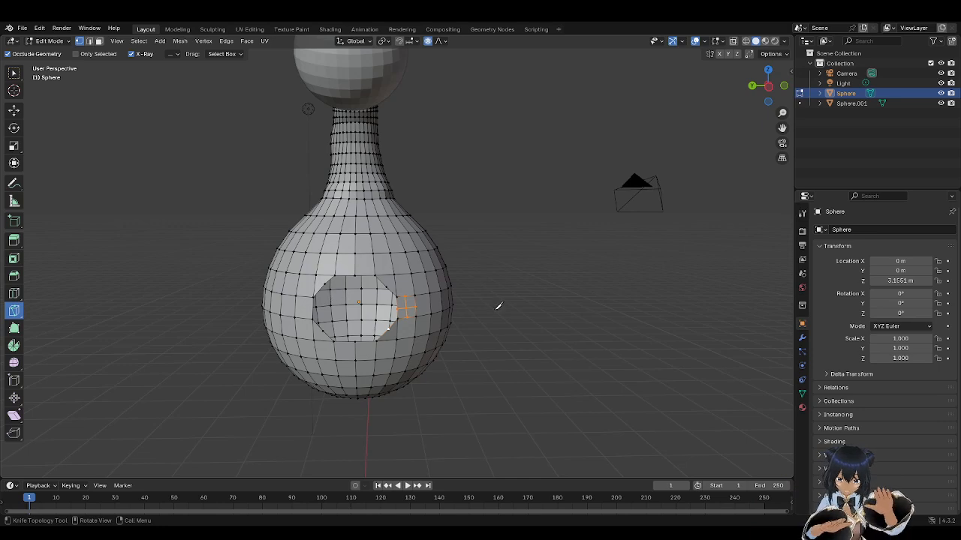
Step: Merge the middle vertex on the hole's right edge with the adjacent knife-cut intersection vertex using At Center, and clear the selection
left_click(14, 112)
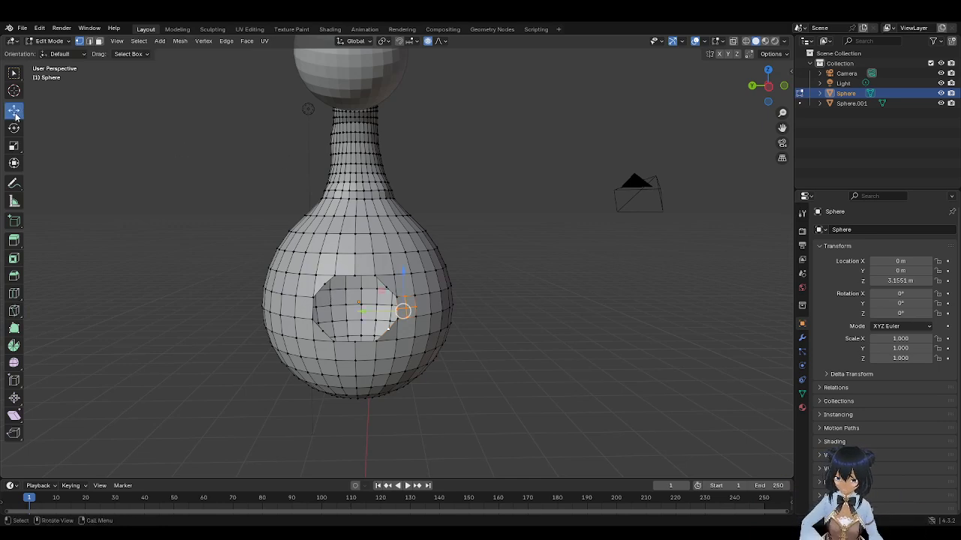
left_click(398, 308)
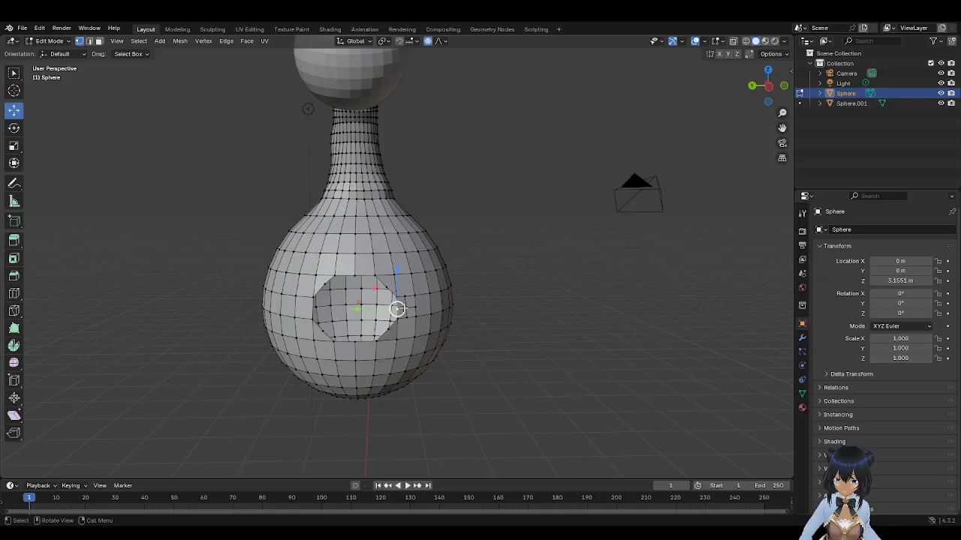
left_click_drag(398, 309, 406, 307)
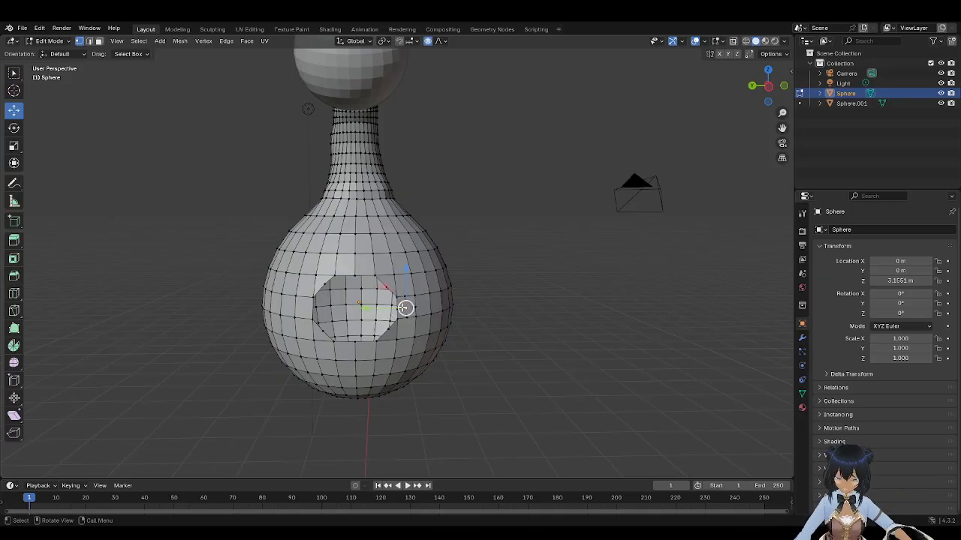
right_click(478, 300)
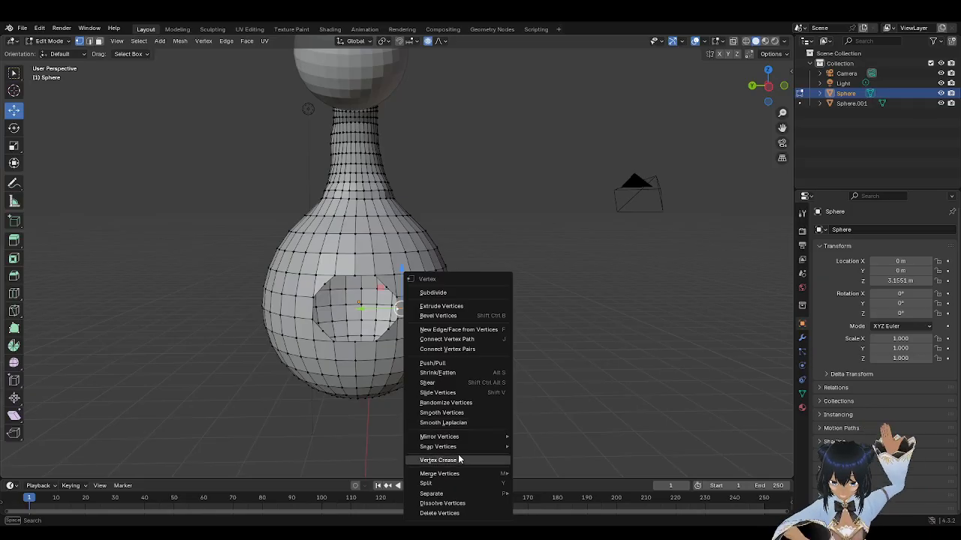
mouse_move(465, 473)
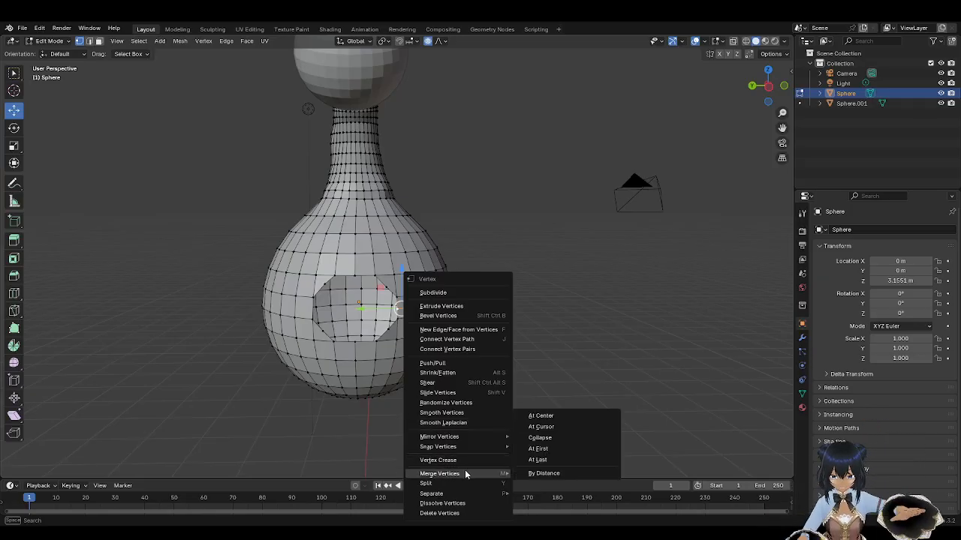
left_click(543, 416)
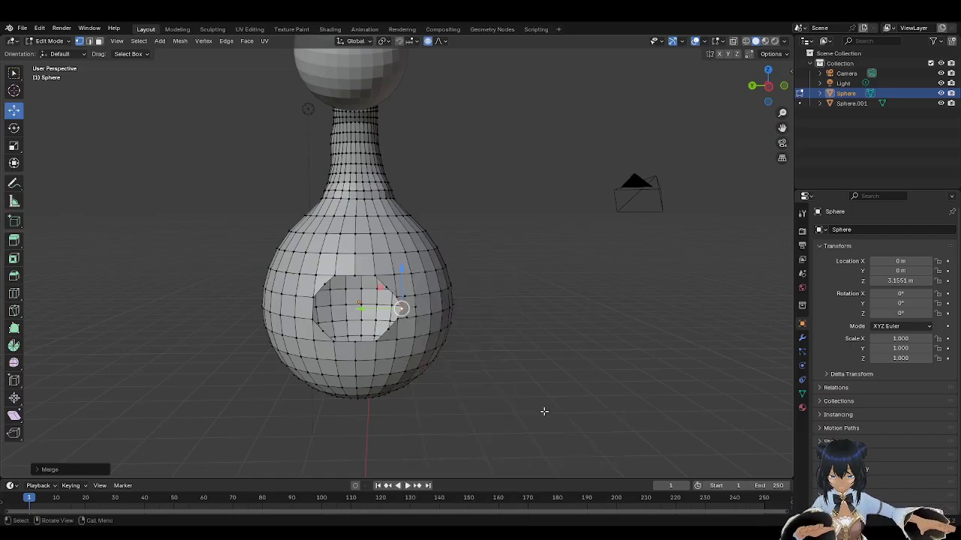
left_click(560, 392)
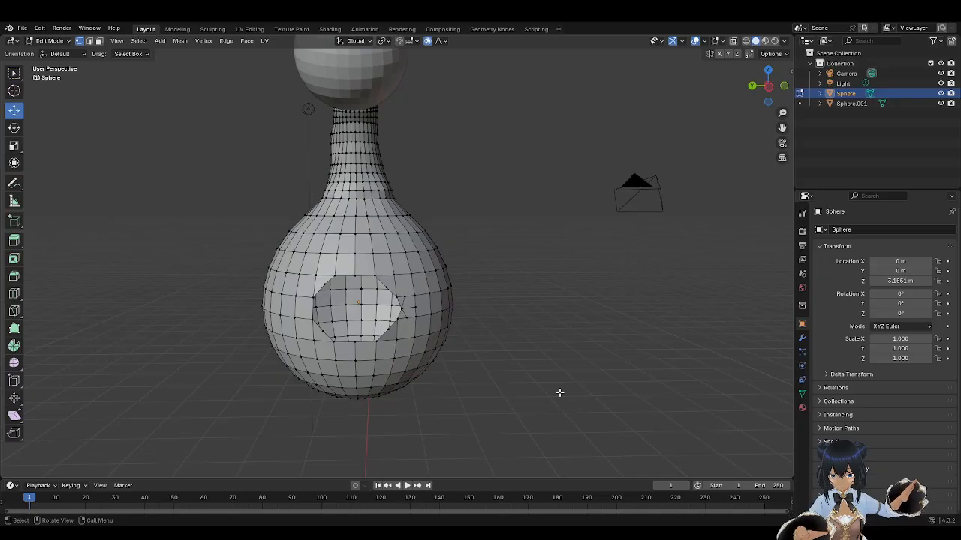
Step: Try to move the vertex at the hole's right corner slightly outward along the Y axis
left_click(402, 307)
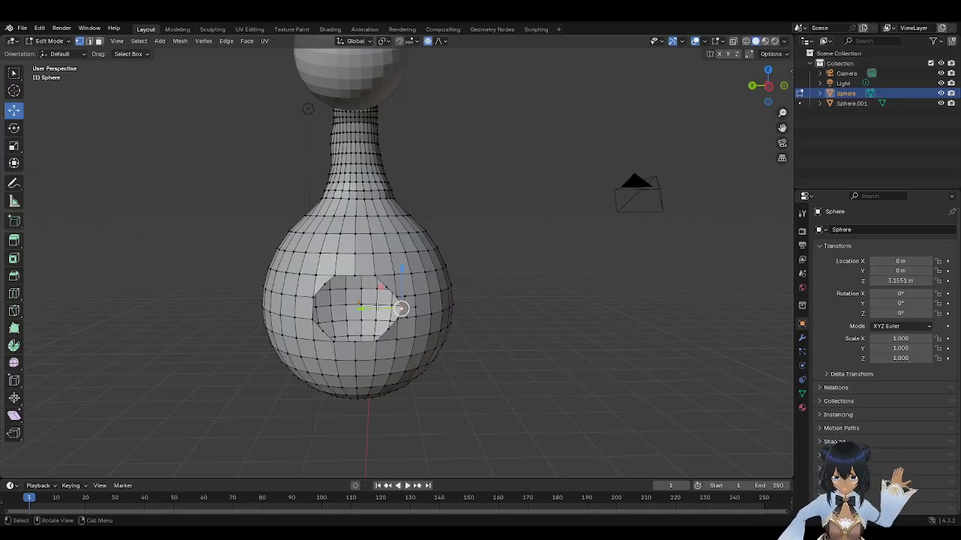
key("g")
key("y")
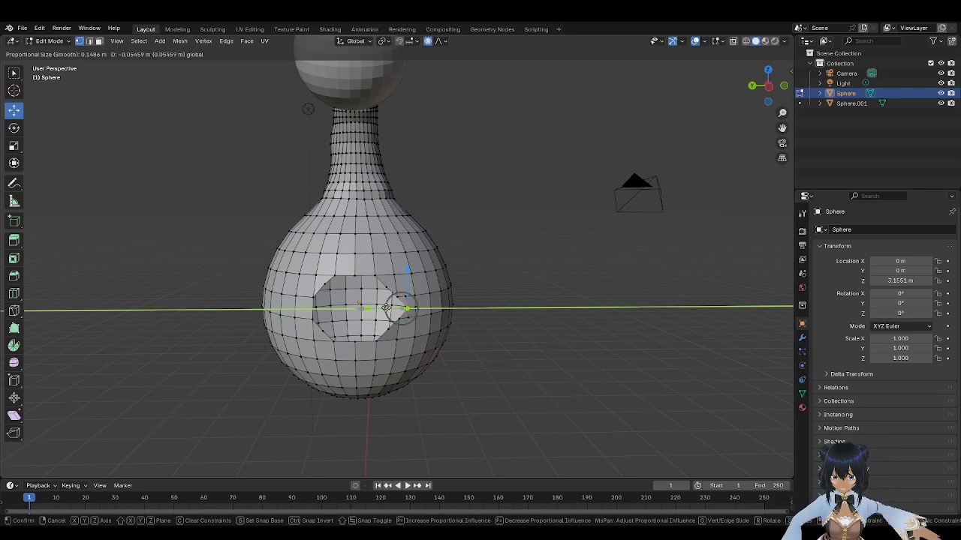
left_click(385, 308)
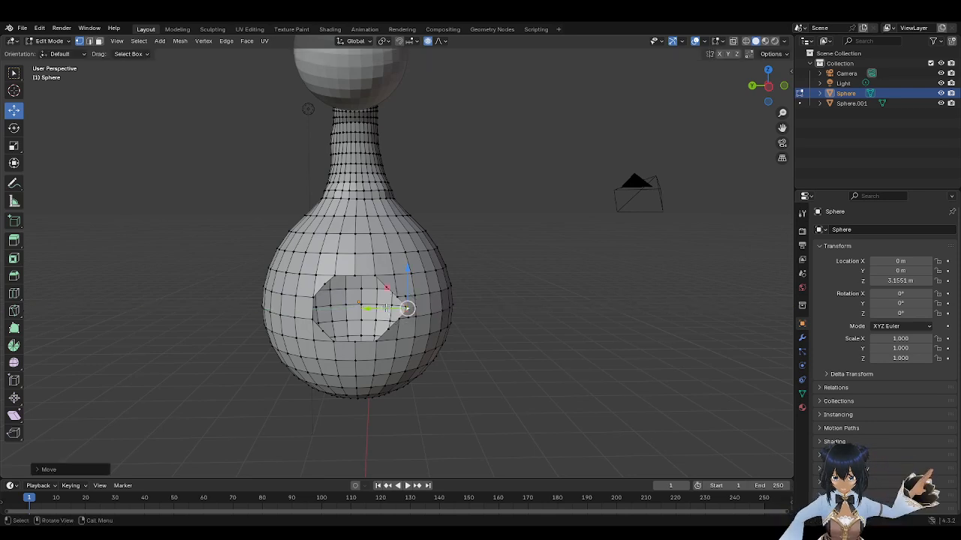
left_click(397, 297)
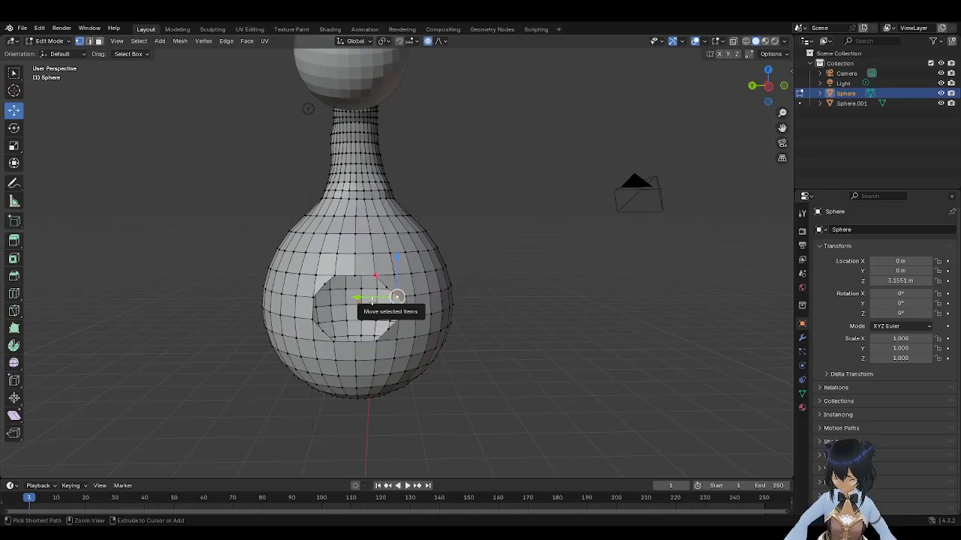
Step: Undo the corner vertex move and the preceding edits at the right side of the hole, and clear the selection
key("ctrl+z")
key("ctrl+z")
key("ctrl+z")
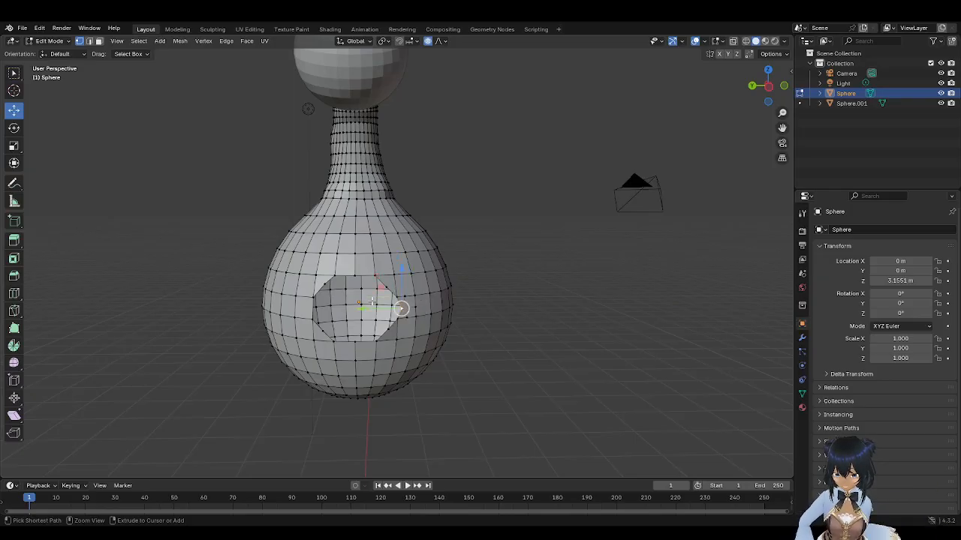
key("ctrl+z")
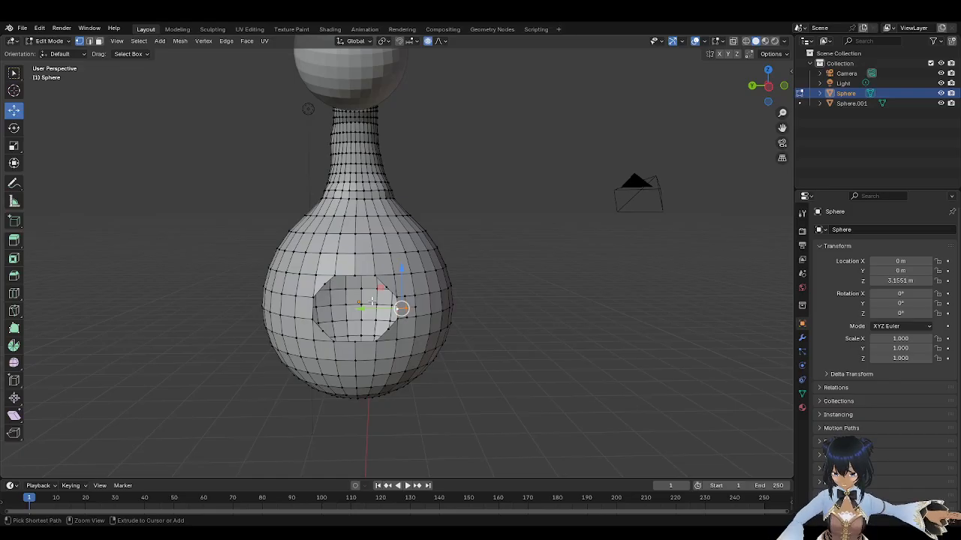
left_click(514, 296)
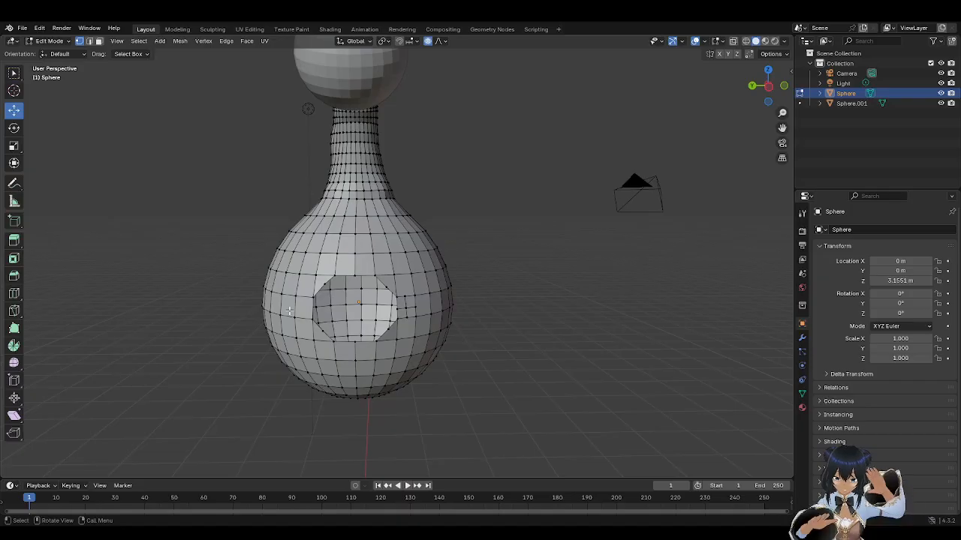
Step: Knife two diagonal cuts from the vertex beside the hole's right edge to the upper and lower corners of that edge
left_click(405, 306)
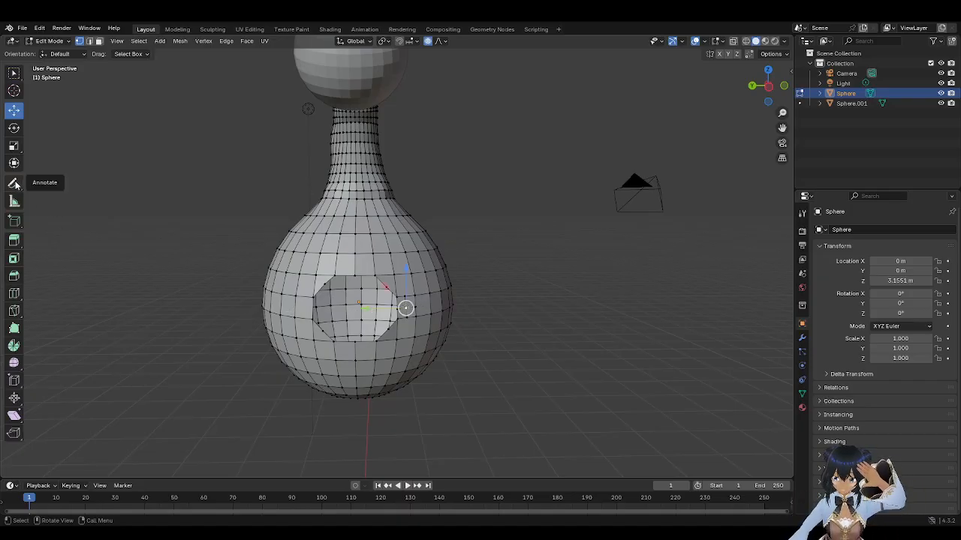
left_click(14, 309)
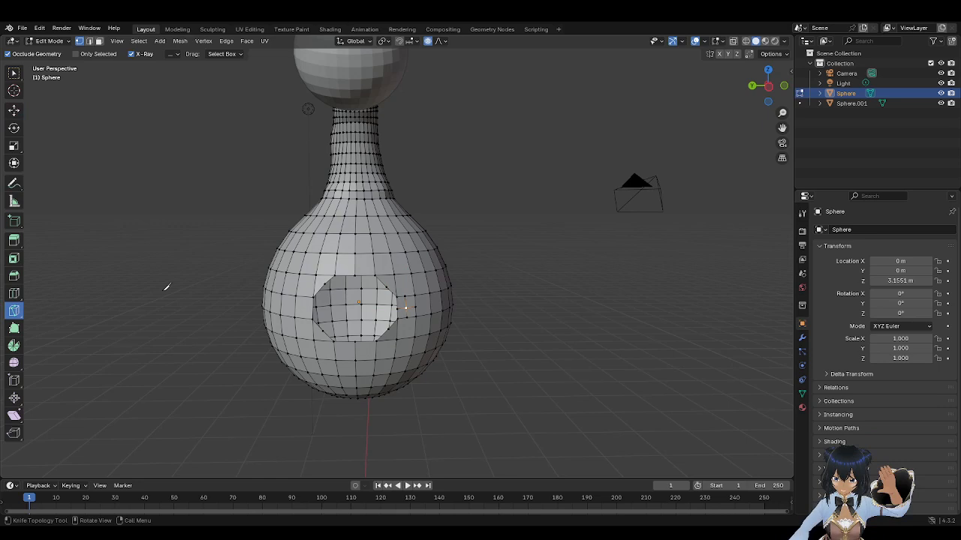
left_click(408, 306)
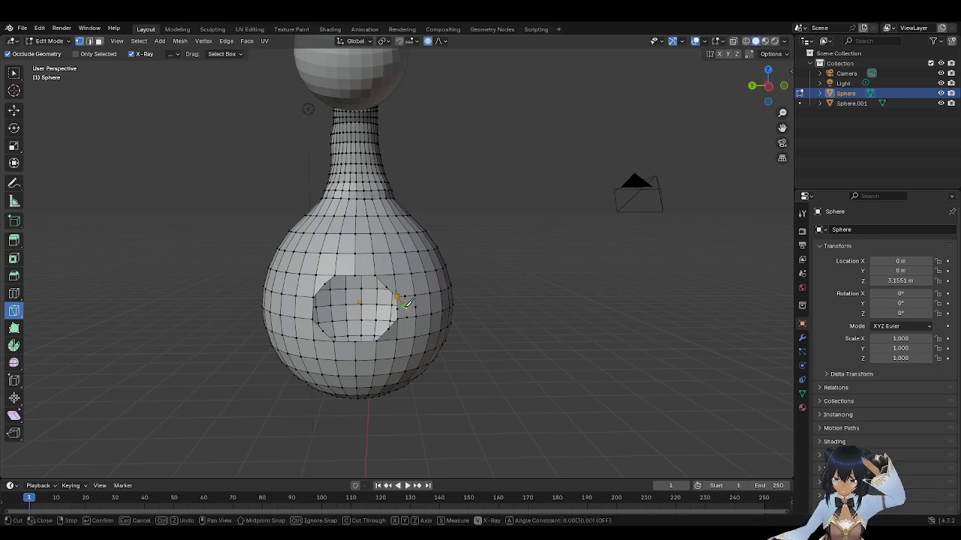
left_click(397, 298)
key("Return")
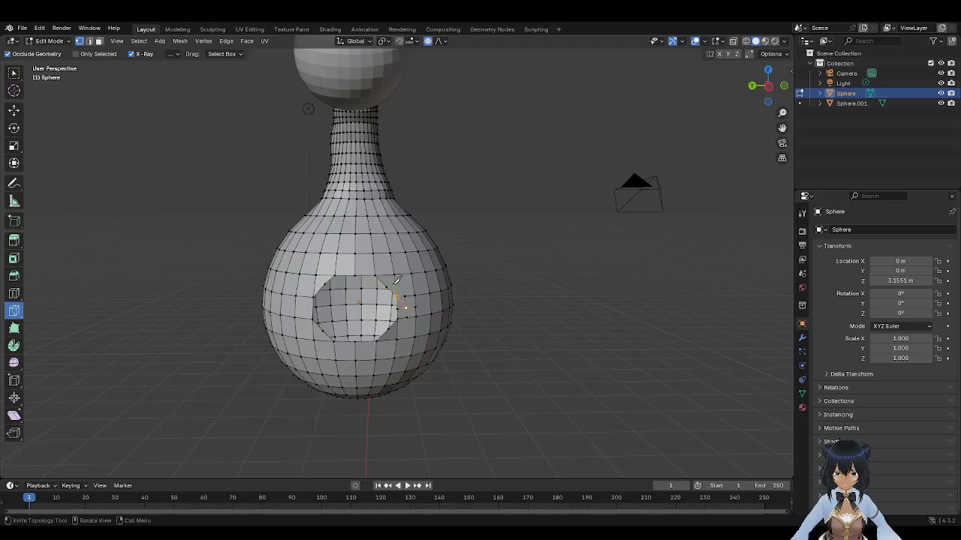
left_click(408, 305)
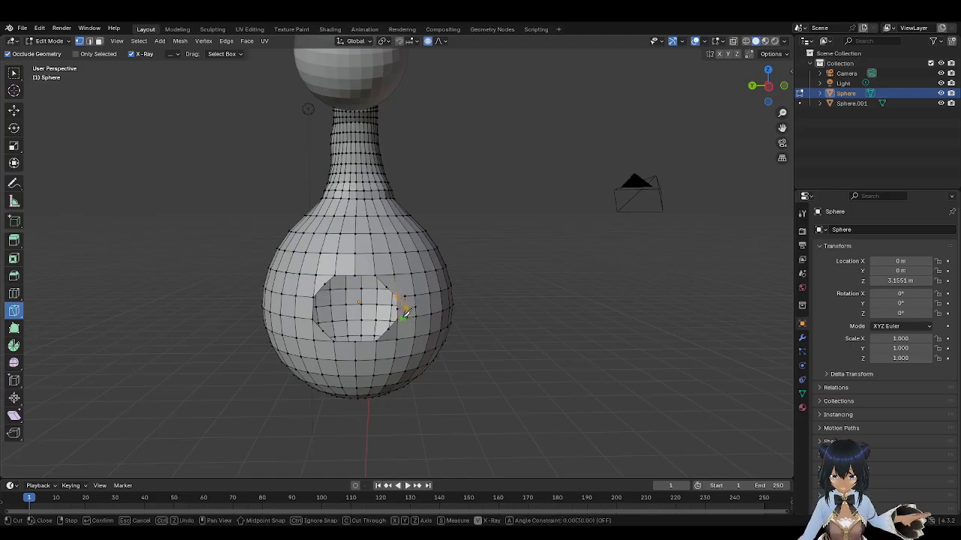
key("Return")
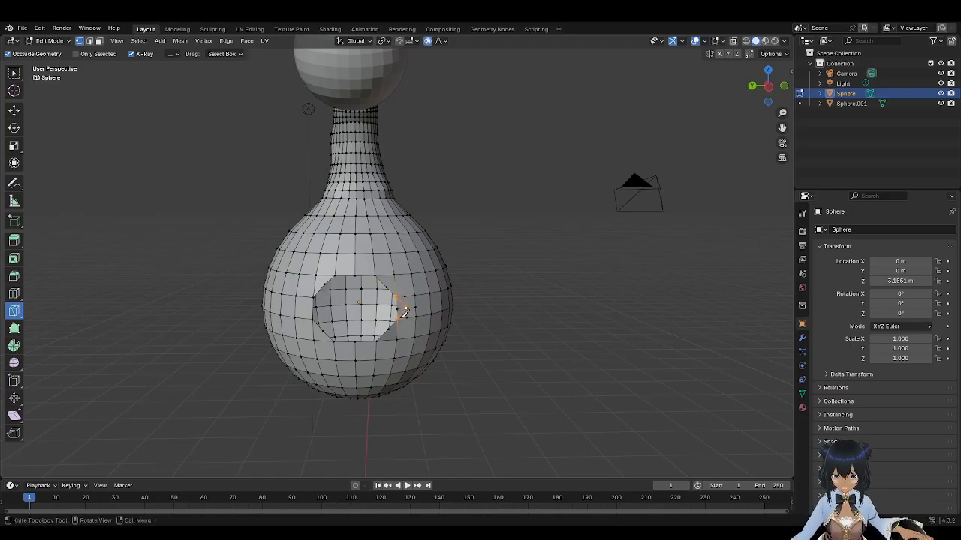
left_click(485, 308)
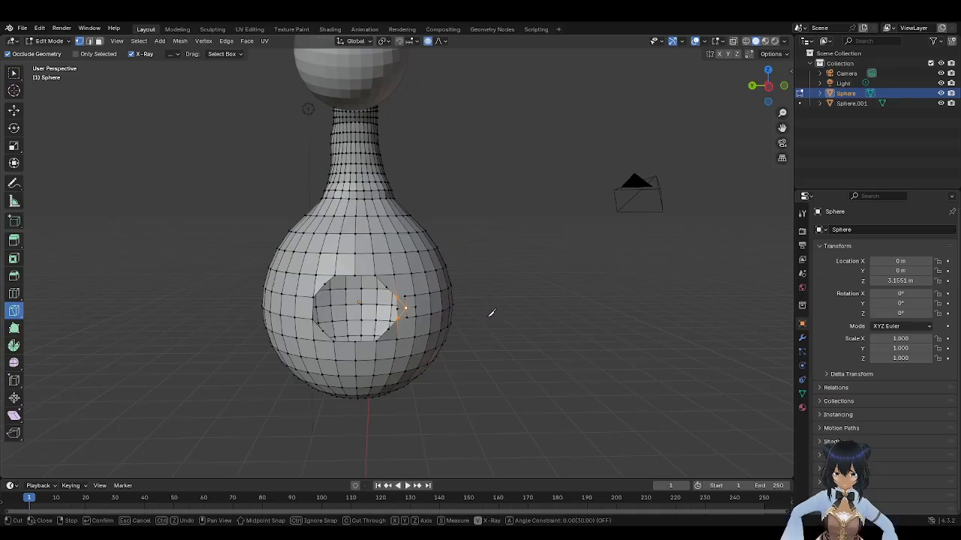
left_click(14, 111)
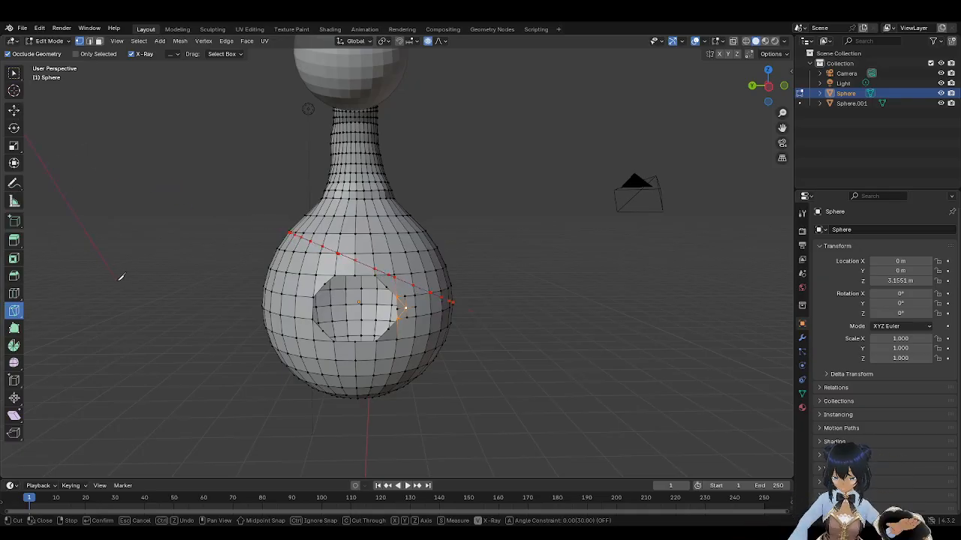
key("x")
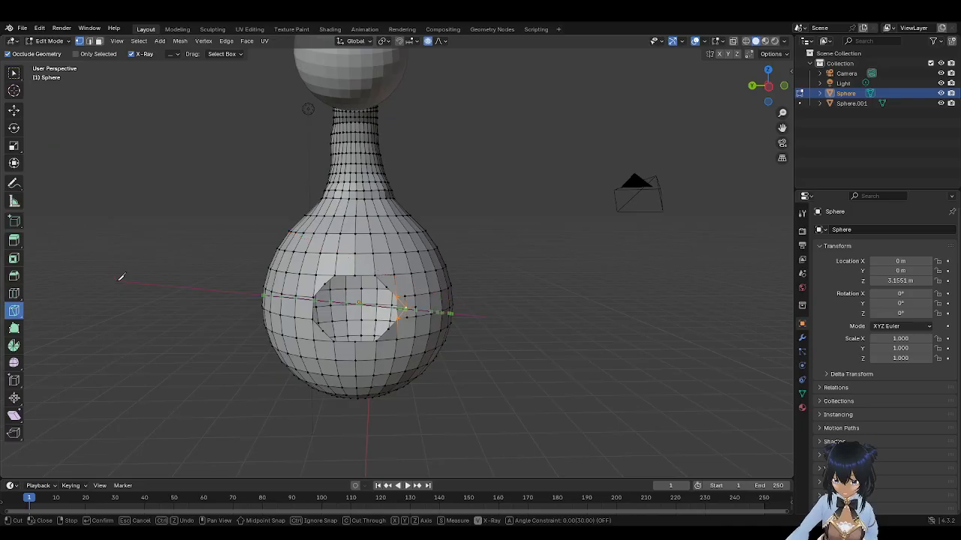
key("Escape")
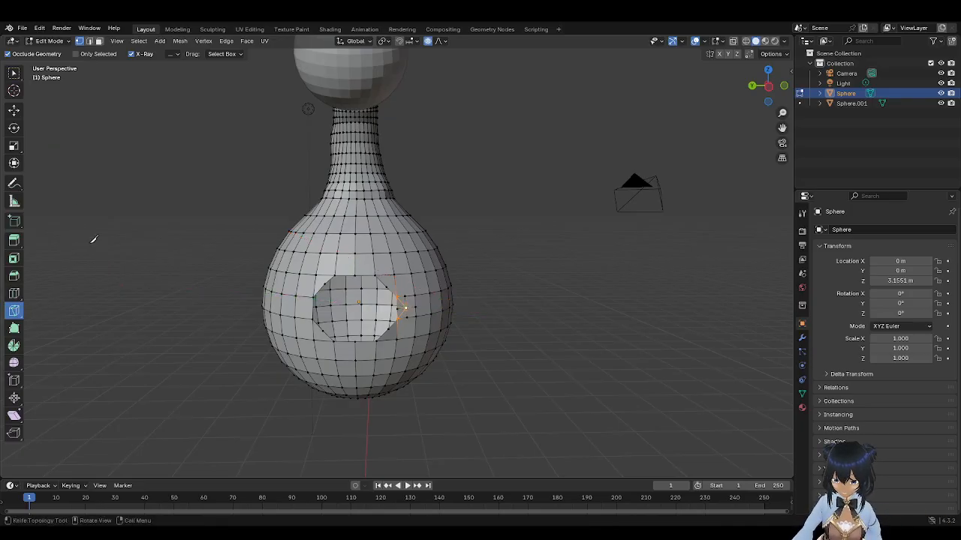
Step: Delete the two small triangular faces between the new diagonal cuts and the hole's right edge
left_click(13, 109)
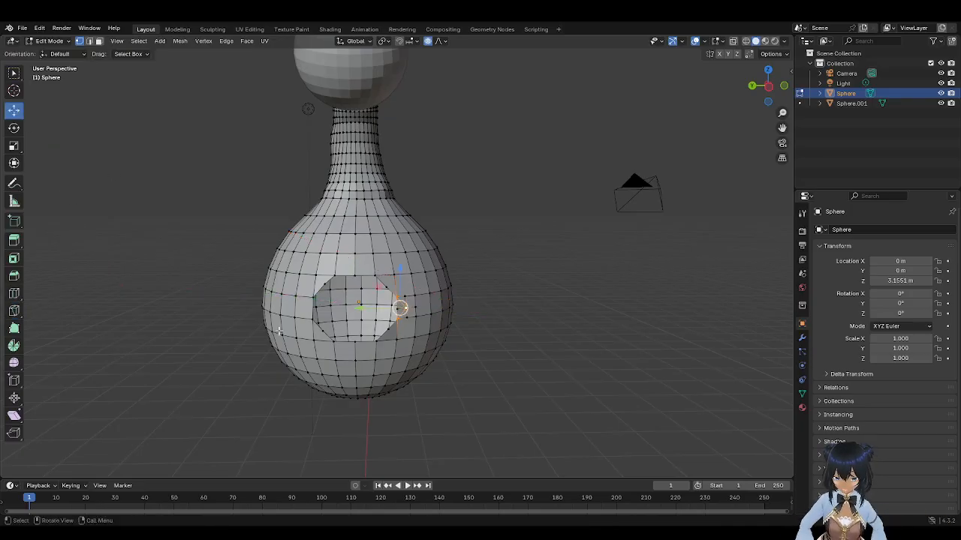
left_click(462, 366)
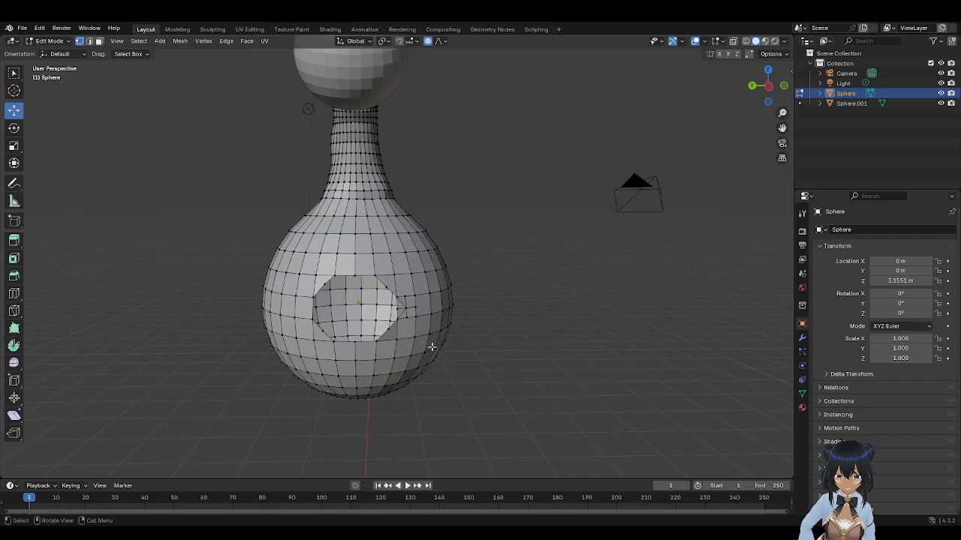
left_click(400, 309)
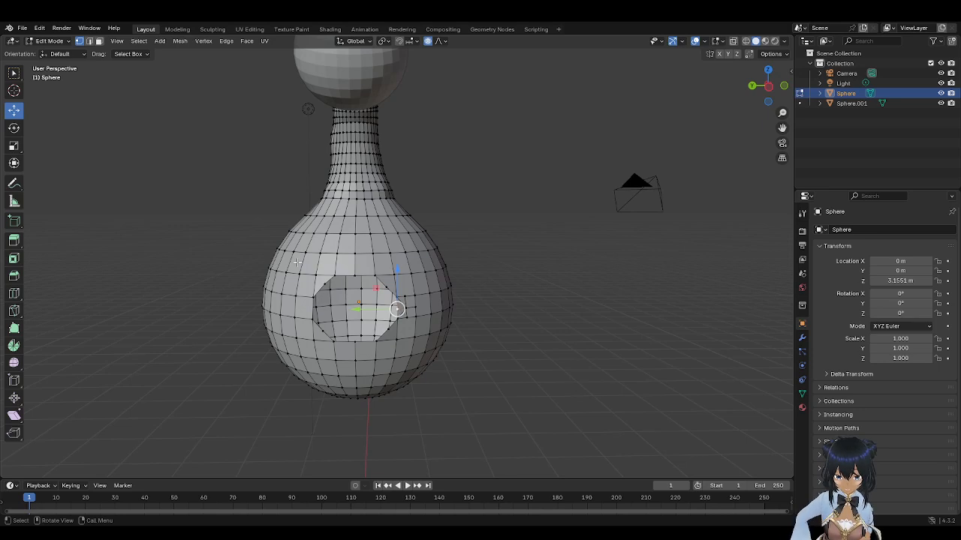
left_click(99, 41)
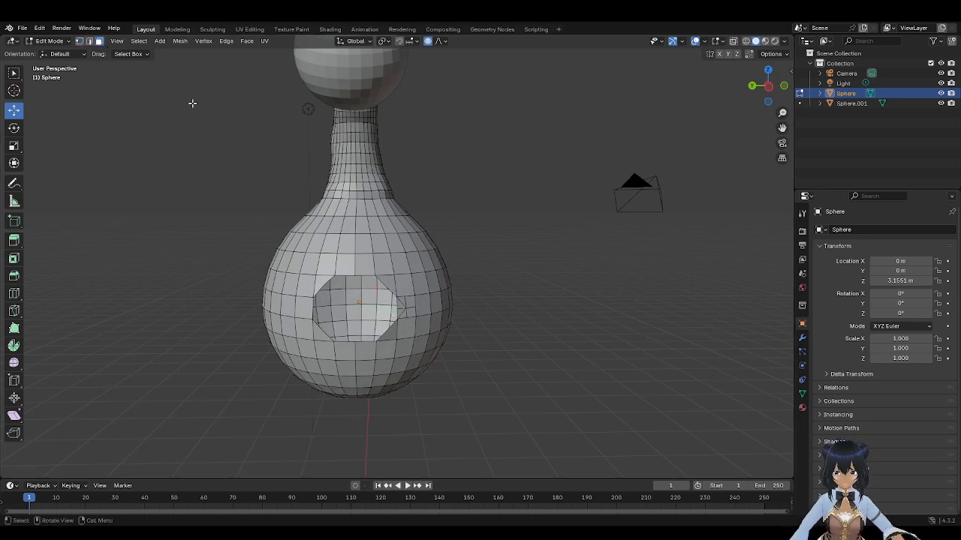
left_click(400, 311)
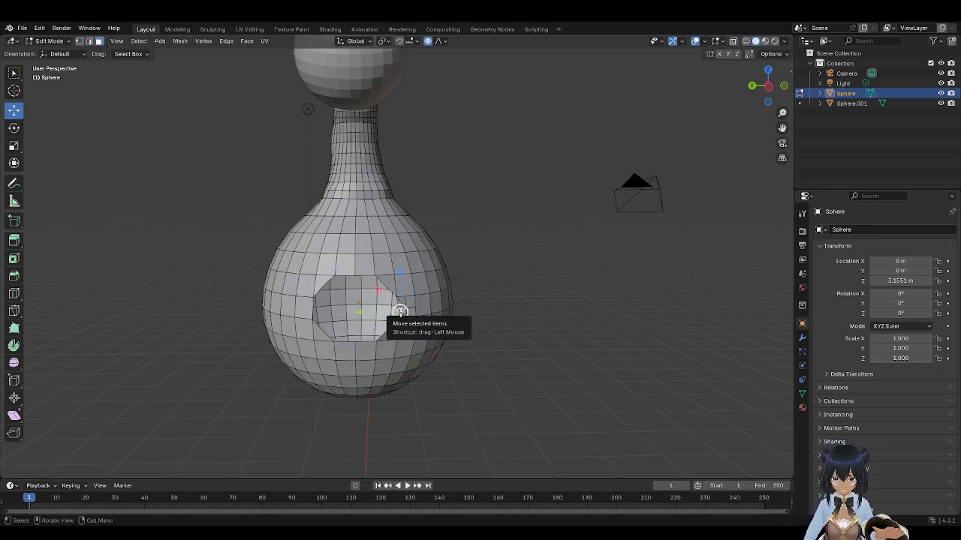
right_click(399, 312)
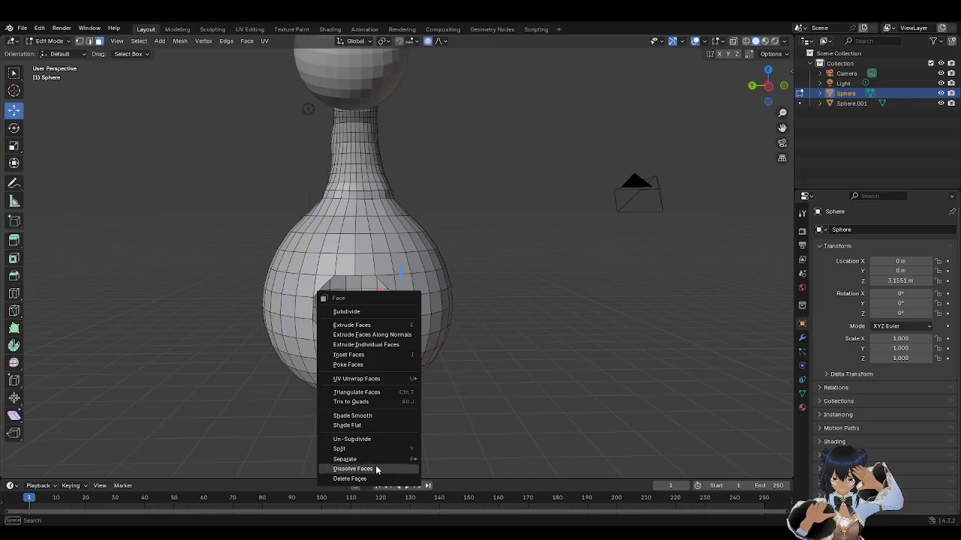
left_click(356, 478)
left_click(401, 309)
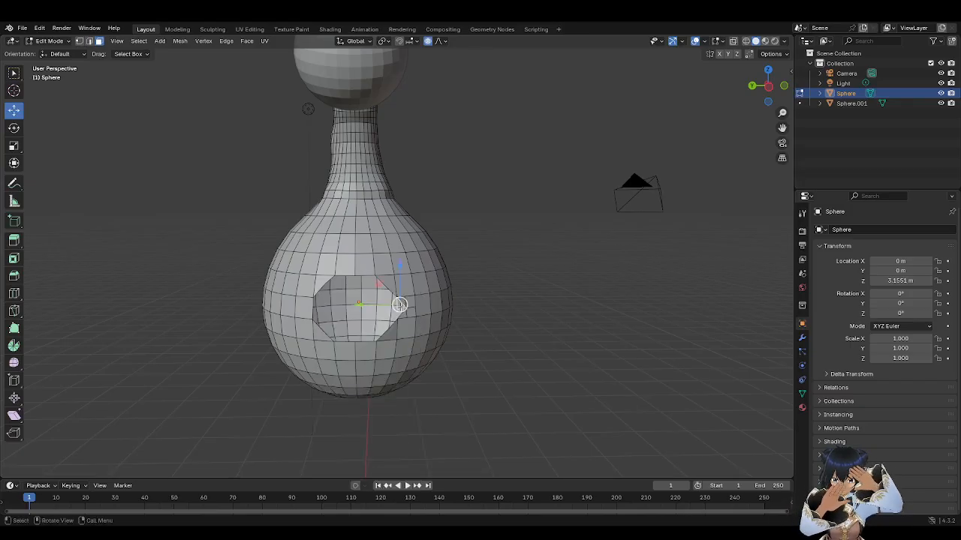
right_click(401, 311)
left_click(400, 308)
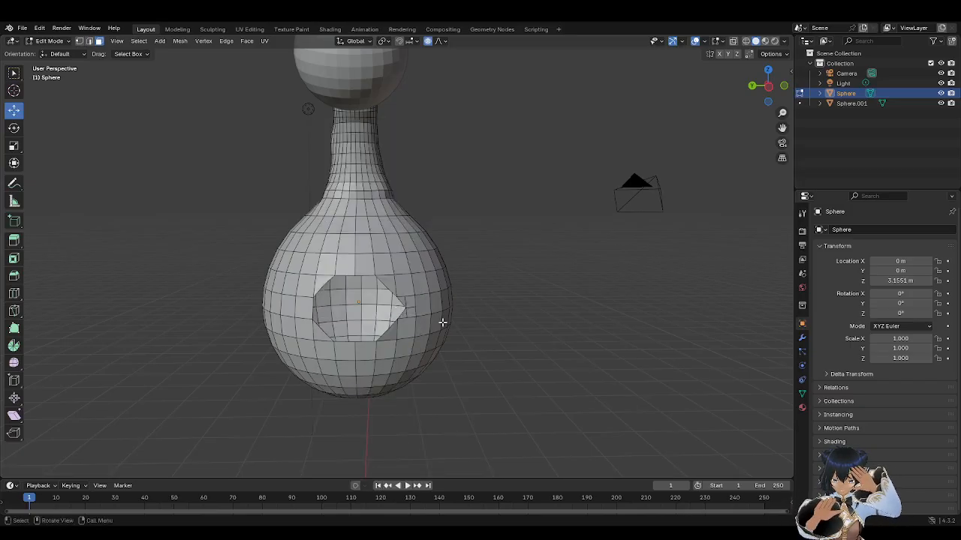
Step: Move the vertex at the hole's new right corner slightly inward along the Y axis
left_click(408, 305)
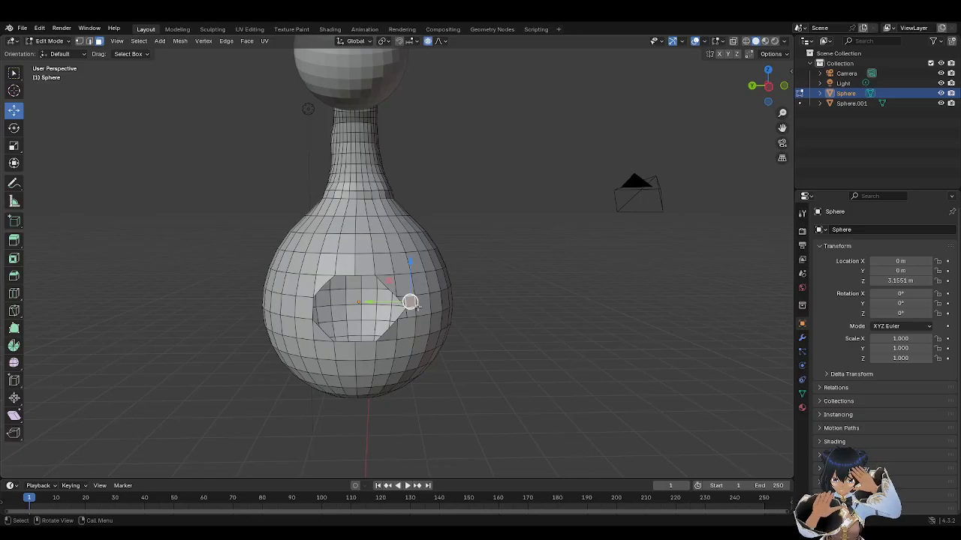
left_click(553, 321)
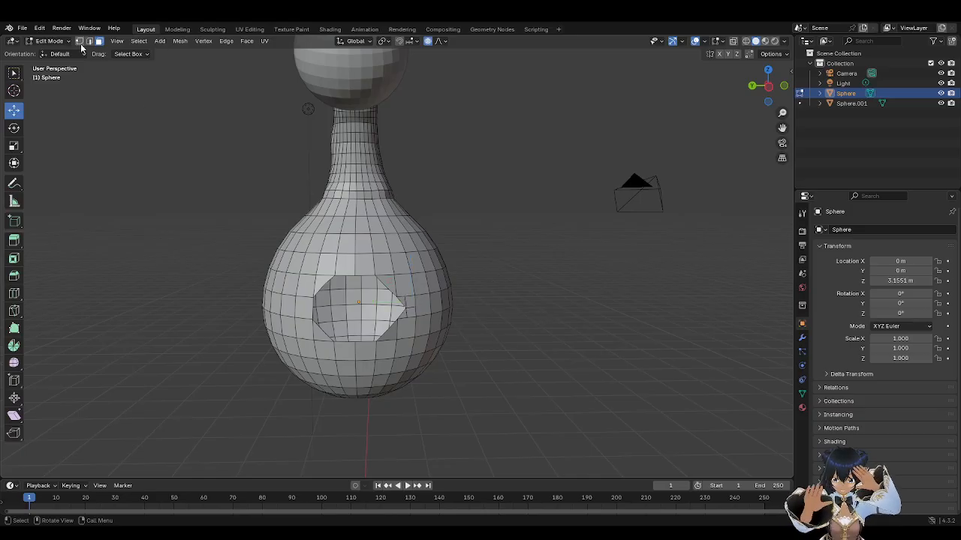
left_click(79, 40)
left_click(406, 308)
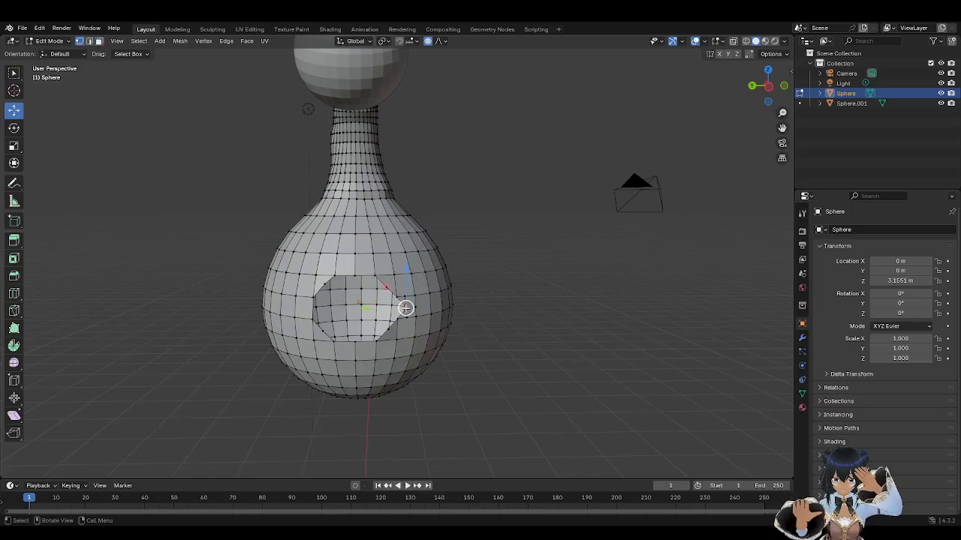
left_click_drag(390, 308, 386, 309)
left_click(541, 358)
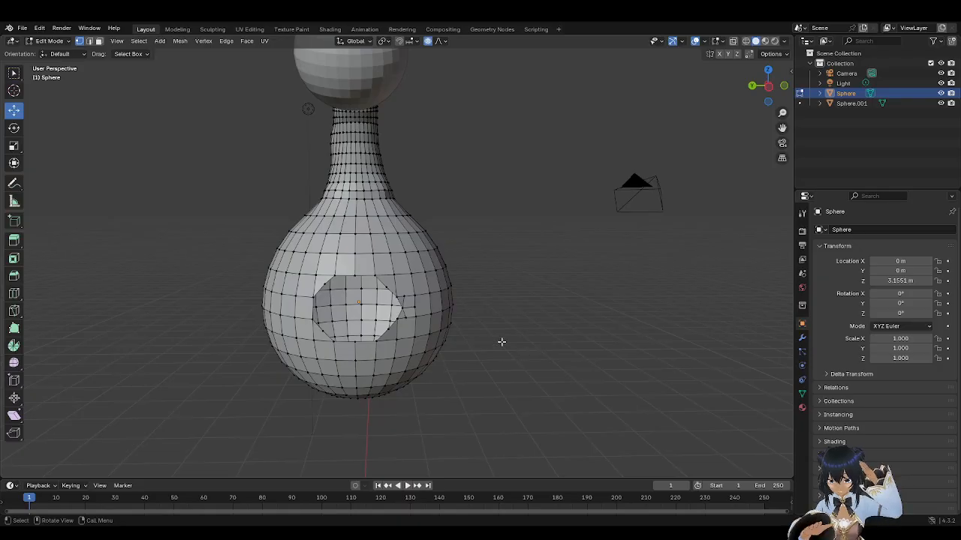
Step: Lower the hole's two upper corner vertices slightly to round off its top edge
left_click(374, 276)
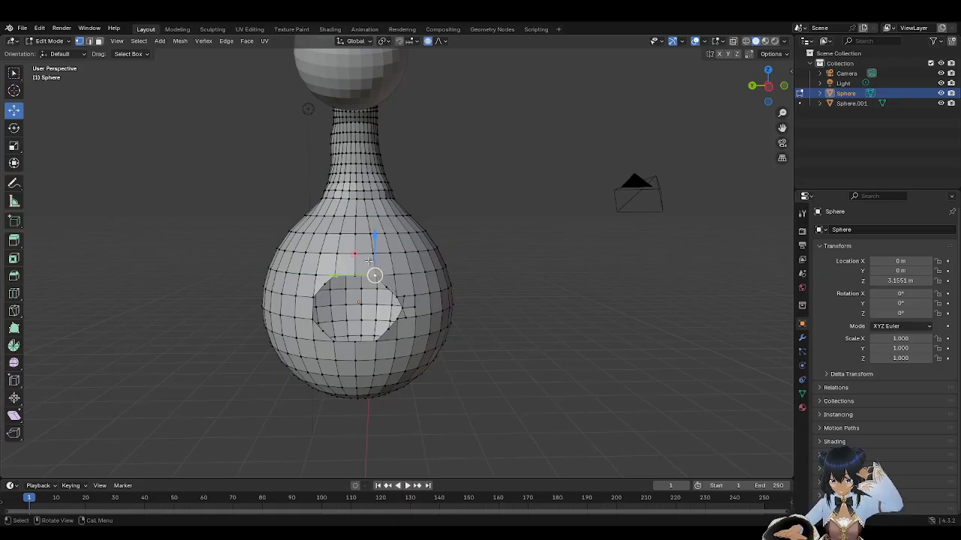
left_click_drag(378, 250, 335, 256)
left_click(333, 278)
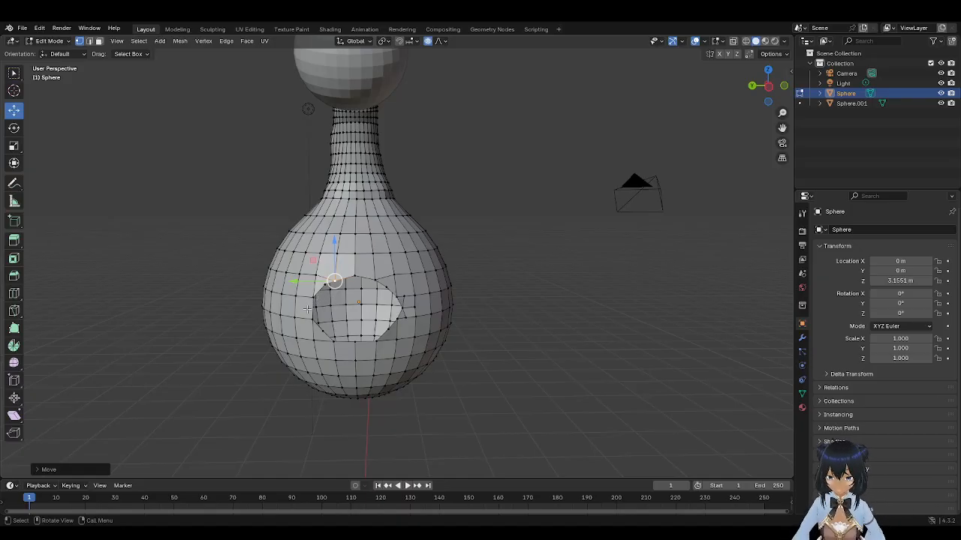
Step: Knife a horizontal and a vertical cut across the face beside the hole's left edge so that they cross at its centre
left_click(15, 310)
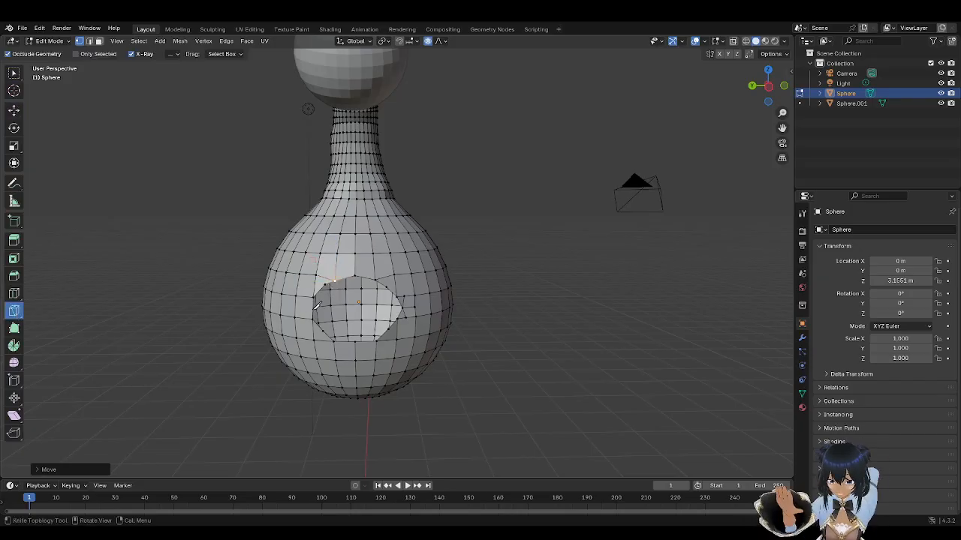
left_click(315, 308)
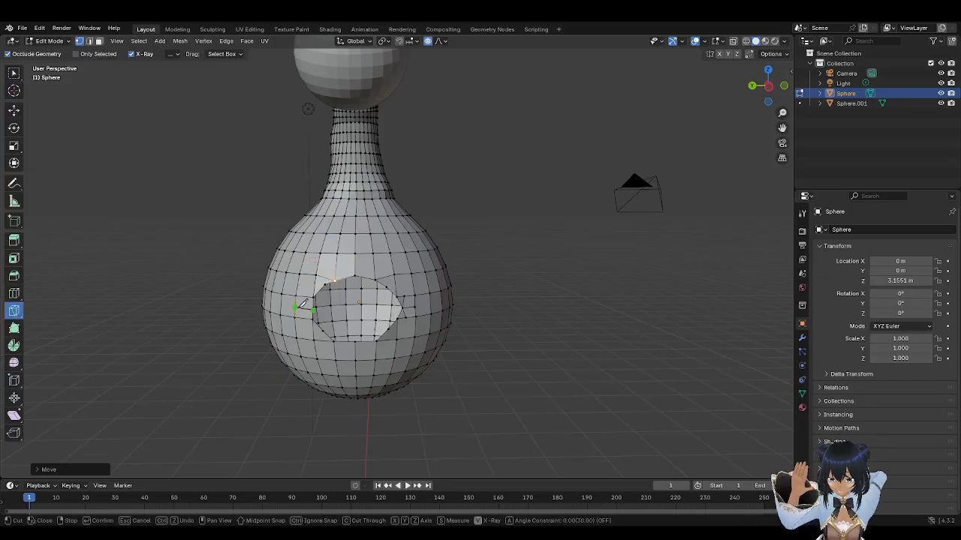
key("Return")
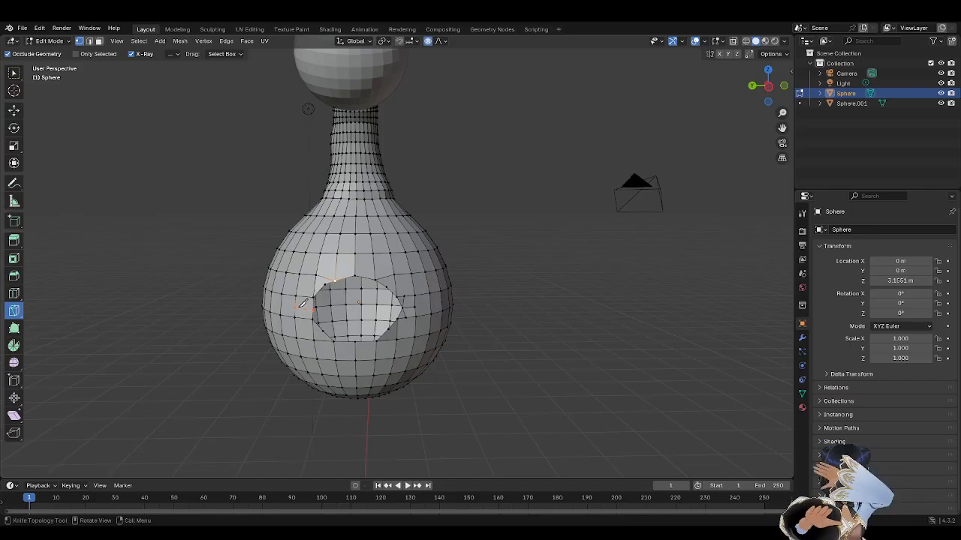
left_click(303, 298)
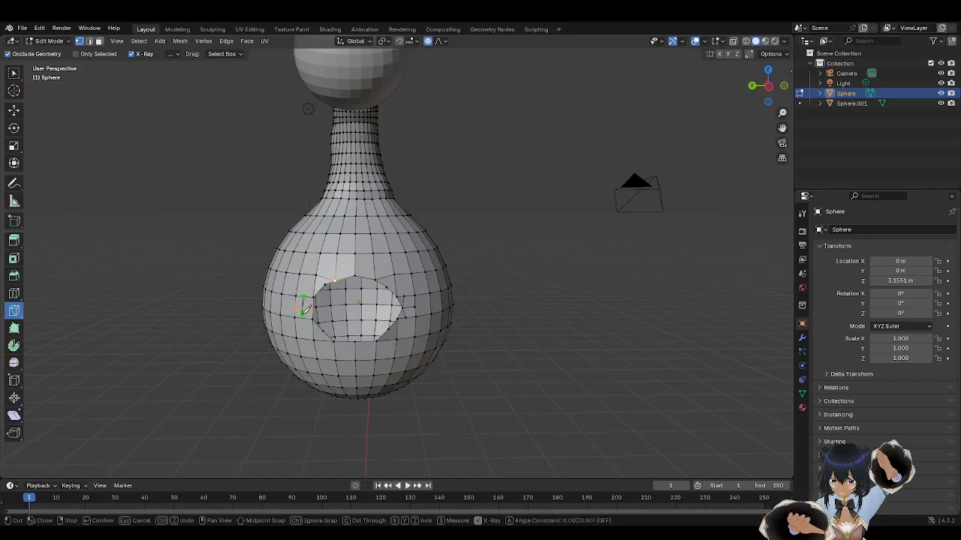
key("Return")
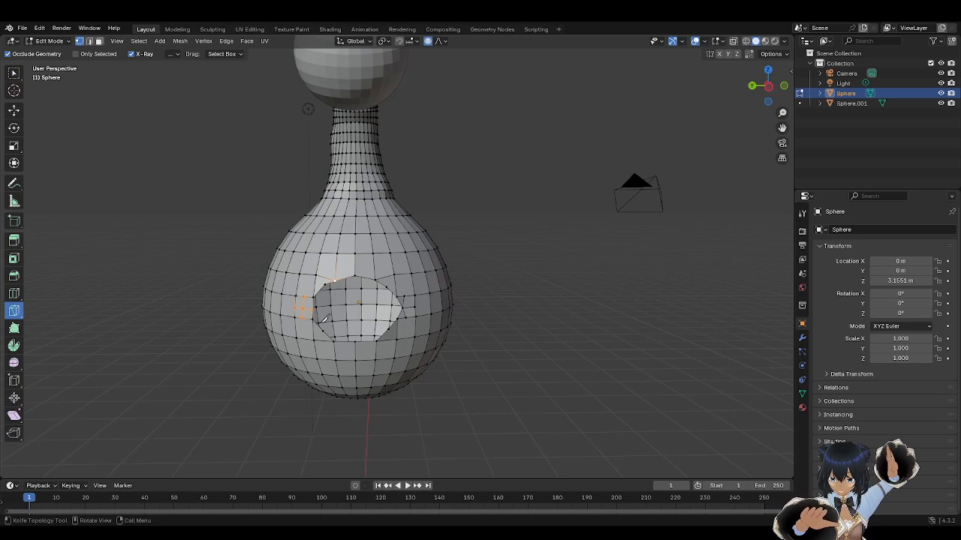
Step: Knife two diagonal cuts from the crossing point beside the hole's left edge to the upper and lower corners of that edge
left_click(304, 303)
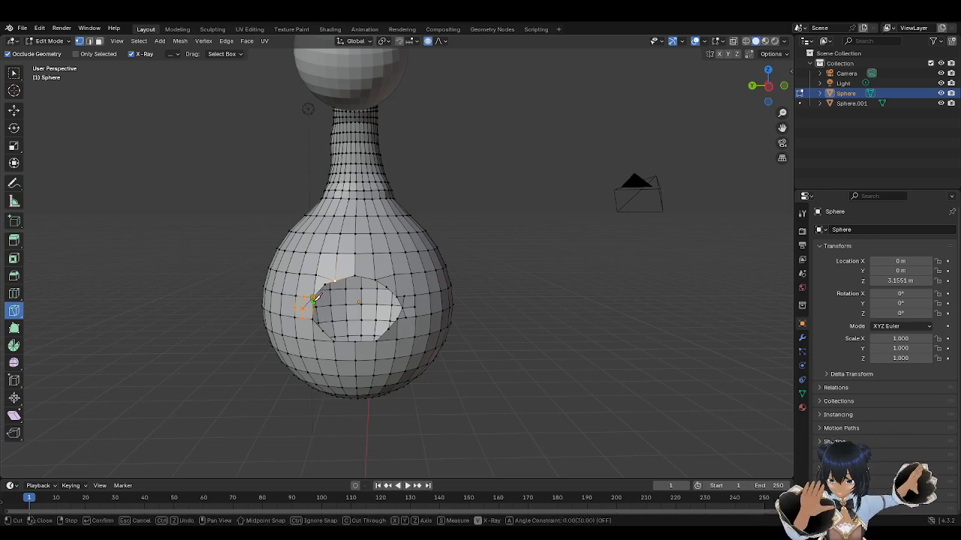
key("Return")
left_click(307, 303)
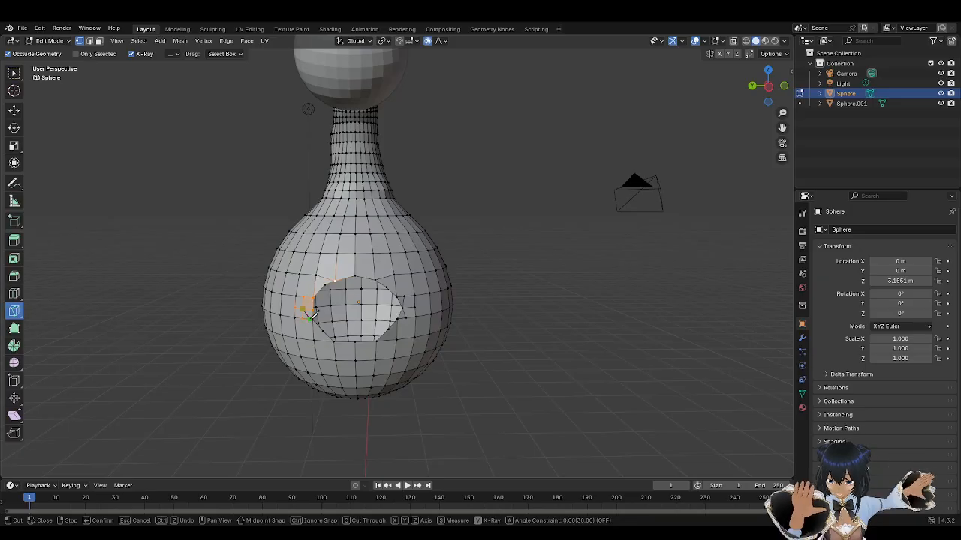
key("Return")
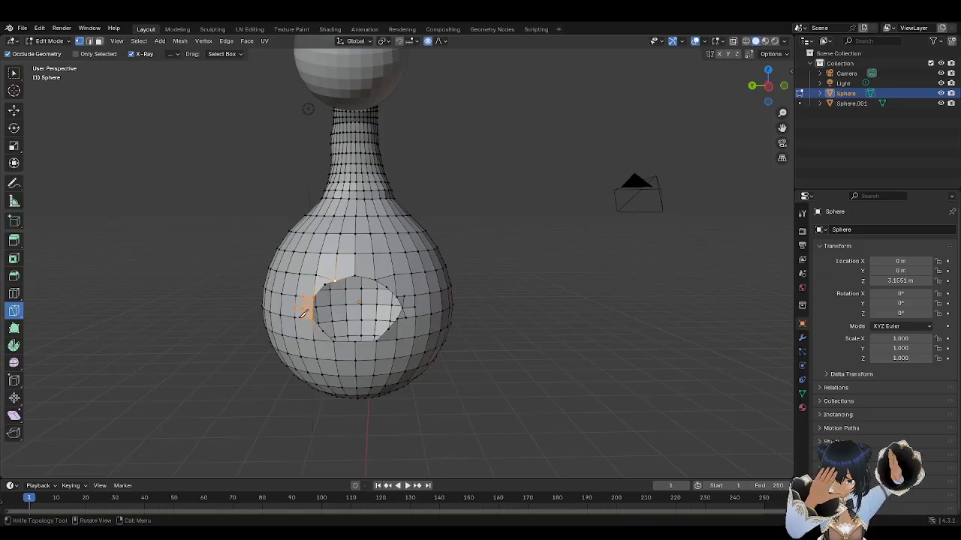
Step: Delete the two small triangular faces between the new diagonal cuts and the hole's left edge
left_click(99, 41)
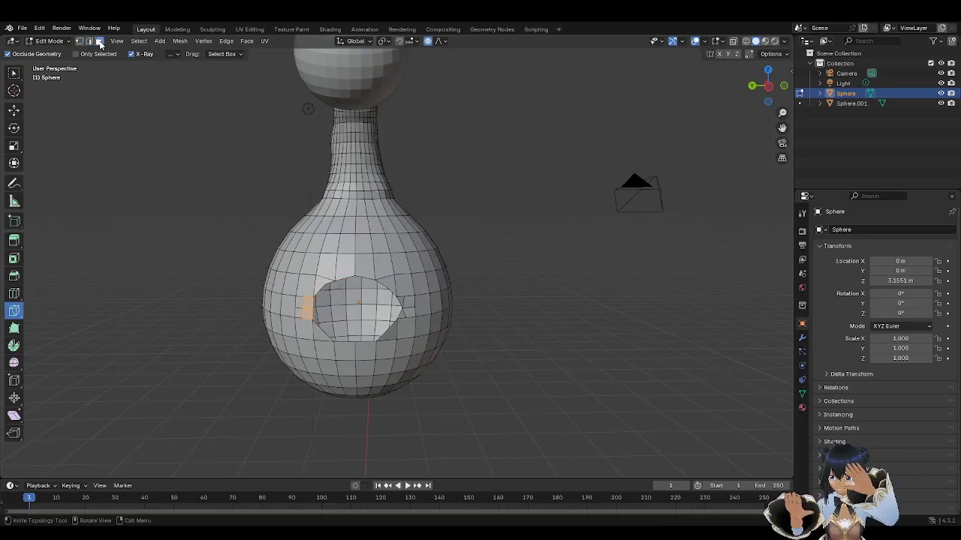
left_click(13, 114)
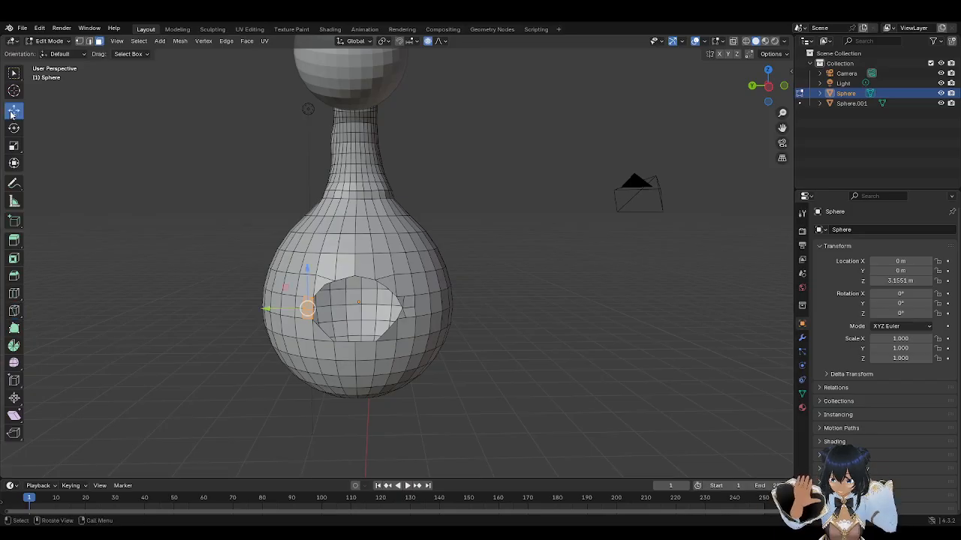
left_click(128, 280)
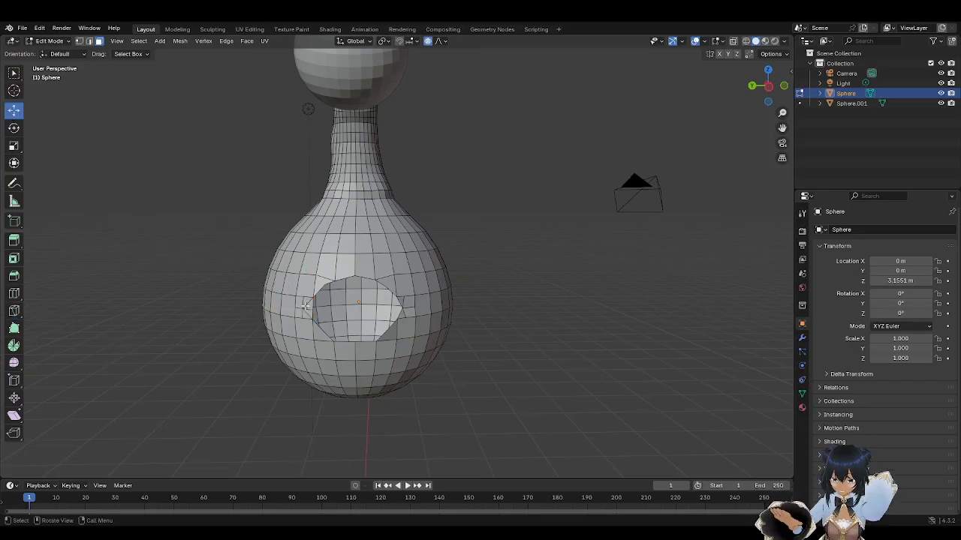
left_click(310, 306)
right_click(307, 304)
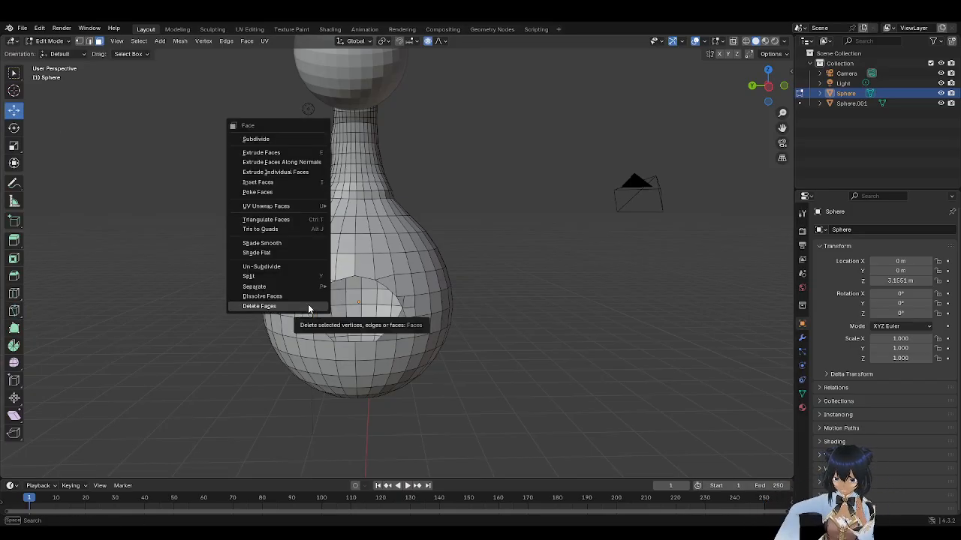
left_click(308, 304)
left_click(307, 311)
right_click(306, 316)
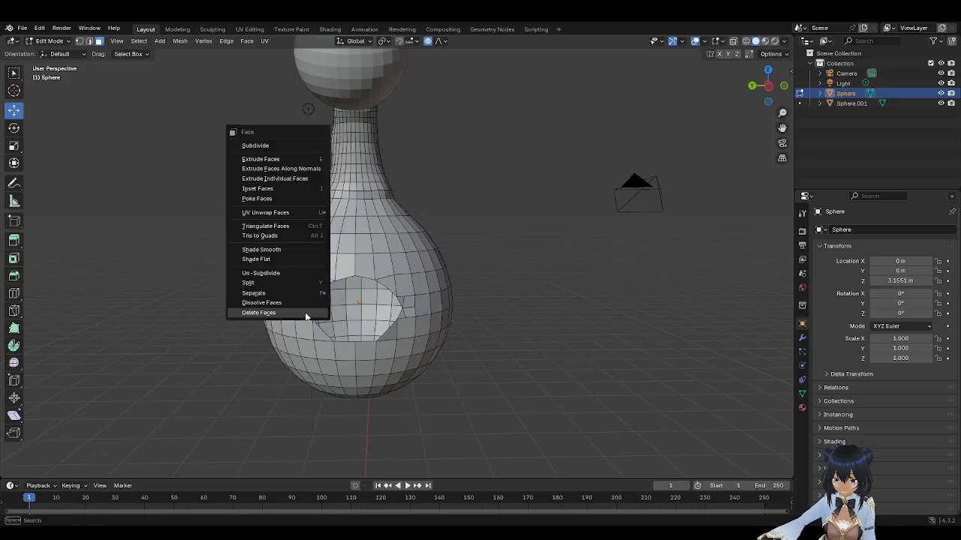
left_click(306, 315)
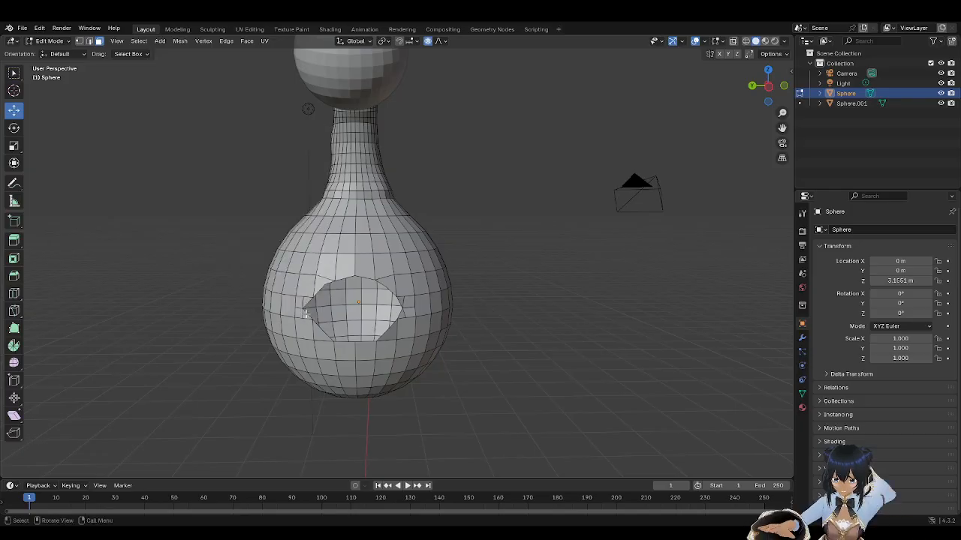
Step: Lower the middle vertex of the hole's bottom edge slightly along the Z axis
left_click(356, 343)
left_click_drag(355, 310, 354, 315)
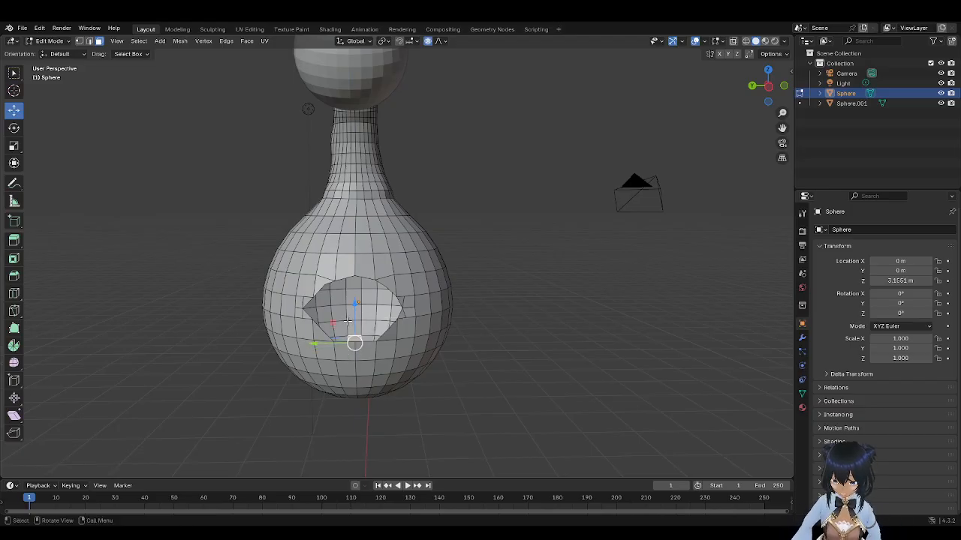
left_click(357, 345)
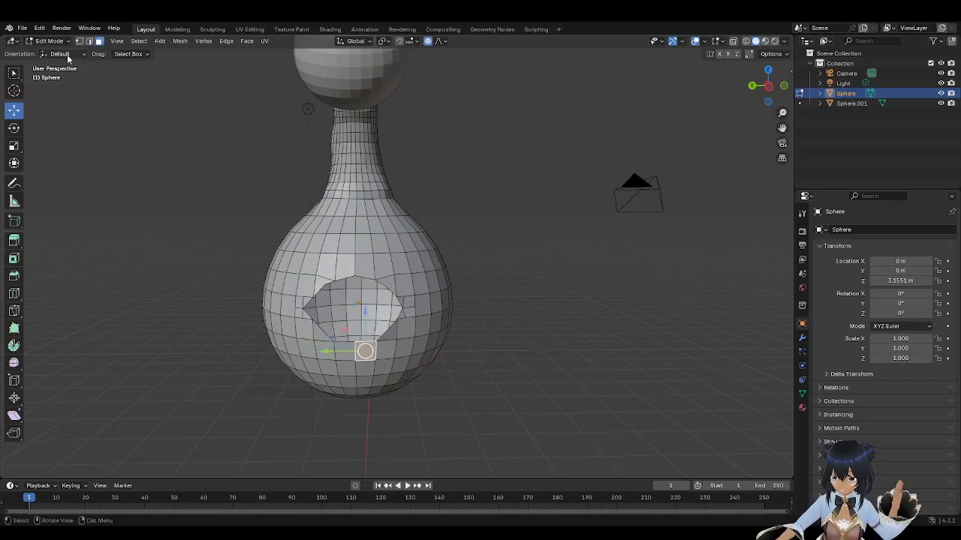
key("1")
left_click(355, 341)
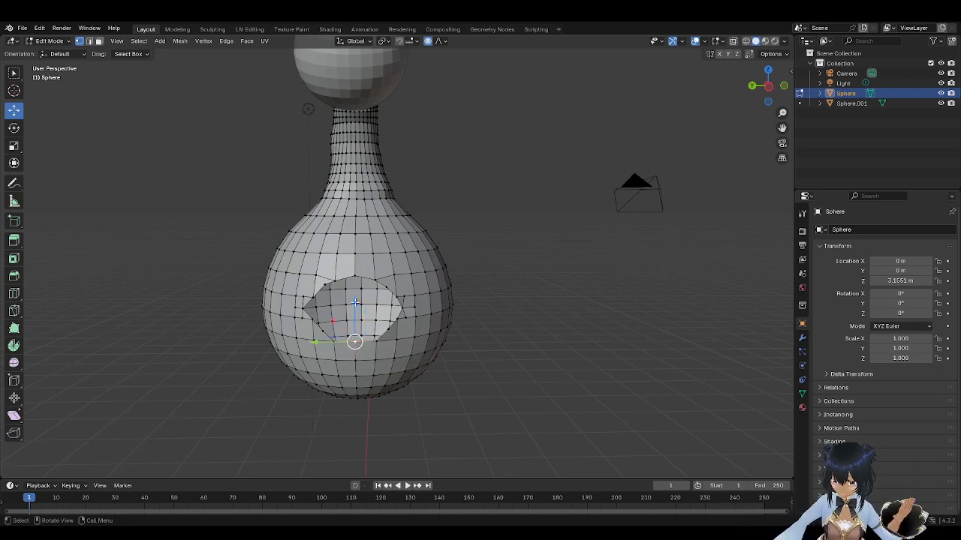
key("g")
key("z")
left_click_drag(354, 305, 355, 307)
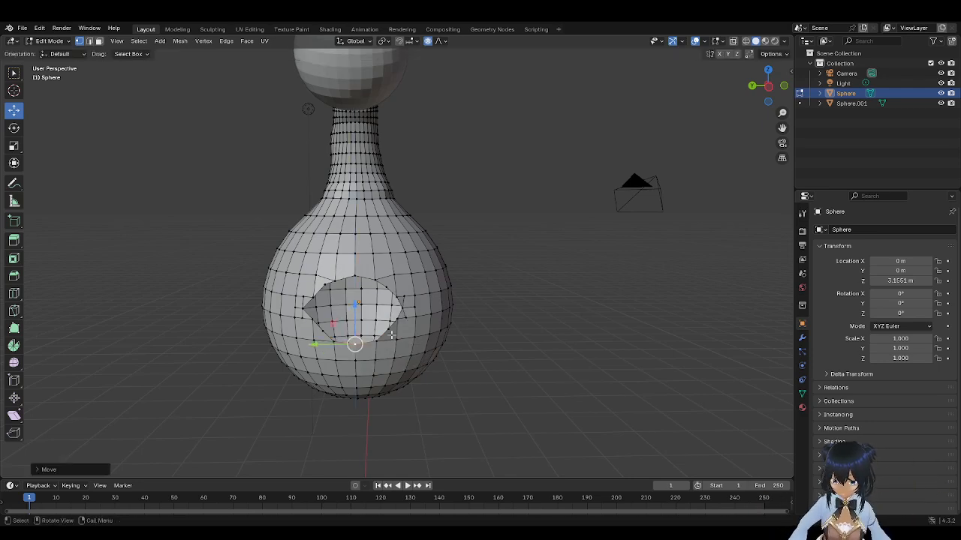
Step: Adjust the hole's lower-right corner vertex along the Y axis and move the lower-left rim vertex slightly down and outward
left_click(378, 341)
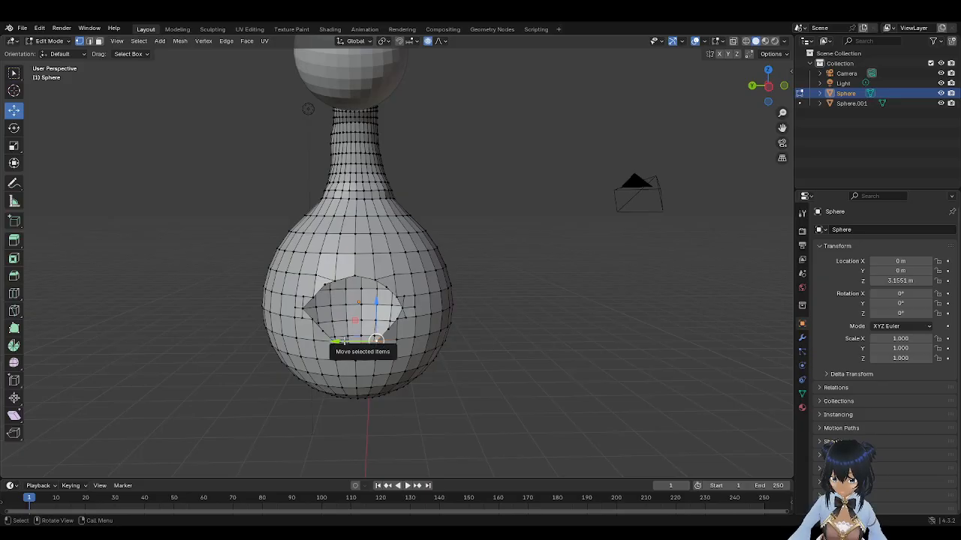
left_click_drag(342, 342, 362, 331)
left_click(322, 331)
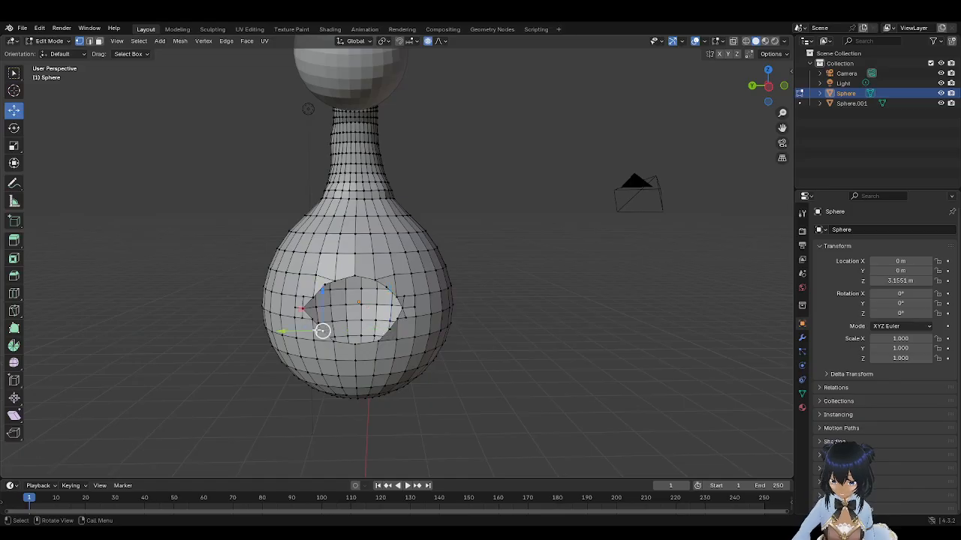
left_click_drag(323, 294, 321, 299)
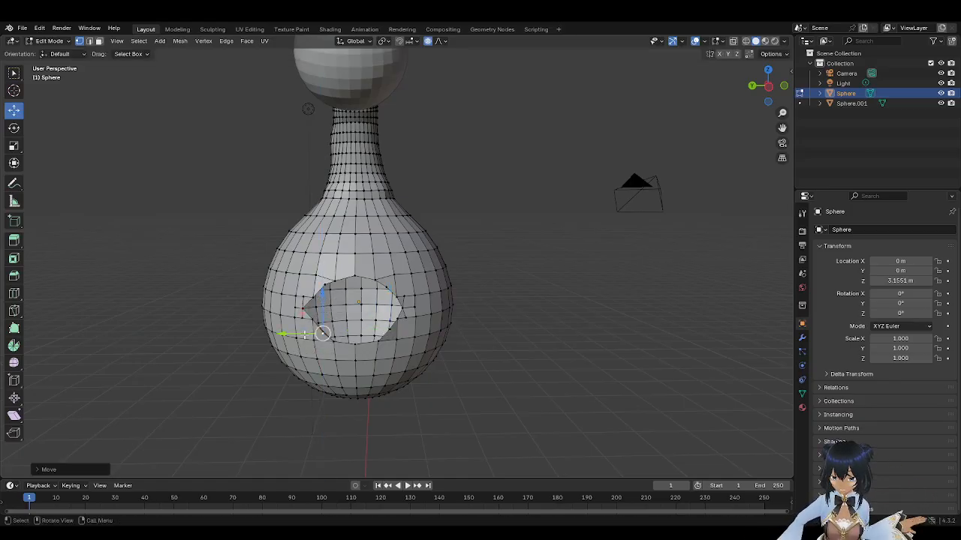
left_click_drag(305, 334, 305, 333)
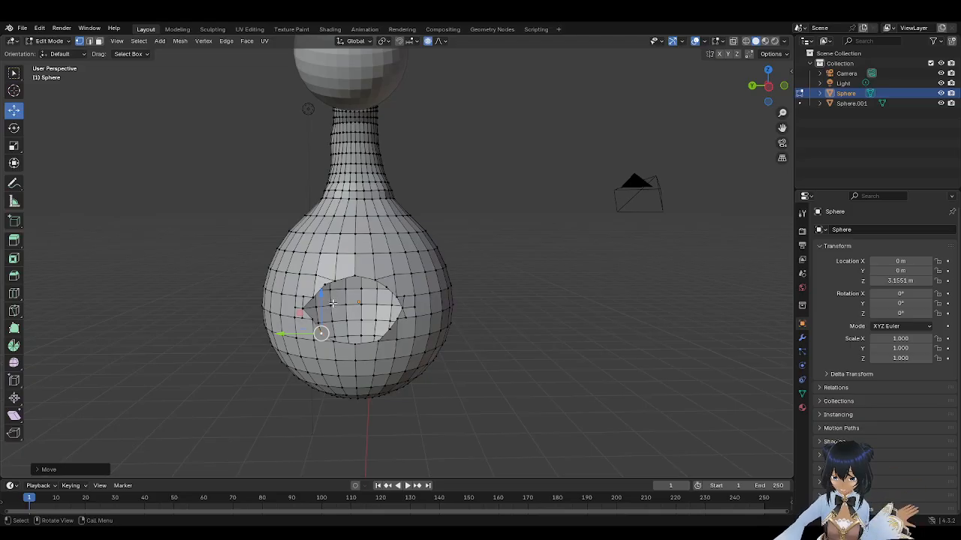
Step: Move the vertex at the hole's left corner slightly inward along the Y axis and clear the selection
left_click(303, 308)
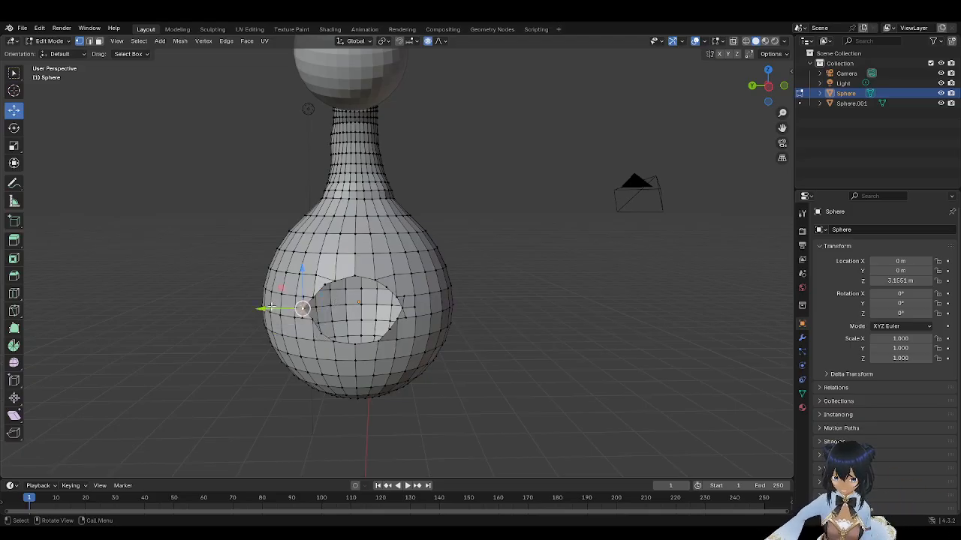
left_click_drag(268, 308, 276, 310)
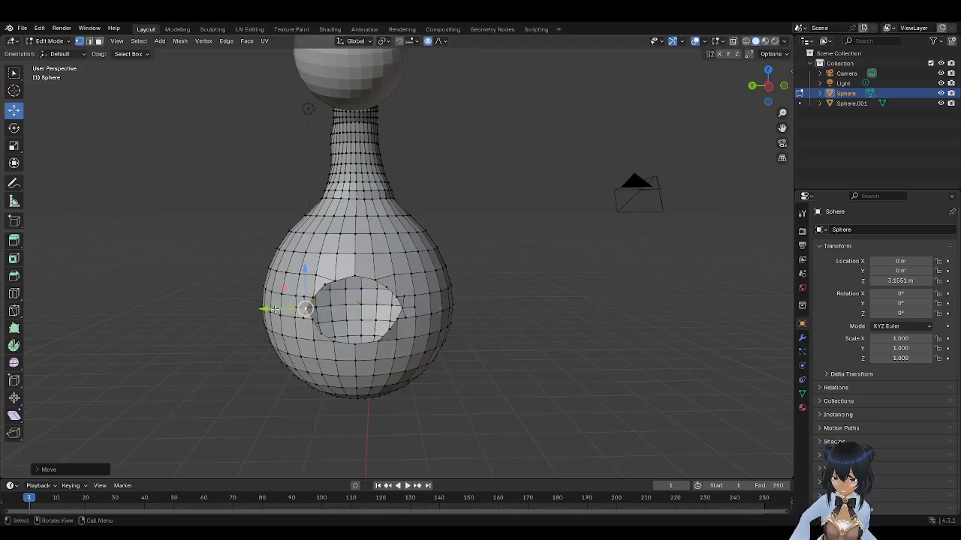
left_click(528, 382)
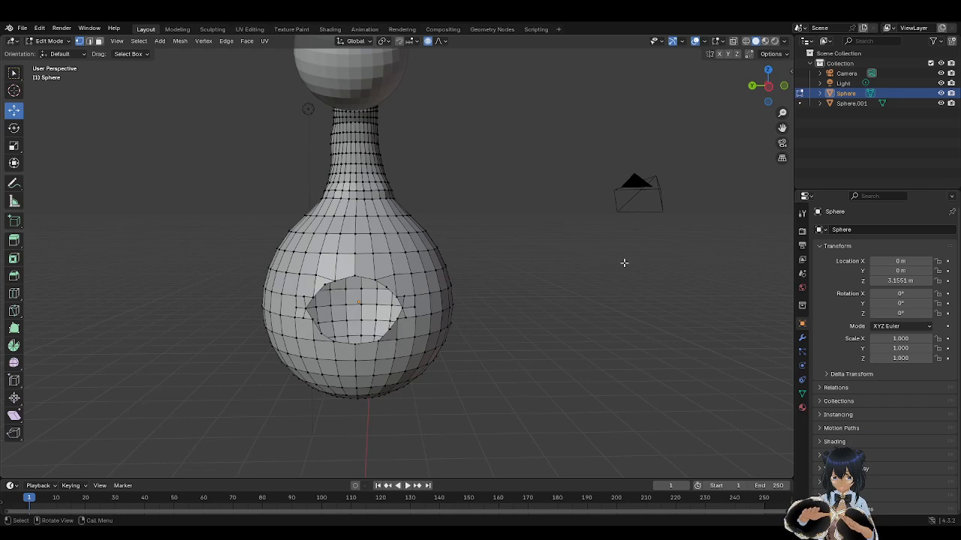
Step: Shift the hole's upper-right rim vertex slightly along the X axis to follow the sphere's curvature
left_click_drag(767, 88, 693, 132)
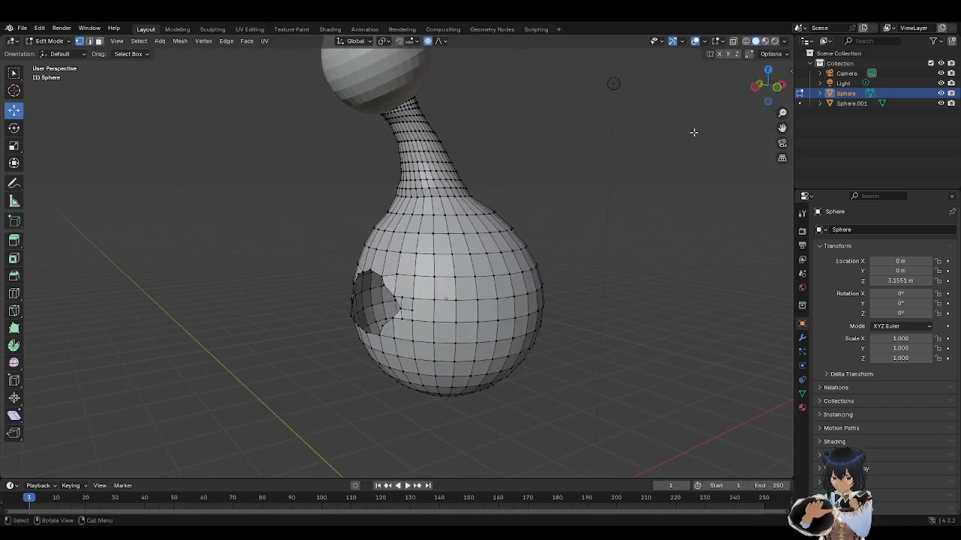
left_click(382, 285)
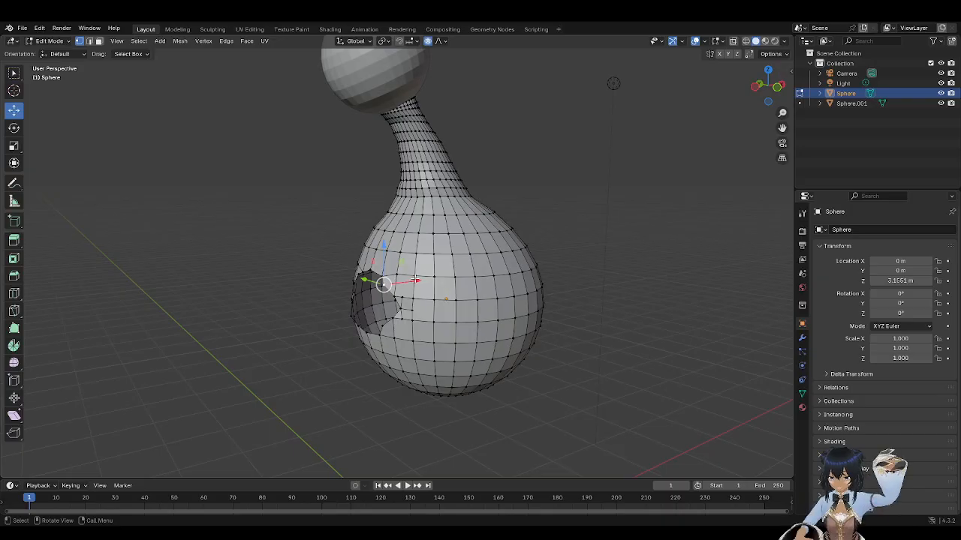
left_click_drag(415, 279, 422, 279)
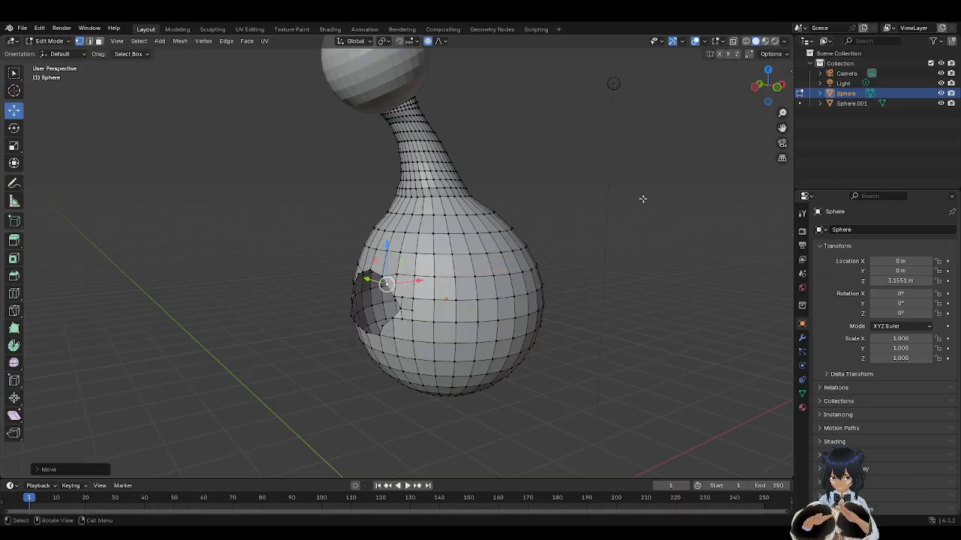
left_click_drag(777, 88, 739, 109)
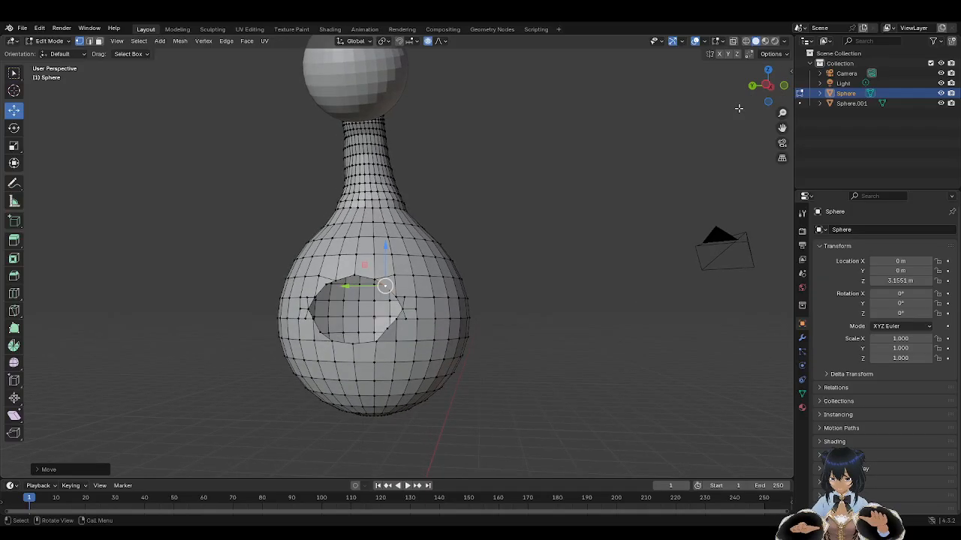
Step: Clear the selection and select the vertices along the upper half of the hole's rim, from its left corner to its right corner
left_click(156, 249)
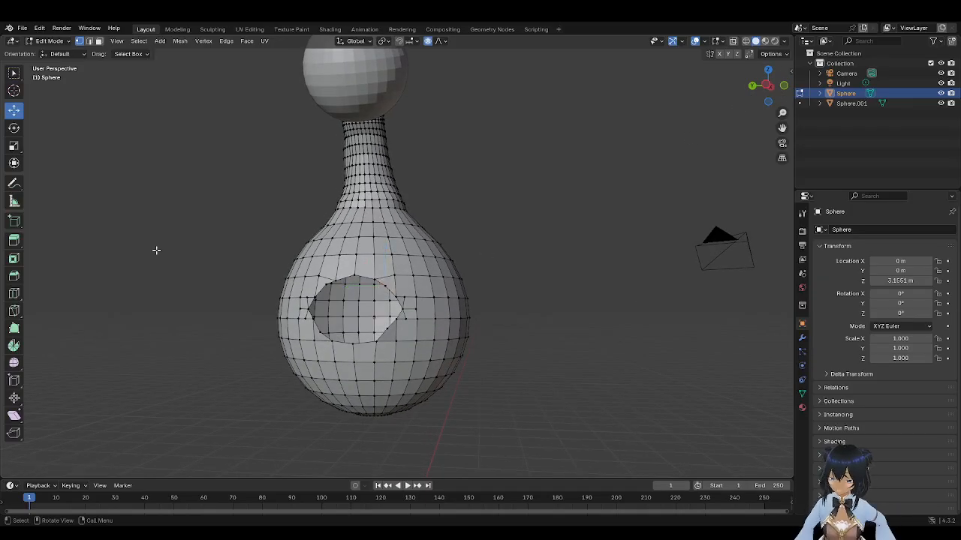
left_click(326, 285, "shift")
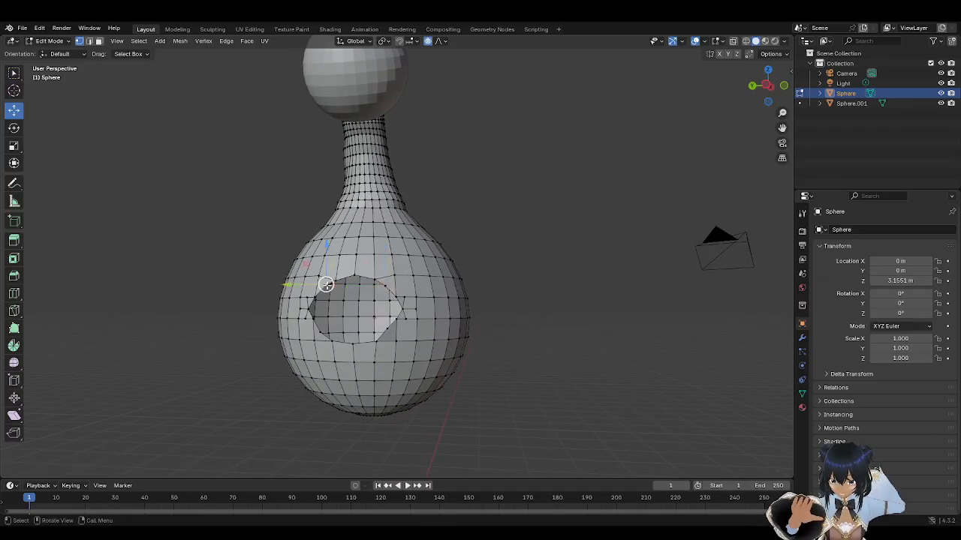
left_click(356, 275, "shift")
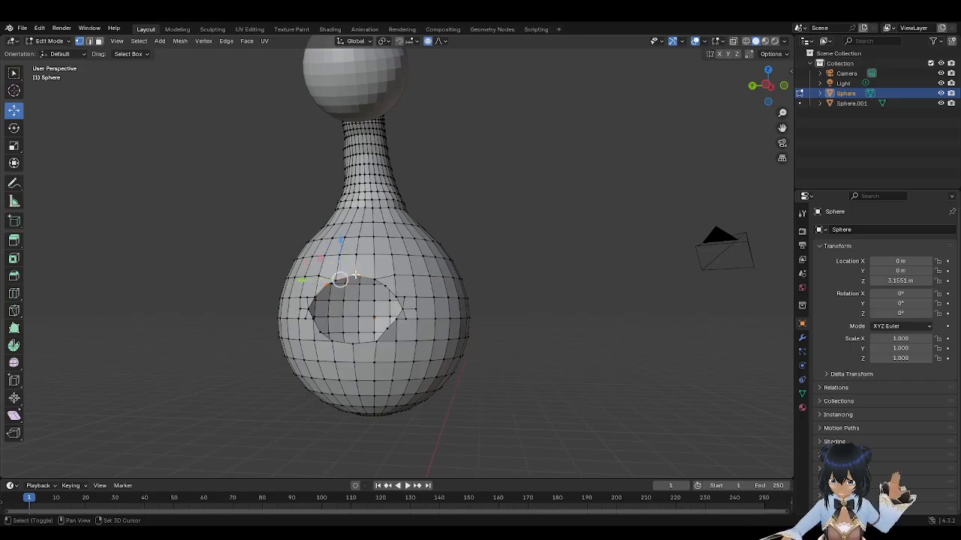
left_click(402, 307, "shift")
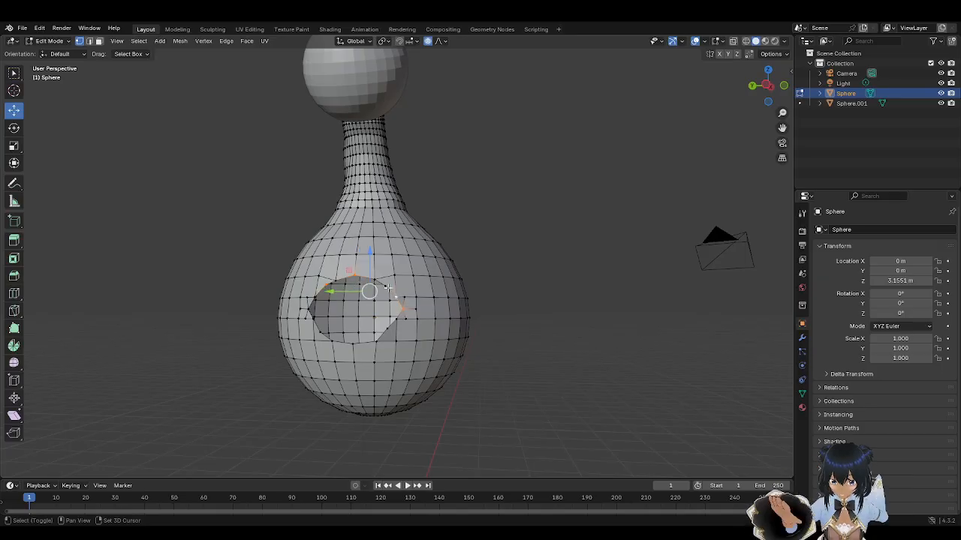
left_click(386, 285, "shift")
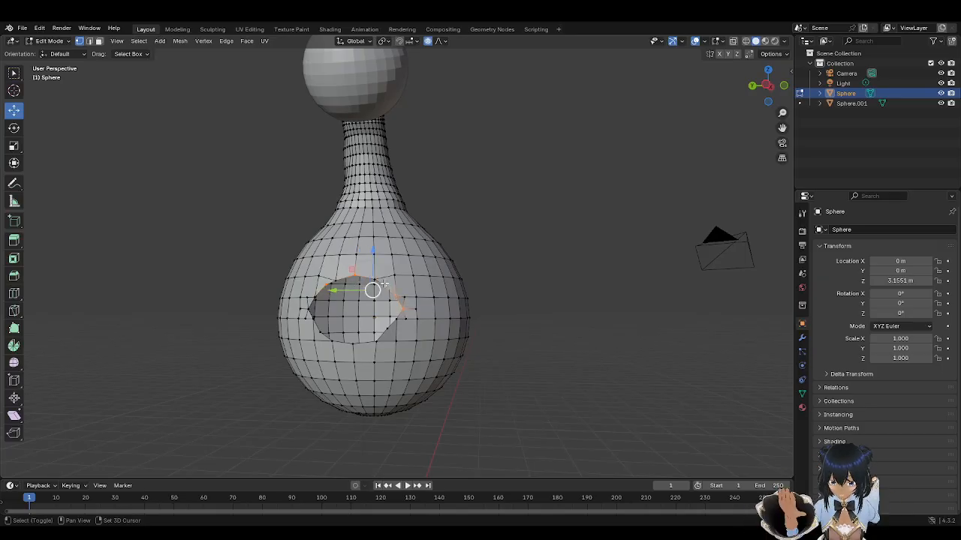
left_click(308, 309, "shift")
left_click(316, 296, "shift")
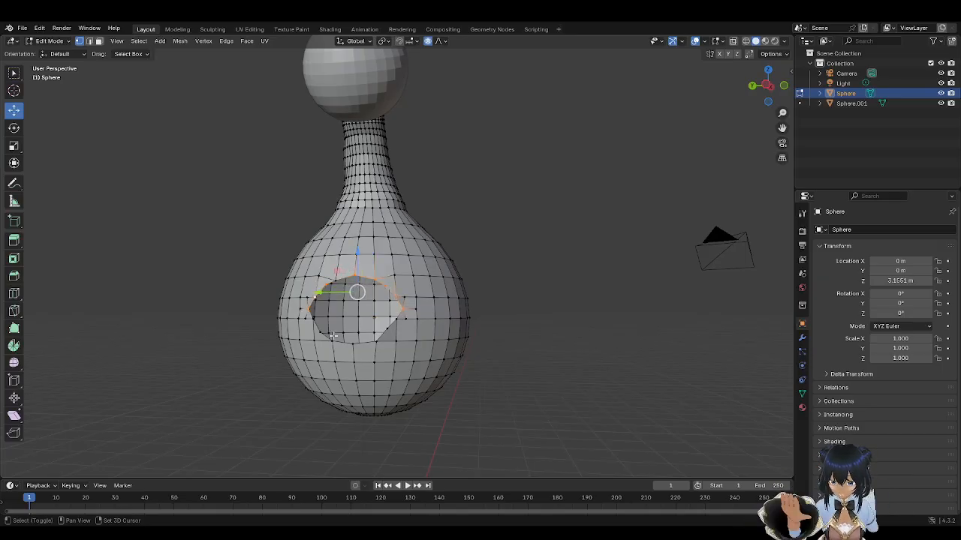
Step: Add the lower rim vertices to complete the loop around the hole and activate the Extrude Region tool
left_click(330, 340, "shift")
left_click(321, 332, "shift")
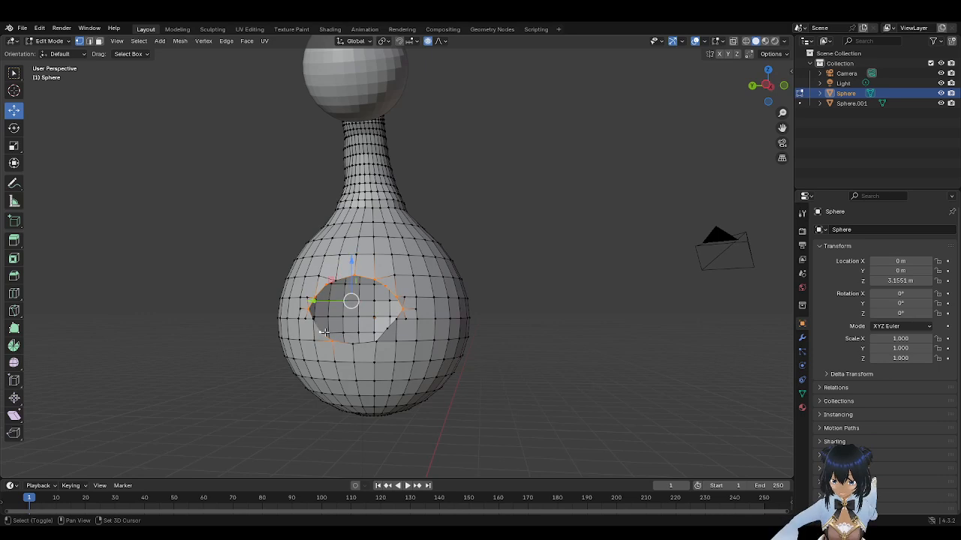
left_click(313, 318, "shift")
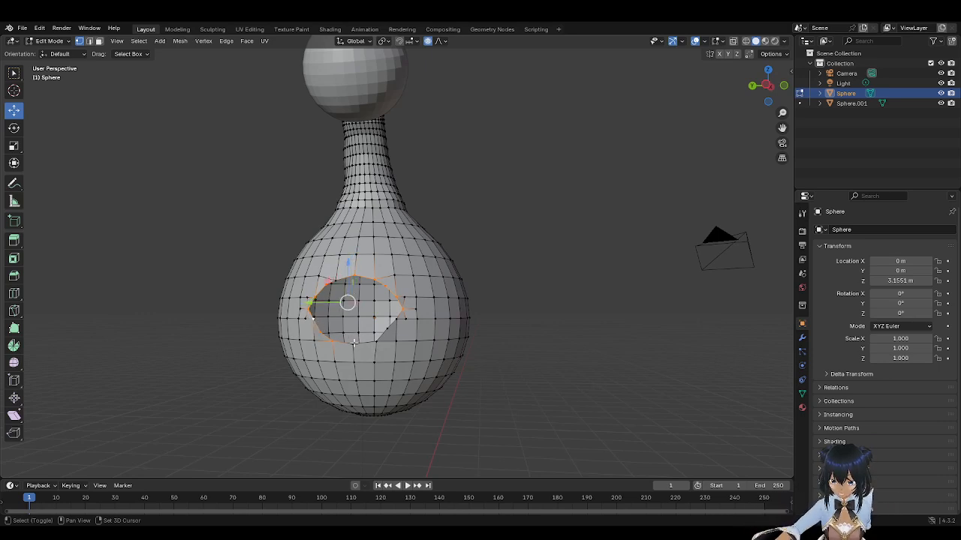
left_click(354, 344, "shift")
left_click(375, 342, "shift")
left_click(387, 329, "shift")
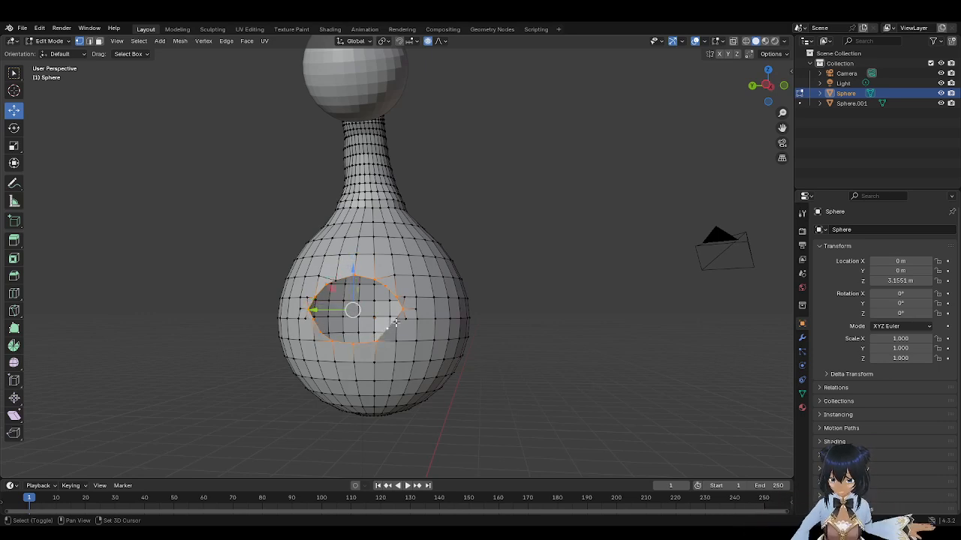
left_click(395, 319, "shift")
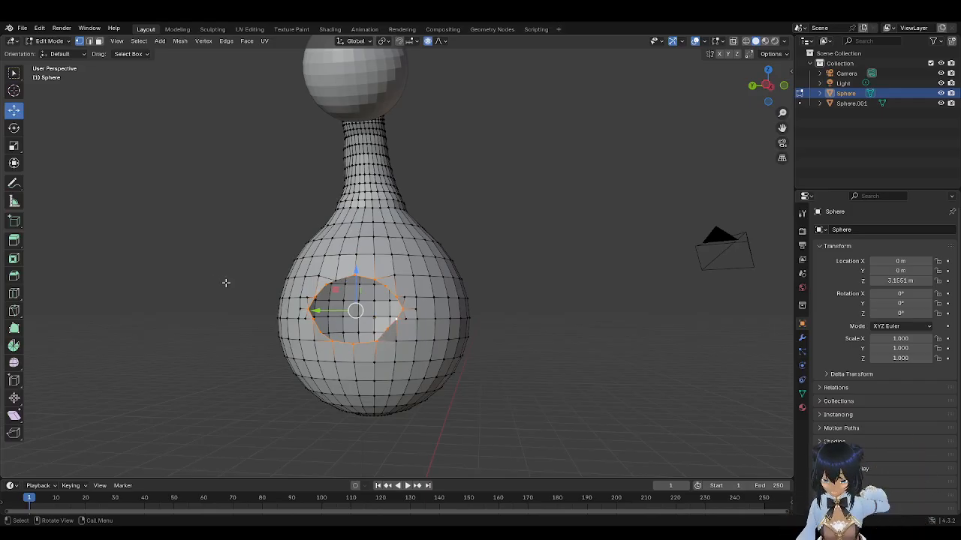
left_click(15, 239)
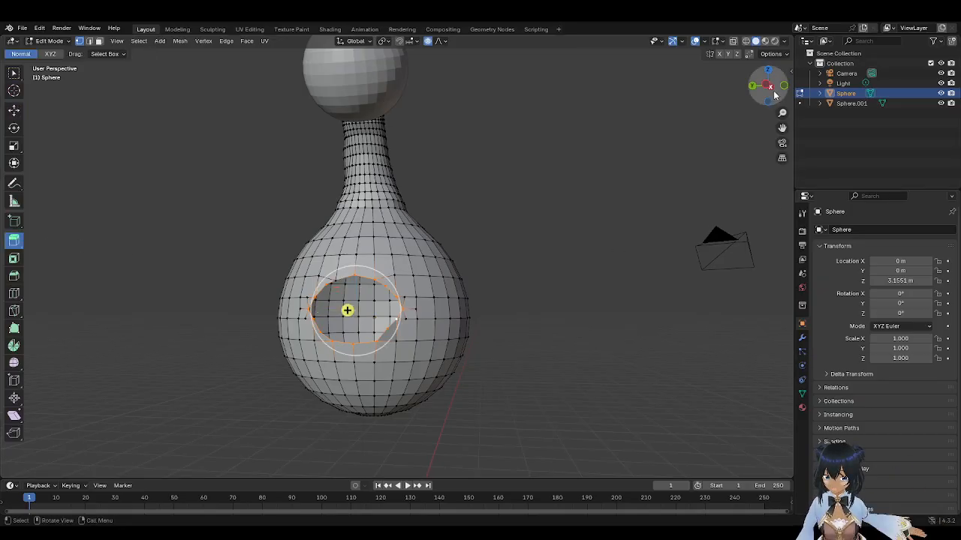
left_click_drag(775, 95, 689, 95)
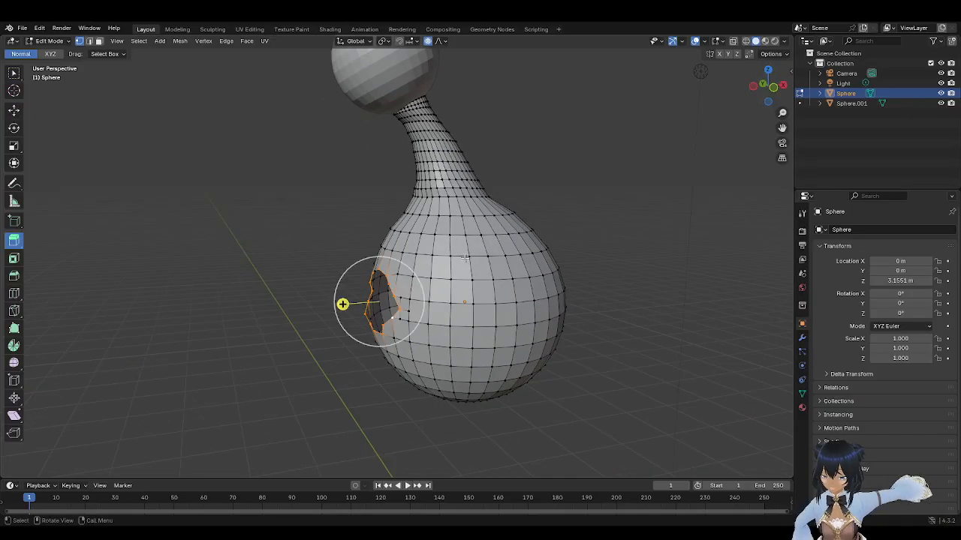
left_click_drag(343, 304, 358, 304)
mouse_move(767, 84)
left_mouse_down()
mouse_move(744, 87)
mouse_move(756, 115)
mouse_move(729, 91)
mouse_move(754, 91)
mouse_move(733, 84)
mouse_move(765, 102)
left_mouse_up()
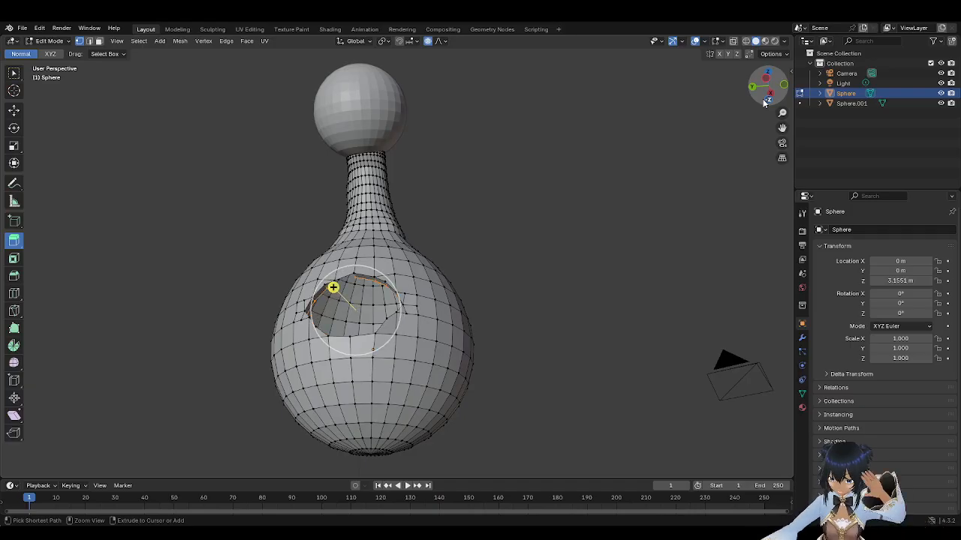
key("ctrl+z")
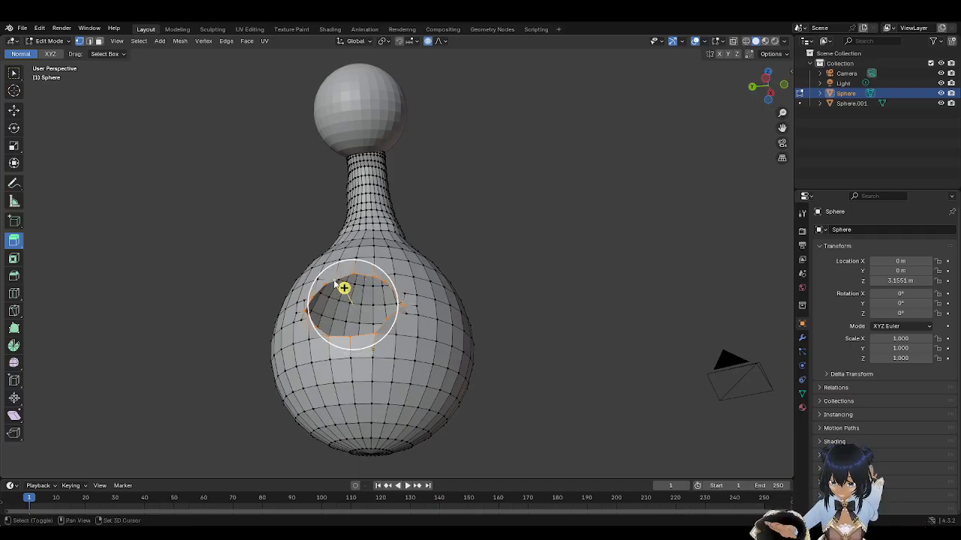
Step: Extrude the hole's rim loop inward into the sphere and shift the new loop slightly along the Y axis to centre it
left_click_drag(754, 90, 748, 90)
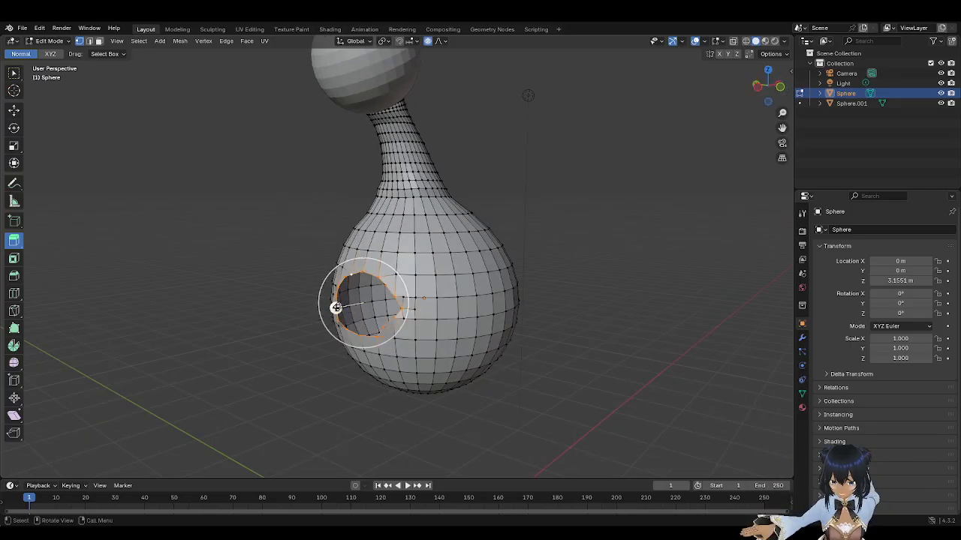
left_click_drag(336, 307, 351, 323)
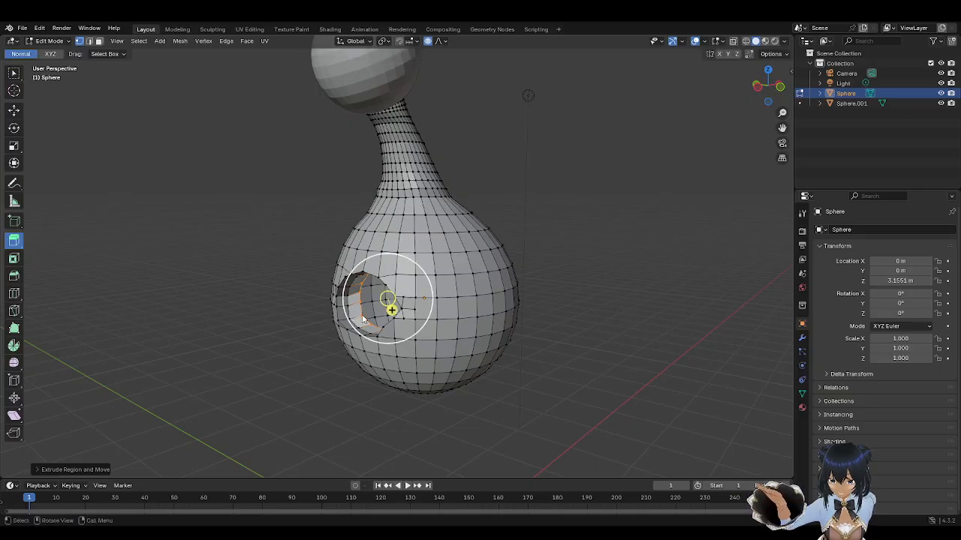
left_click_drag(768, 83, 721, 108)
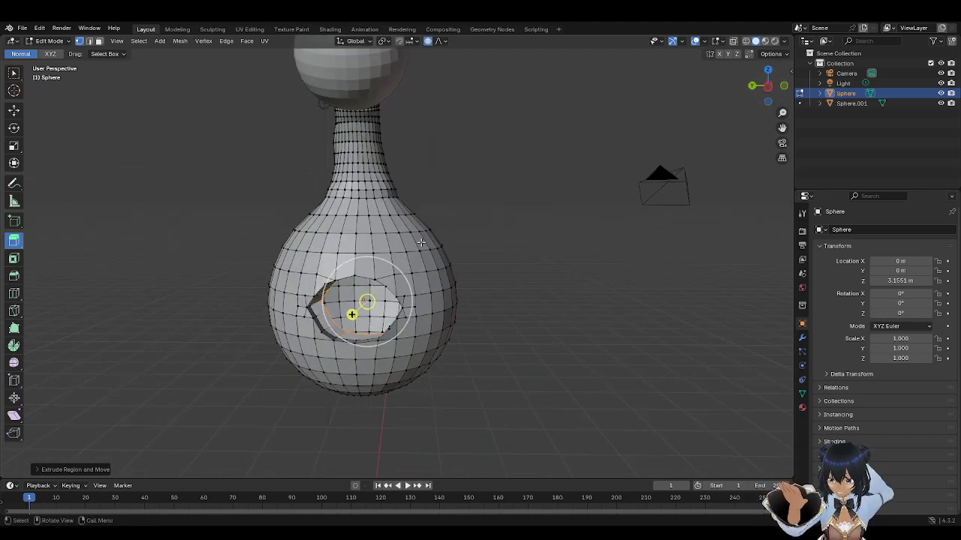
left_click(21, 113)
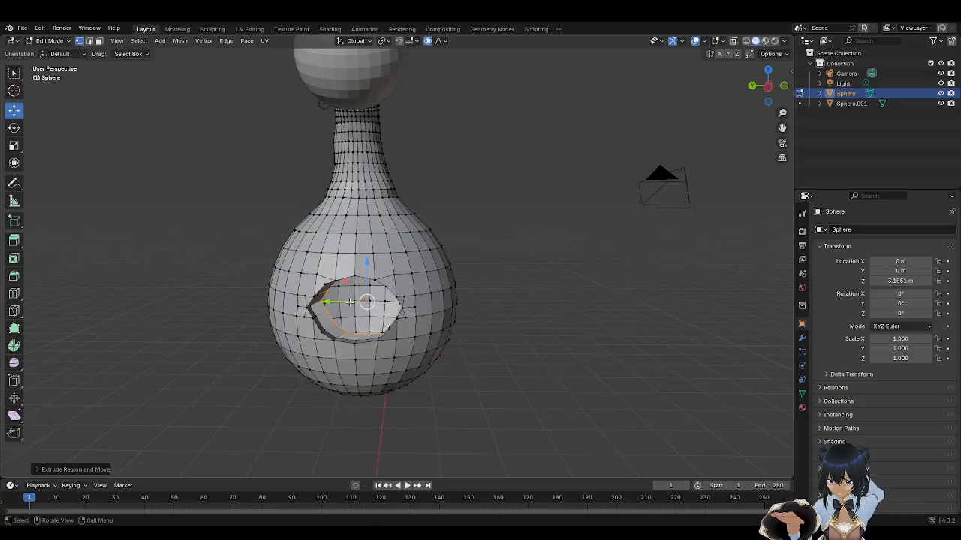
left_click_drag(344, 301, 337, 301)
Step: Scale the extruded inner loop down uniformly so that the opening tapers inward
left_click_drag(767, 84, 595, 102)
left_click_drag(572, 151, 310, 149)
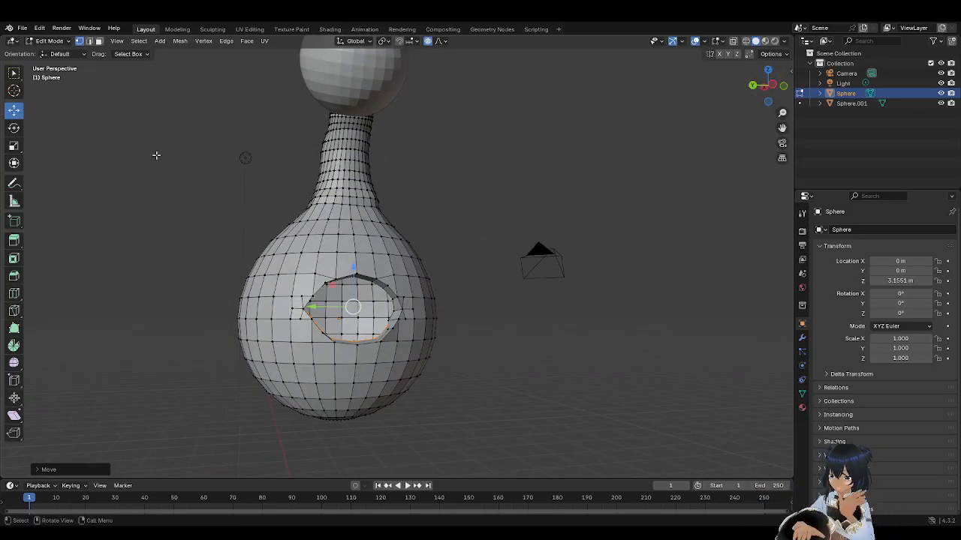
left_click(13, 145)
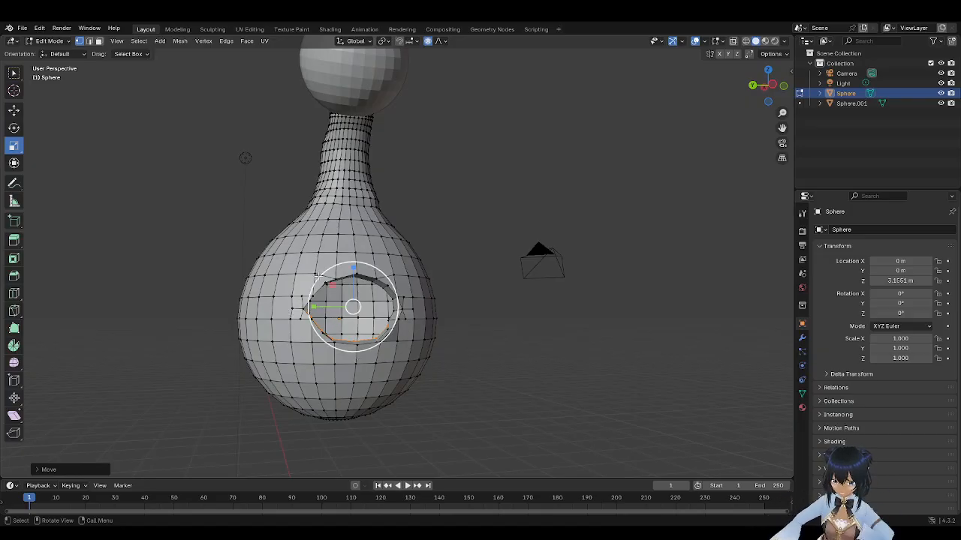
left_click_drag(318, 277, 337, 292)
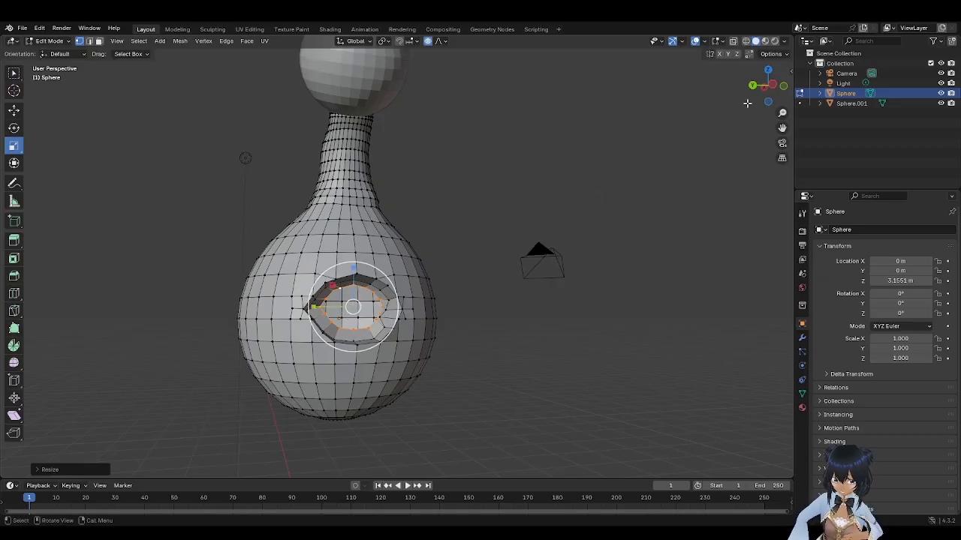
Step: Extrude the inner loop deeper into the sphere in two successive short extrusions
left_click_drag(764, 87, 766, 85)
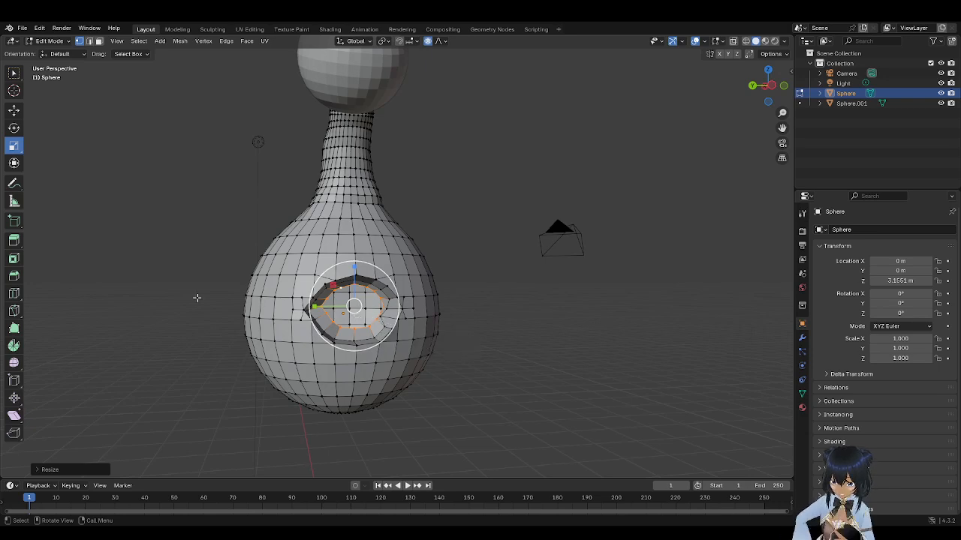
left_click(14, 242)
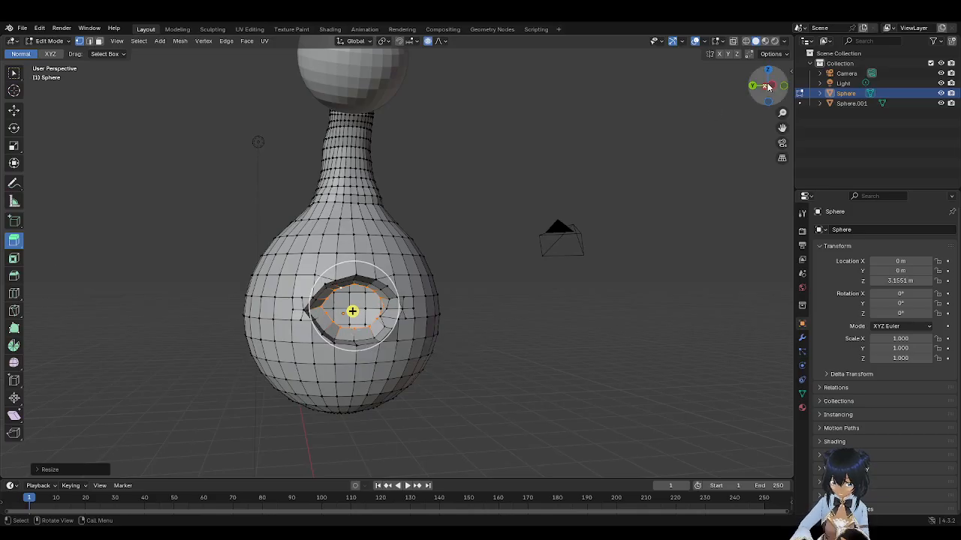
left_click_drag(768, 86, 659, 108)
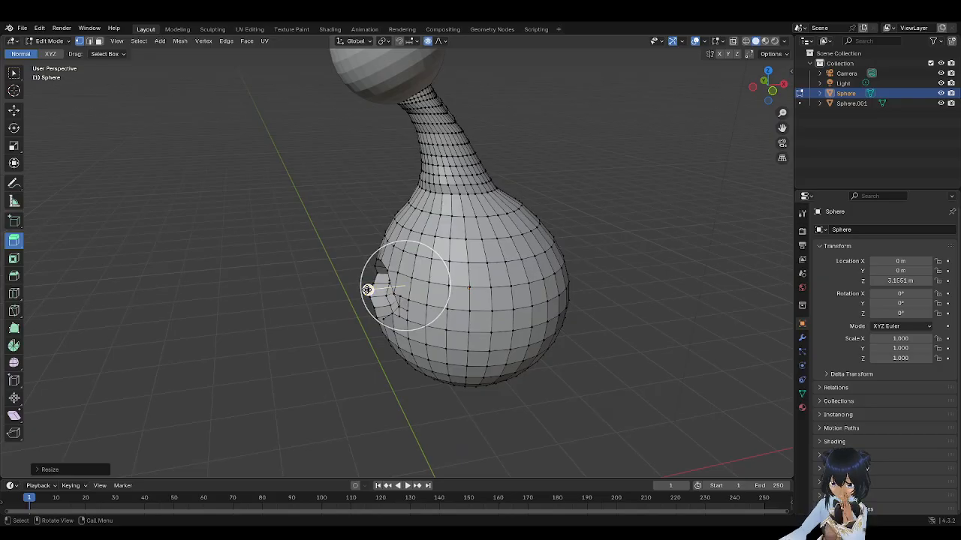
left_click_drag(367, 290, 384, 287)
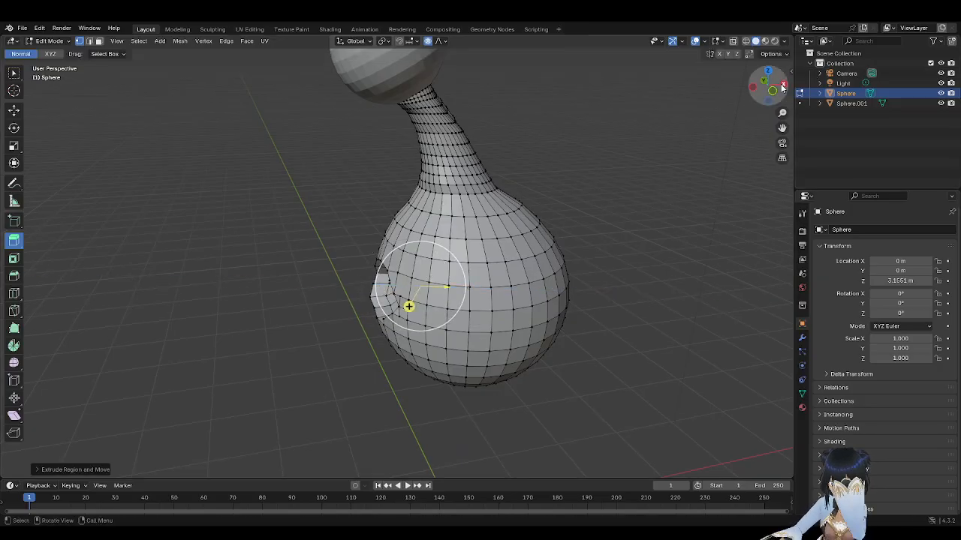
mouse_move(768, 86)
left_mouse_down()
mouse_move(721, 93)
mouse_move(702, 90)
mouse_move(696, 73)
mouse_move(775, 85)
left_mouse_up()
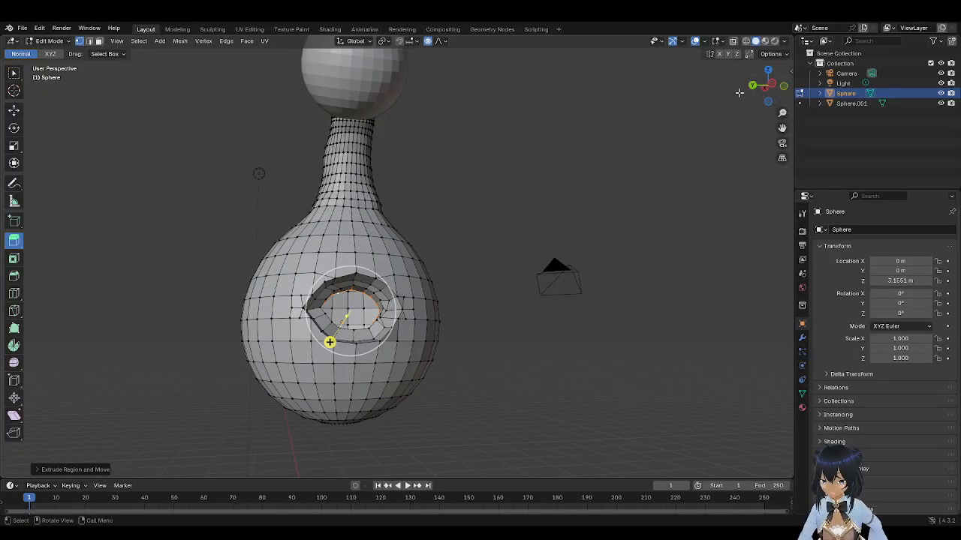
left_click_drag(330, 343, 332, 362)
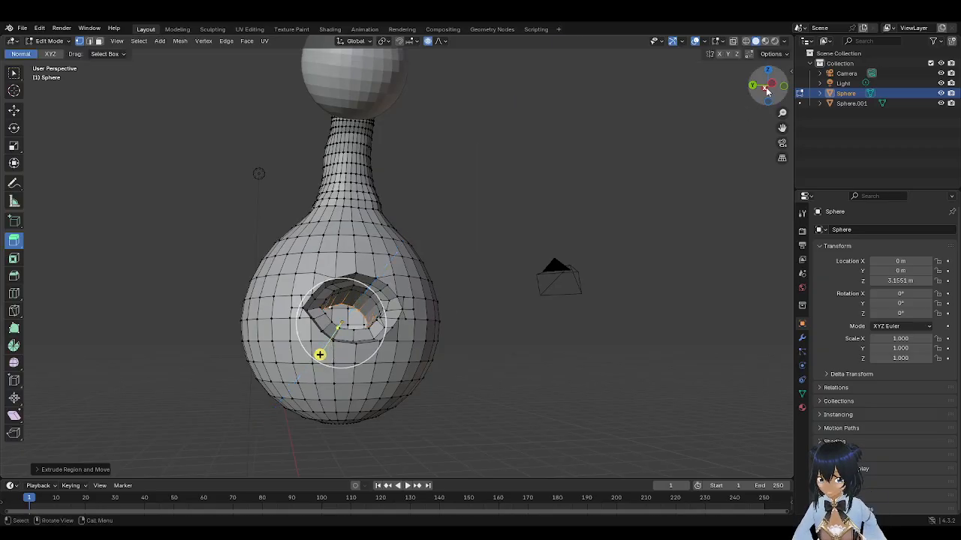
Step: Scale the innermost loop down uniformly to about half its size to narrow the cavity
left_click_drag(768, 92, 765, 92)
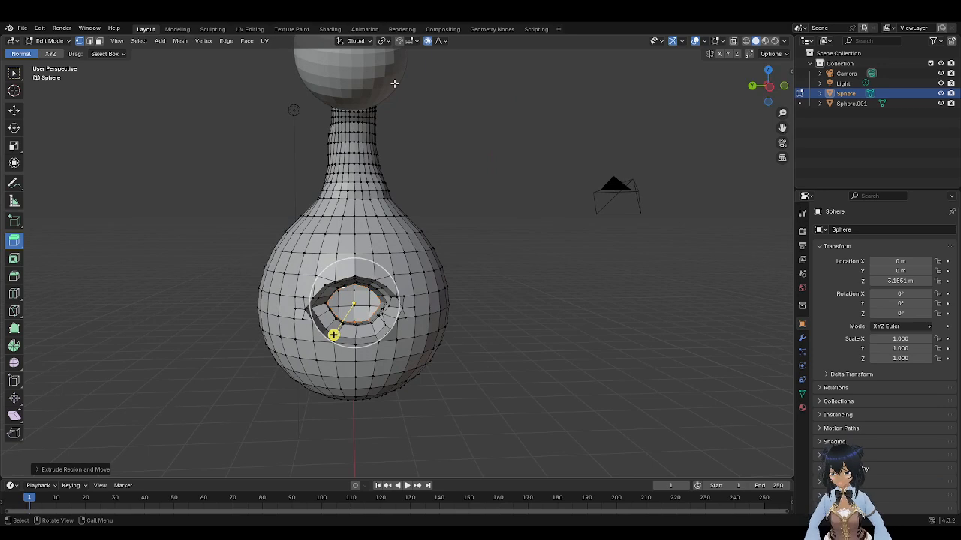
left_click(13, 146)
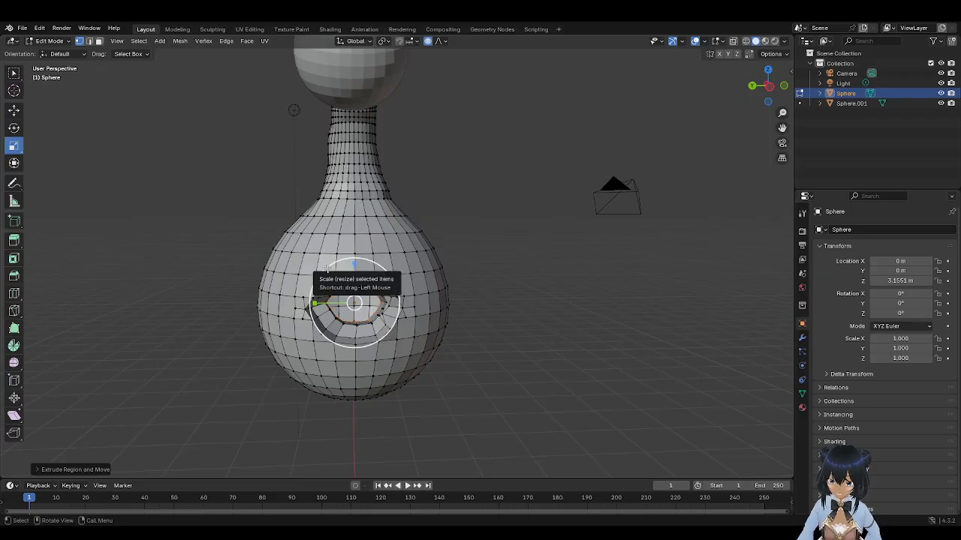
left_click_drag(328, 267, 331, 277)
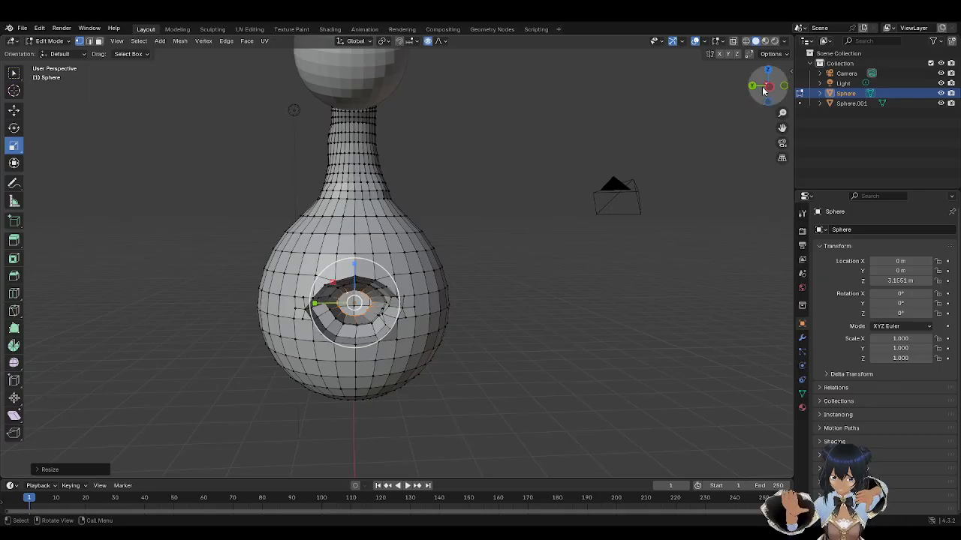
Step: Extrude the innermost loop further into the sphere and scale the new loop down along the Y axis
left_click_drag(766, 85, 731, 90)
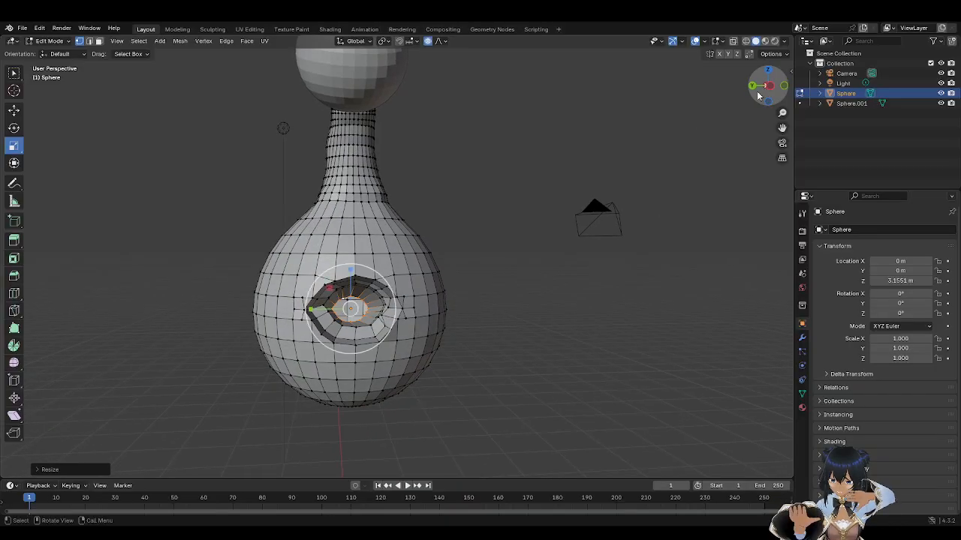
left_click(13, 239)
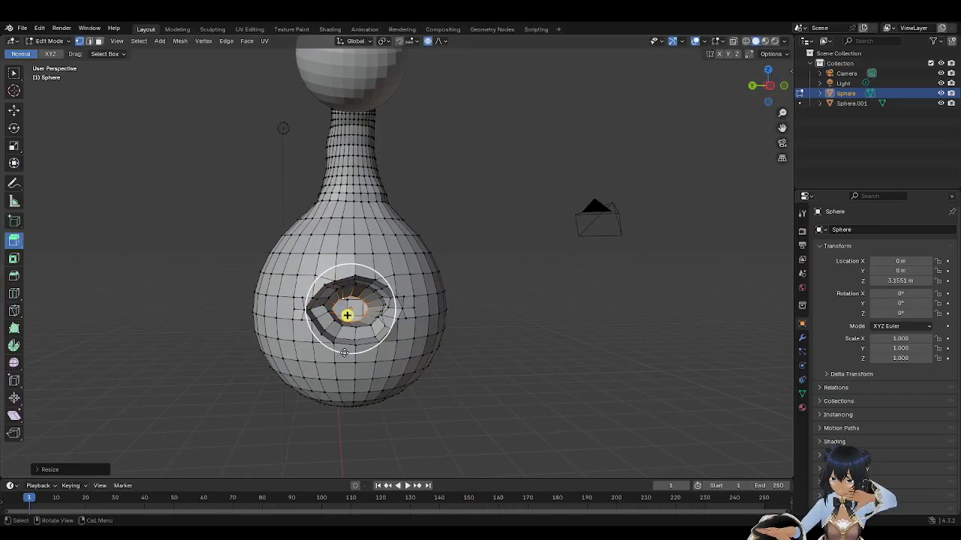
left_click_drag(770, 97, 455, 304)
left_click_drag(767, 88, 858, 83)
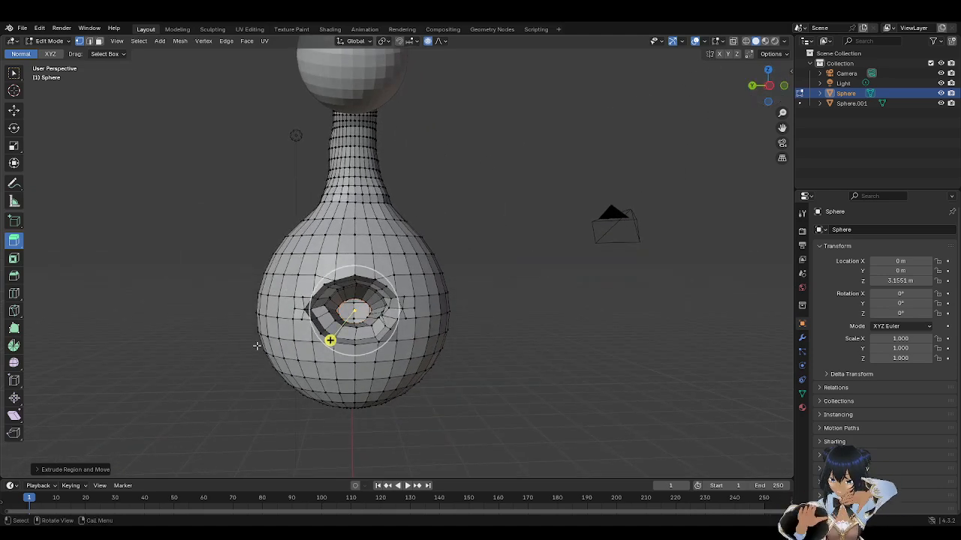
left_click(14, 146)
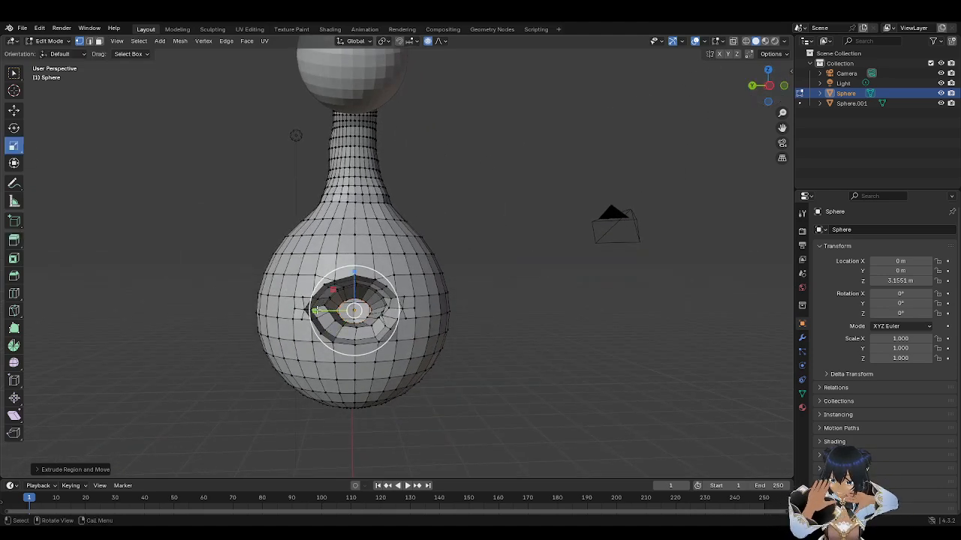
left_click_drag(317, 310, 336, 312)
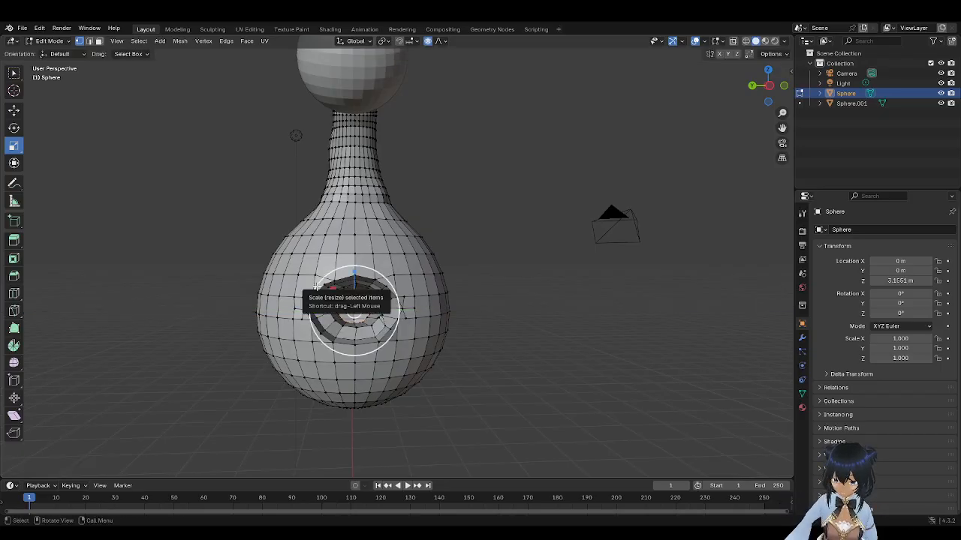
Step: Scale the innermost loop of the cavity down uniformly and keep the loop selected
left_click_drag(313, 284, 335, 306)
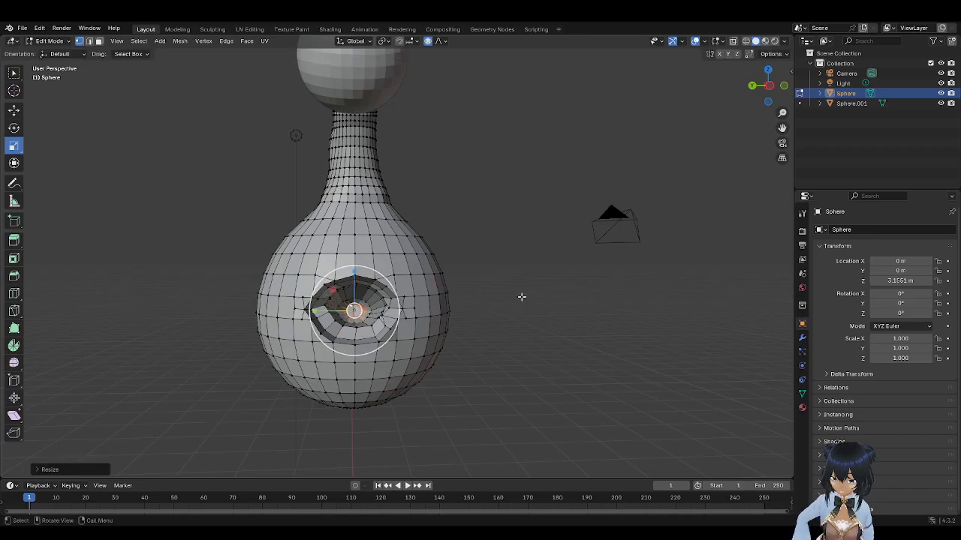
left_click(652, 203)
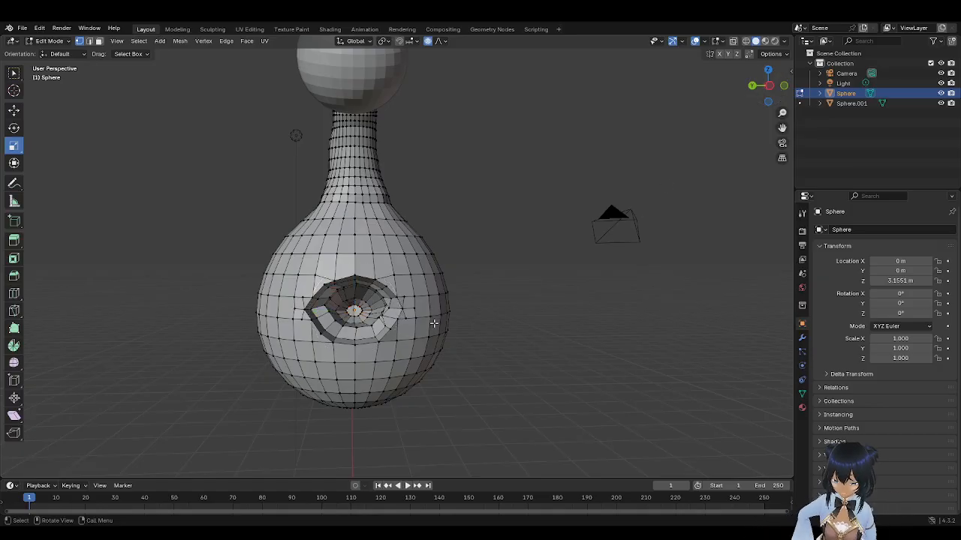
key("ctrl+z")
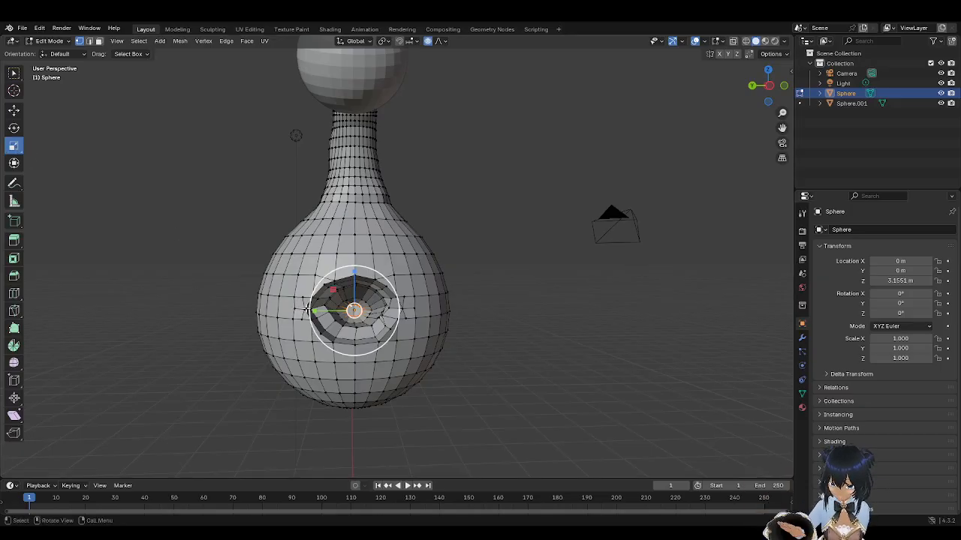
Step: Extrude the innermost loop a short distance deeper into the lower sphere
left_click(14, 240)
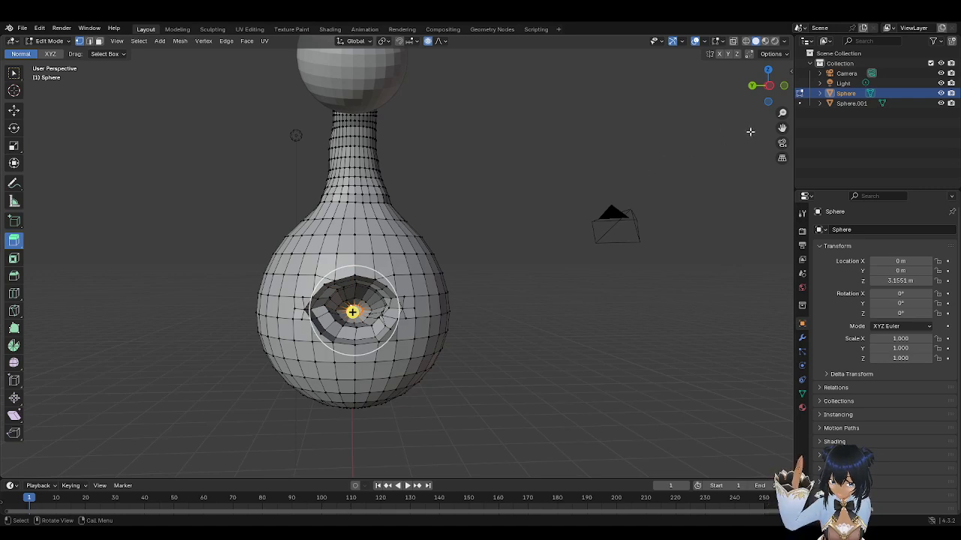
left_click_drag(771, 88, 693, 128)
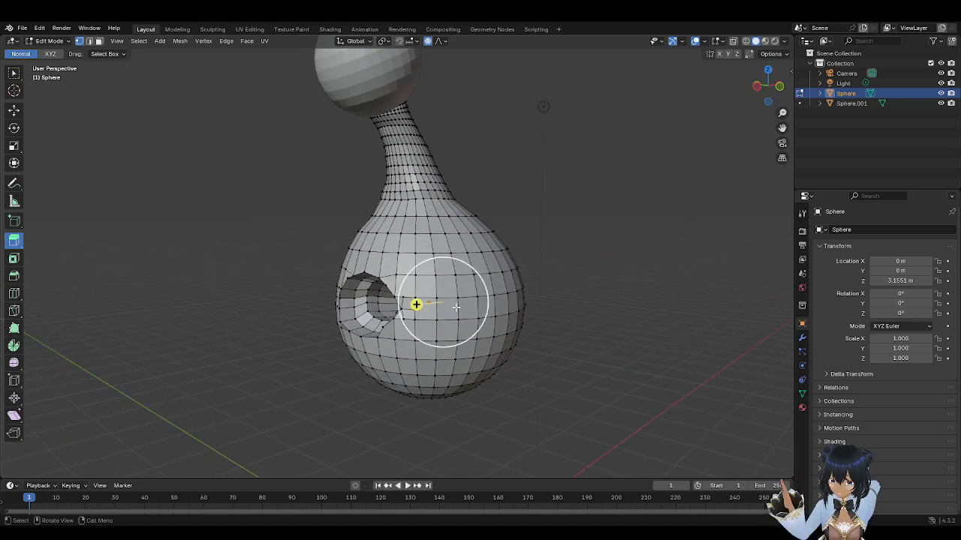
left_click_drag(415, 304, 385, 288)
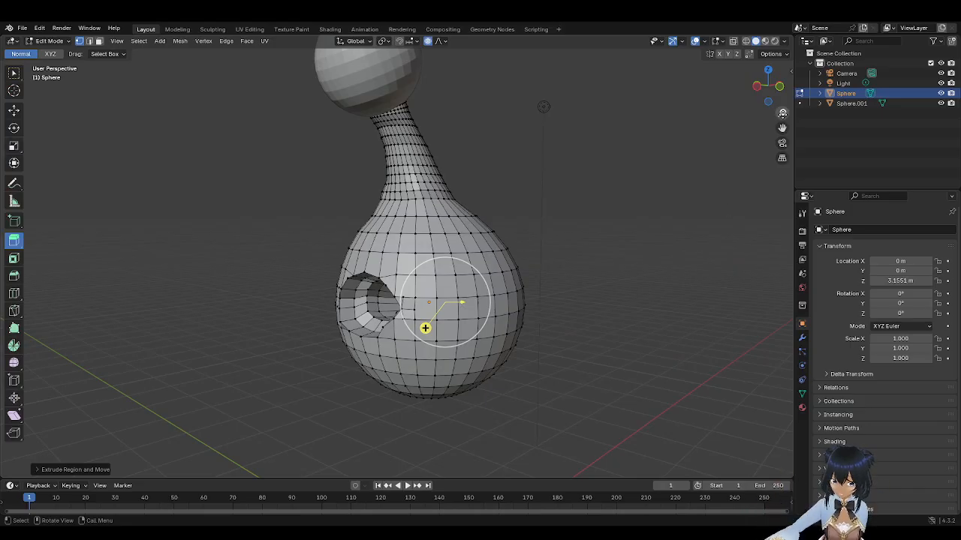
Step: Merge the innermost loop's vertices at their center to close the back of the cavity
mouse_move(768, 86)
left_mouse_down()
mouse_move(788, 90)
mouse_move(779, 88)
left_mouse_up()
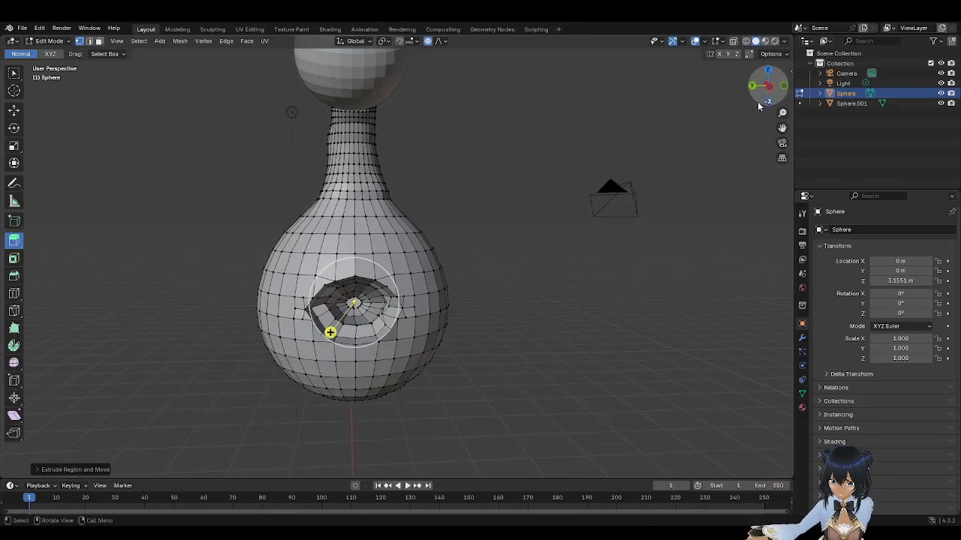
right_click(529, 368)
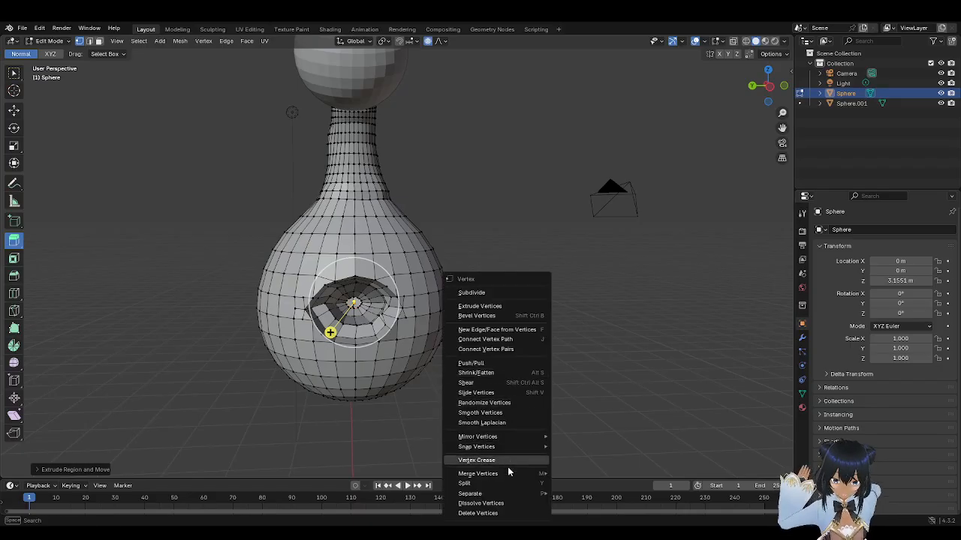
mouse_move(513, 471)
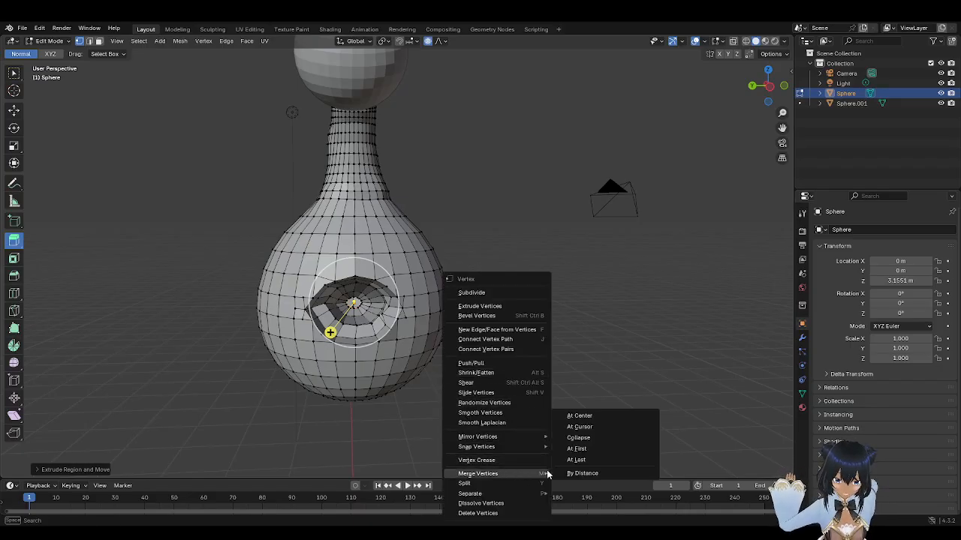
left_click(578, 417)
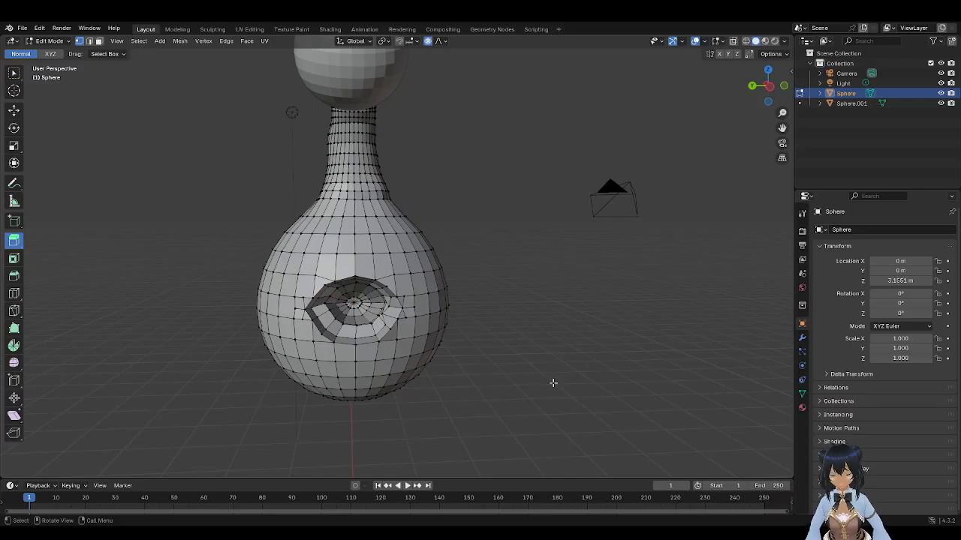
Step: Move a single vertex on the cavity's inner side wall slightly along the Y axis
mouse_move(768, 84)
left_mouse_down()
mouse_move(784, 87)
mouse_move(754, 88)
left_mouse_up()
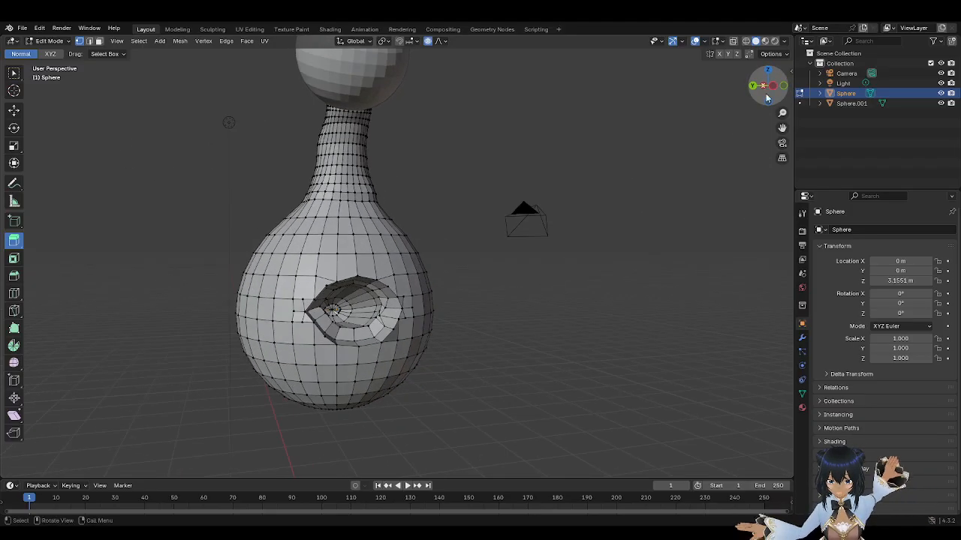
left_click(380, 316)
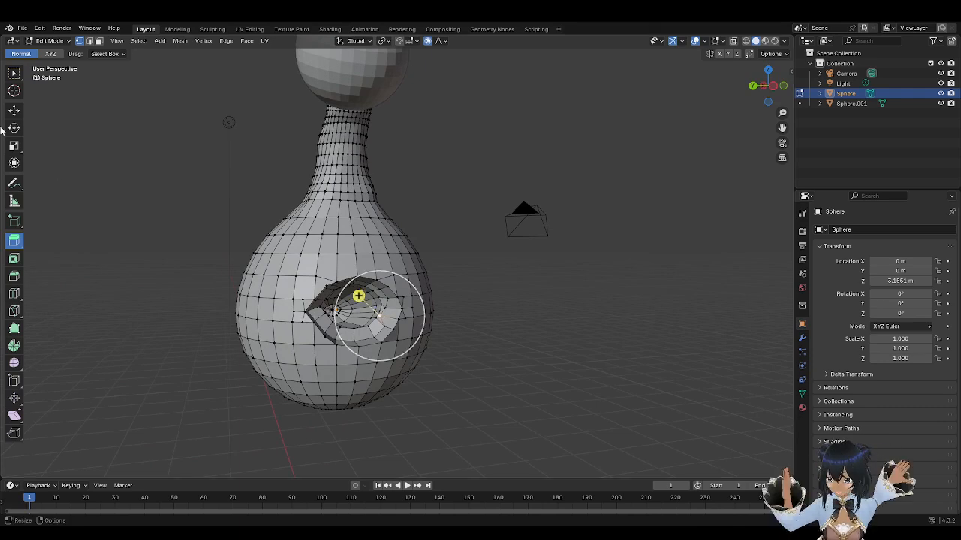
left_click(13, 110)
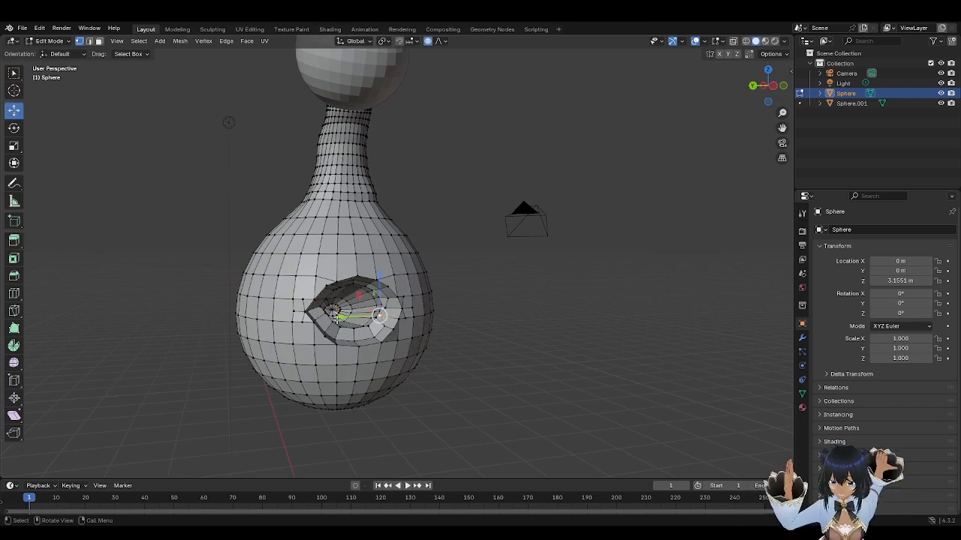
left_click_drag(335, 316, 365, 322)
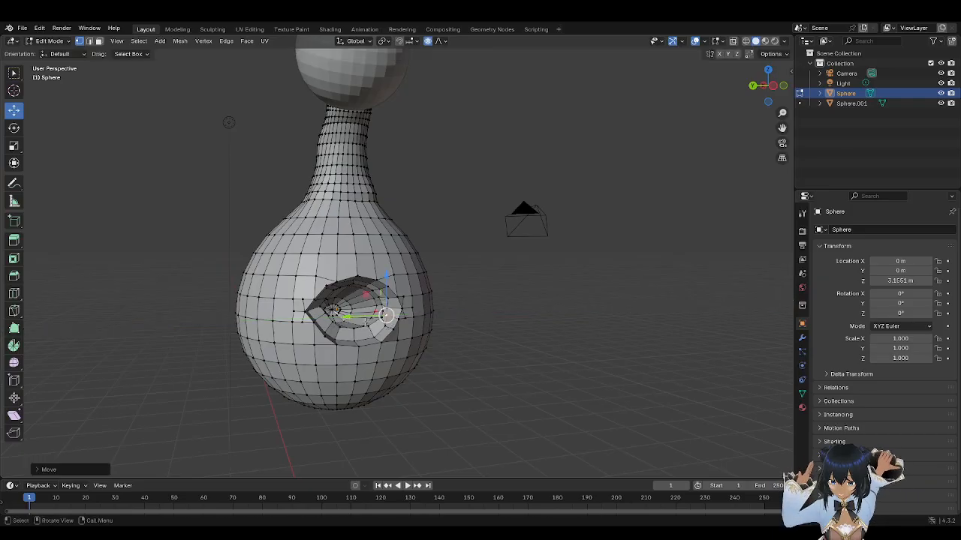
Step: Turn off proportional editing and reposition the same cavity wall vertex along Y and slightly down along Z
left_click(428, 41)
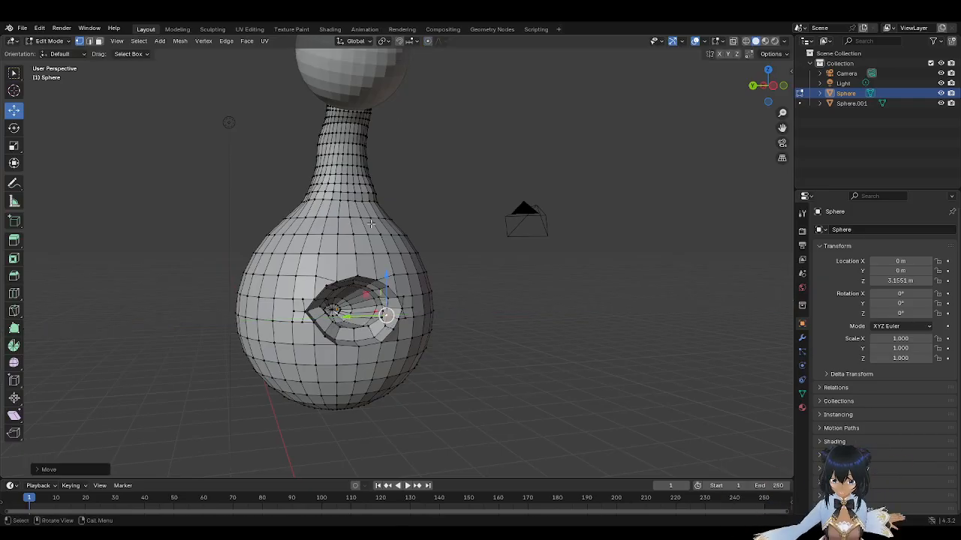
left_click(199, 336)
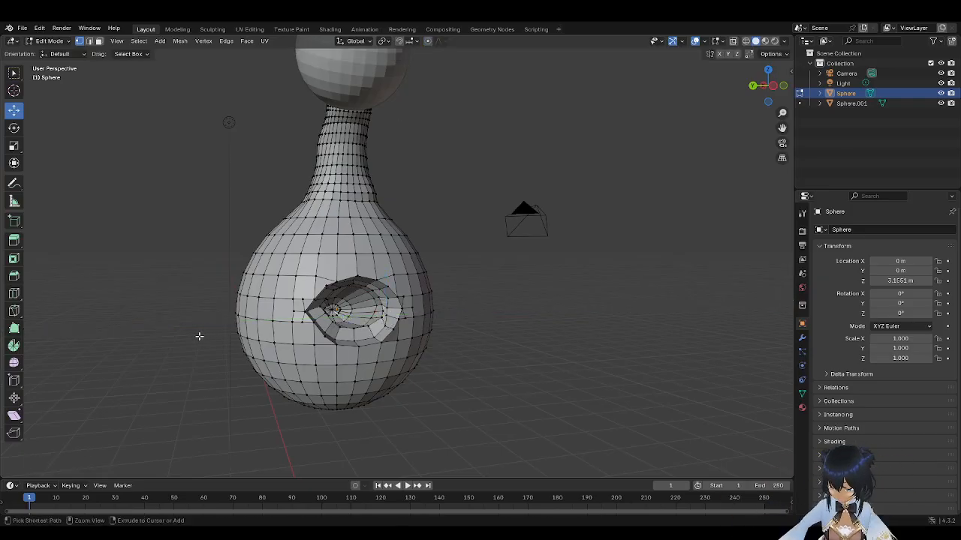
key("ctrl+z")
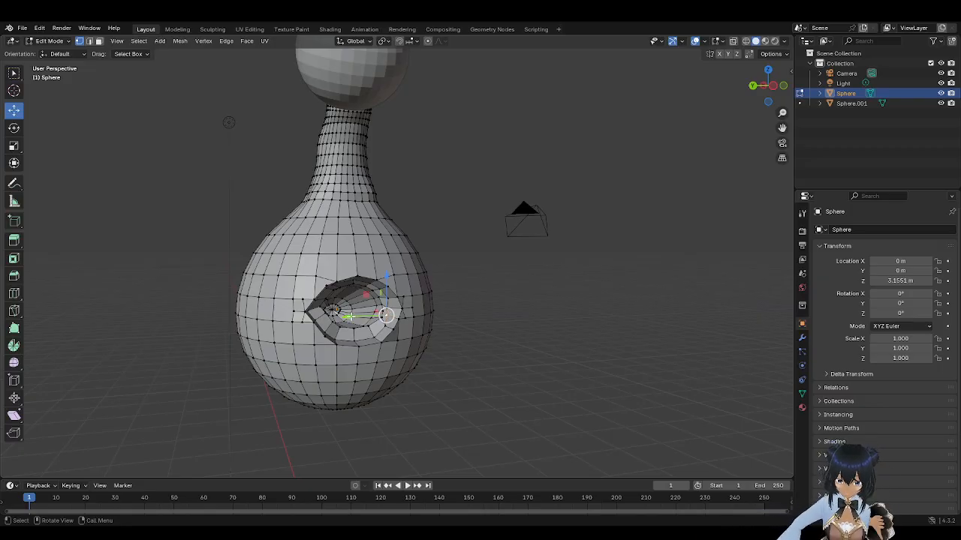
left_click_drag(348, 317, 371, 319)
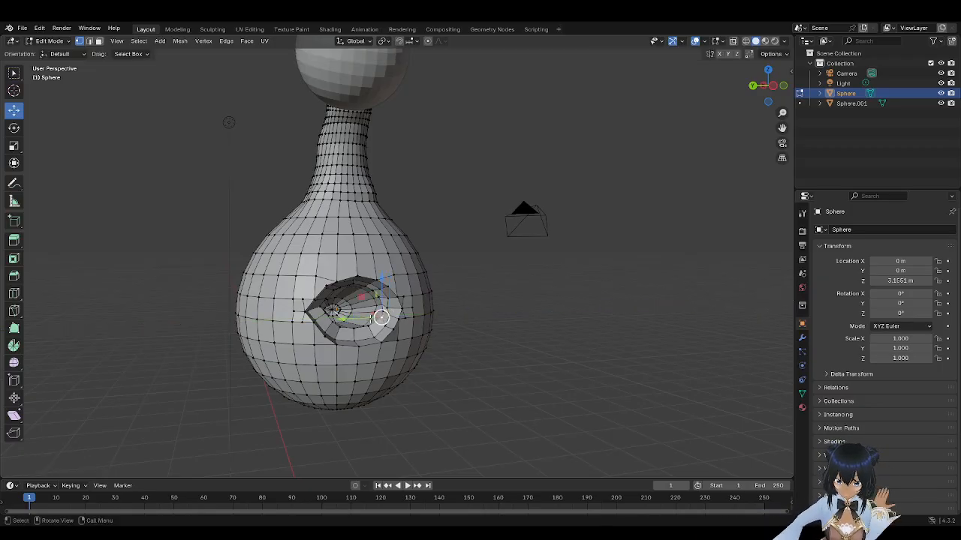
left_click_drag(381, 278, 376, 286)
left_click_drag(355, 323, 352, 323)
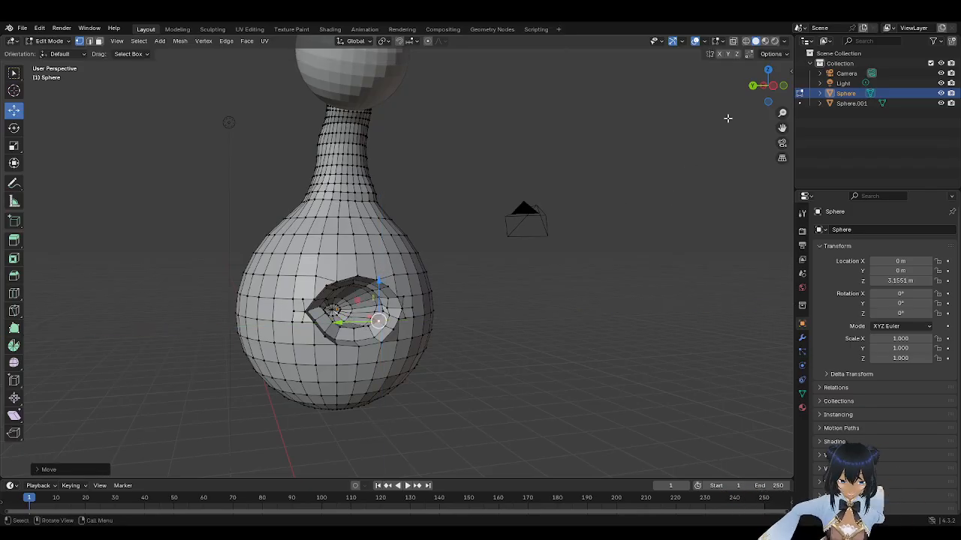
Step: Switch the sphere mesh to Sculpt Mode and choose the Grab brush for working on the cavity
left_click_drag(767, 84, 742, 86)
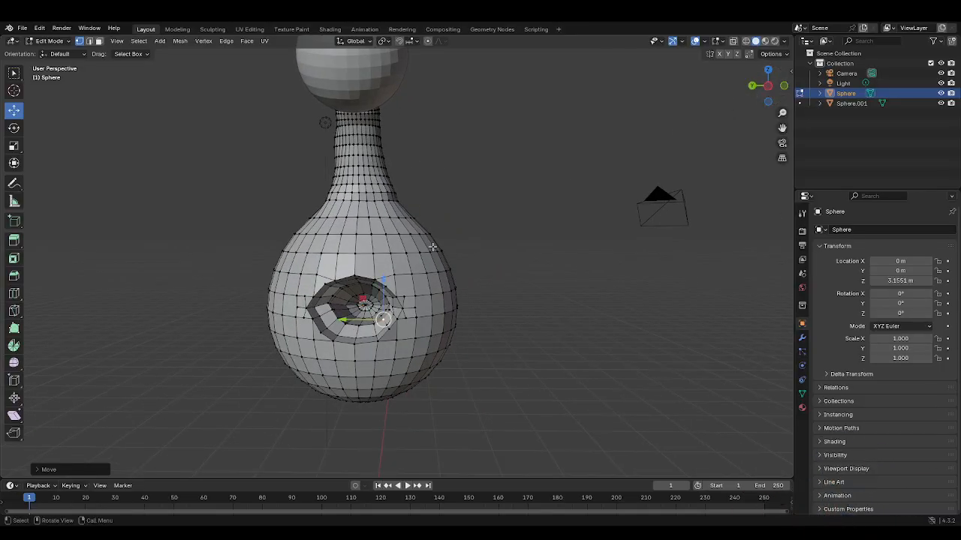
left_click_drag(767, 84, 786, 81)
left_click(45, 41)
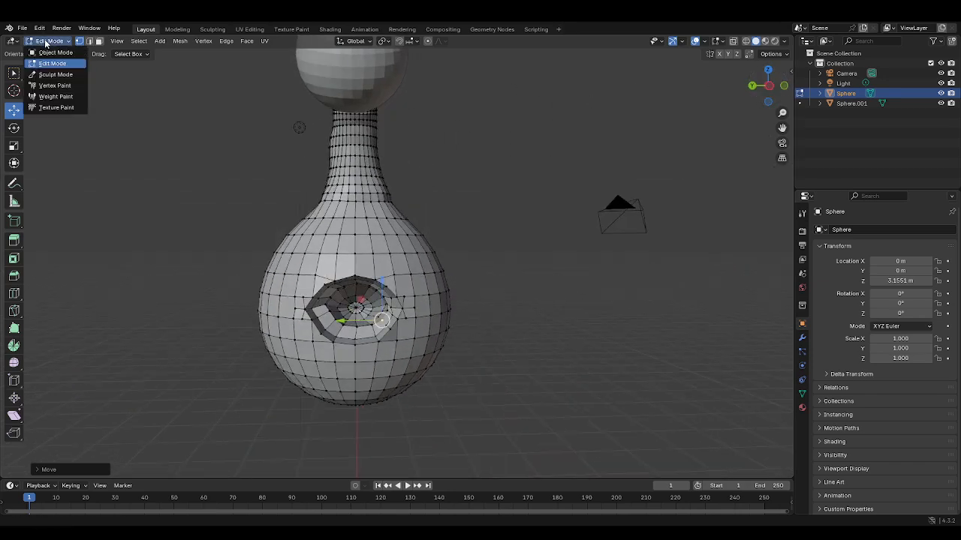
left_click(63, 74)
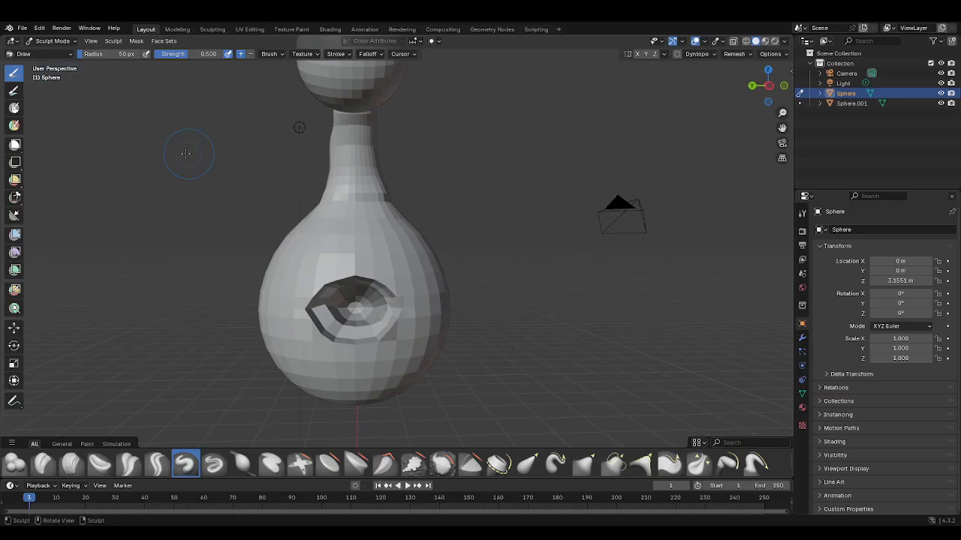
mouse_move(768, 86)
left_mouse_down()
mouse_move(780, 85)
mouse_move(754, 96)
left_mouse_up()
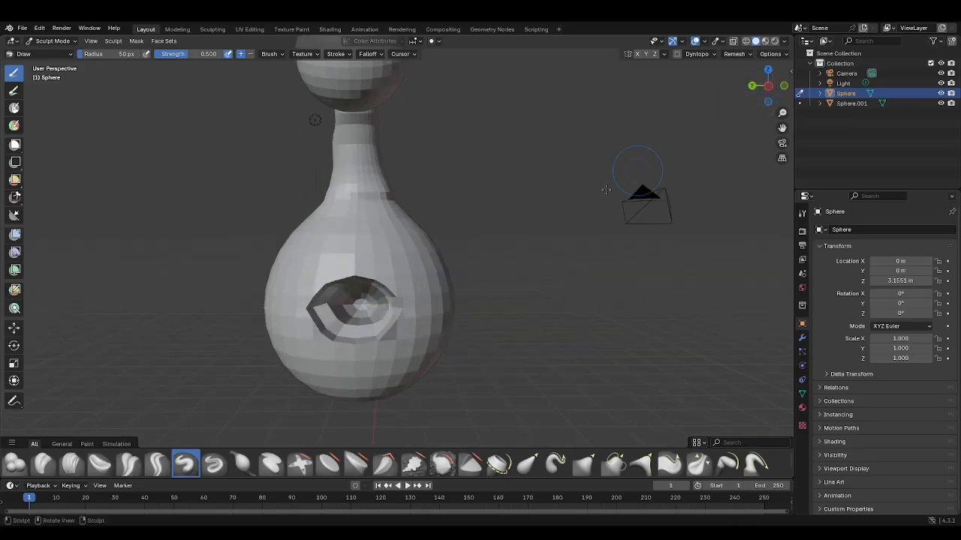
right_click(330, 308)
right_click(336, 307)
scroll(330, 317, "up", 4)
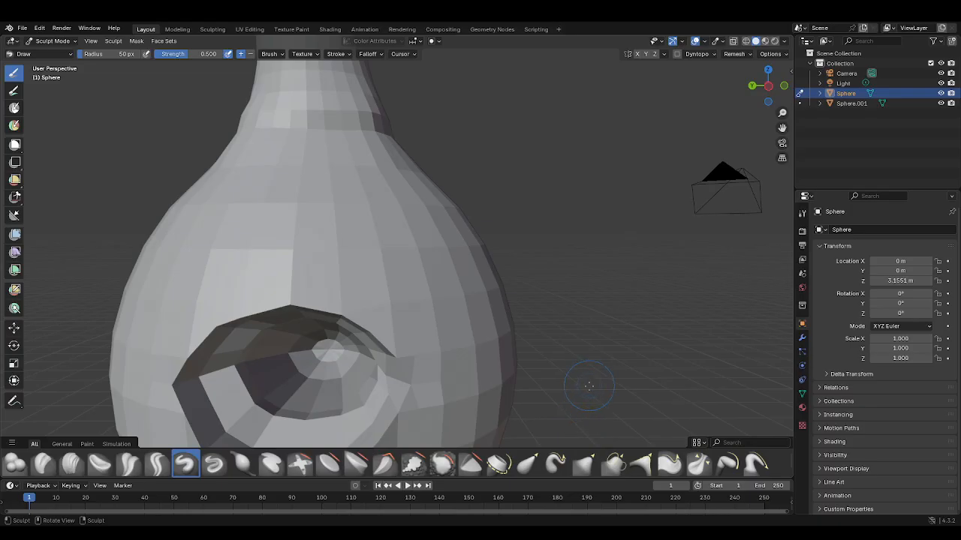
left_click(590, 466)
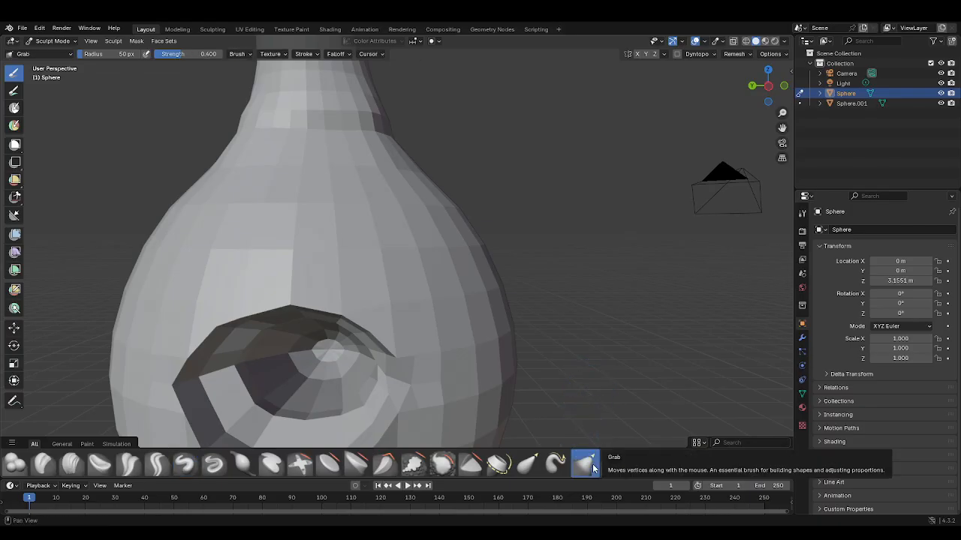
Step: Adjust the cavity's inner ring with short Grab strokes along its lower edge, side and upper wall
left_click_drag(255, 386, 262, 406)
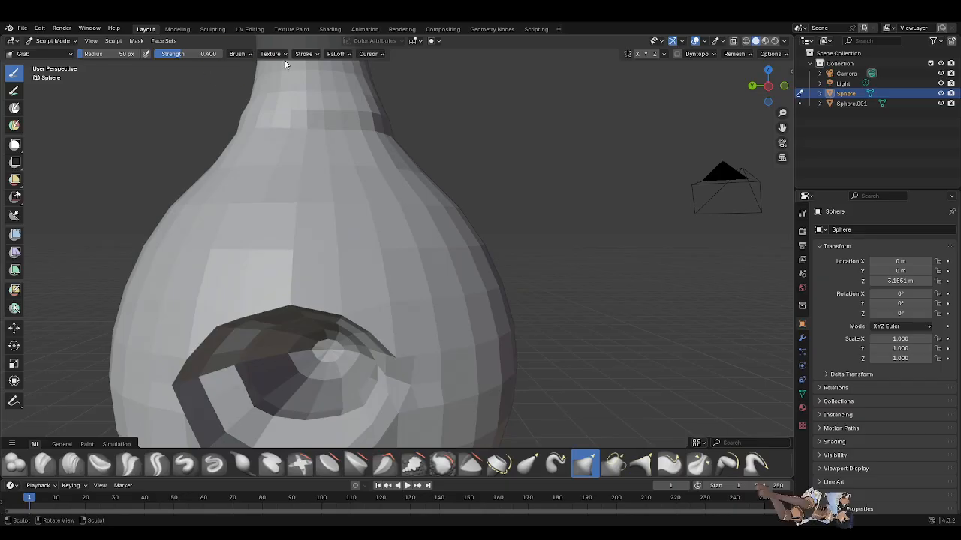
left_click(433, 42)
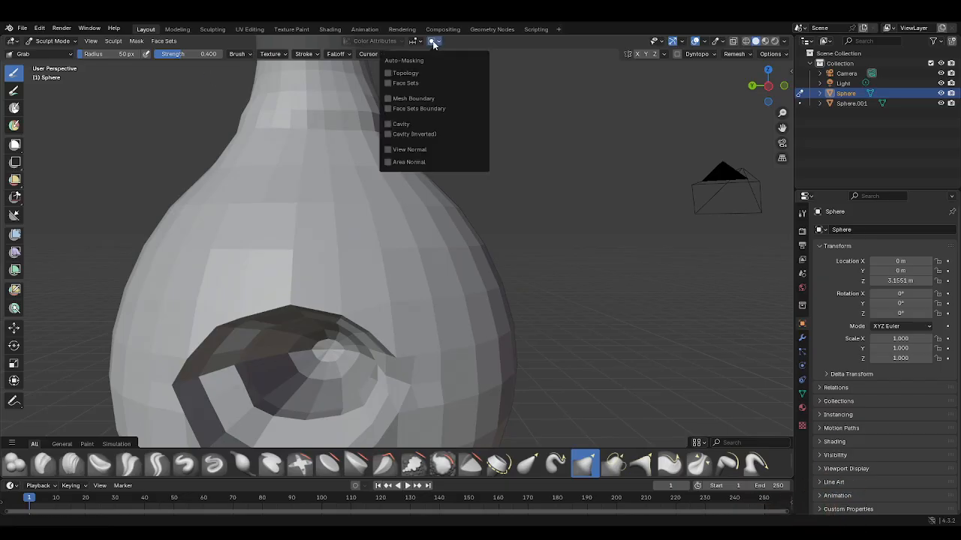
mouse_move(312, 415)
left_mouse_down()
mouse_move(322, 426)
mouse_move(295, 425)
left_mouse_up()
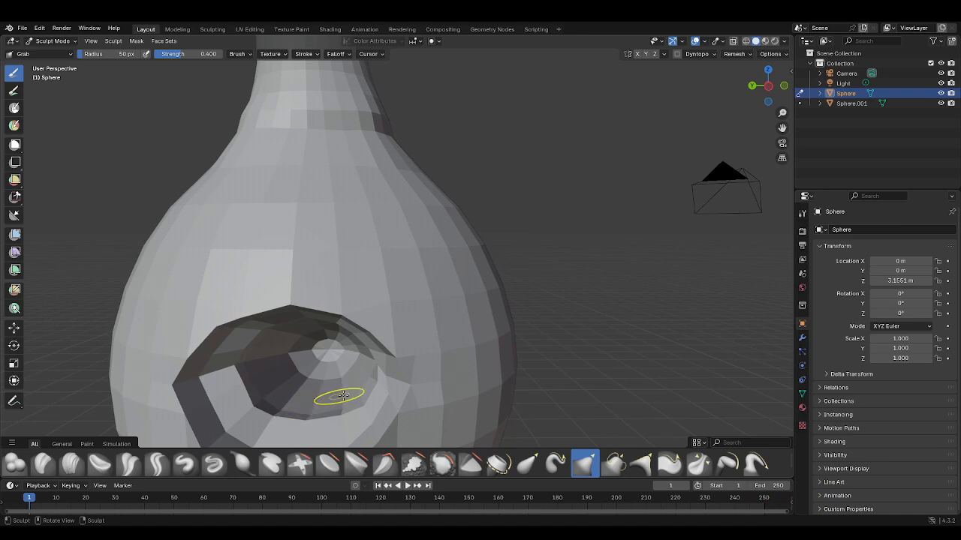
left_click_drag(369, 393, 383, 391)
mouse_move(354, 346)
left_mouse_down()
mouse_move(357, 335)
mouse_move(310, 312)
left_mouse_up()
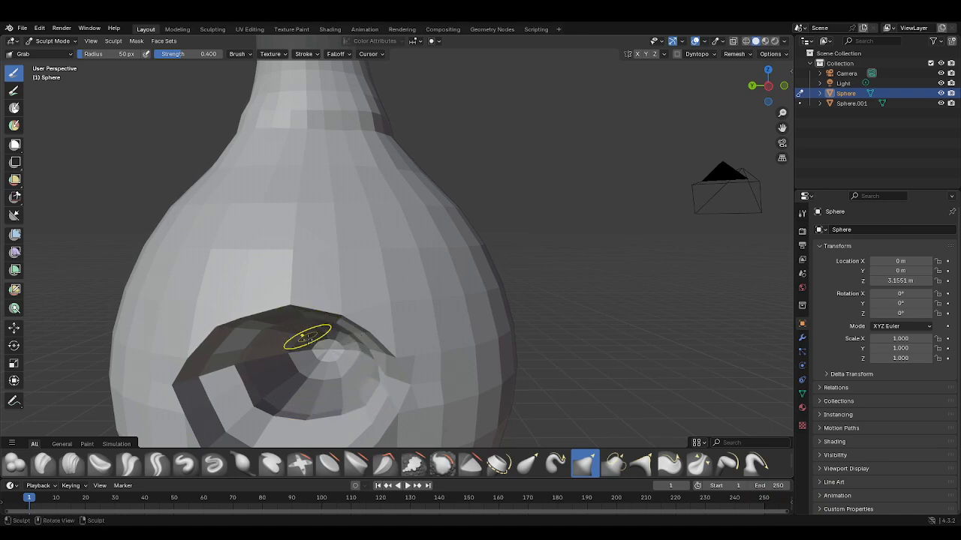
mouse_move(301, 366)
left_mouse_down()
mouse_move(310, 425)
mouse_move(329, 429)
left_mouse_up()
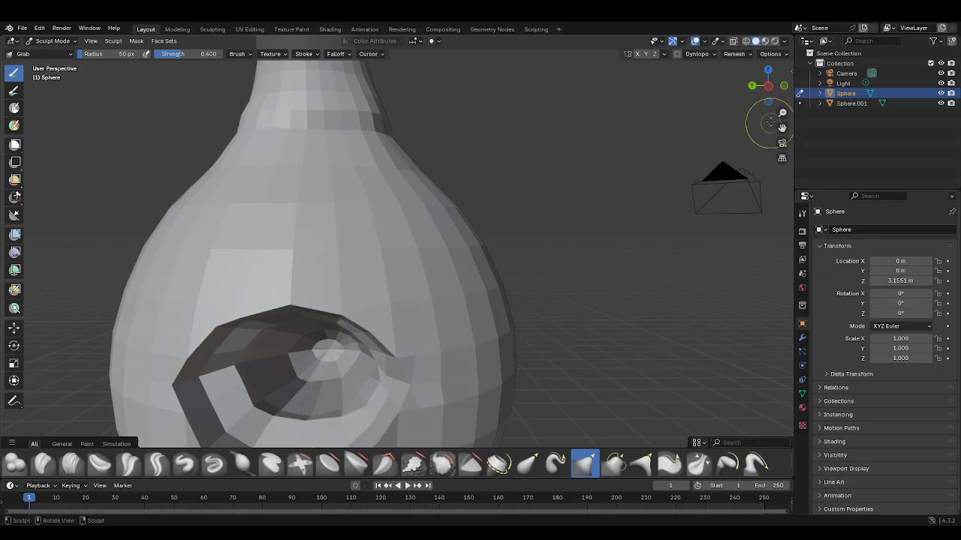
Step: Even out the cavity's inner walls with further Grab strokes around the ring, working from the front and from an angle
scroll(299, 391, "down", 1)
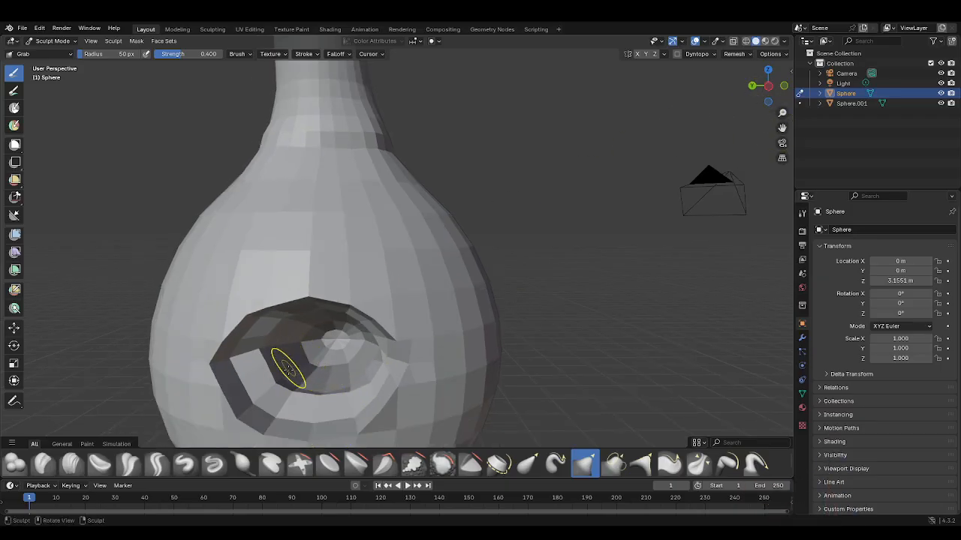
mouse_move(293, 384)
left_mouse_down()
mouse_move(276, 388)
mouse_move(278, 404)
mouse_move(319, 413)
mouse_move(357, 405)
left_mouse_up()
left_click_drag(376, 353, 386, 350)
mouse_move(348, 324)
left_mouse_down()
mouse_move(349, 310)
mouse_move(293, 331)
left_mouse_up()
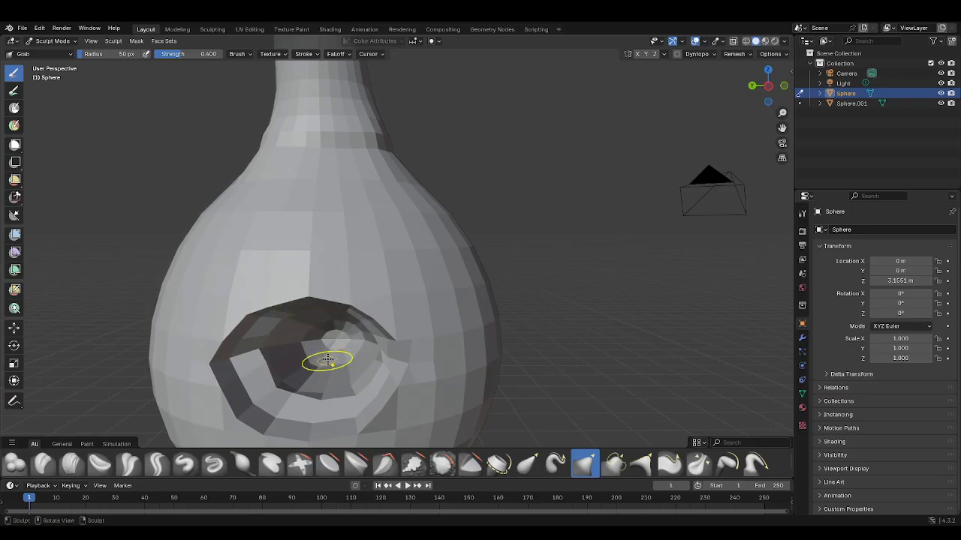
mouse_move(332, 365)
left_mouse_down()
mouse_move(329, 377)
mouse_move(337, 361)
mouse_move(355, 363)
mouse_move(361, 380)
left_mouse_up()
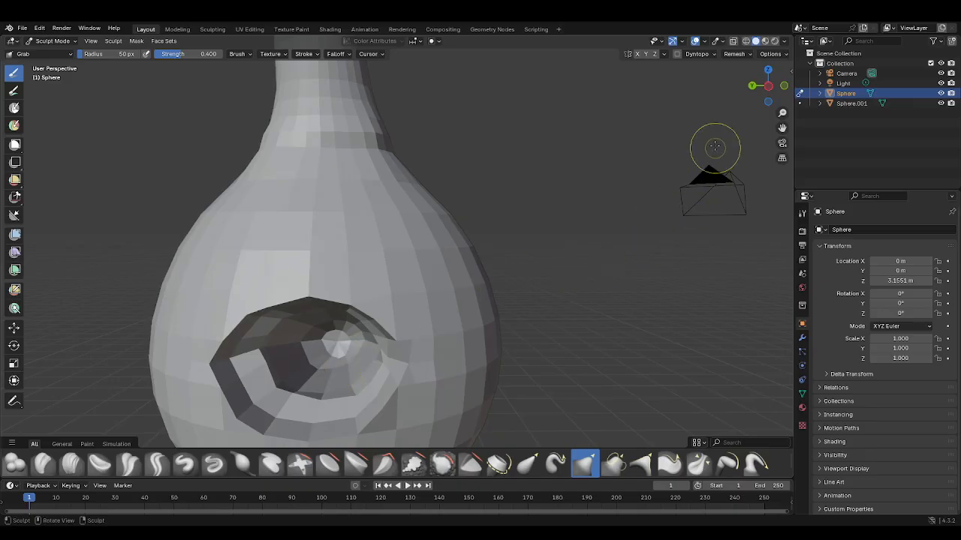
left_click_drag(784, 84, 743, 90)
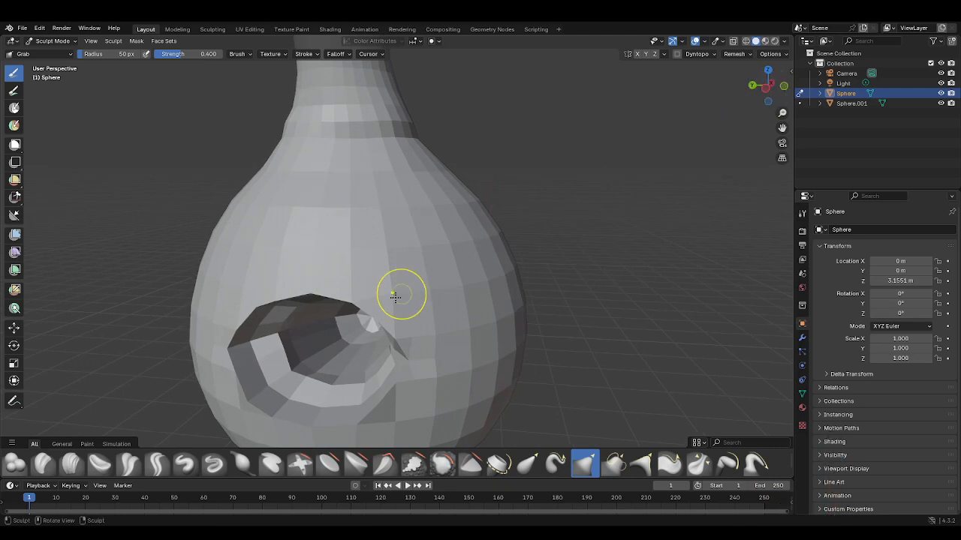
mouse_move(286, 373)
left_mouse_down()
mouse_move(317, 380)
mouse_move(316, 399)
mouse_move(377, 384)
left_mouse_up()
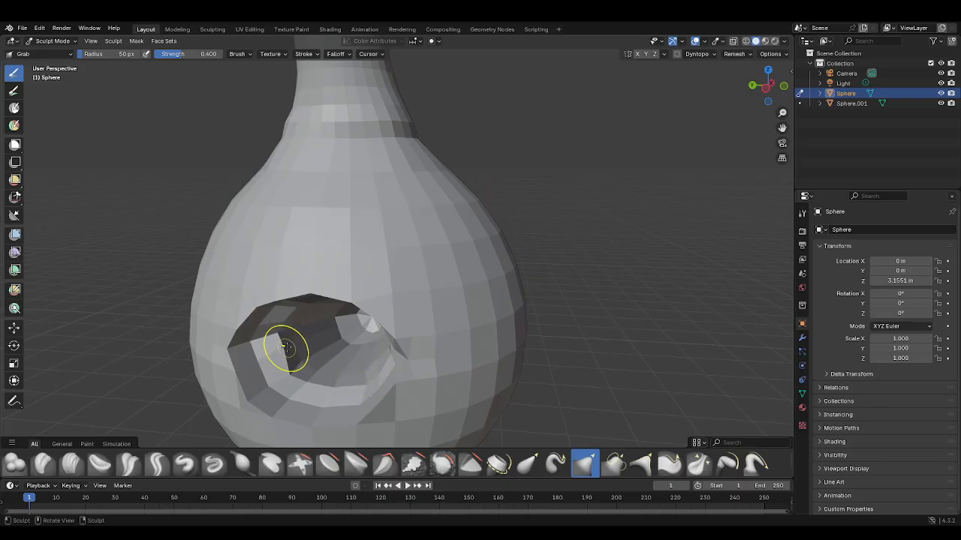
Step: Refine the cavity's walls with further Grab strokes near the upper rim and across the lower inner wall
mouse_move(280, 343)
left_mouse_down()
mouse_move(263, 350)
mouse_move(283, 321)
mouse_move(274, 321)
left_mouse_up()
left_click_drag(270, 324, 264, 327)
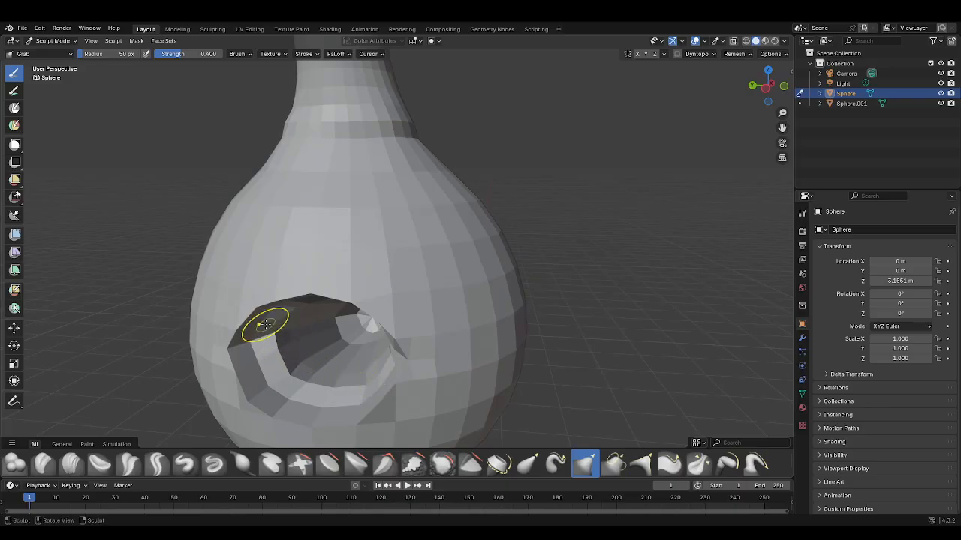
left_click_drag(773, 88, 763, 83)
mouse_move(301, 335)
left_mouse_down()
mouse_move(307, 325)
mouse_move(302, 347)
mouse_move(253, 317)
mouse_move(277, 310)
mouse_move(354, 334)
mouse_move(365, 379)
mouse_move(386, 376)
left_mouse_up()
left_click_drag(764, 91, 760, 121)
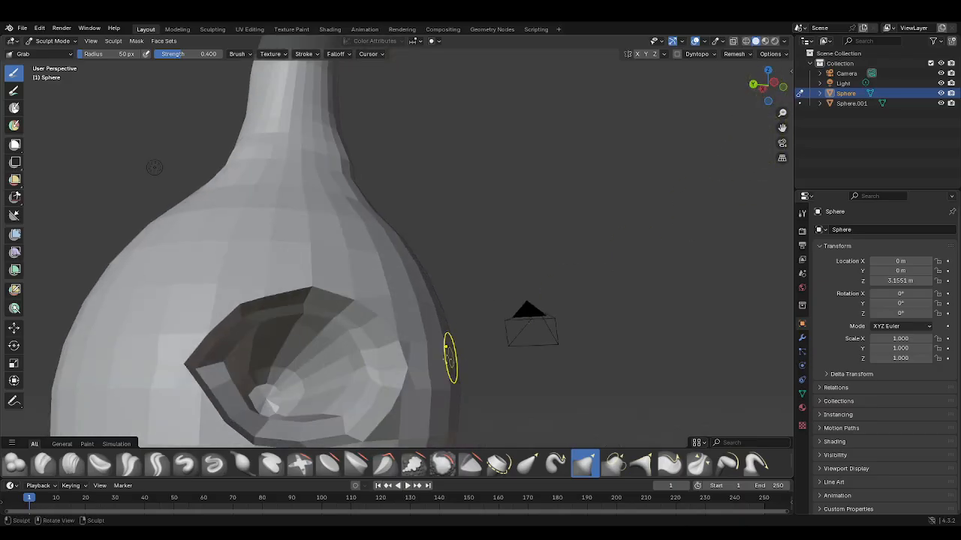
mouse_move(361, 372)
left_mouse_down()
mouse_move(343, 423)
mouse_move(312, 426)
mouse_move(313, 439)
left_mouse_up()
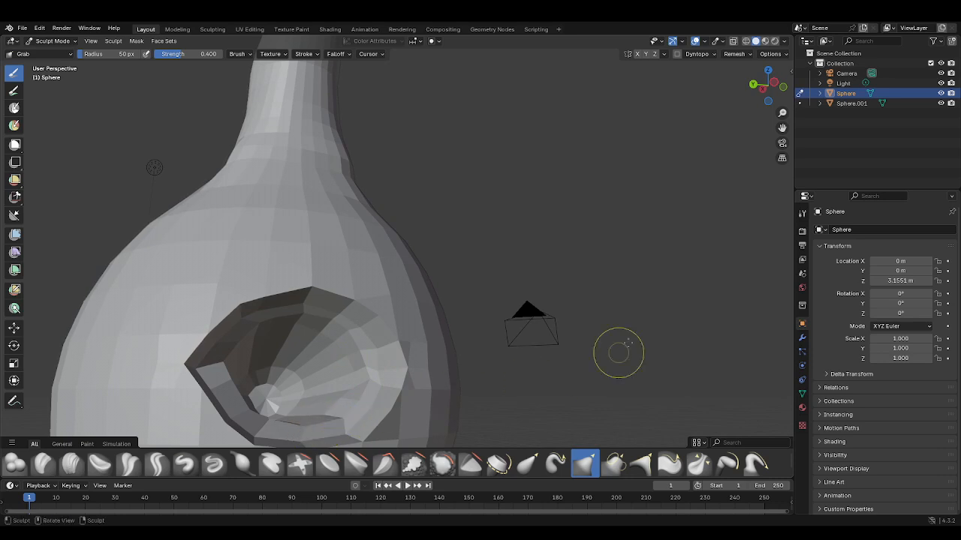
mouse_move(781, 85)
left_mouse_down()
mouse_move(759, 94)
mouse_move(770, 87)
left_mouse_up()
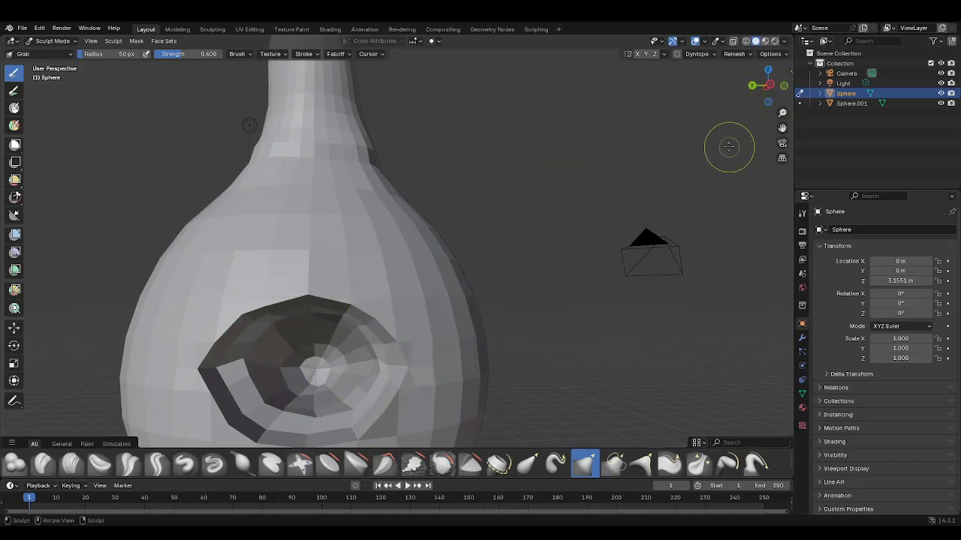
Step: Switch the bottle-shaped mesh from Sculpt Mode back to Edit Mode and check the cavity's shape
left_click(37, 42)
left_click(50, 62)
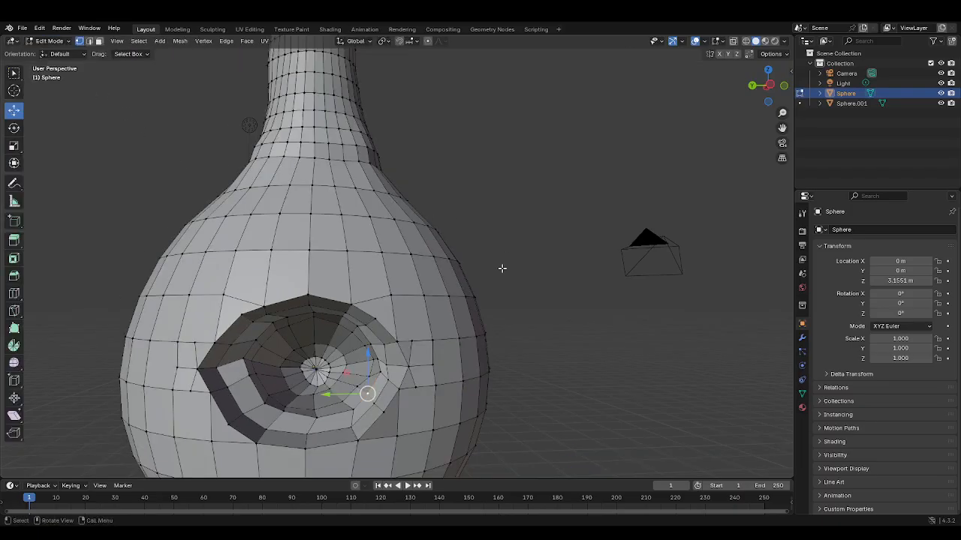
left_click_drag(778, 91, 804, 78)
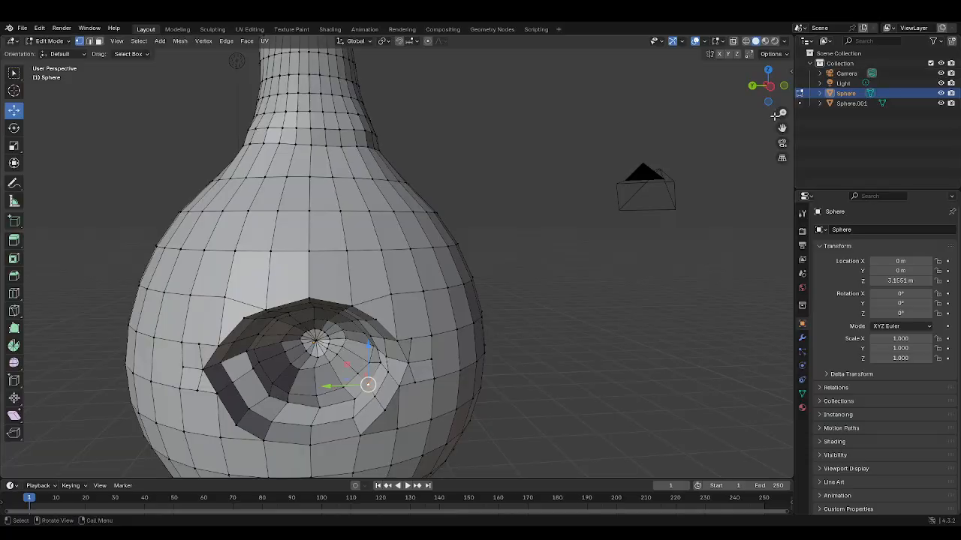
left_click_drag(782, 113, 783, 110)
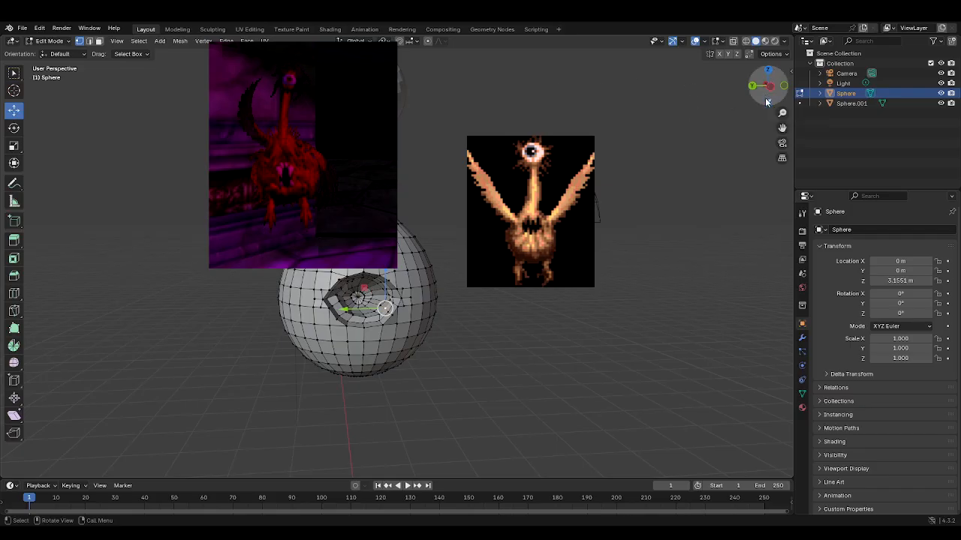
Step: Leave Edit Mode on the bottle-shaped mesh and enter it on the upper sphere, with all of its vertices deselected
left_click_drag(782, 128, 774, 205)
scroll(735, 153, "up", 4)
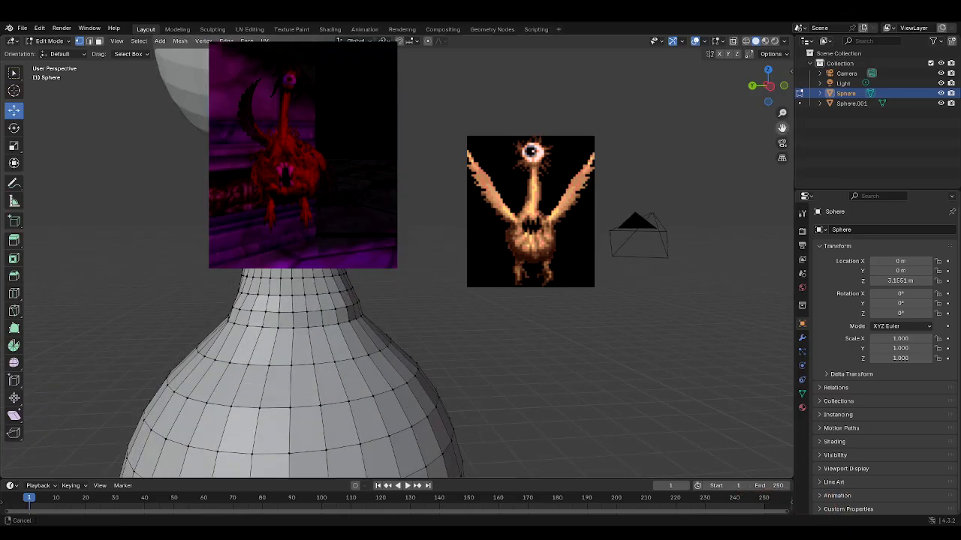
left_click_drag(782, 127, 832, 241)
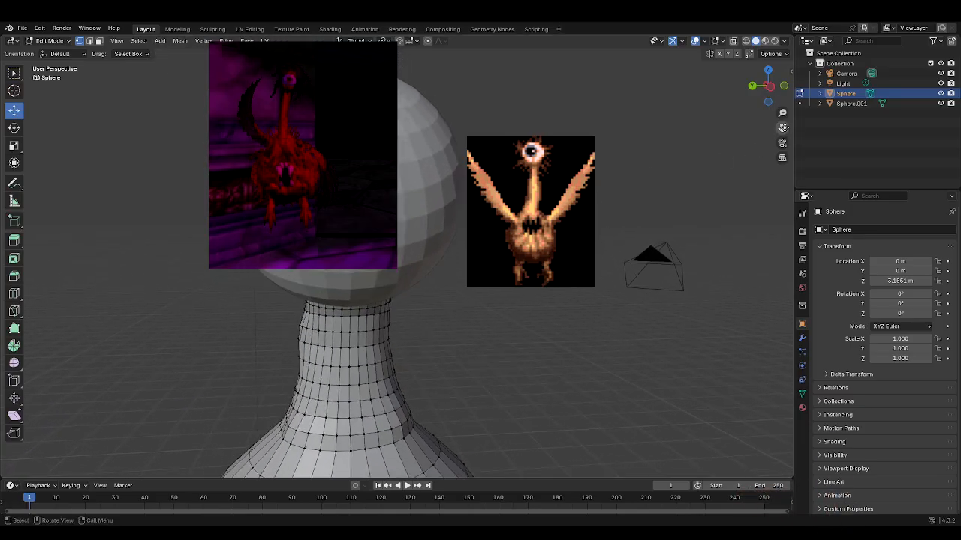
left_click(48, 41)
left_click(50, 54)
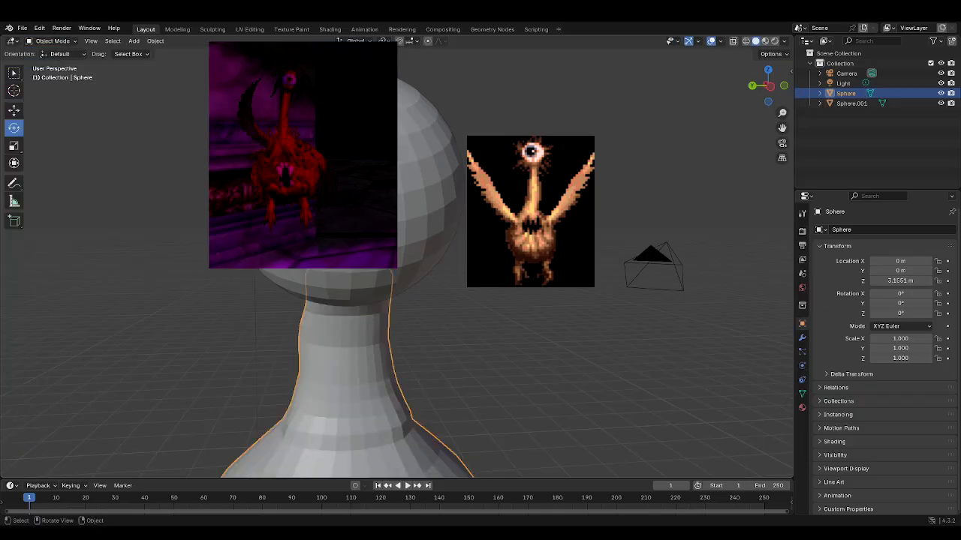
left_click(388, 183)
left_click(50, 40)
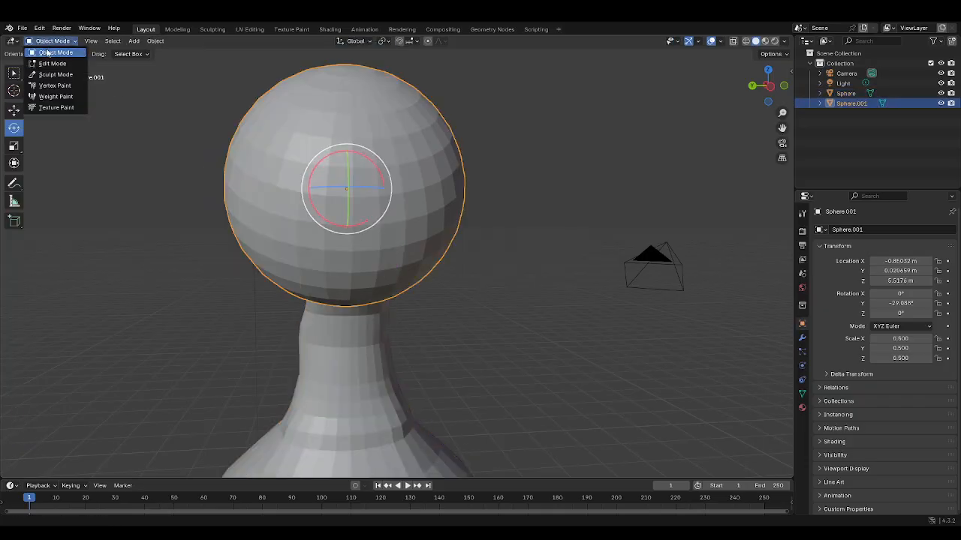
left_click(52, 63)
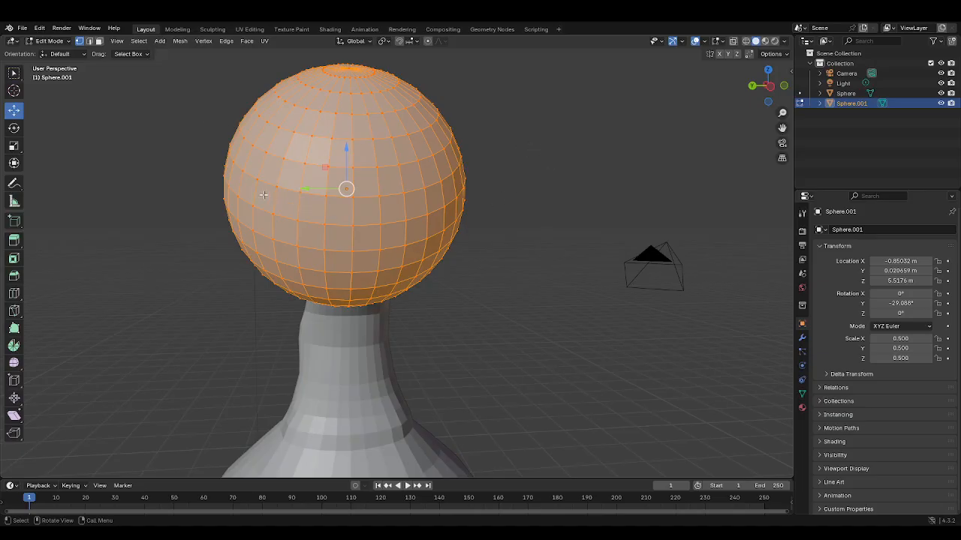
left_click(165, 240)
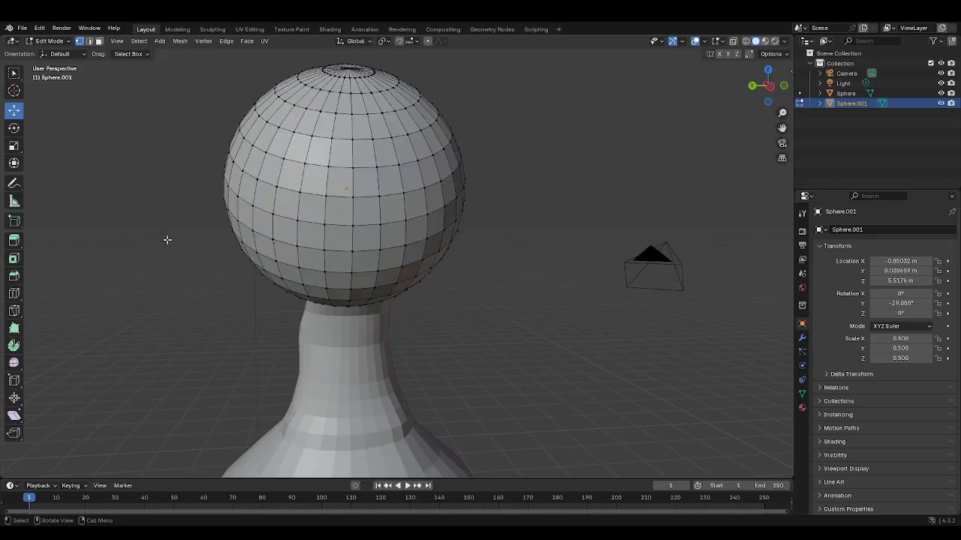
left_click(351, 166)
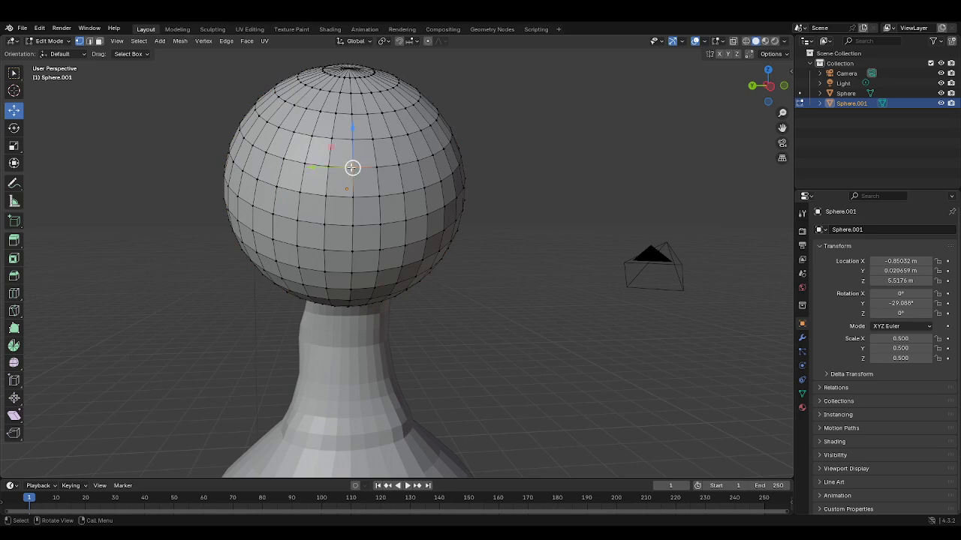
right_click(350, 166)
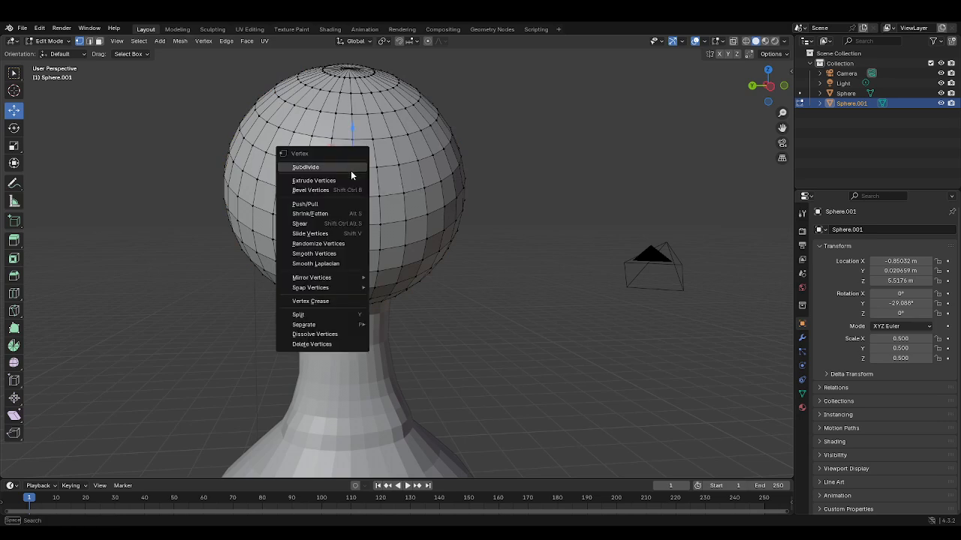
left_click(322, 341)
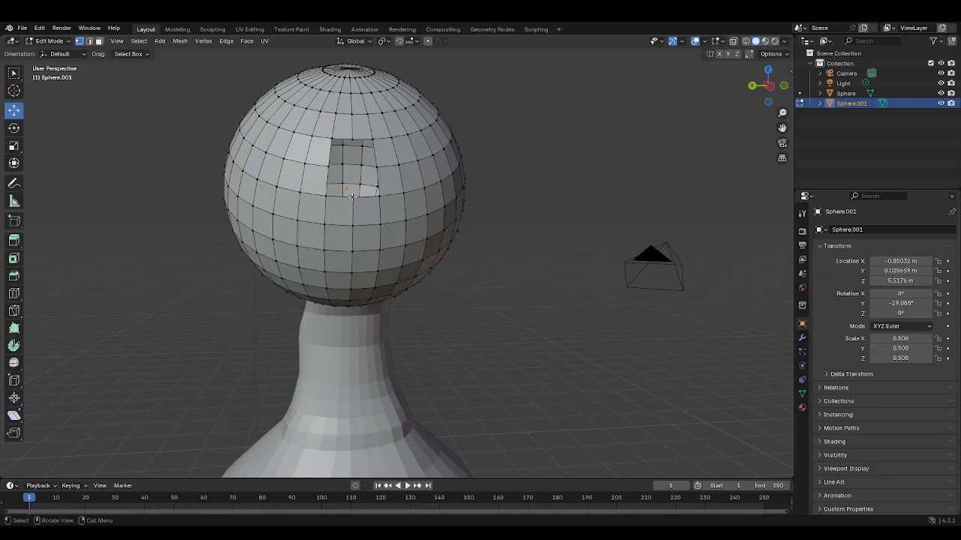
key("ctrl+z")
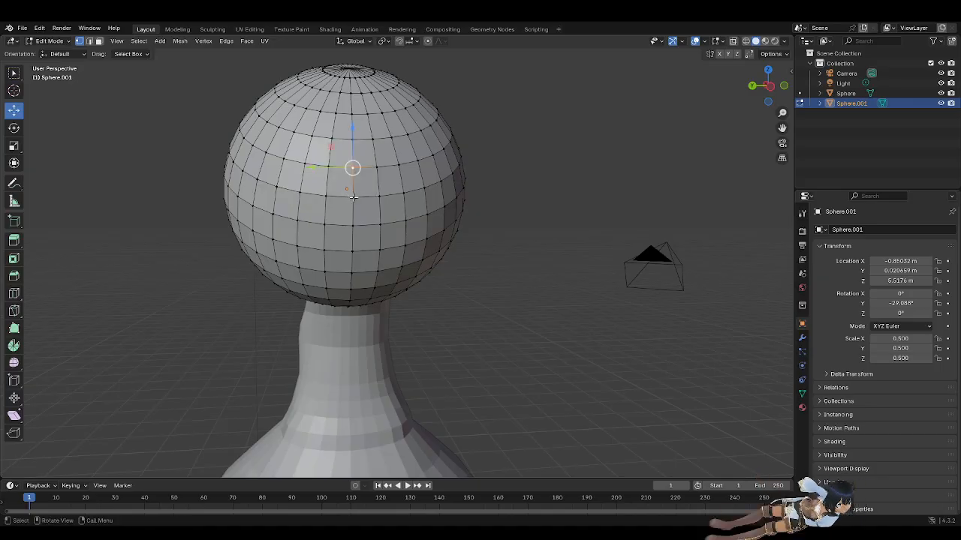
Step: Delete three neighbouring vertices in one row on the upper sphere's front to open a hole four faces wide and two high
key("ctrl+v")
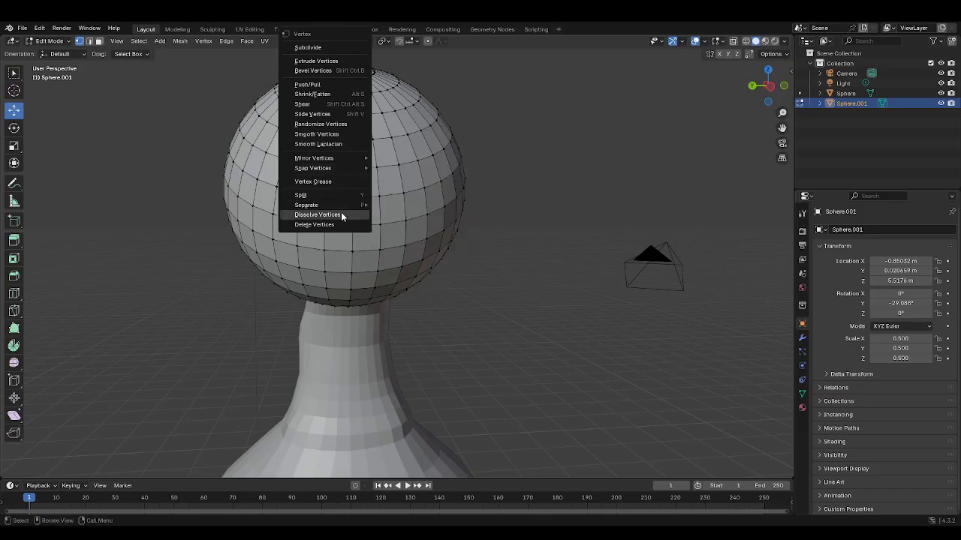
left_click(340, 224)
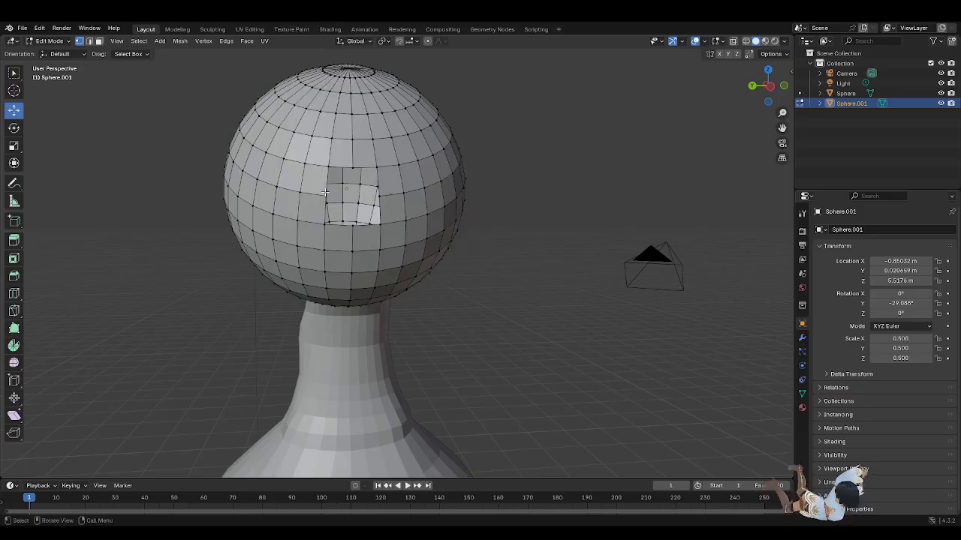
key("ctrl+v")
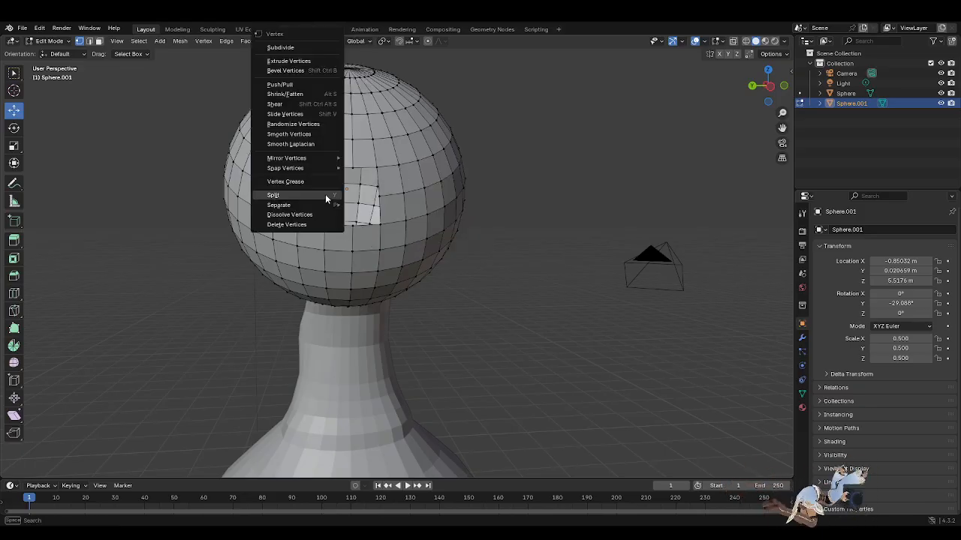
left_click(309, 222)
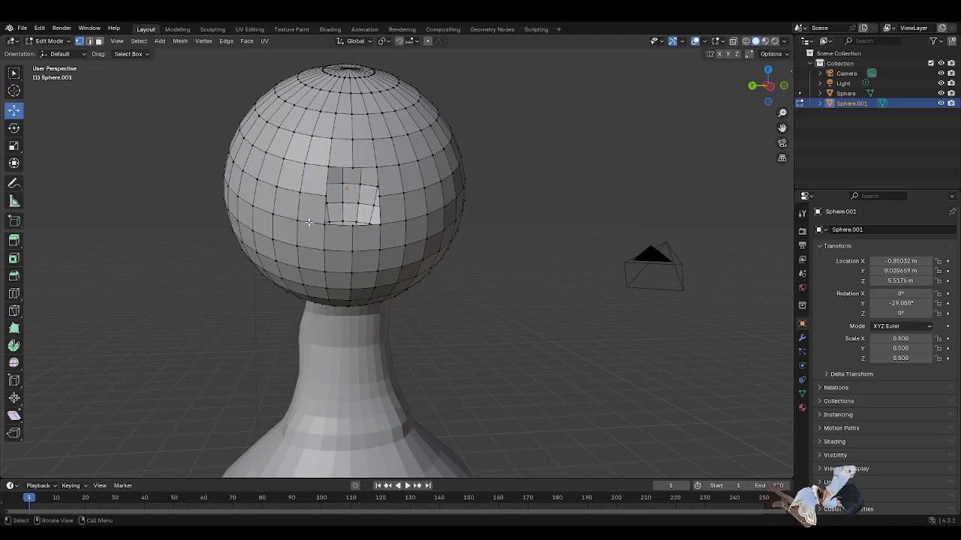
key("ctrl+v")
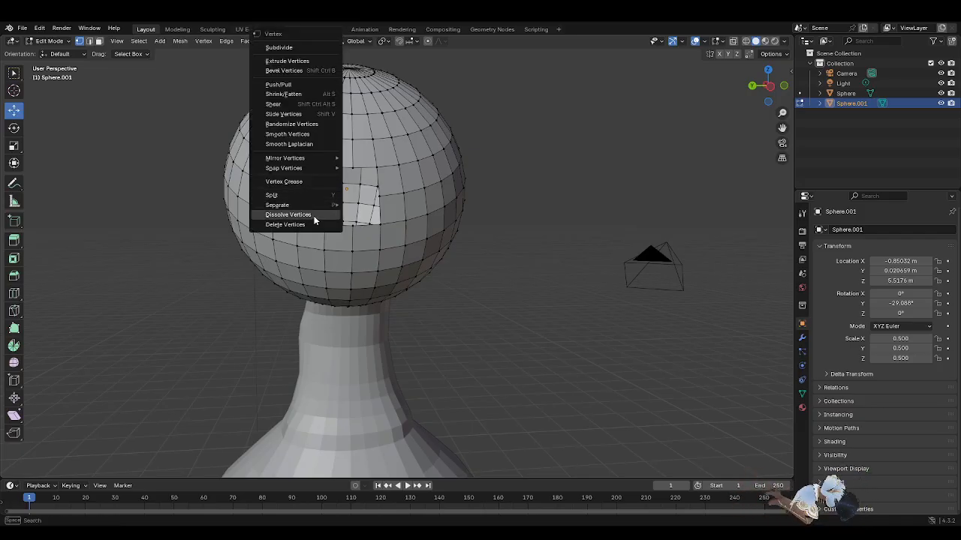
left_click(311, 225)
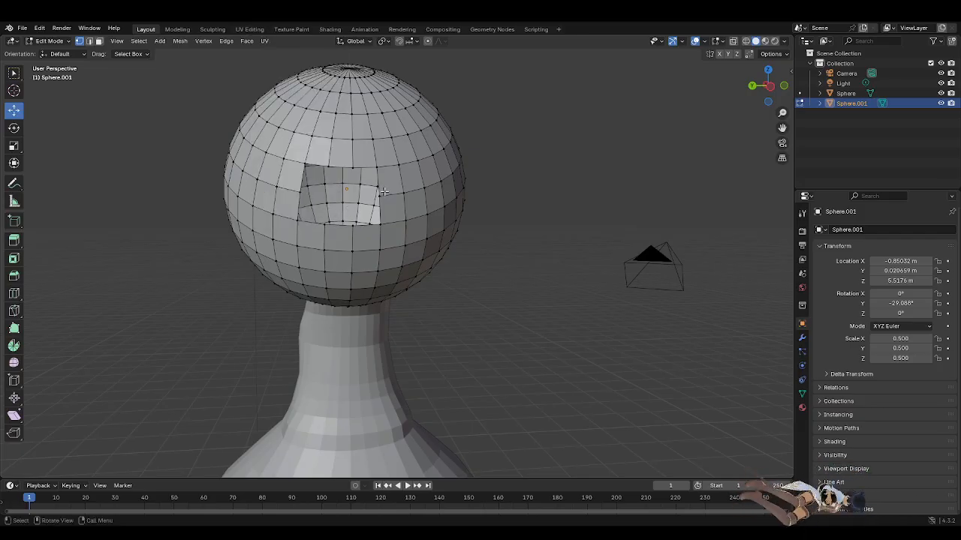
key("ctrl+v")
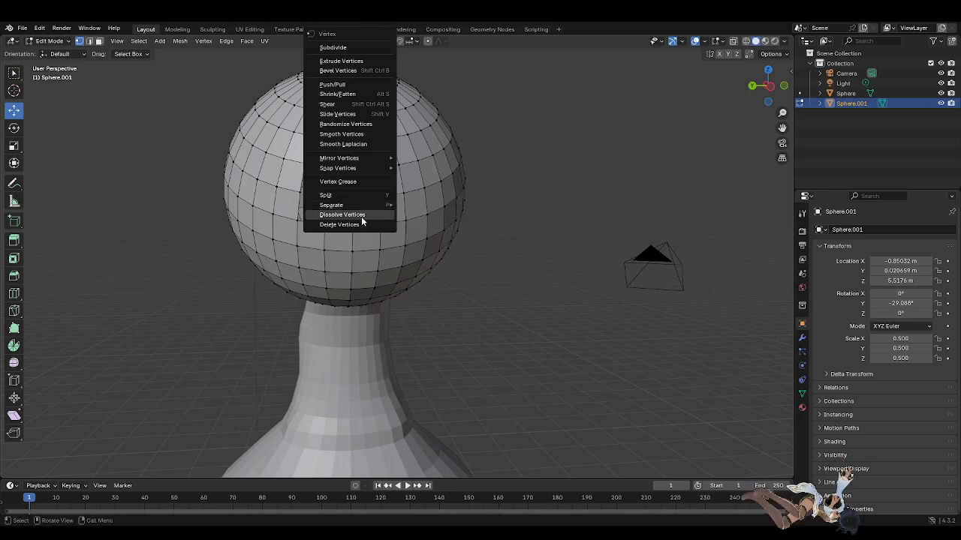
left_click(358, 224)
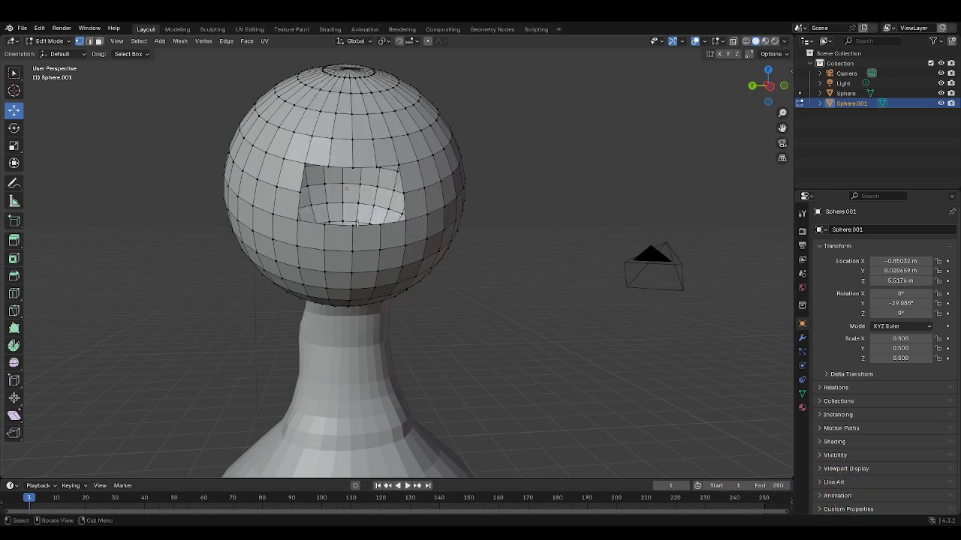
Step: Move the middle vertices on both sides of the upper sphere's hole outward along Y to widen it
left_click(299, 193)
key("g")
key("y")
left_click(262, 189)
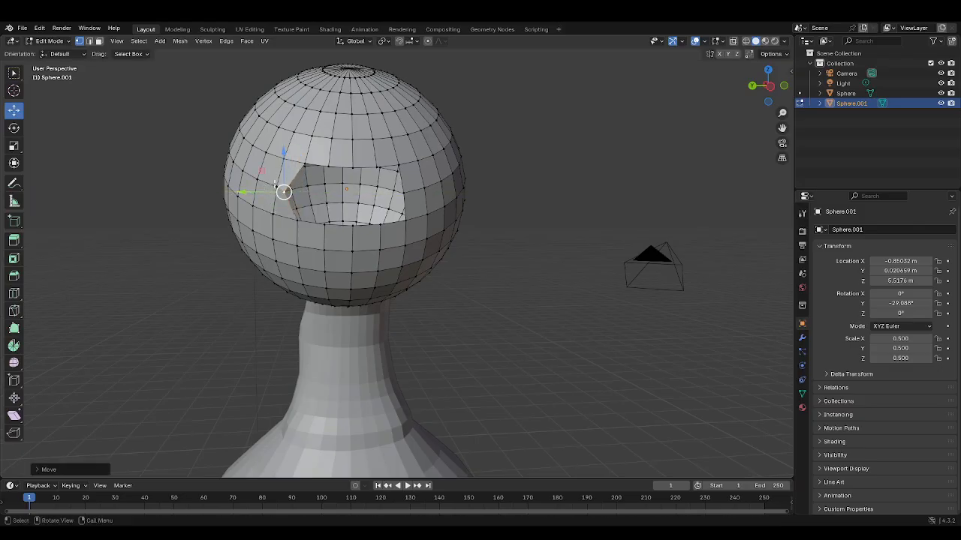
left_click(404, 194)
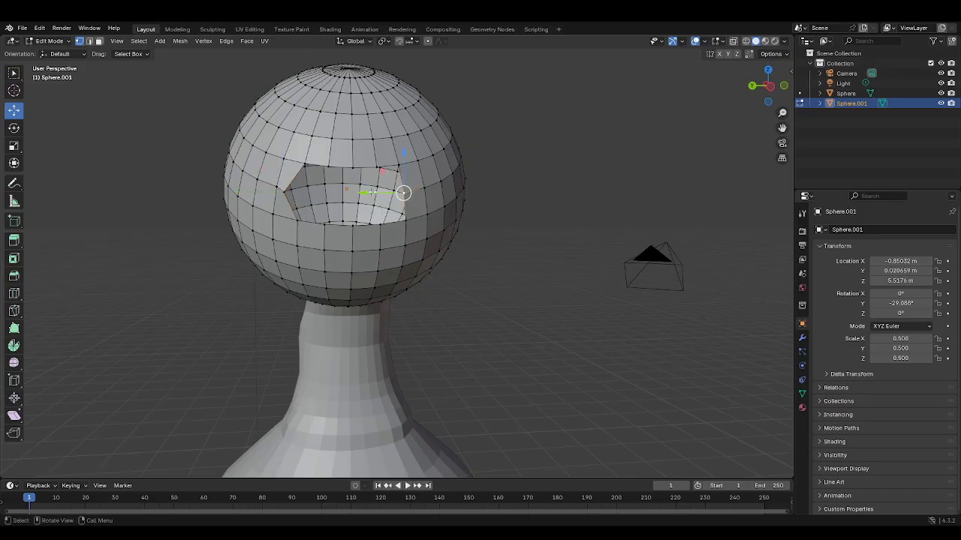
key("g")
key("y")
left_click(384, 205)
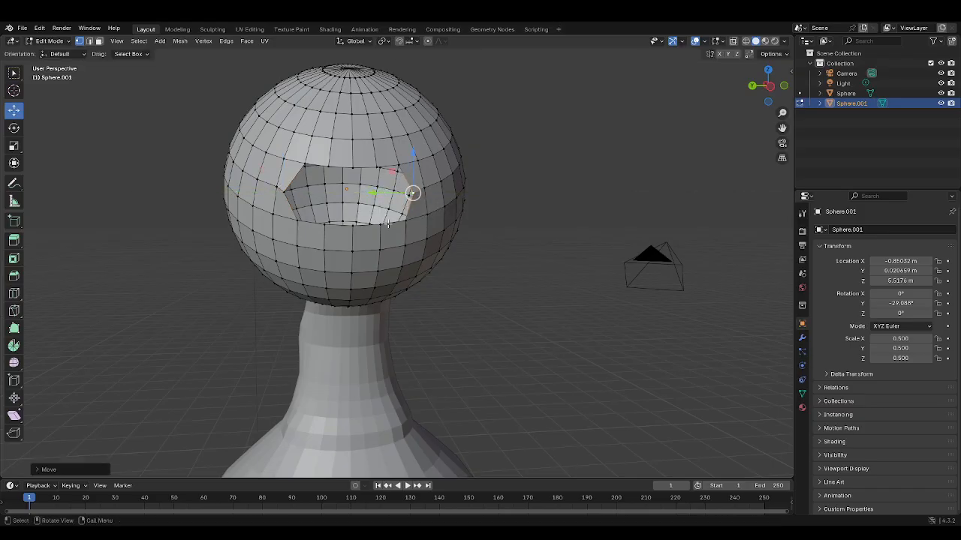
Step: Lower the three inner vertices of the hole's bottom edge along Z to round the opening's underside
left_click(384, 225)
key("g")
key("z")
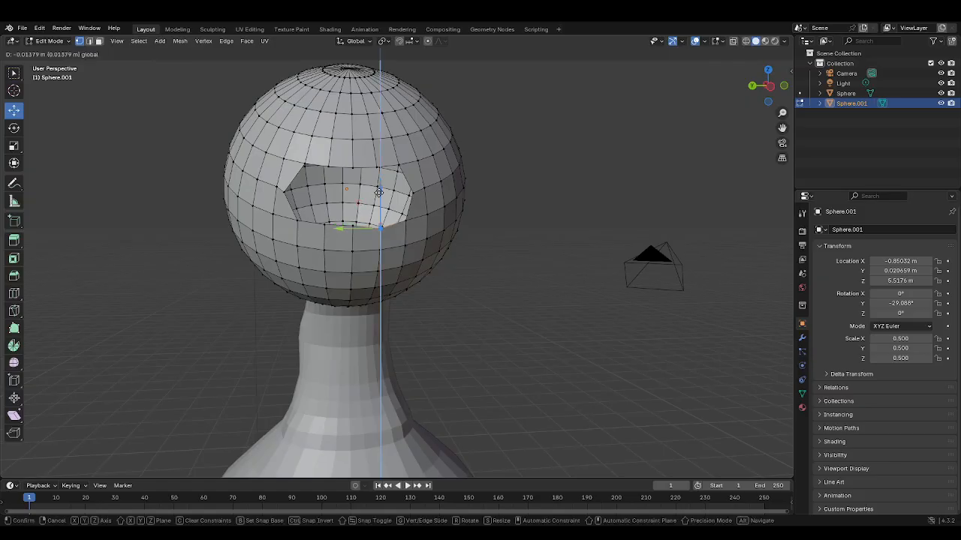
left_click(379, 193)
left_click(352, 225)
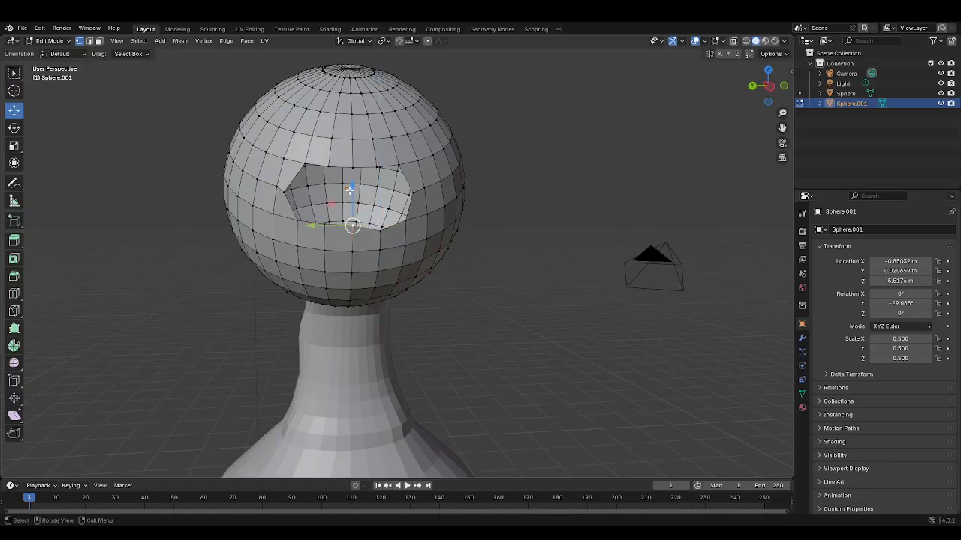
key("g")
key("z")
left_click(335, 211)
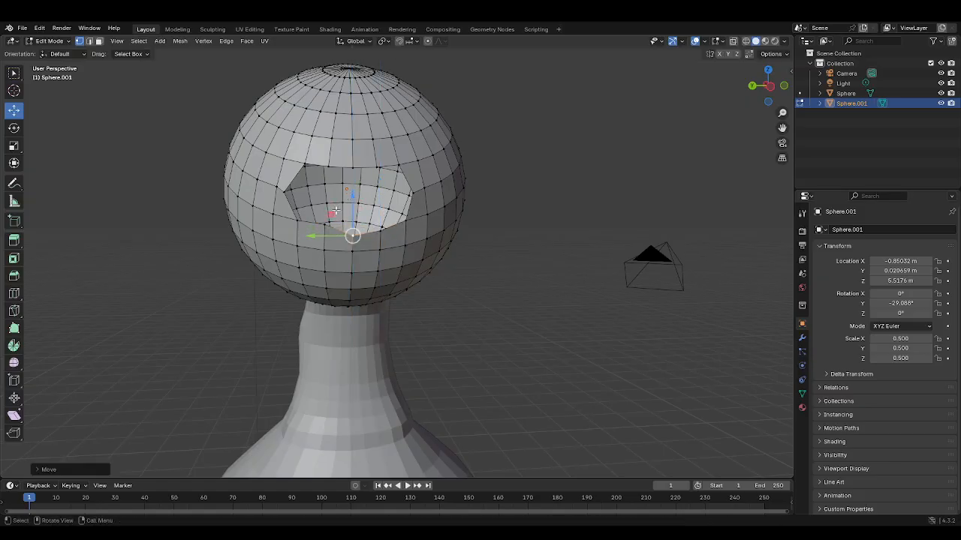
left_click(325, 223)
key("g")
key("z")
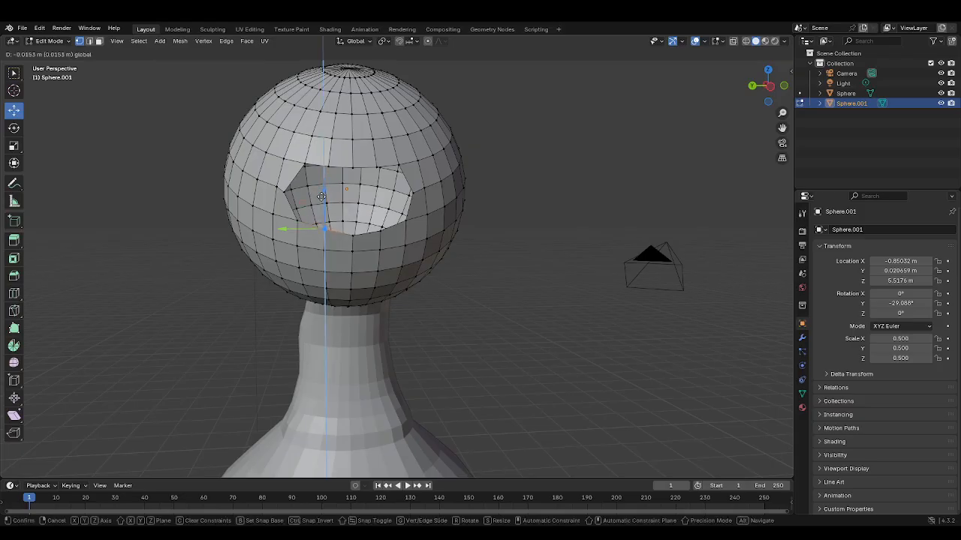
left_click(321, 201)
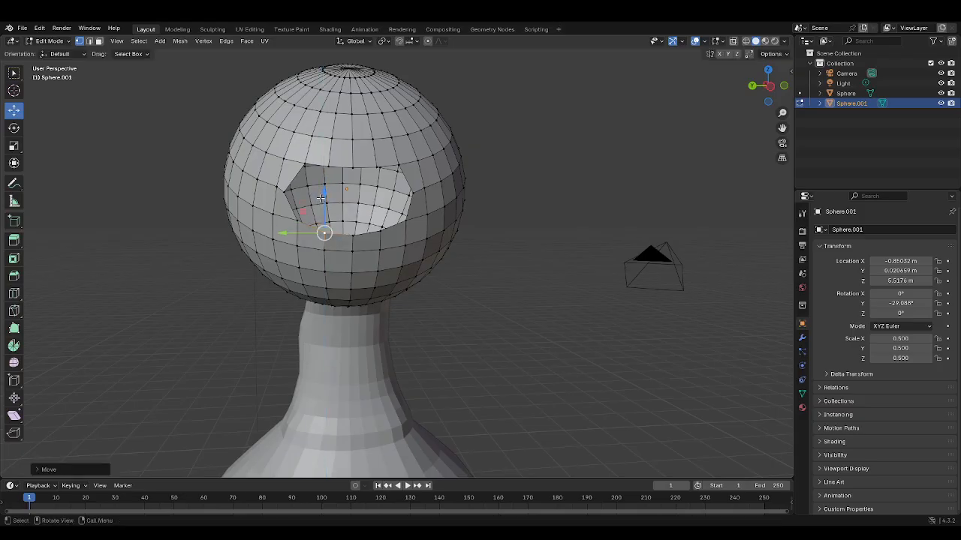
Step: Move the upper-left corner vertex of the hole slightly down along Z
left_click(303, 163)
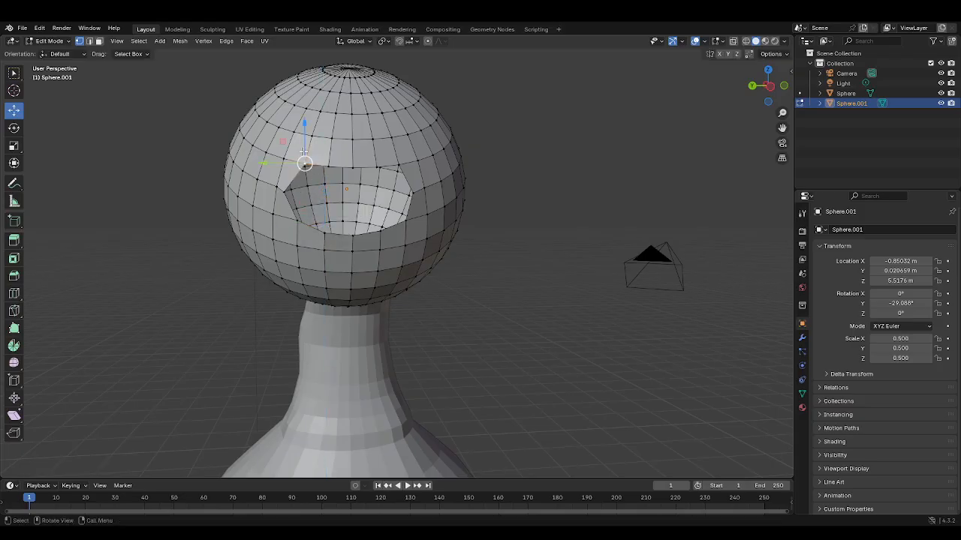
key("g")
key("z")
left_click(299, 221)
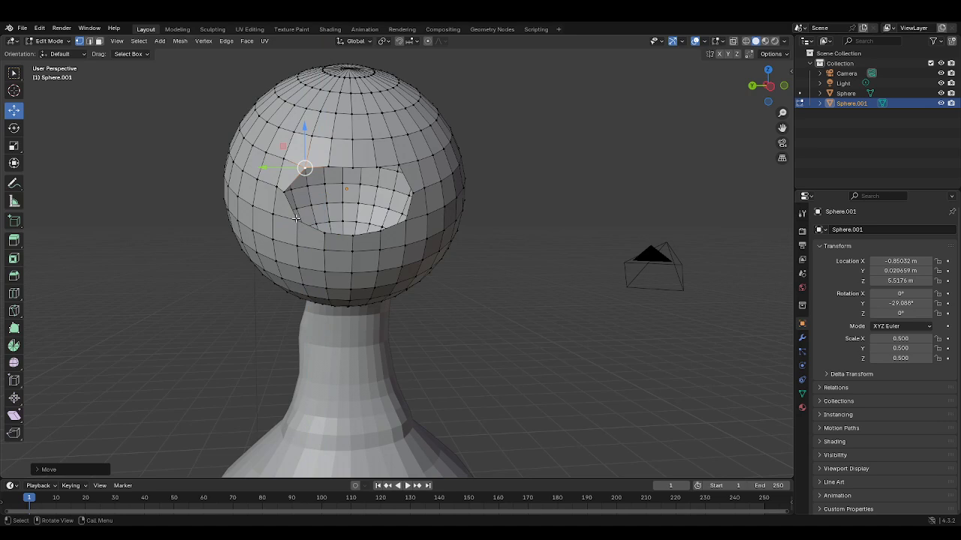
Step: Shift the lower-left corner vertex of the upper sphere's hole slightly along Y
left_click(285, 219)
key("g")
key("y")
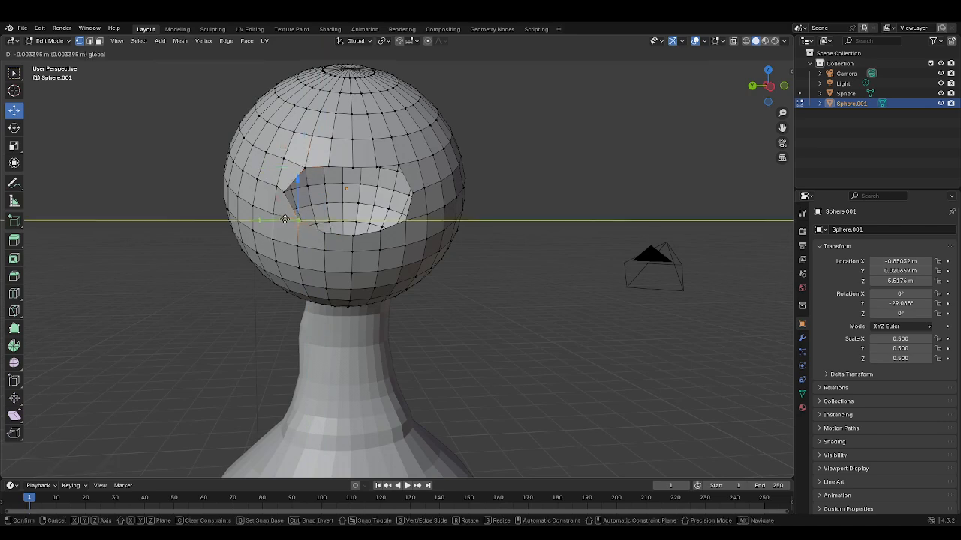
left_click(291, 208)
Step: Raise the three inner vertices of the hole's top edge along Z to arch the opening's upper side
left_click(330, 166)
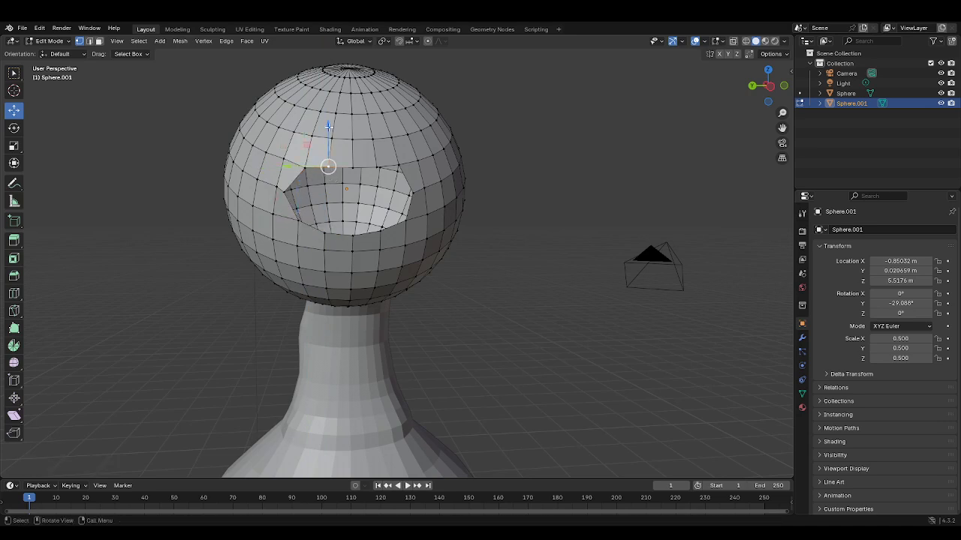
key("g")
key("z")
left_click(353, 151)
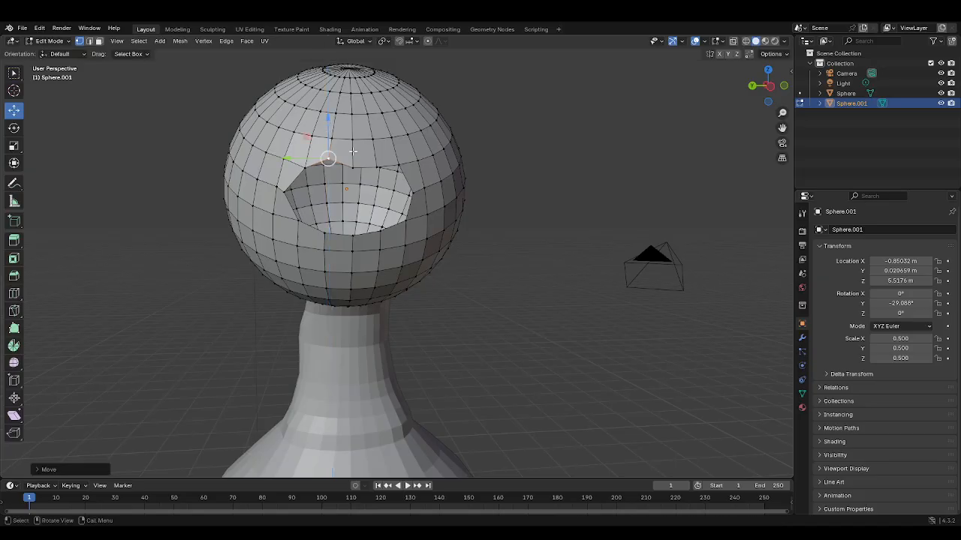
left_click(353, 169)
left_click_drag(352, 136, 358, 127)
left_click(377, 161)
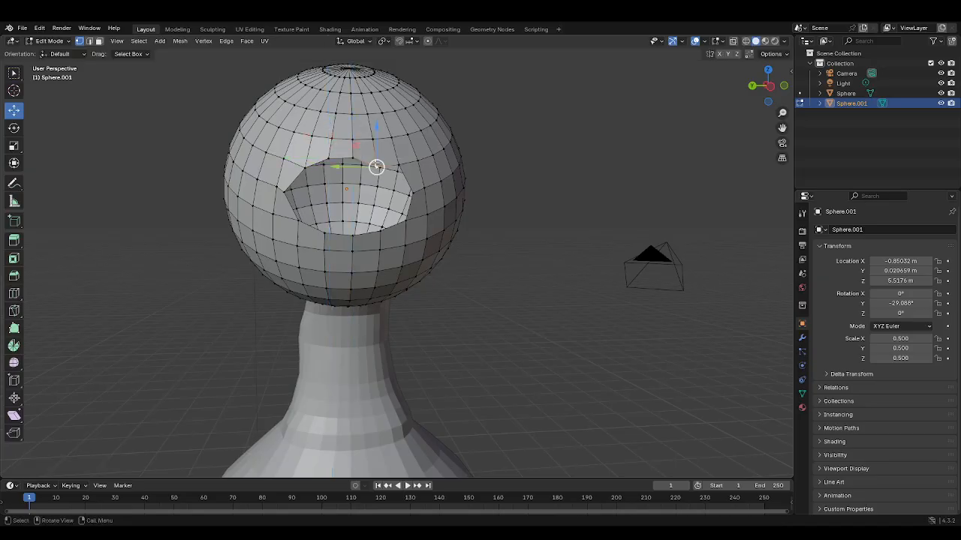
key("g")
key("z")
left_click(381, 137)
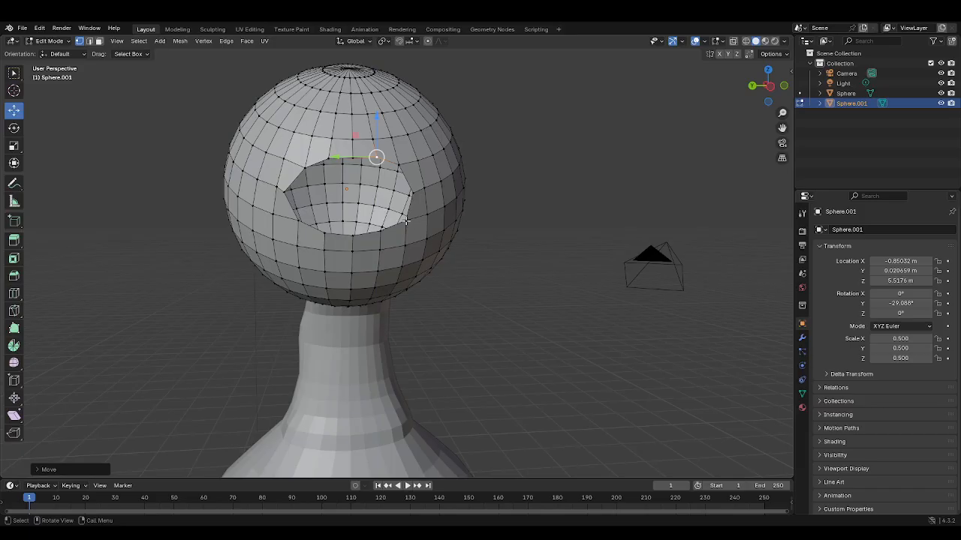
Step: Move the hole's lower-right corner vertex inward along Y and slightly up along Z
left_click(405, 220)
key("g")
key("y")
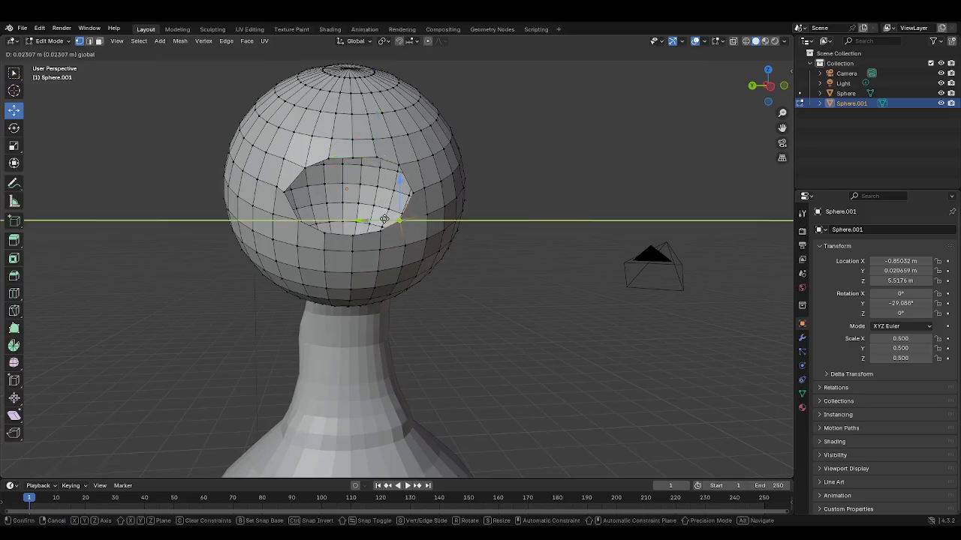
left_click(384, 218)
key("g")
key("z")
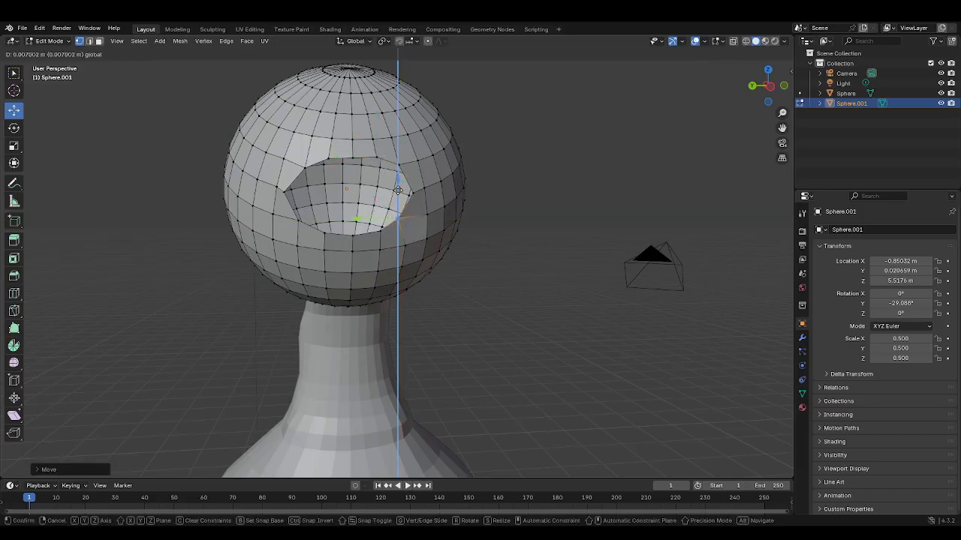
left_click(397, 192)
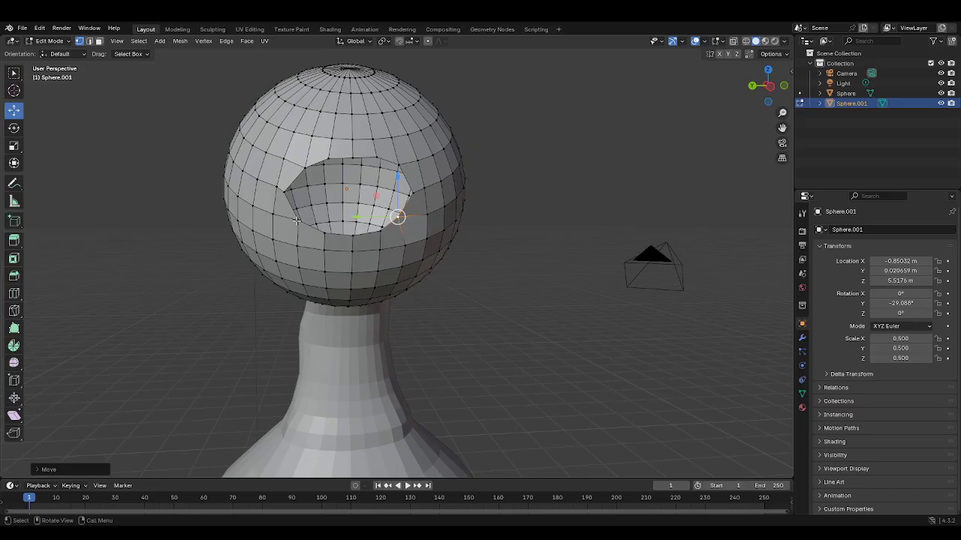
Step: Move the hole's lower-left corner vertex inward along Y and slightly up along Z
left_click(297, 220)
key("g")
key("y")
left_click(283, 217)
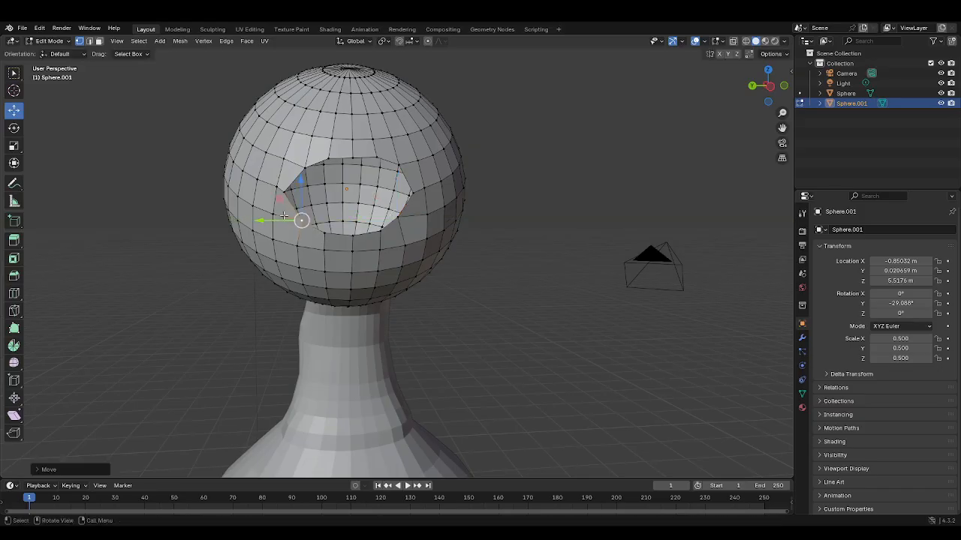
key("g")
key("z")
left_click(307, 187)
Step: Lower the hole's upper-right corner vertex along Z and nudge it slightly inward along Y
left_click(399, 165)
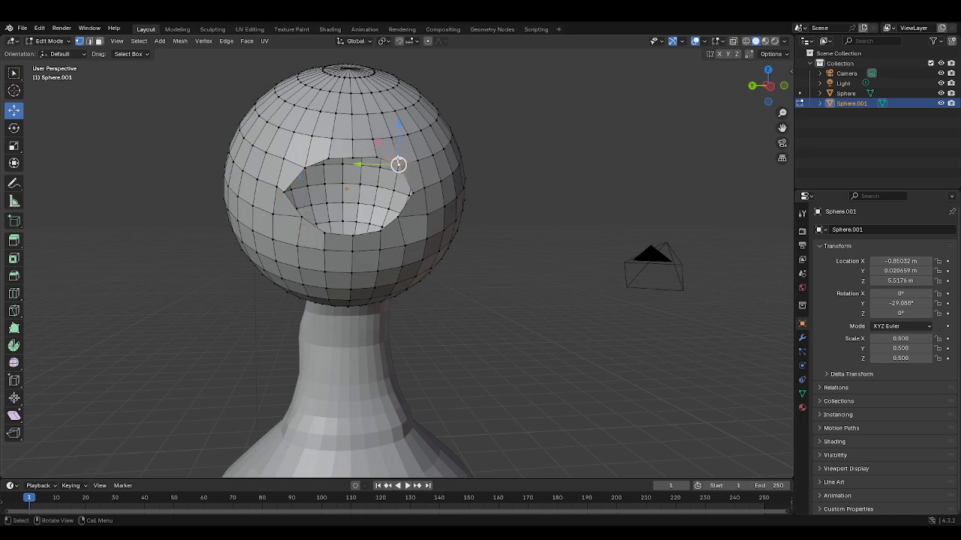
key("g")
key("z")
left_click(385, 173)
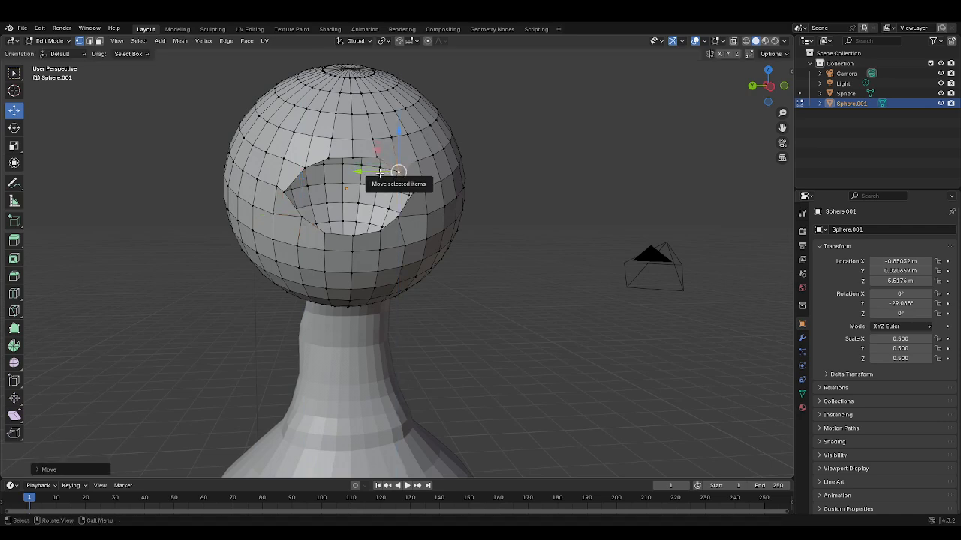
left_click_drag(384, 172, 375, 173)
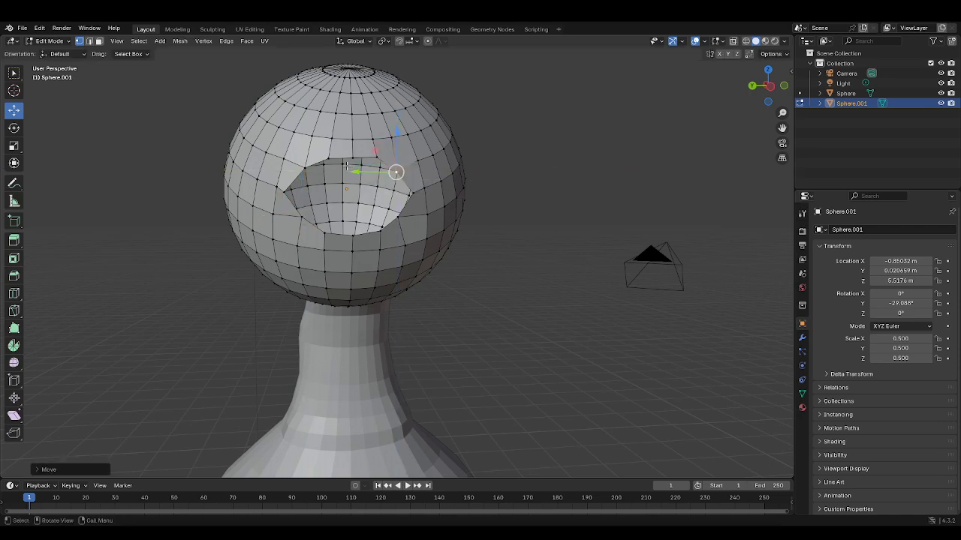
Step: Raise the top-middle vertex and lower the bottom-middle vertex of the hole along Z, leaving nothing selected
left_click(351, 160)
key("g")
key("z")
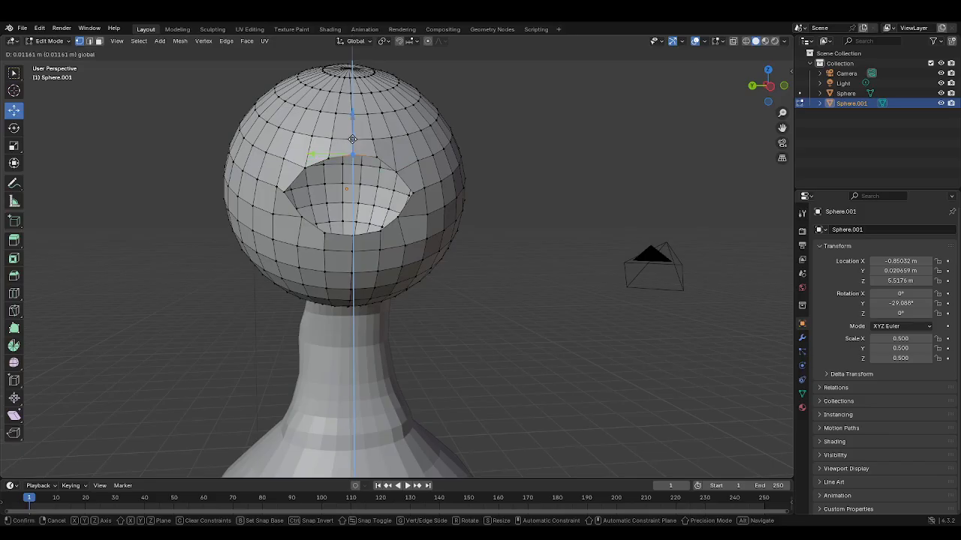
left_click(352, 139)
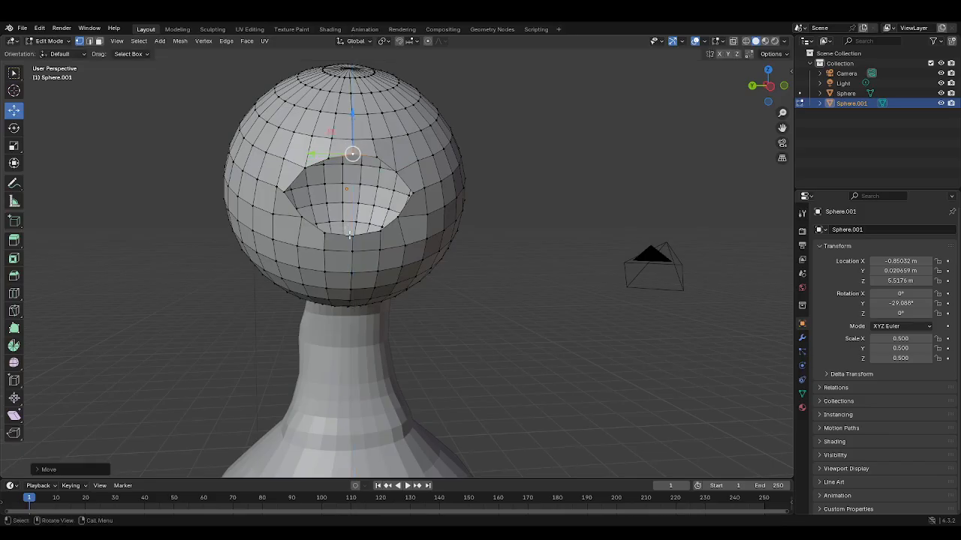
left_click(352, 234)
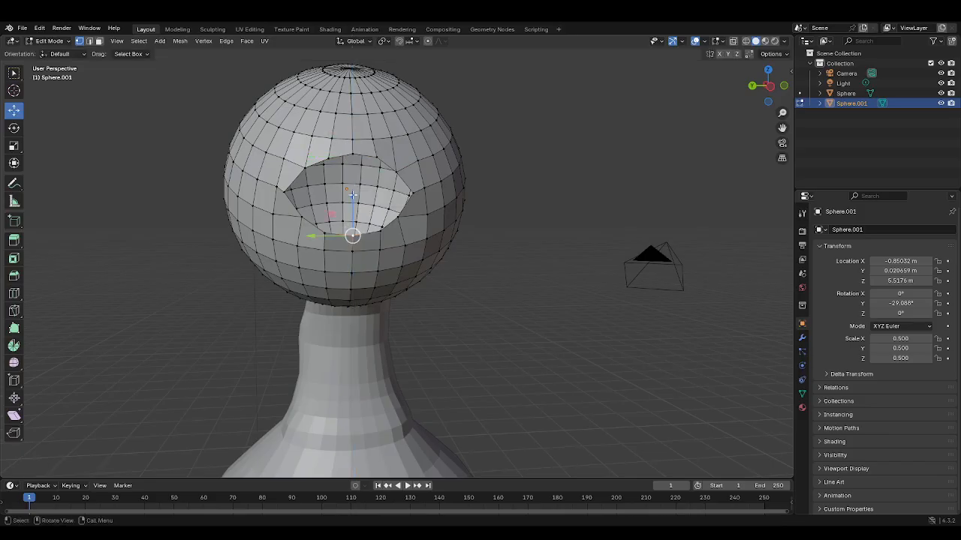
left_click_drag(353, 193, 353, 200)
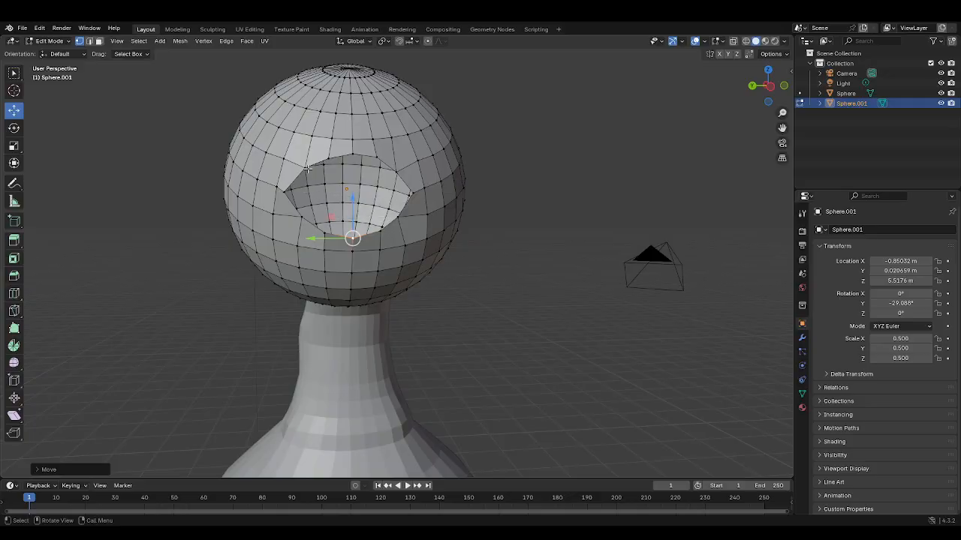
left_click(548, 200)
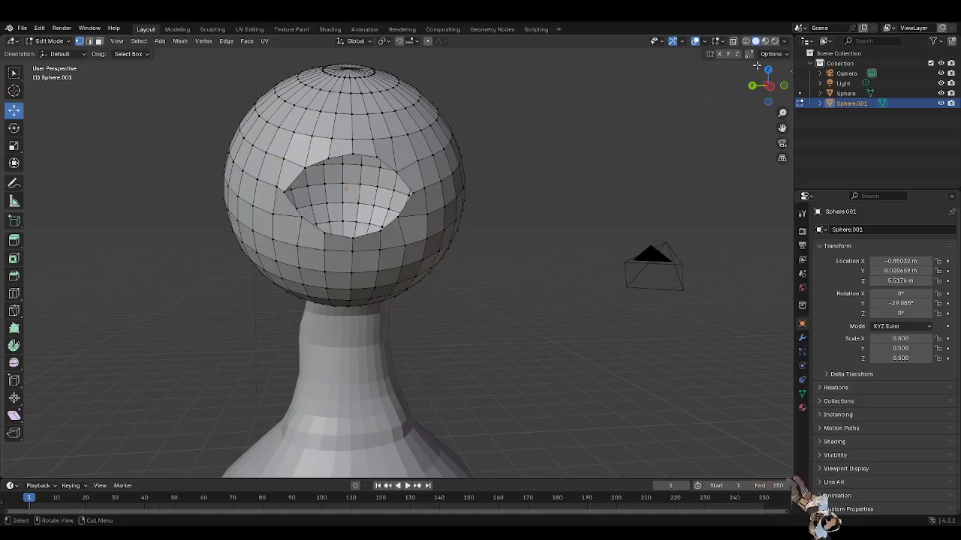
Step: Examine the whole creature from the front, side, underside and back to check its overall shape
left_click_drag(767, 85, 775, 76)
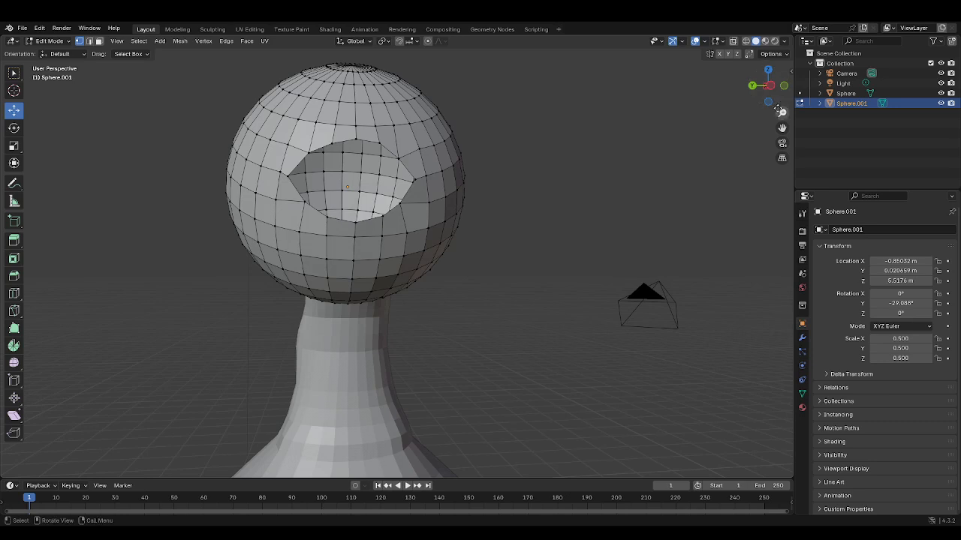
left_click_drag(782, 113, 786, 202)
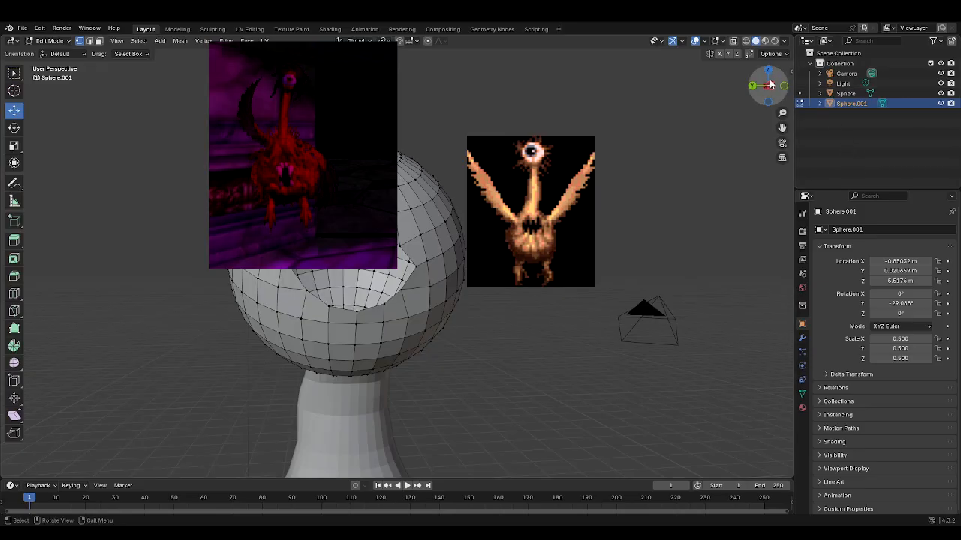
left_click_drag(769, 84, 812, 33)
left_click_drag(782, 113, 782, 150)
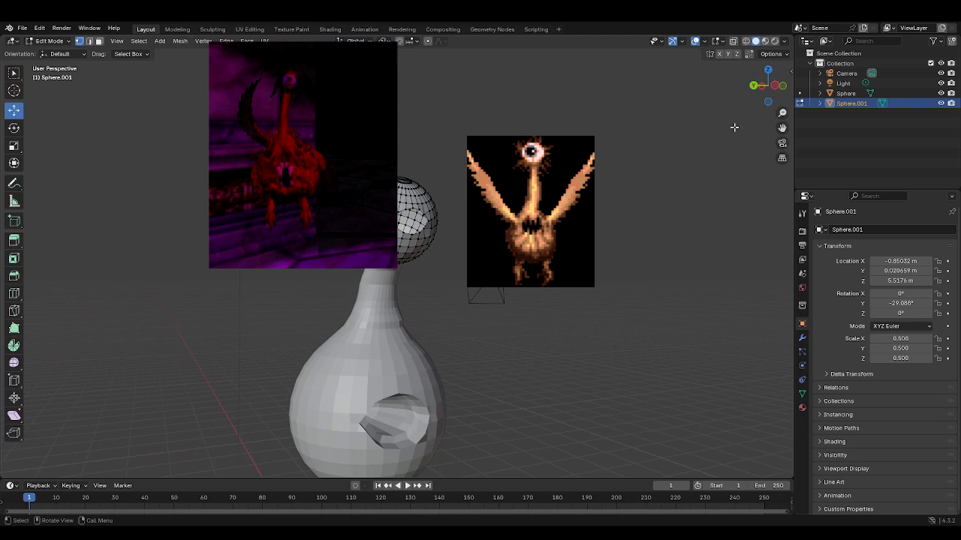
left_click_drag(769, 103, 772, 104)
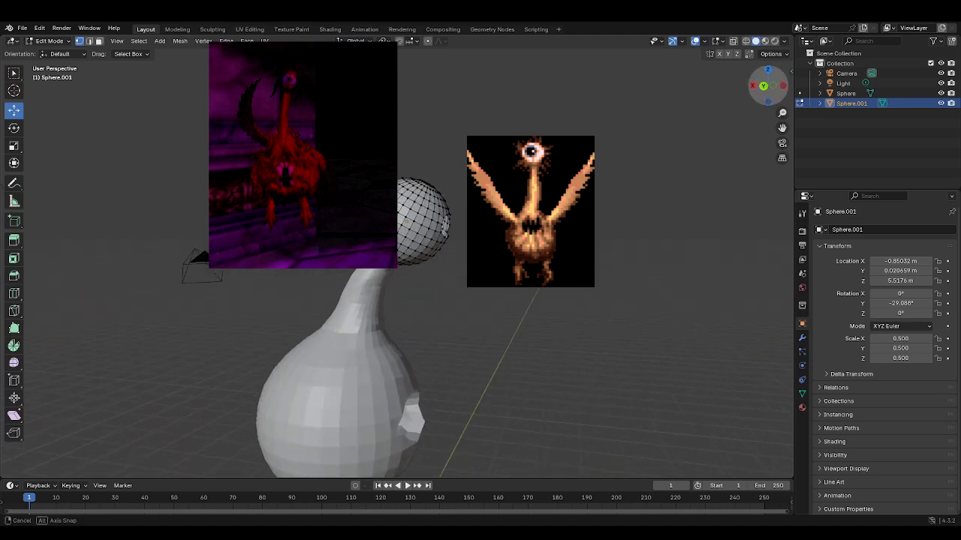
left_click_drag(770, 103, 692, 124)
left_click(766, 102)
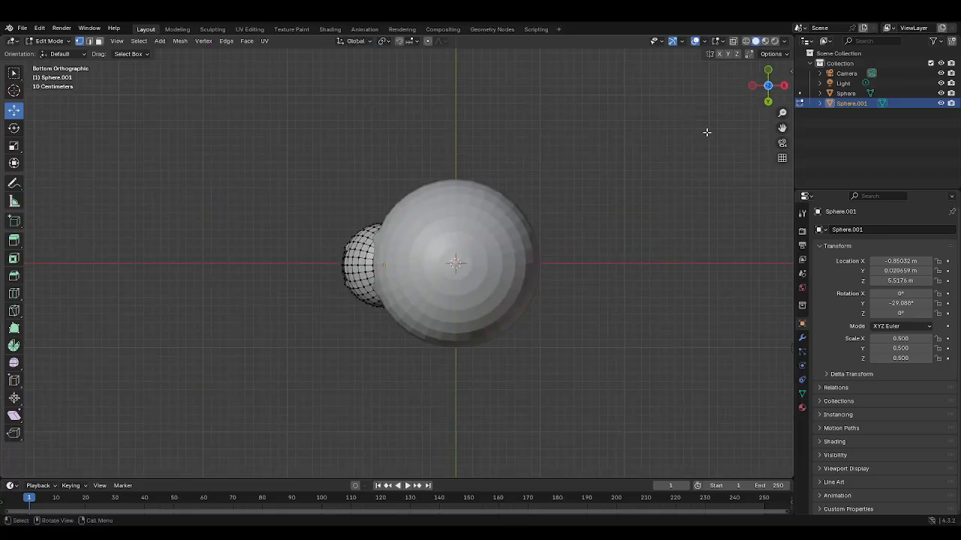
left_click_drag(762, 88, 708, 235)
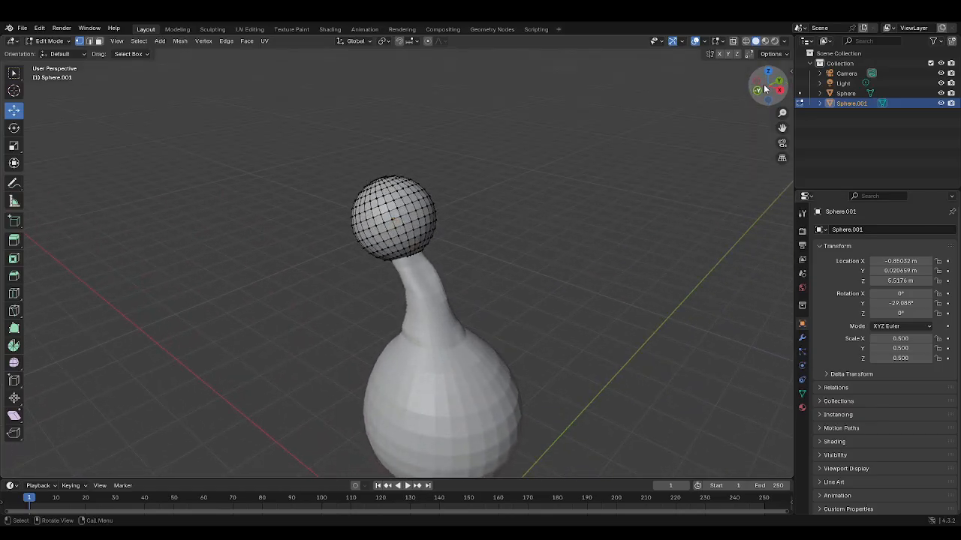
Step: Switch the upper sphere to Sculpt Mode and look through the General, Paint and Simulation brush sets
left_click(50, 41)
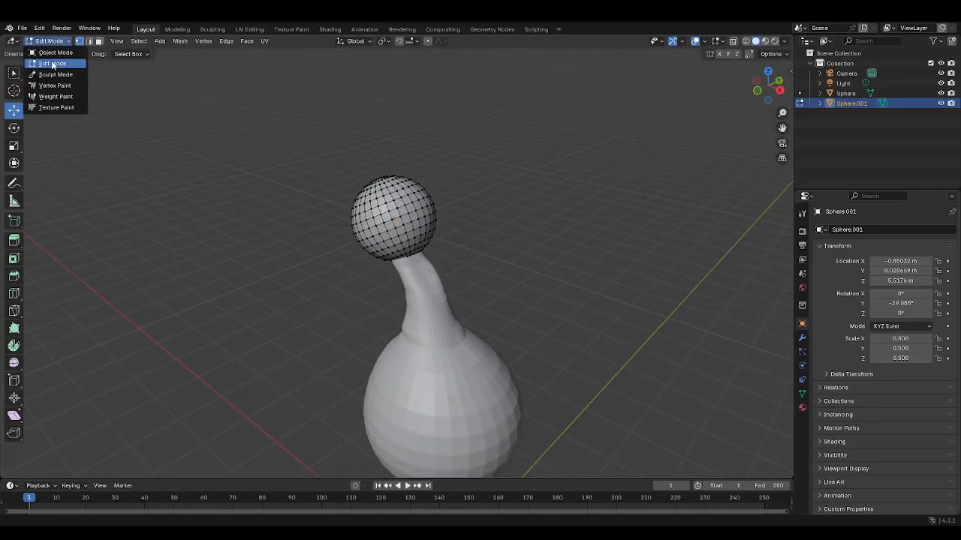
left_click(55, 75)
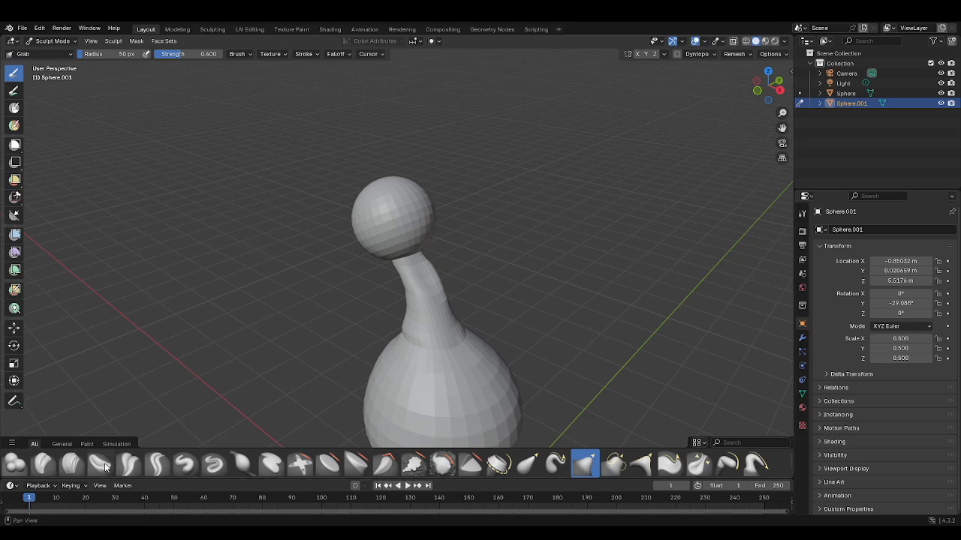
scroll(77, 468, "down", 2)
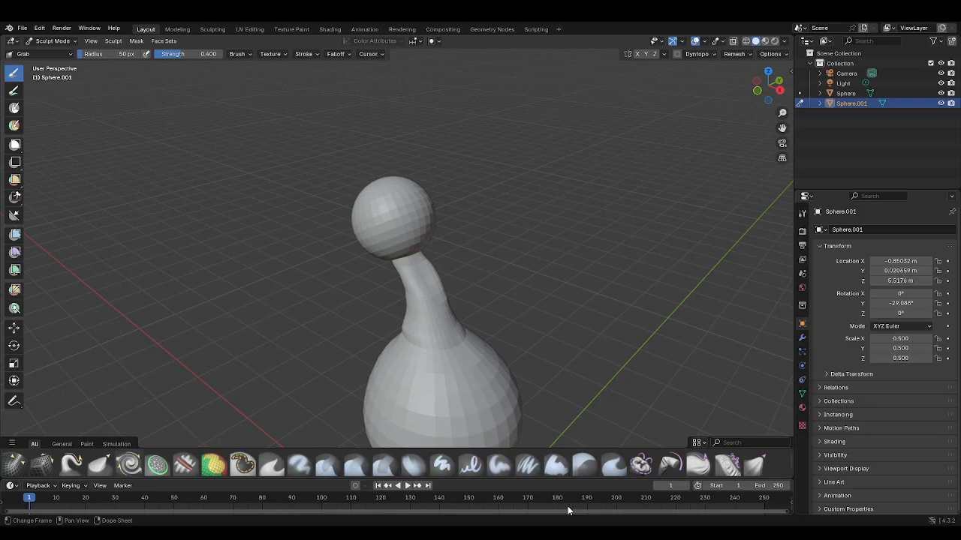
left_click(63, 444)
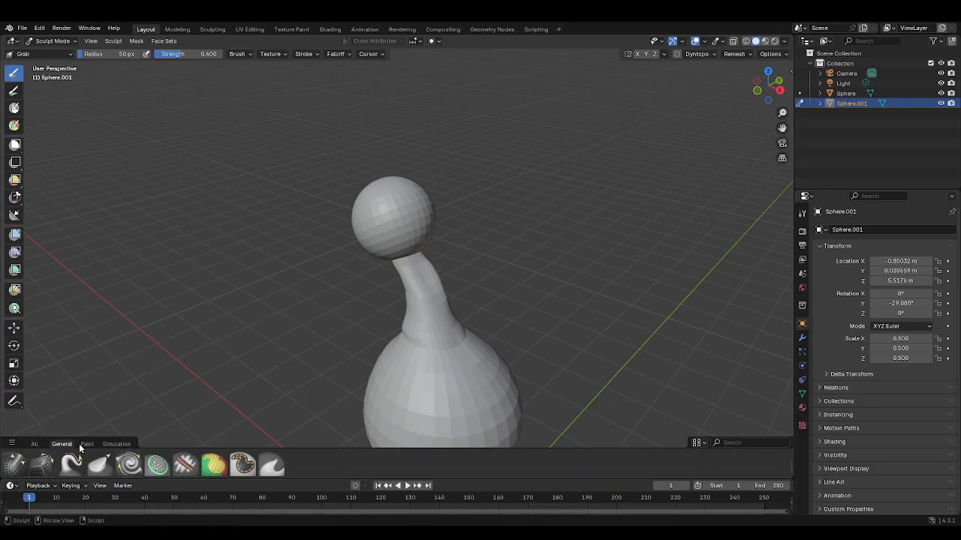
left_click(88, 445)
left_click(66, 445)
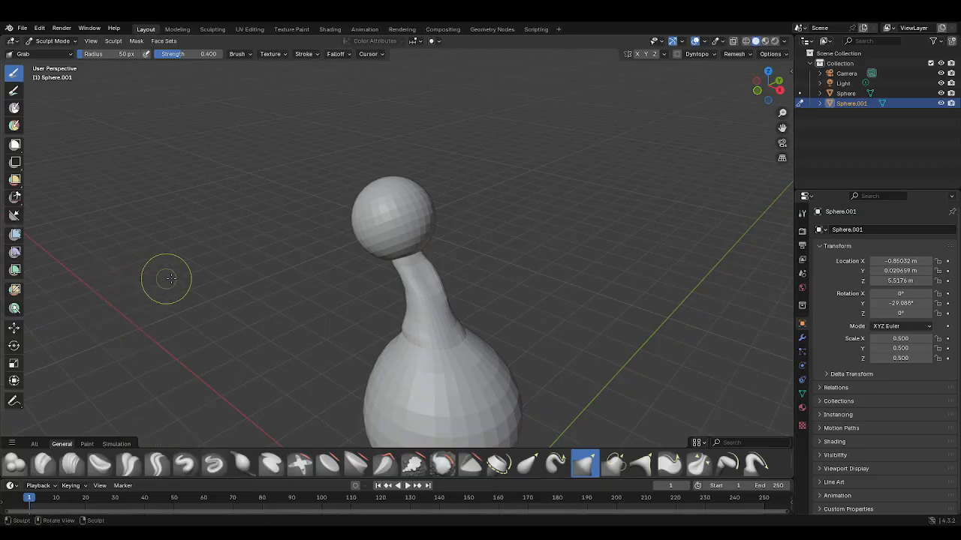
mouse_move(416, 267)
left_mouse_down()
mouse_move(438, 275)
mouse_move(425, 269)
mouse_move(440, 292)
left_mouse_up()
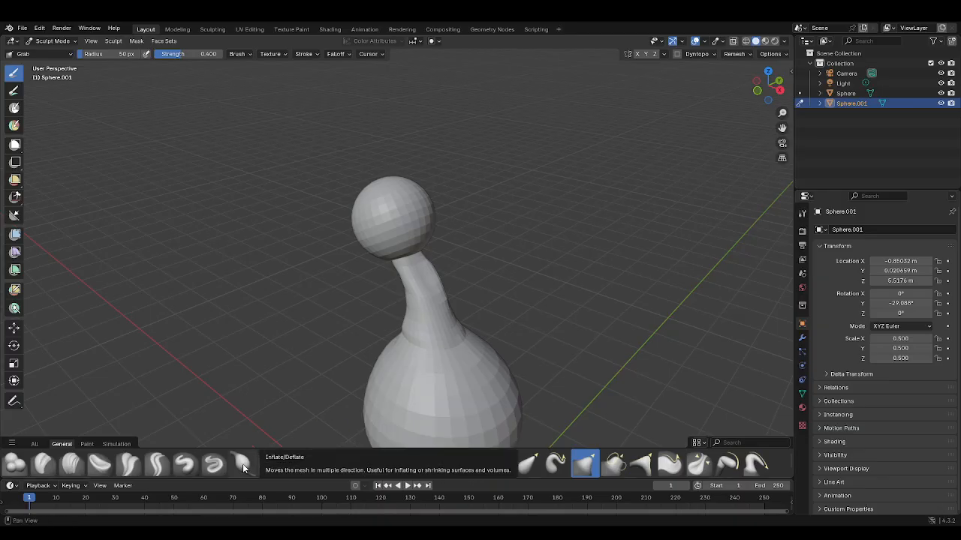
left_click(34, 445)
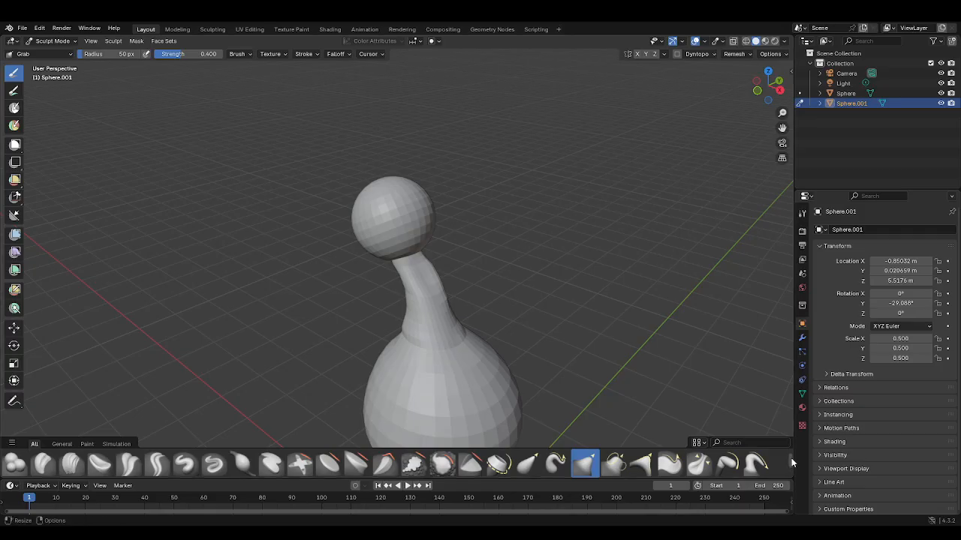
scroll(791, 461, "down", 2)
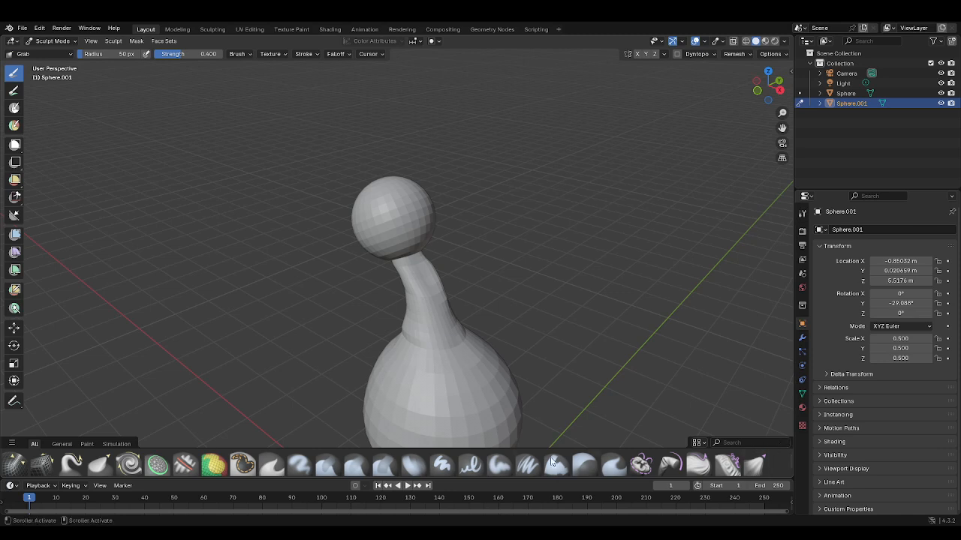
left_click(62, 444)
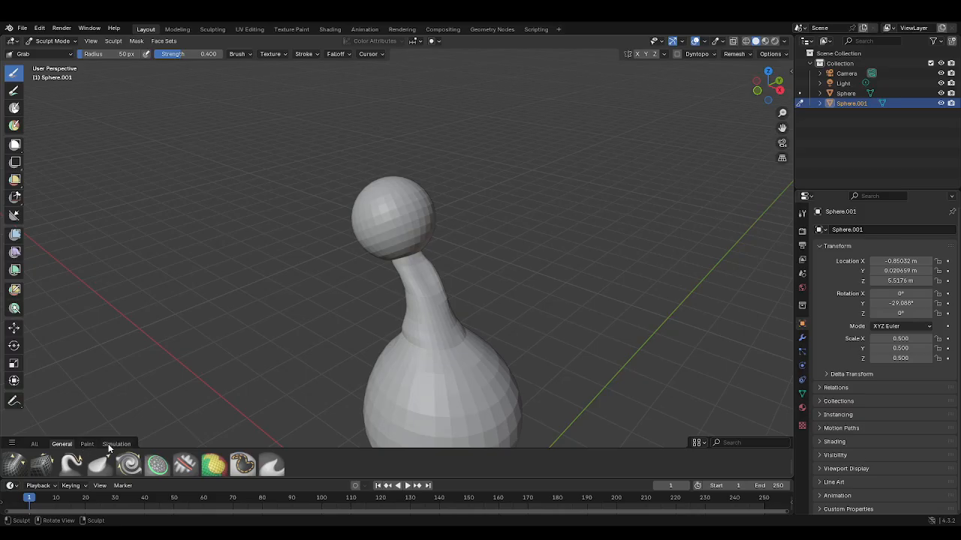
left_click(114, 444)
left_click(88, 444)
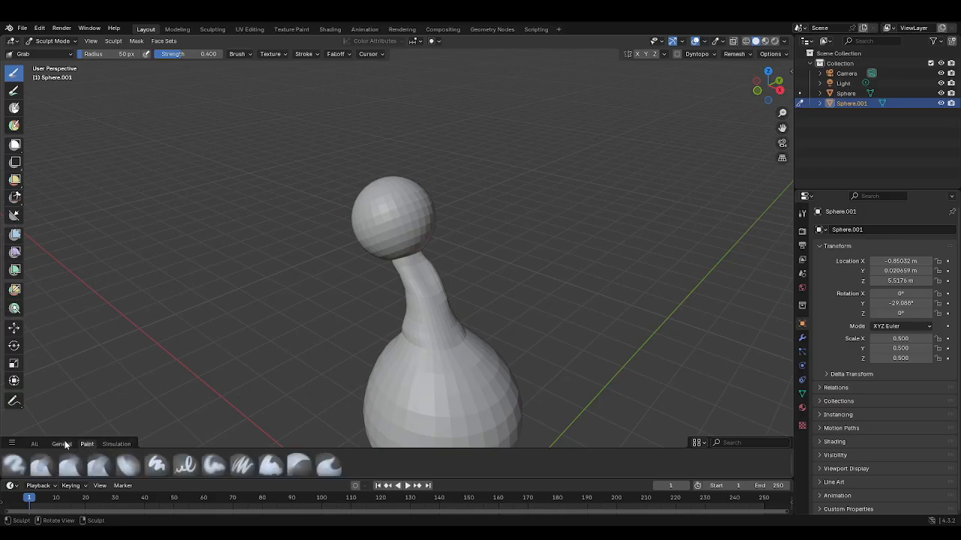
left_click(63, 444)
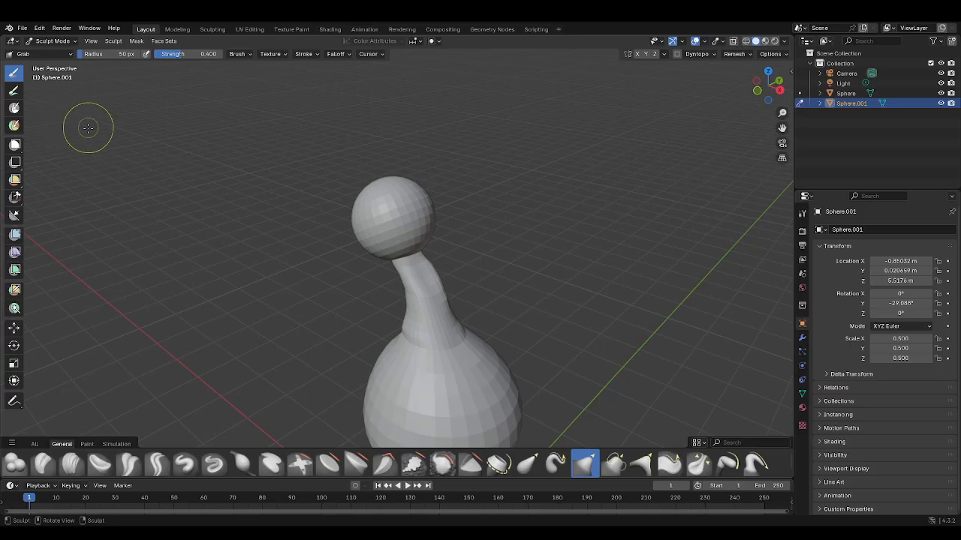
left_click(64, 40)
left_click(58, 63)
left_click(54, 42)
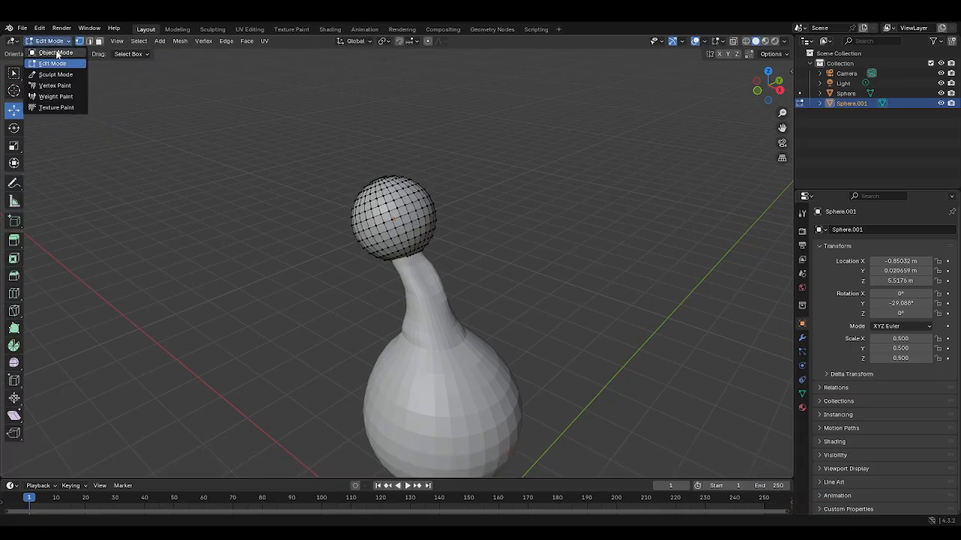
left_click(57, 53)
left_click(56, 42)
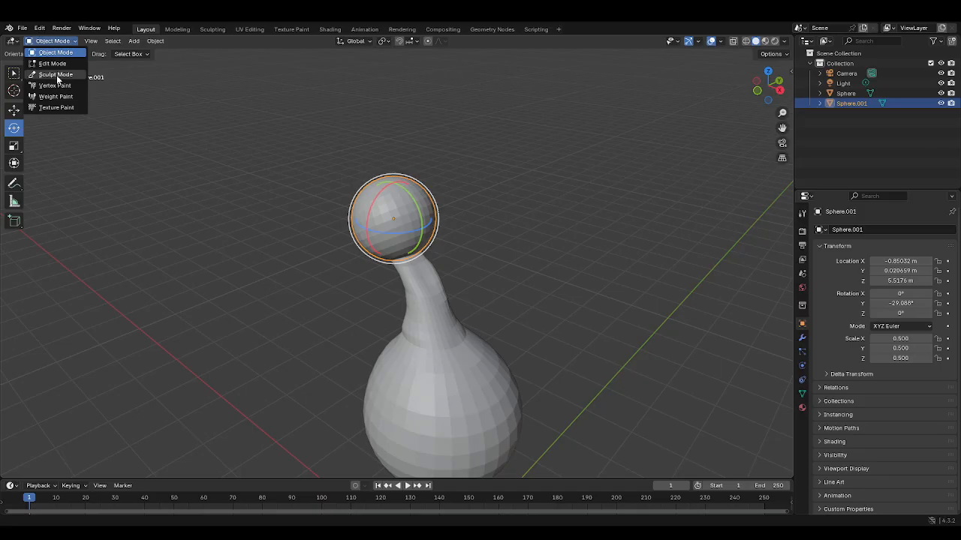
left_click(55, 75)
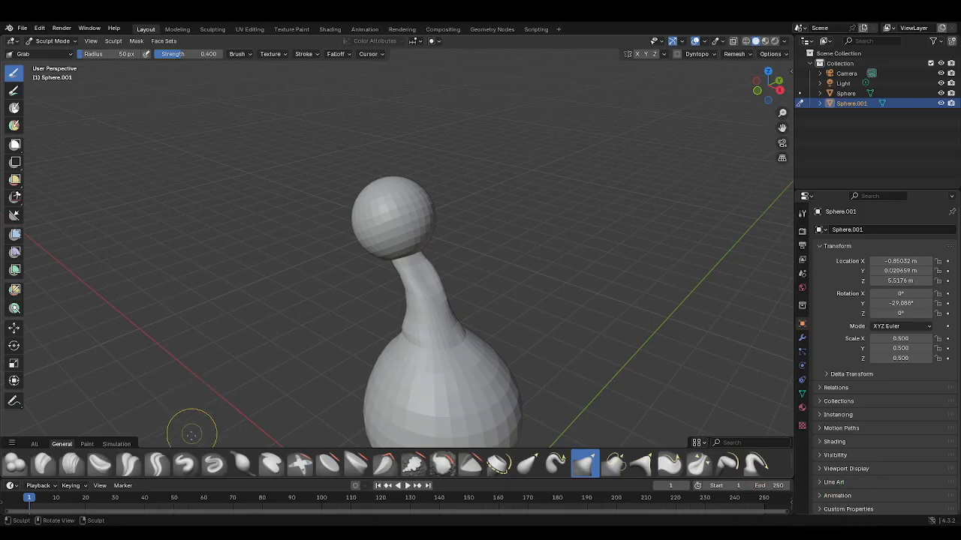
Step: Try to build up the neck with the Draw brush while the upper sphere is the sculpted object
left_click(187, 466)
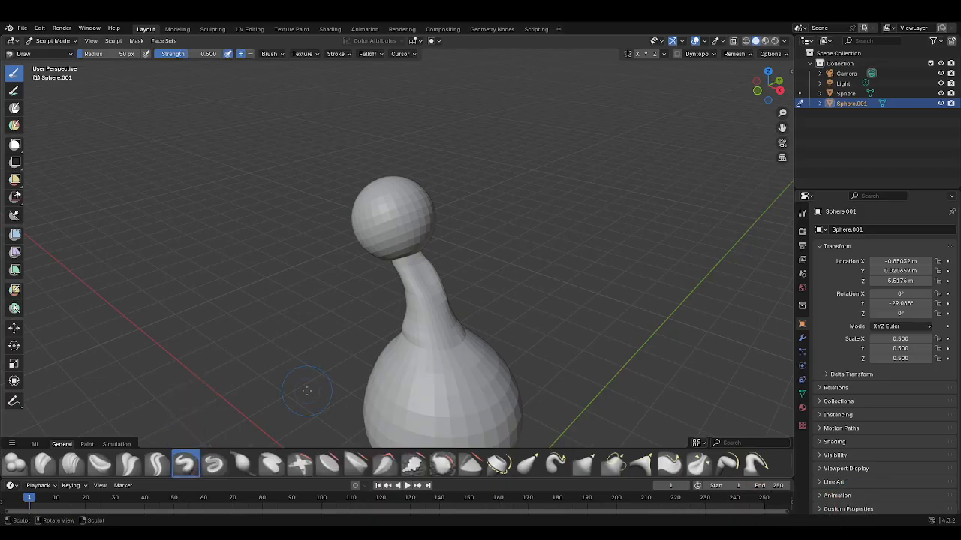
left_click_drag(420, 265, 431, 285)
mouse_move(431, 285)
left_mouse_down()
mouse_move(422, 265)
mouse_move(434, 285)
left_mouse_up()
mouse_move(761, 88)
left_mouse_down()
mouse_move(668, 69)
mouse_move(717, 93)
mouse_move(800, 71)
mouse_move(759, 90)
left_mouse_up()
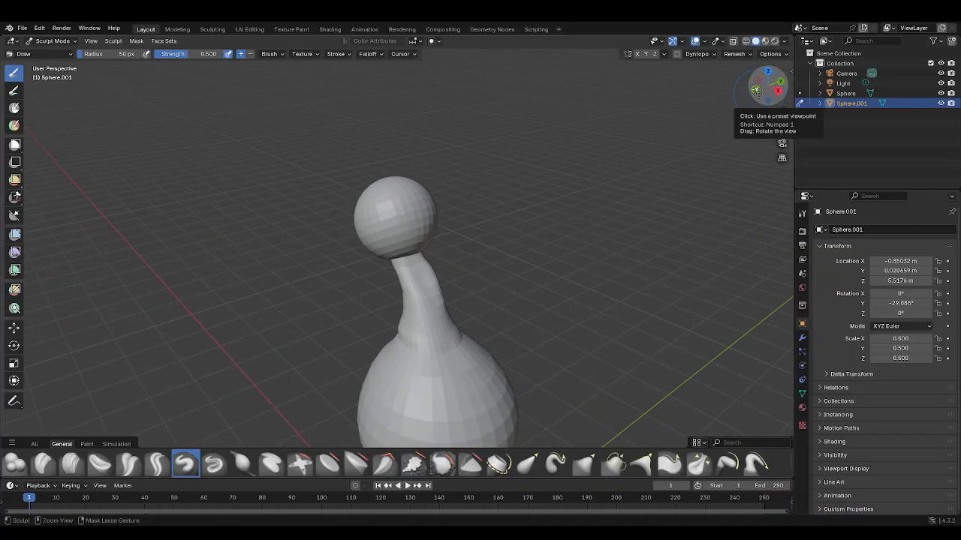
Step: Try to soften the neck with the Smooth brush while the upper sphere is the sculpted object
key("Tab")
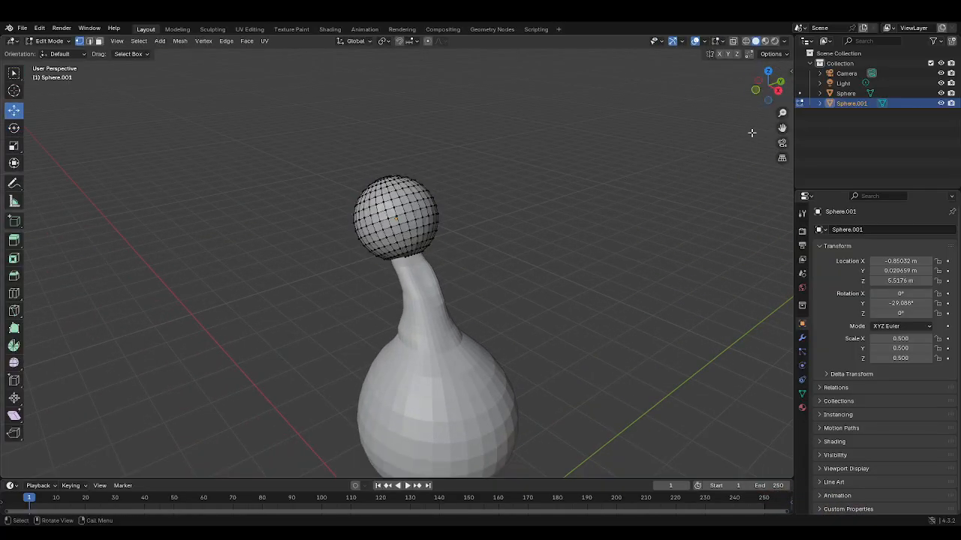
mouse_move(767, 84)
left_mouse_down()
mouse_move(790, 75)
mouse_move(773, 89)
left_mouse_up()
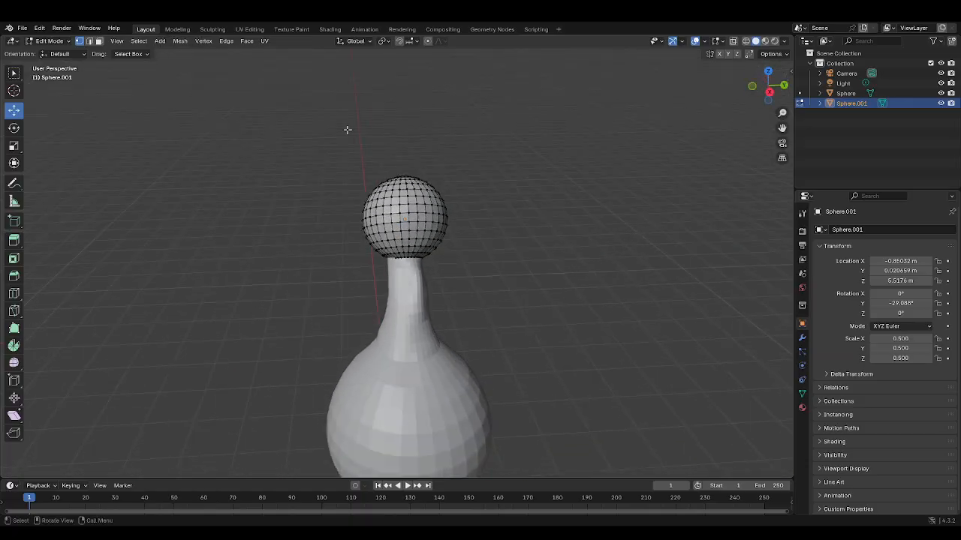
left_click(50, 41)
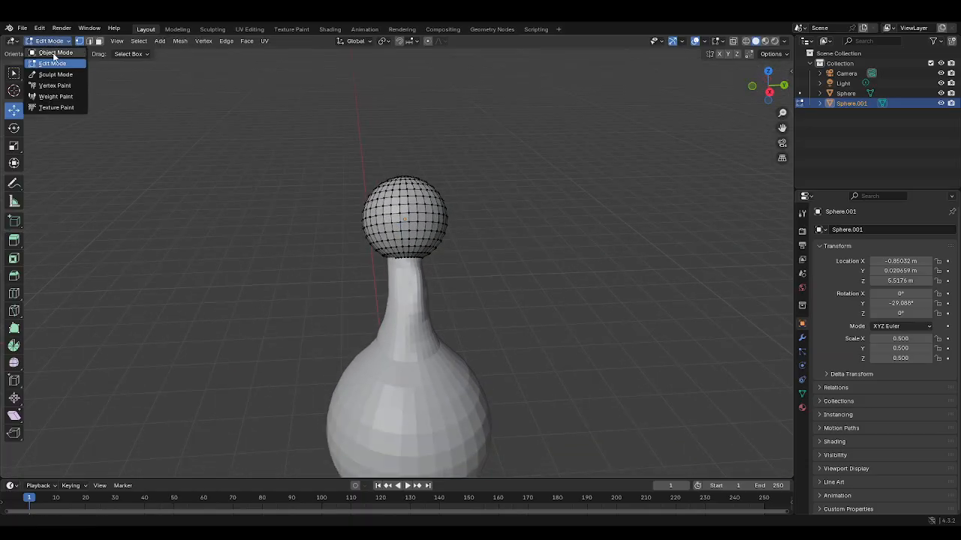
left_click(54, 75)
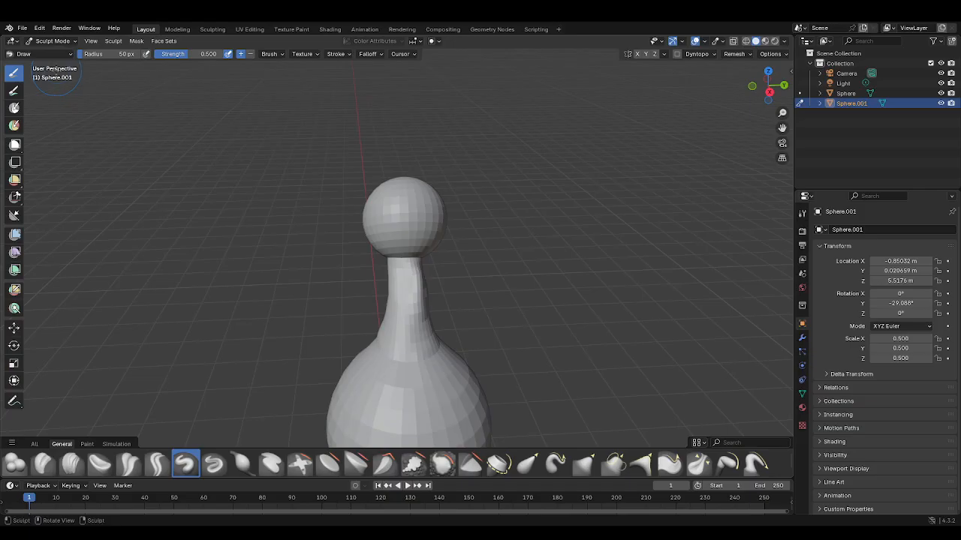
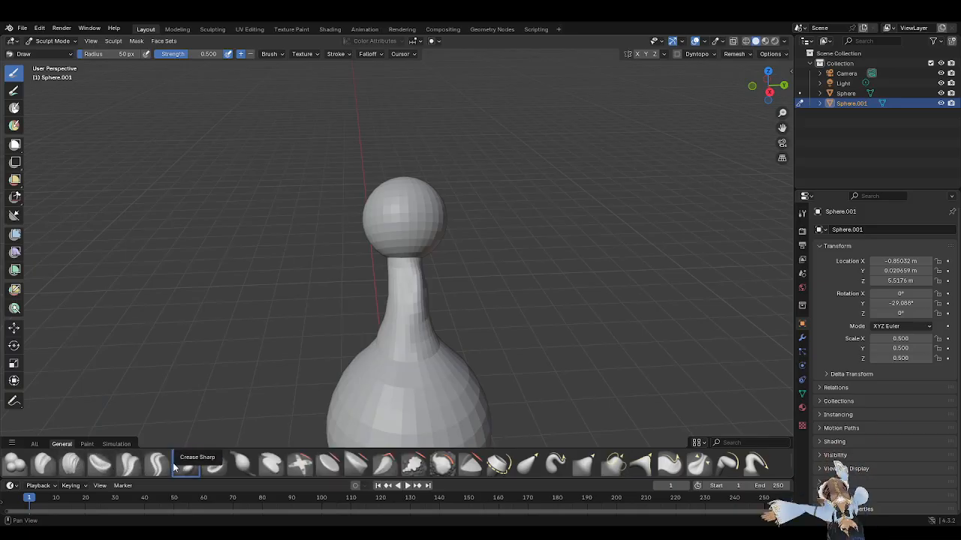
left_click(184, 465)
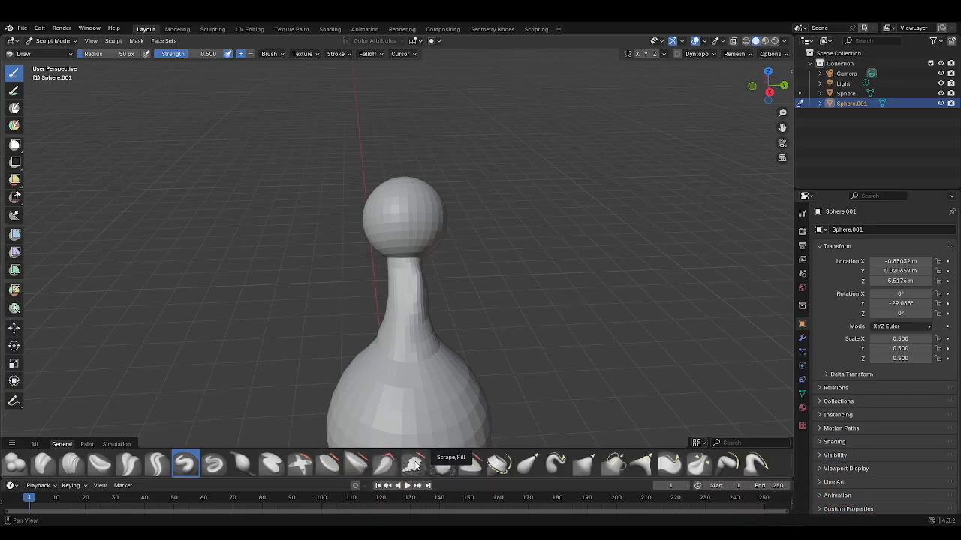
left_click(447, 464)
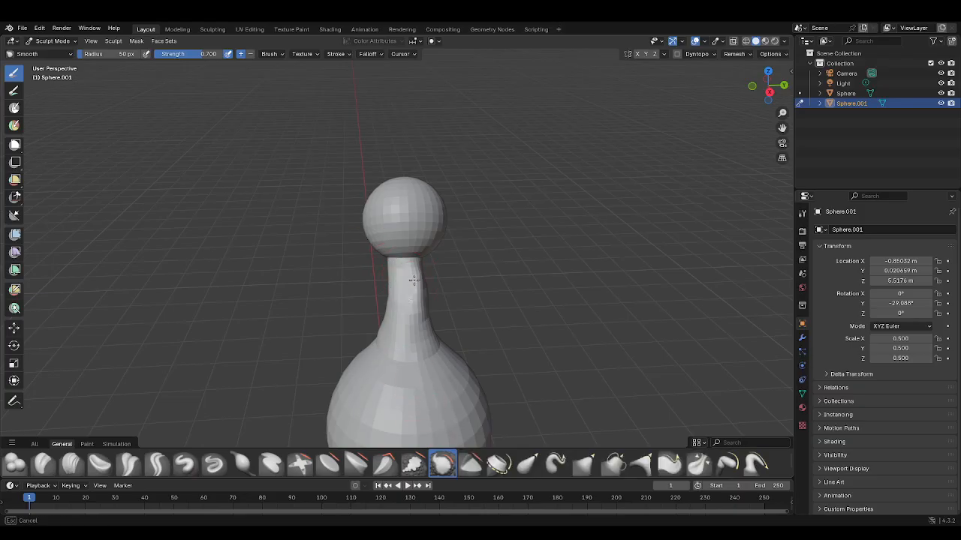
left_click_drag(408, 277, 409, 301)
mouse_move(767, 84)
left_mouse_down()
mouse_move(745, 83)
mouse_move(760, 83)
left_mouse_up()
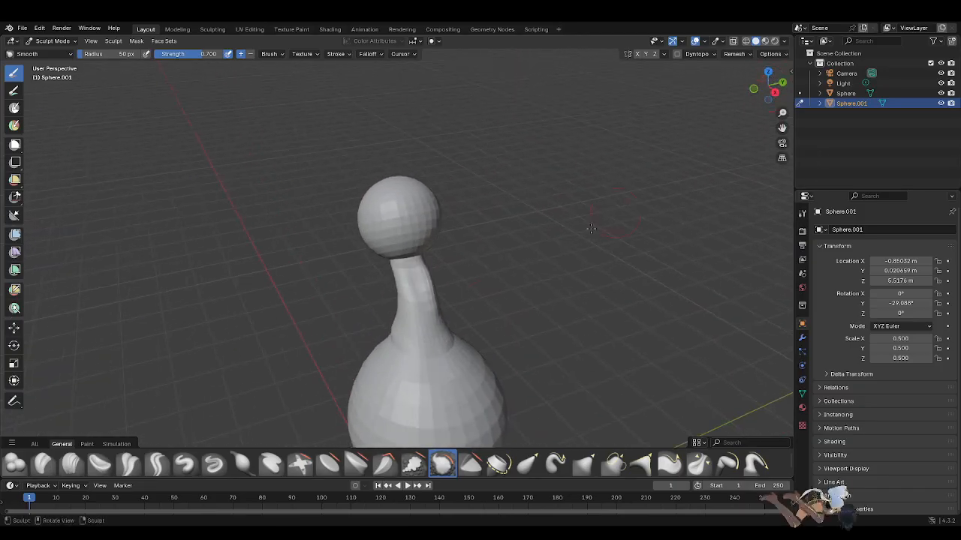
mouse_move(428, 319)
left_mouse_down()
mouse_move(411, 278)
mouse_move(426, 285)
left_mouse_up()
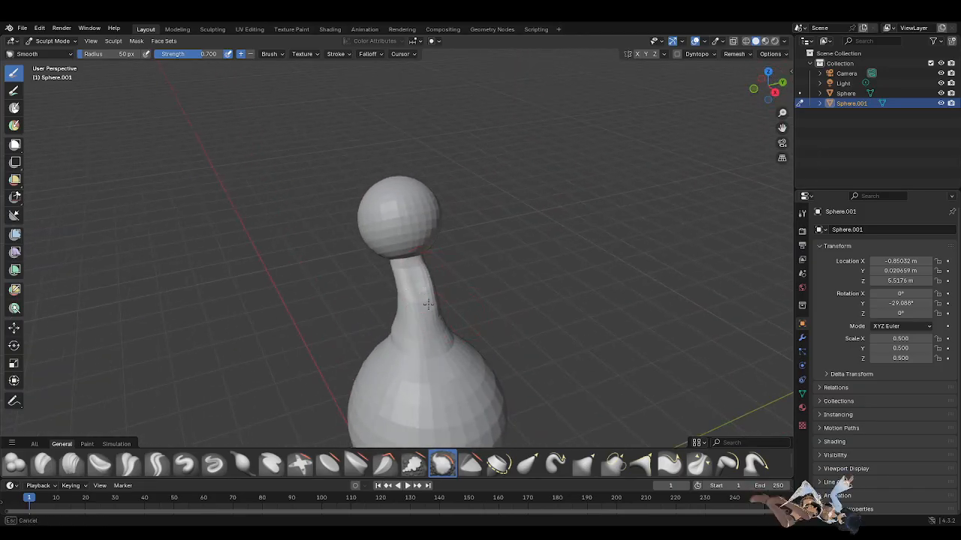
Step: Make the lower body with the neck the active object and put it into Sculpt Mode
left_click(46, 41)
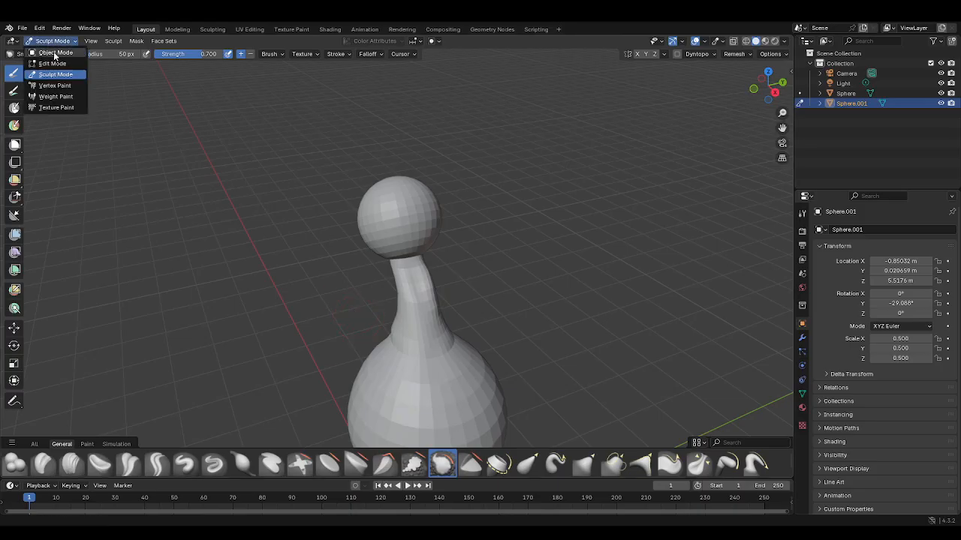
left_click(54, 54)
left_click(452, 358)
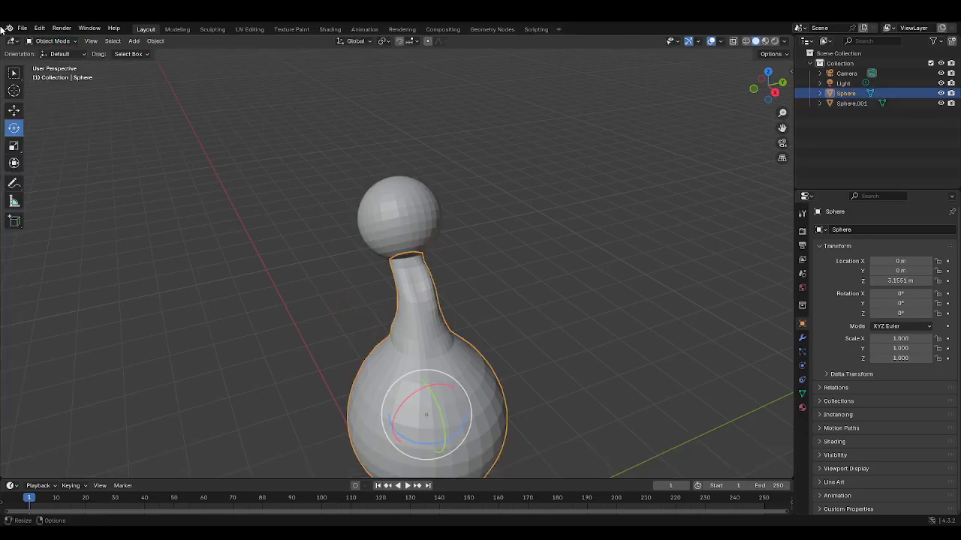
left_click(49, 40)
left_click(59, 58)
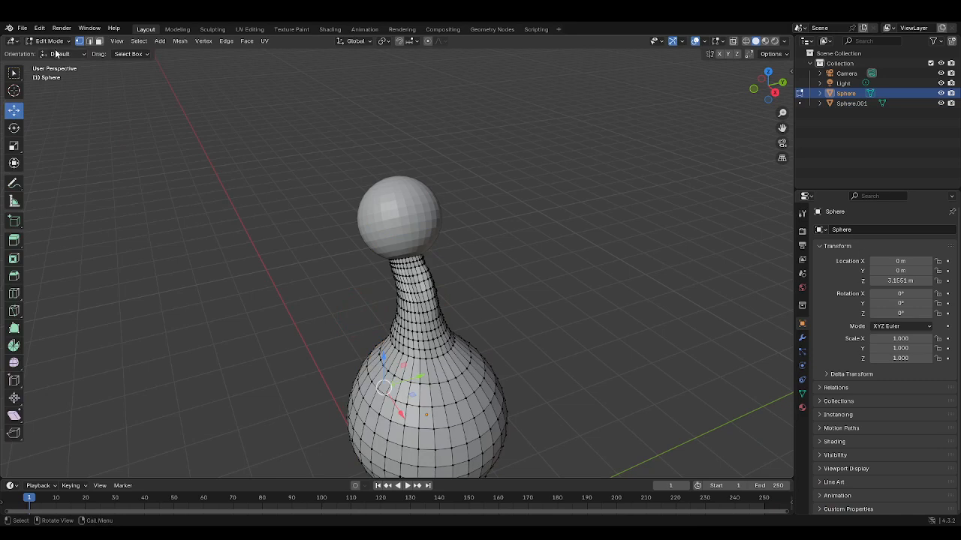
left_click(49, 41)
left_click(58, 75)
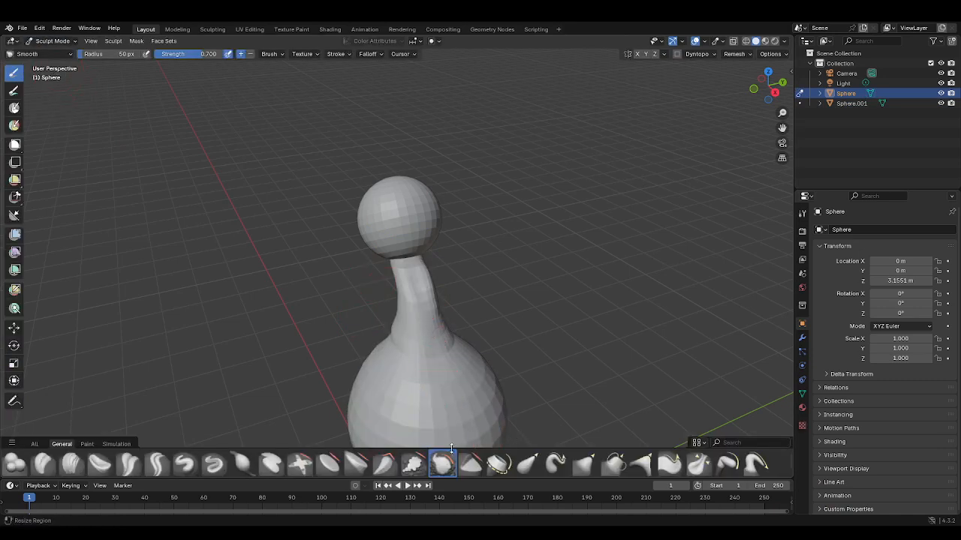
Step: Build up the neck from below the head to its base using the Draw brush
left_click(185, 467)
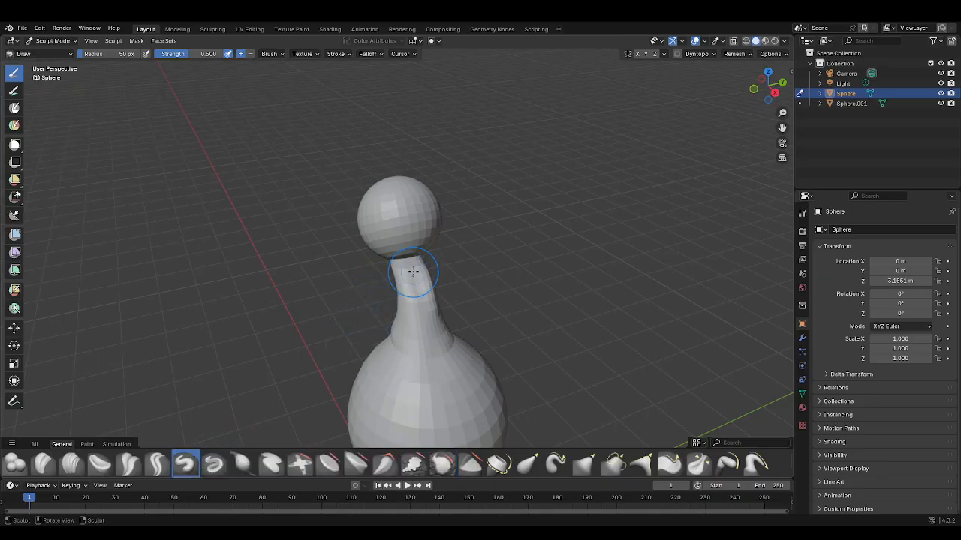
left_click_drag(408, 275, 423, 300)
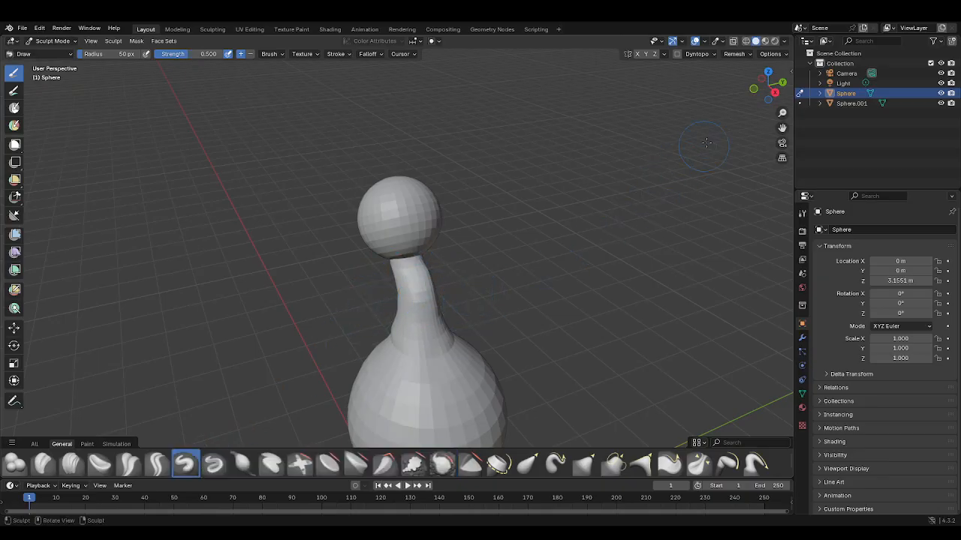
left_click_drag(767, 83, 745, 84)
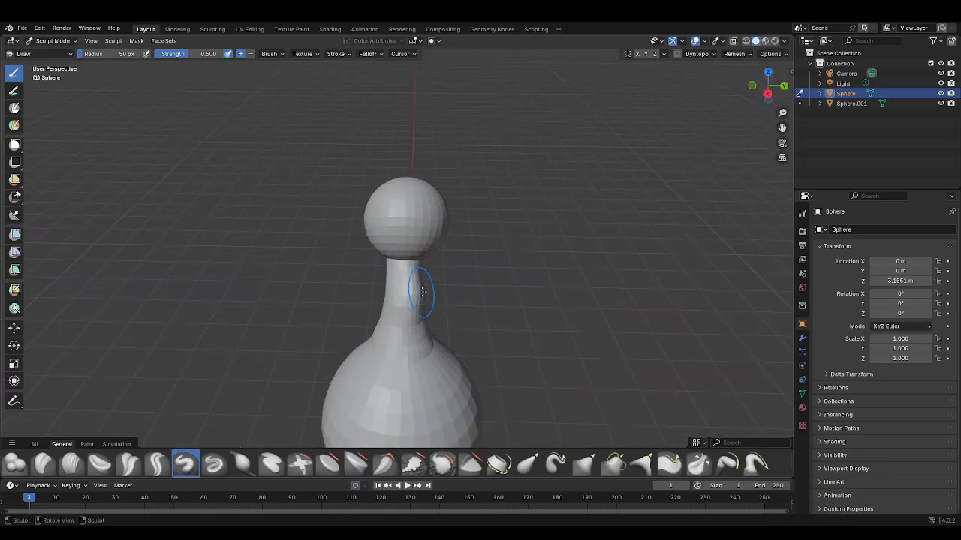
mouse_move(401, 287)
left_mouse_down()
mouse_move(395, 313)
mouse_move(424, 323)
mouse_move(441, 353)
left_mouse_up()
Step: Try to build a raised collar around the base of the neck with the Draw brush, and undo it
left_click_drag(421, 338, 412, 358)
mouse_move(404, 345)
left_mouse_down()
mouse_move(391, 361)
mouse_move(368, 346)
left_mouse_up()
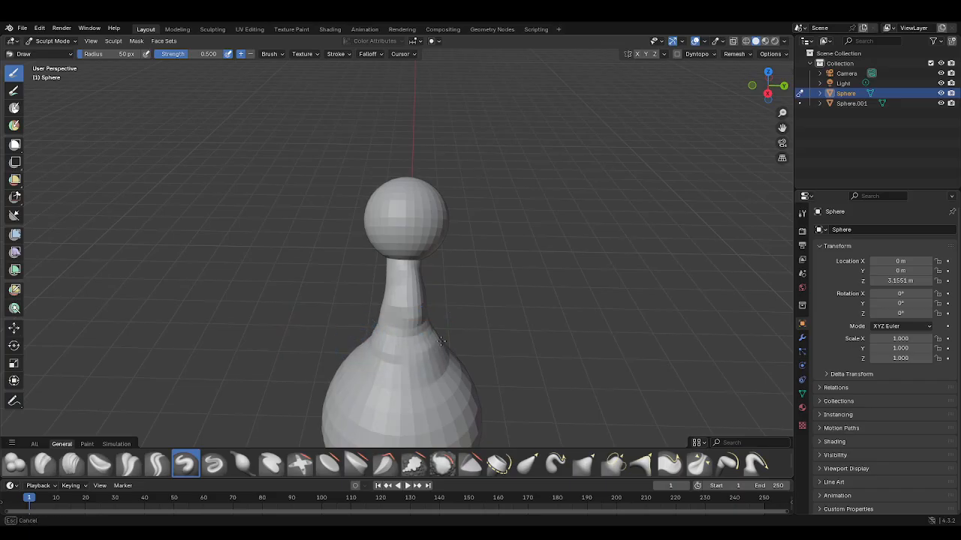
left_click_drag(389, 354, 374, 347)
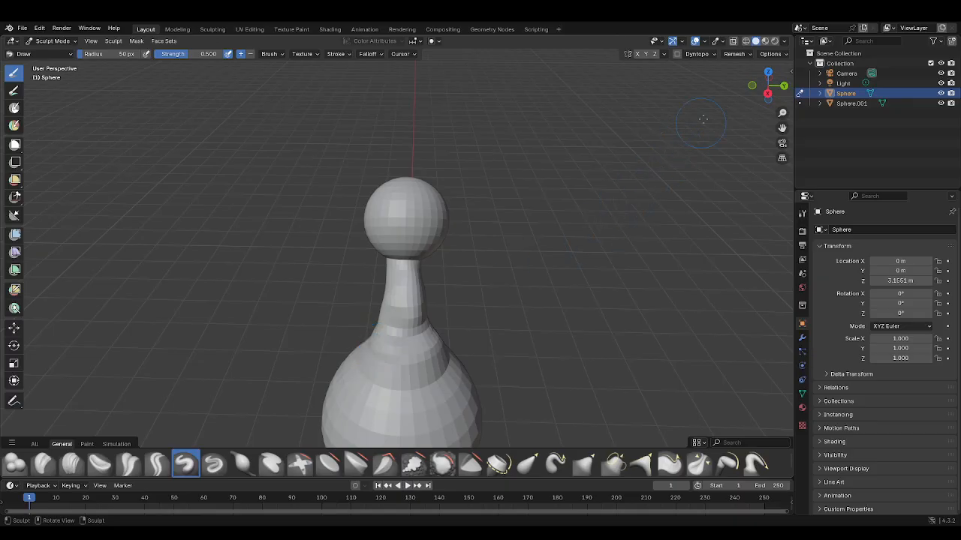
left_click_drag(767, 86, 743, 89)
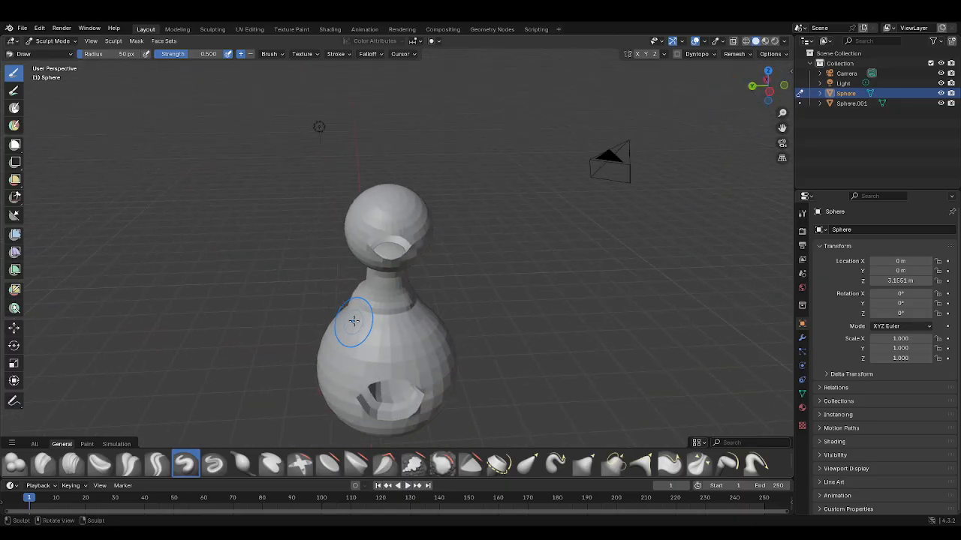
left_click_drag(354, 321, 424, 304)
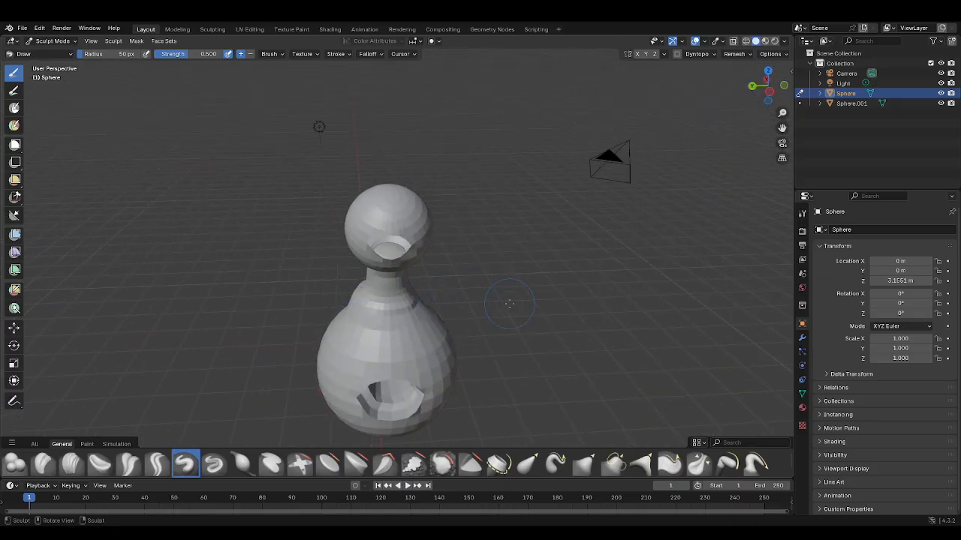
left_click_drag(764, 84, 732, 90)
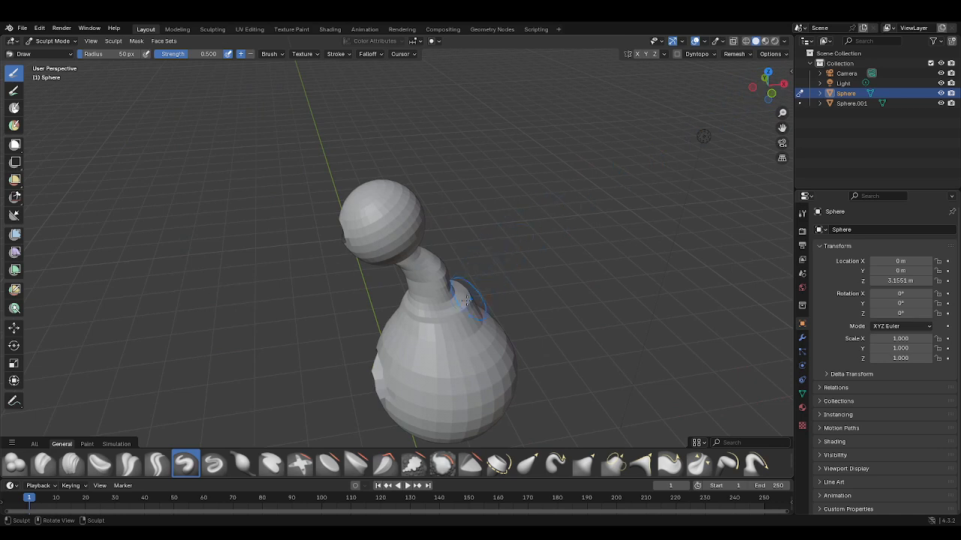
mouse_move(423, 317)
left_mouse_down()
mouse_move(414, 316)
mouse_move(469, 304)
left_mouse_up()
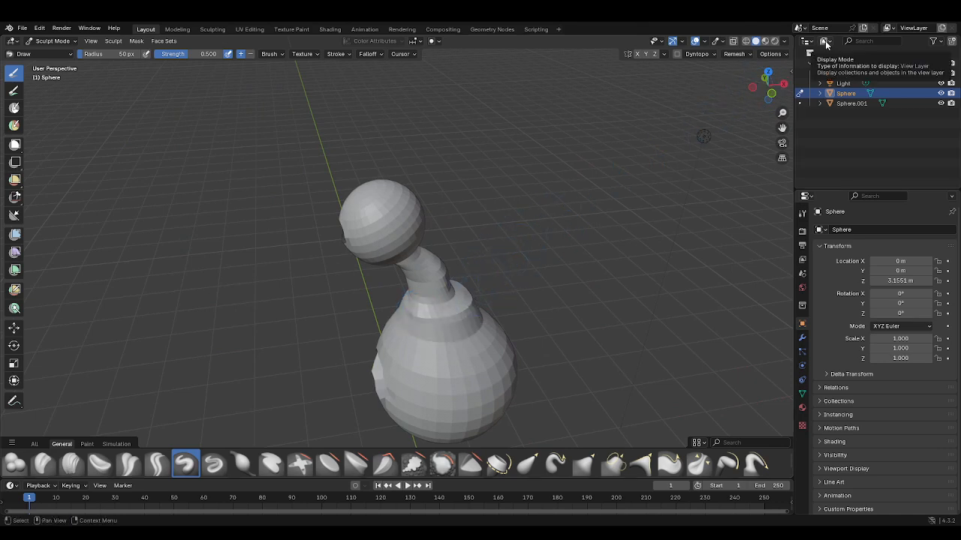
key("ctrl+z")
key("ctrl+z")
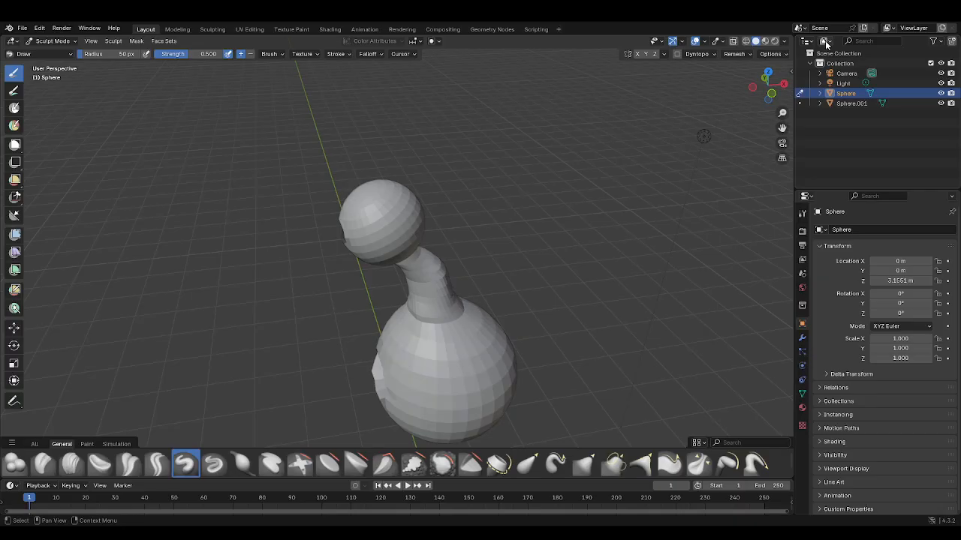
Step: Thicken the back and side of the neck with further Draw brush strokes
left_click_drag(767, 86, 744, 31)
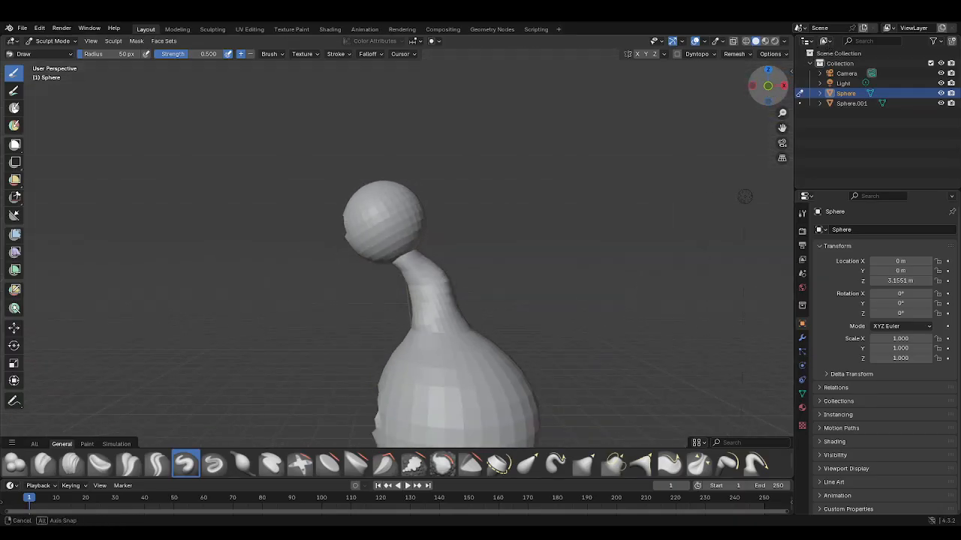
left_click_drag(744, 197, 719, 131)
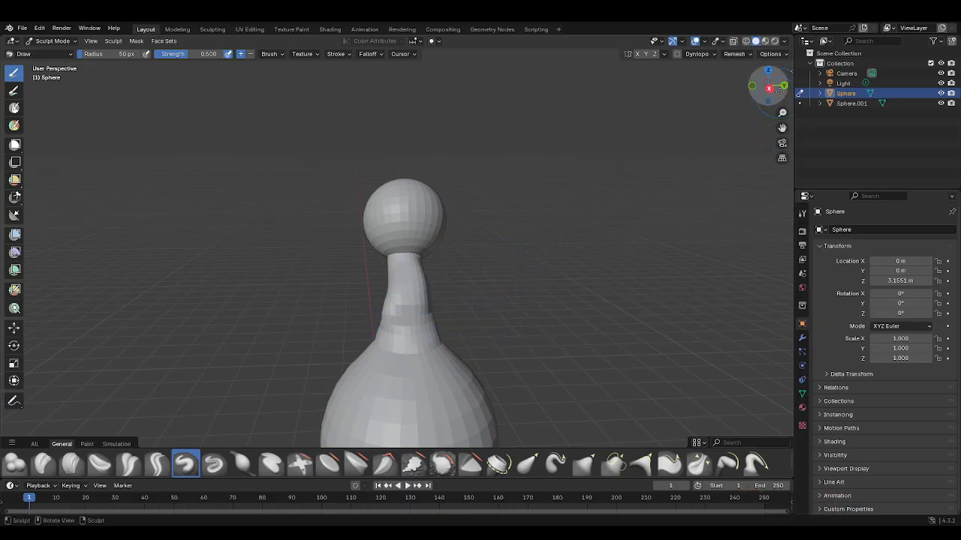
mouse_move(770, 84)
left_mouse_down()
mouse_move(562, 136)
mouse_move(476, 235)
mouse_move(569, 249)
mouse_move(656, 209)
left_mouse_up()
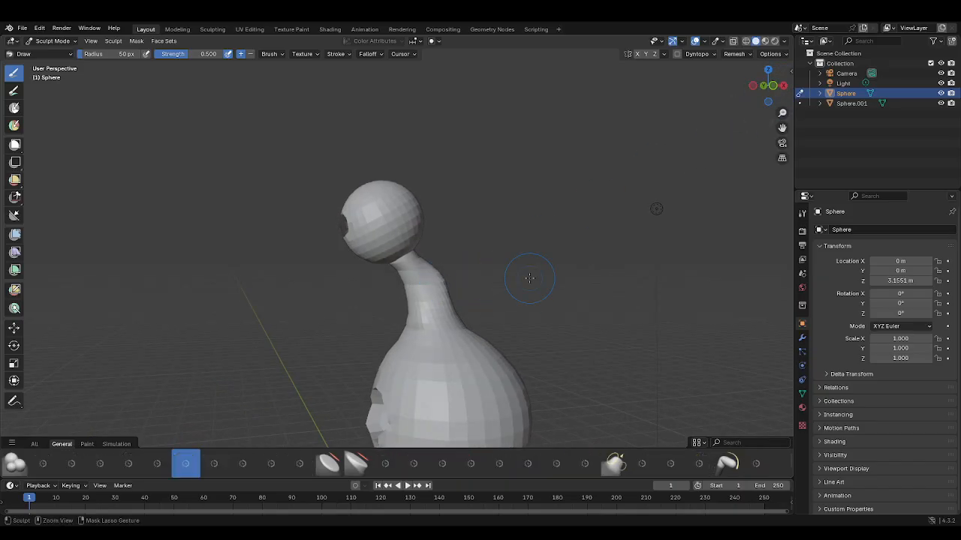
mouse_move(423, 268)
left_mouse_down()
mouse_move(438, 315)
mouse_move(449, 304)
left_mouse_up()
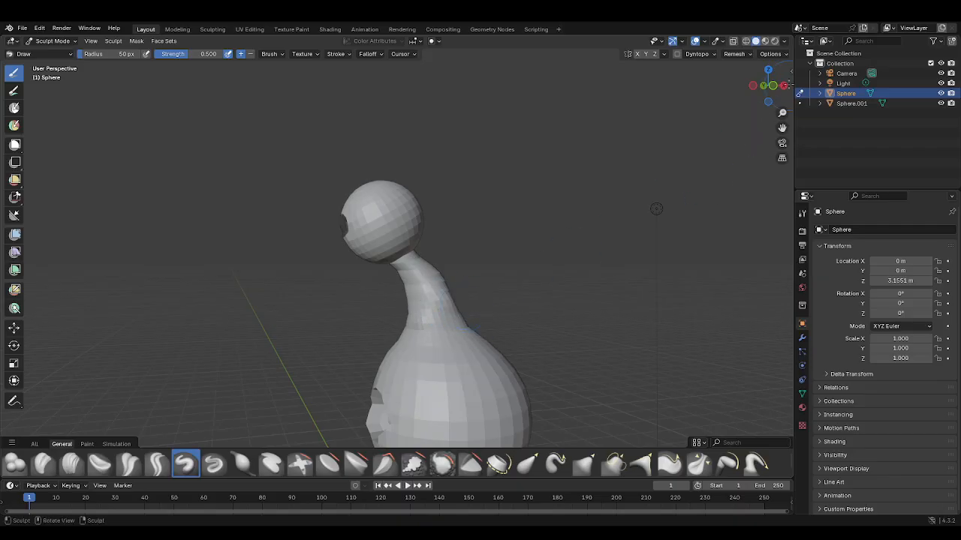
left_click_drag(785, 85, 694, 126)
mouse_move(428, 323)
left_mouse_down()
mouse_move(448, 359)
mouse_move(446, 302)
left_mouse_up()
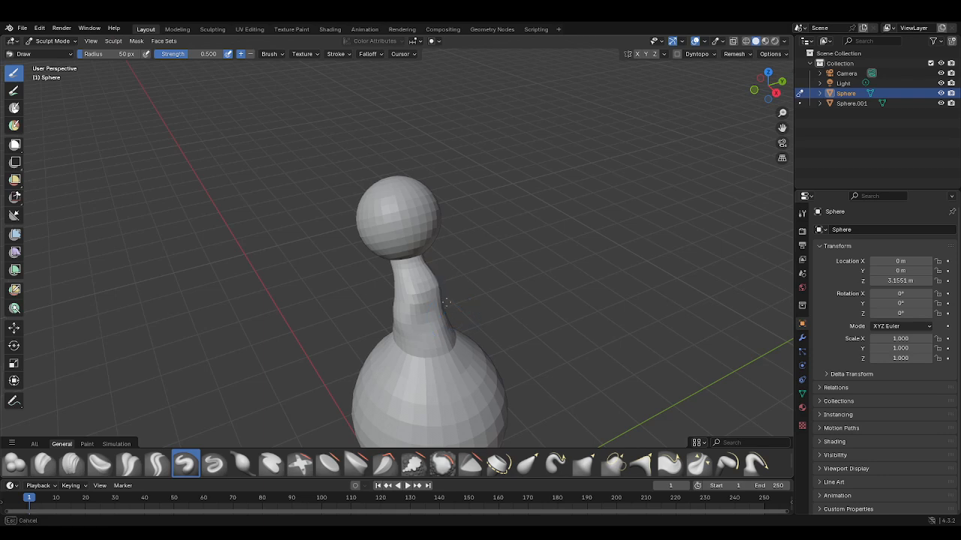
Step: Push in the uneven bulges on the side and back of the neck below the head with the Grab brush
left_click_drag(768, 85, 760, 67)
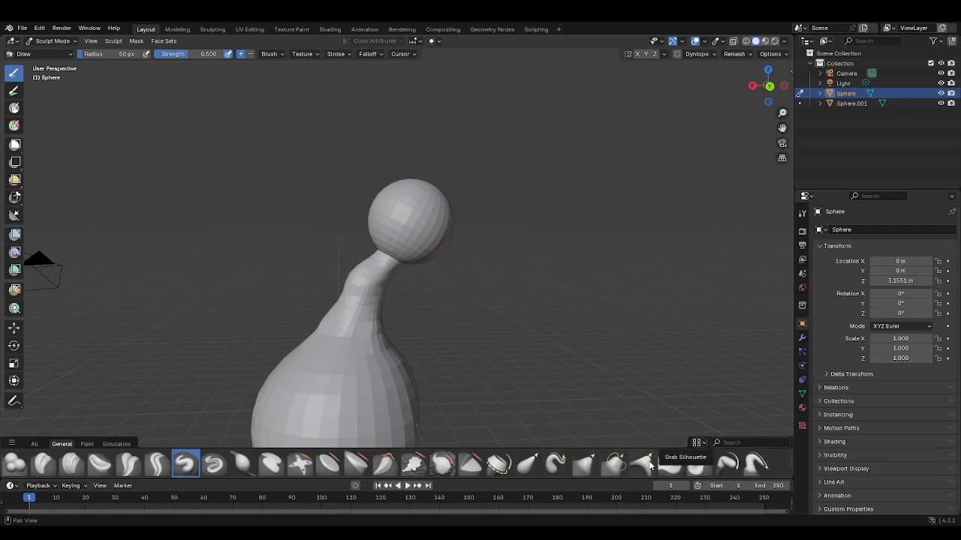
left_click(586, 465)
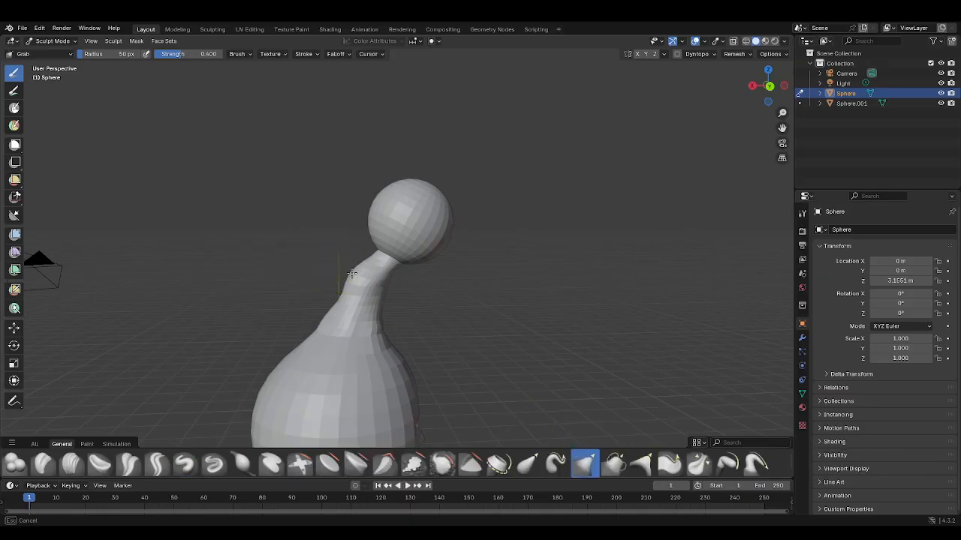
left_click_drag(758, 91, 786, 103)
left_click(754, 87)
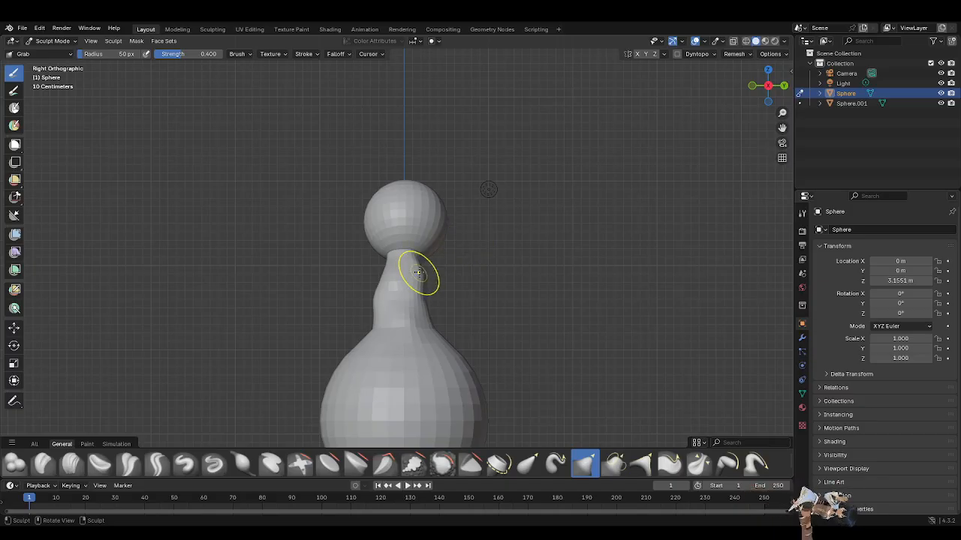
mouse_move(418, 273)
left_mouse_down()
mouse_move(387, 279)
mouse_move(422, 281)
left_mouse_up()
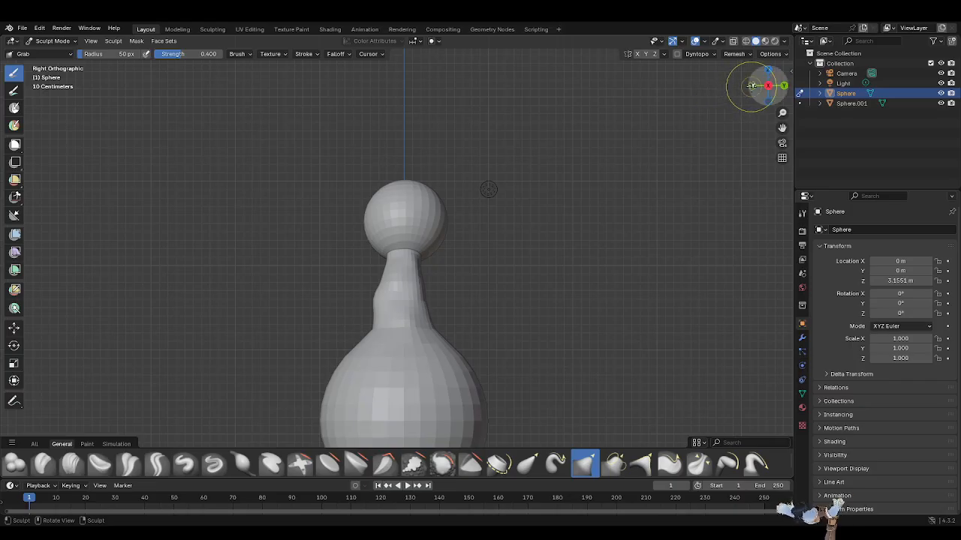
left_click_drag(768, 85, 751, 96)
left_click_drag(829, 515, 832, 514)
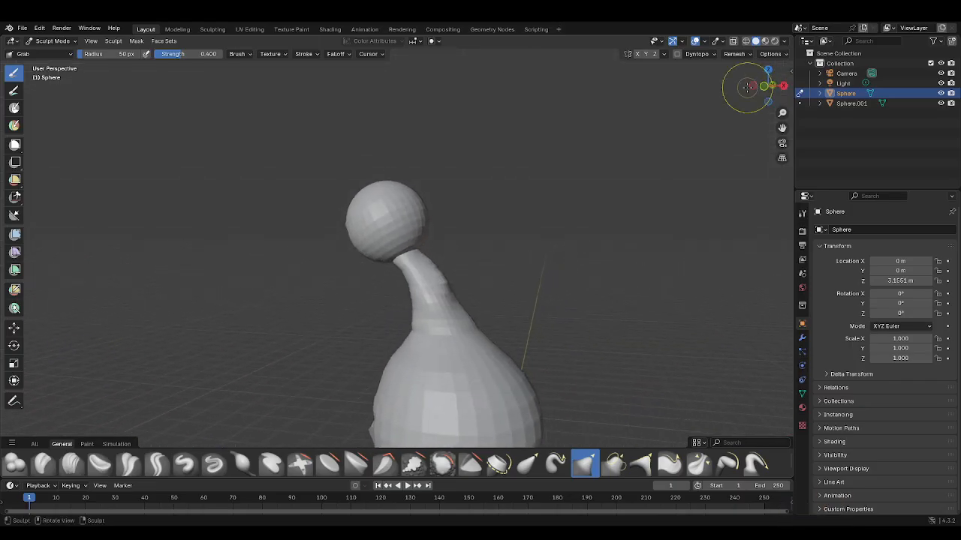
mouse_move(451, 280)
left_mouse_down()
mouse_move(441, 287)
mouse_move(455, 281)
left_mouse_up()
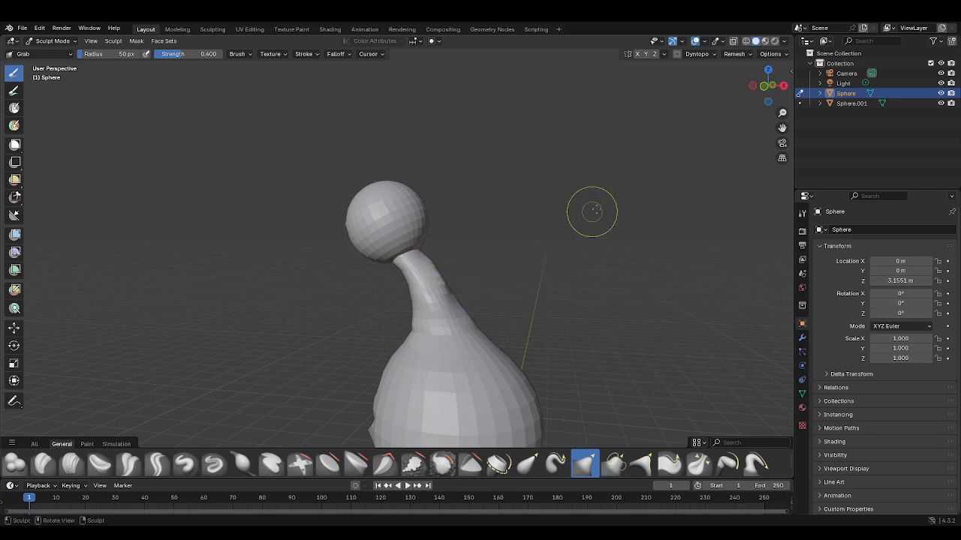
Step: Even out the side outline of the middle of the neck from the front with the Grab brush
mouse_move(767, 81)
left_mouse_down()
mouse_move(728, 90)
mouse_move(760, 86)
left_mouse_up()
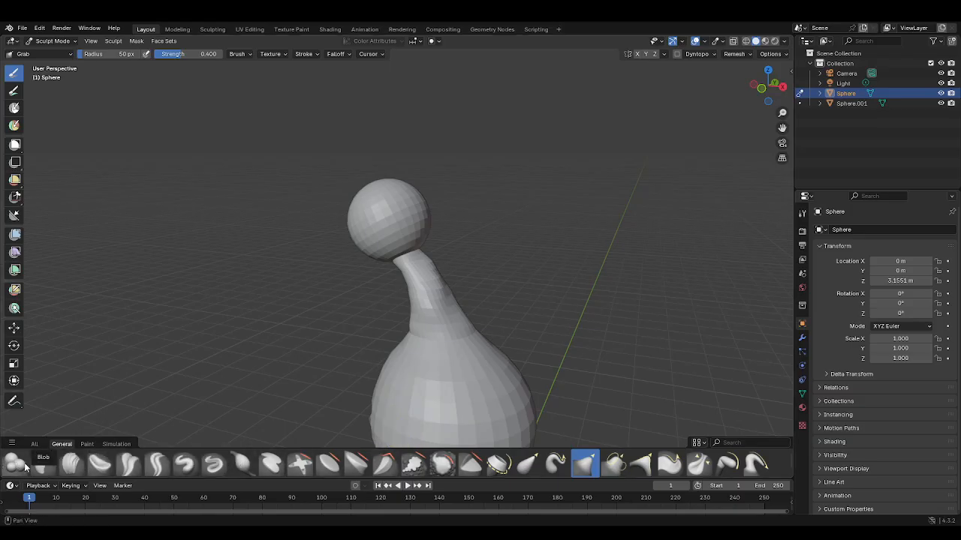
left_click(186, 464)
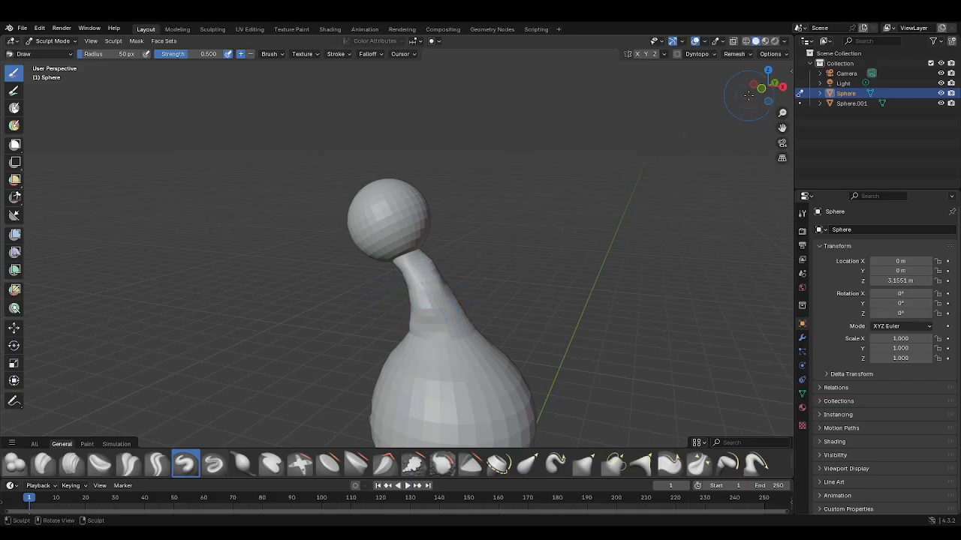
mouse_move(748, 96)
left_mouse_down()
mouse_move(525, 127)
mouse_move(263, 187)
mouse_move(28, 290)
mouse_move(127, 206)
mouse_move(719, 195)
left_mouse_up()
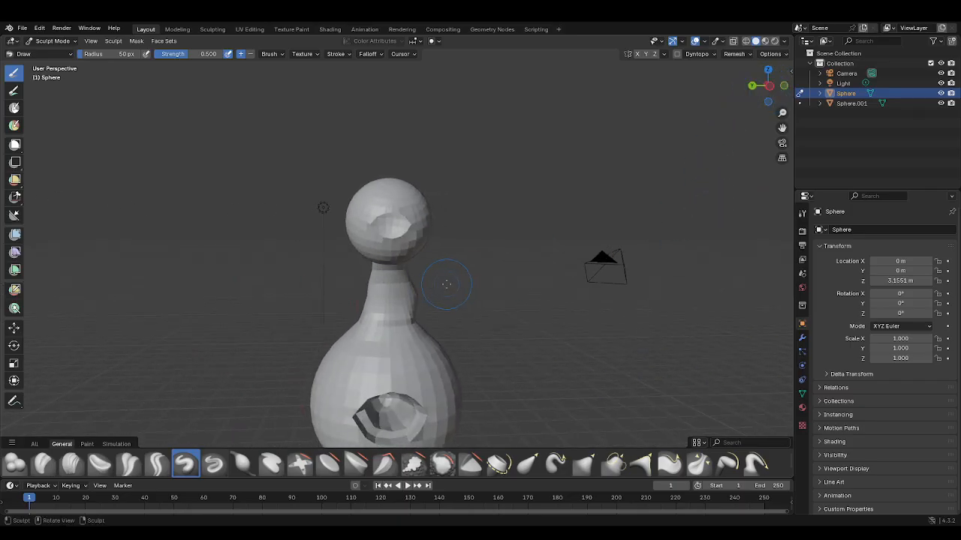
left_click(532, 462)
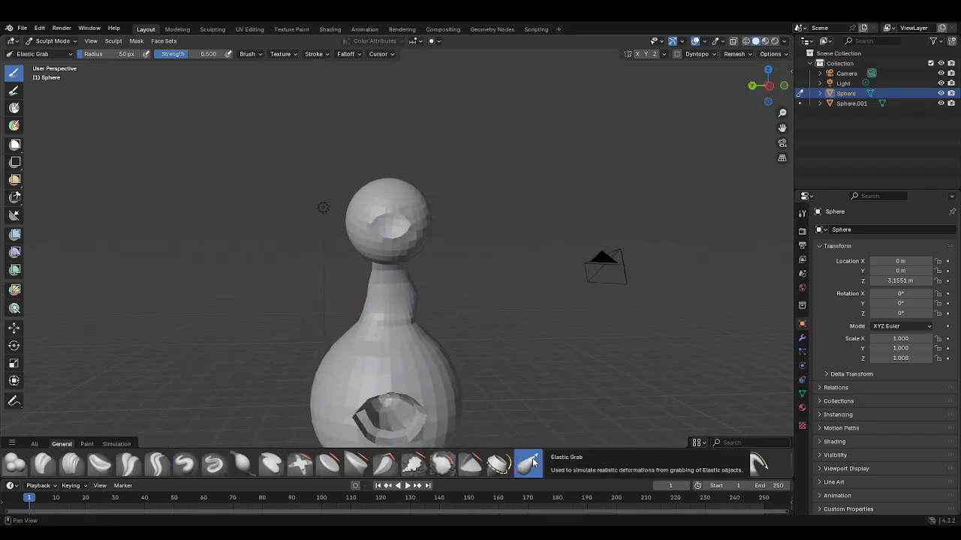
left_click(555, 463)
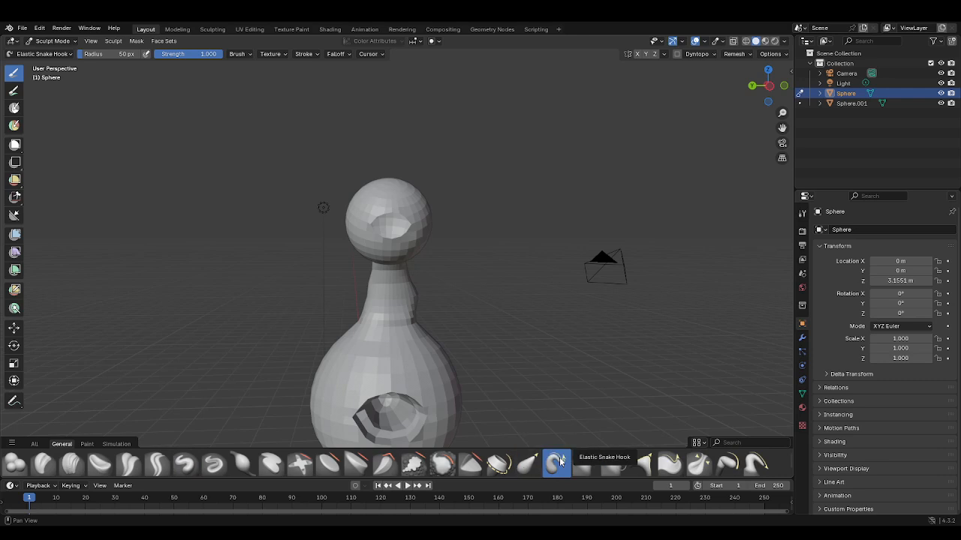
left_click(583, 465)
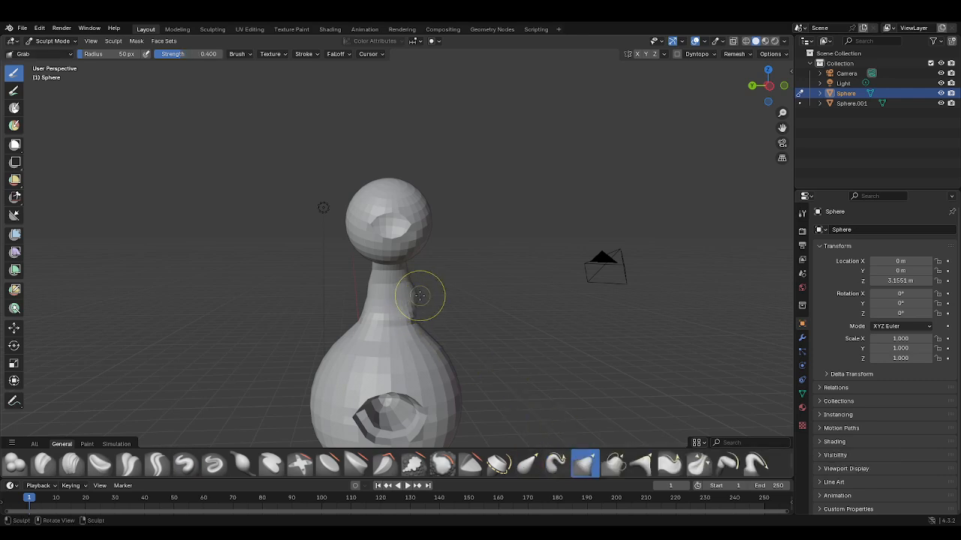
left_click_drag(419, 296, 425, 297)
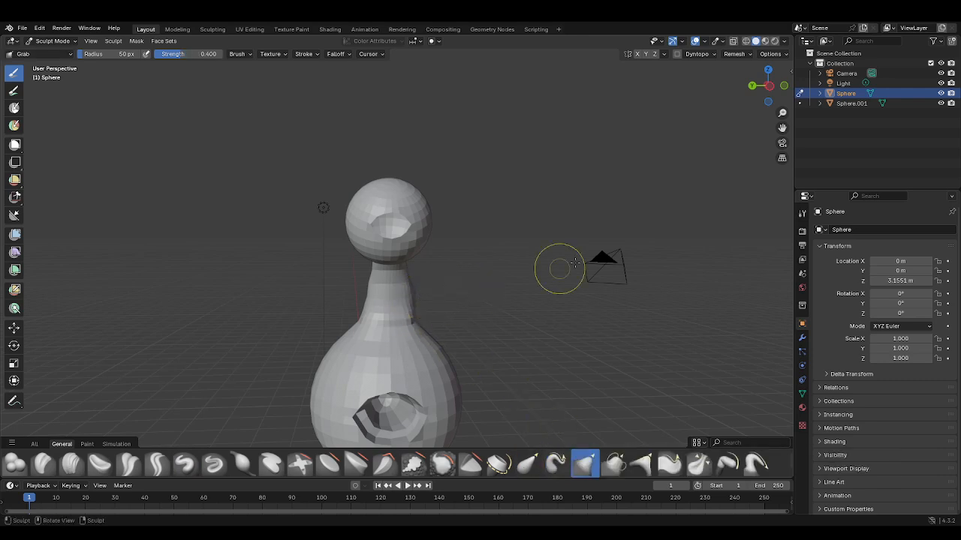
left_click_drag(762, 94, 700, 118)
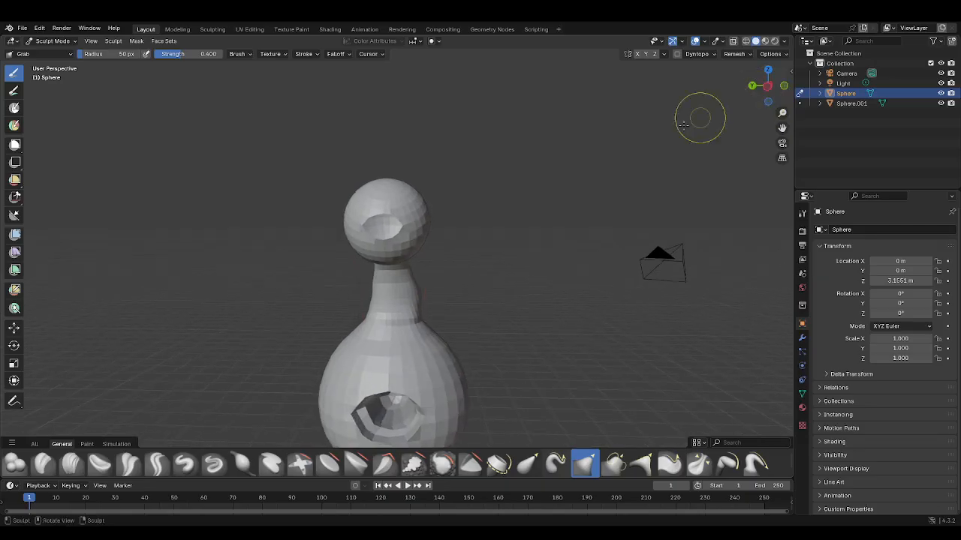
left_click_drag(429, 291, 417, 293)
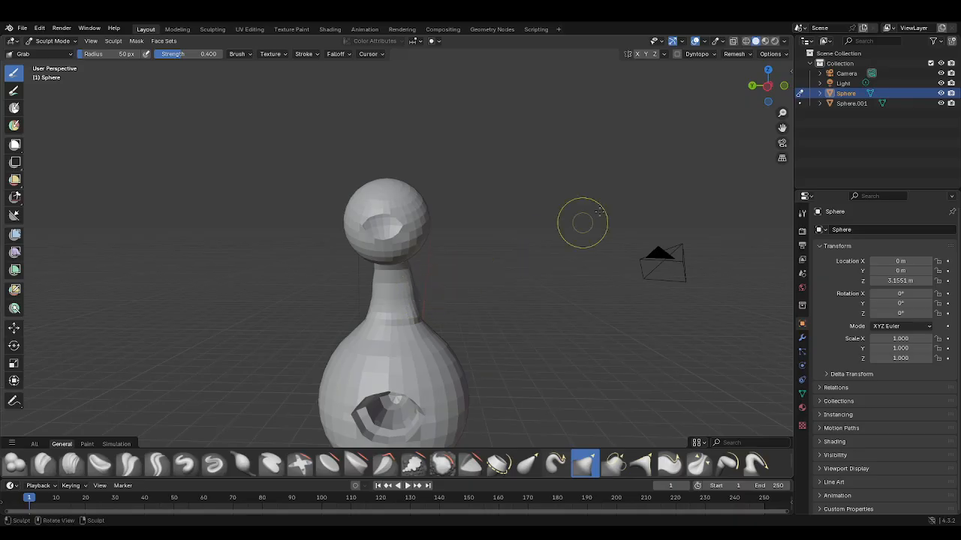
mouse_move(767, 94)
left_mouse_down()
mouse_move(737, 87)
mouse_move(758, 87)
left_mouse_up()
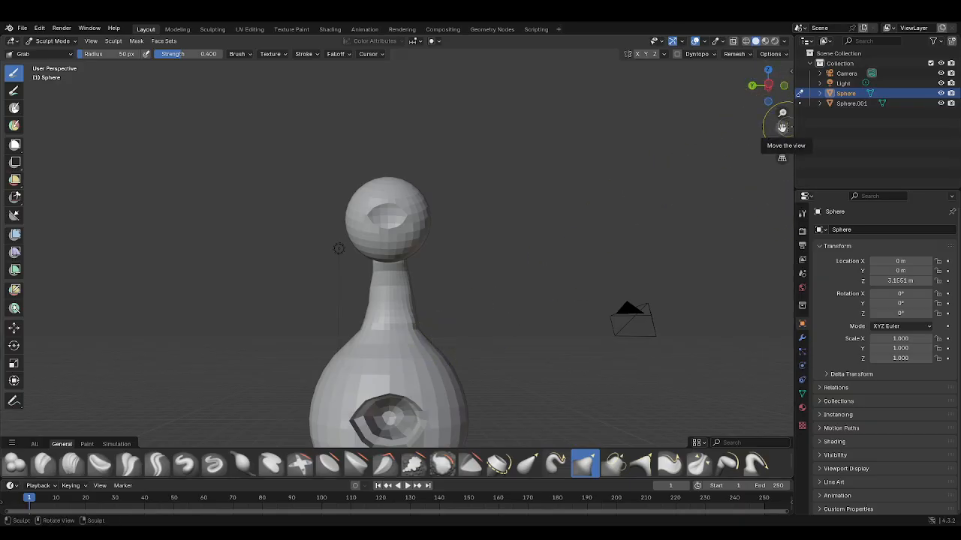
Step: Put the body into Edit Mode and add two single loop cuts inside its front cavity, one partway down the wall and one near the rim
left_click_drag(763, 85, 745, 89)
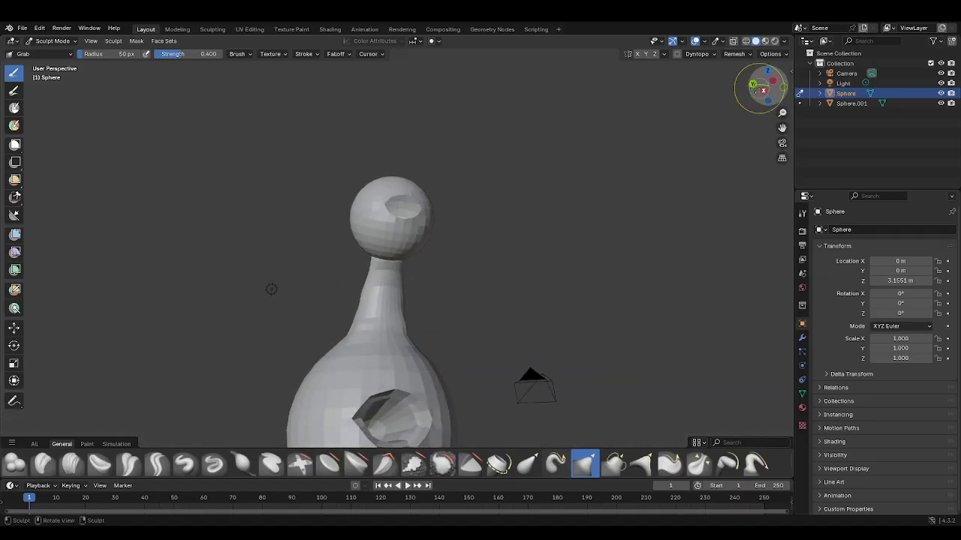
left_click(54, 42)
left_click(57, 63)
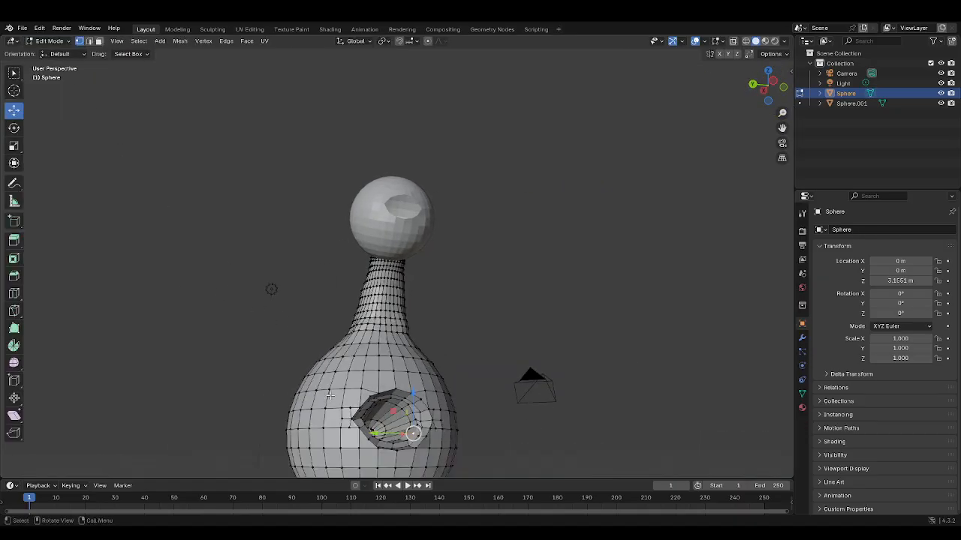
left_click(14, 293)
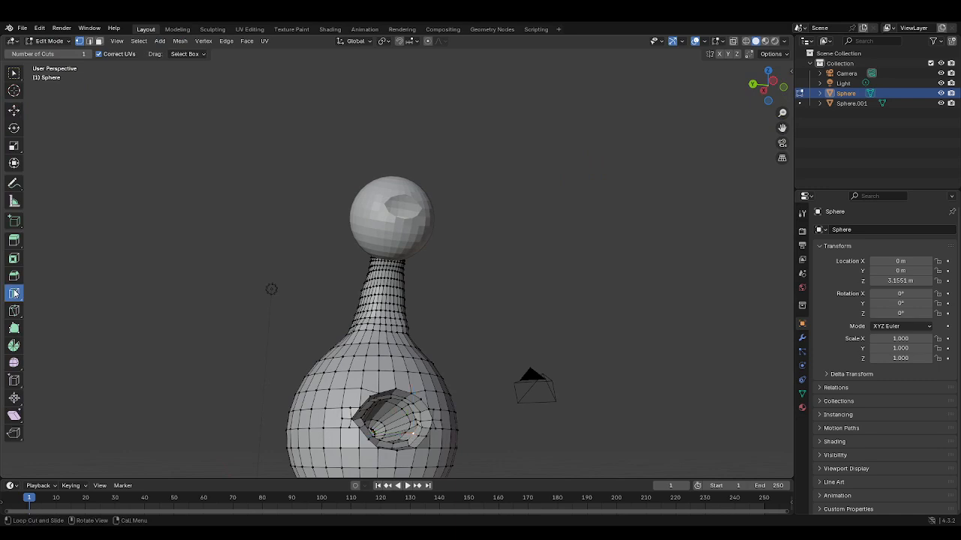
left_click(394, 426)
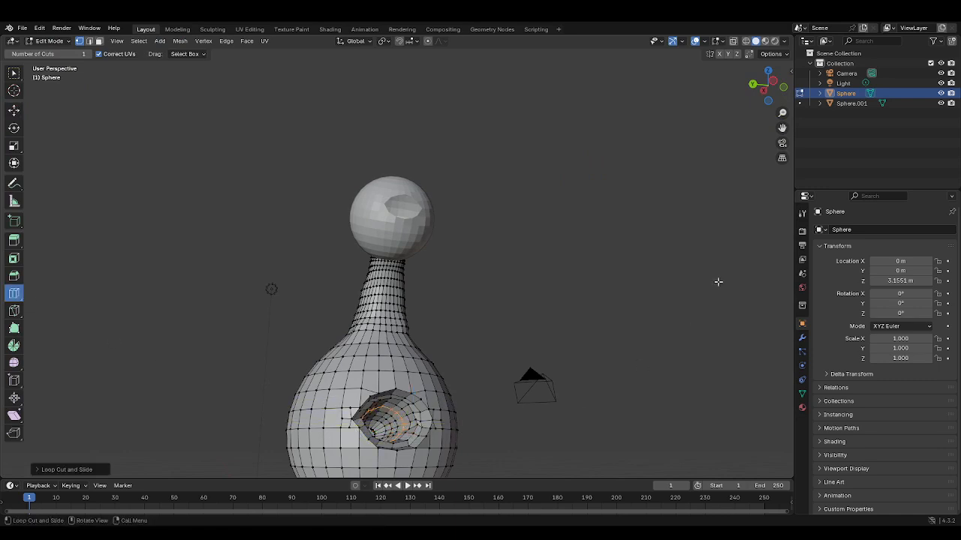
left_click_drag(765, 89, 789, 113)
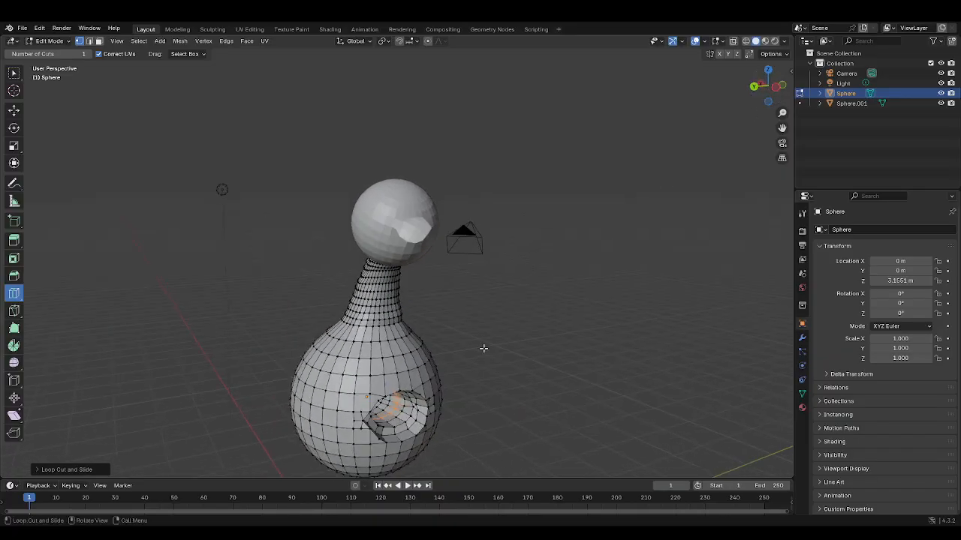
left_click(420, 420)
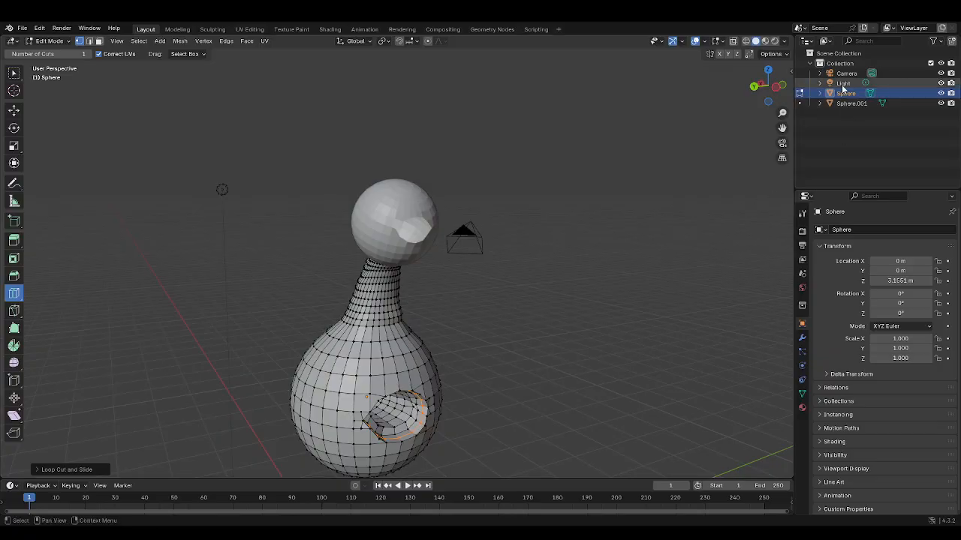
Step: Scale the new loop near the cavity's rim down slightly and move it outward along the X axis
left_click_drag(776, 90, 789, 106)
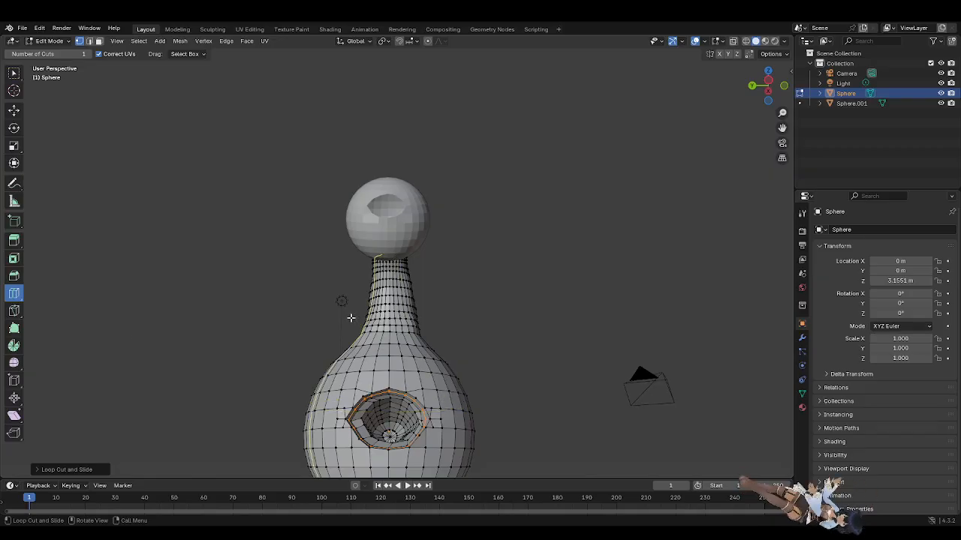
left_click(14, 147)
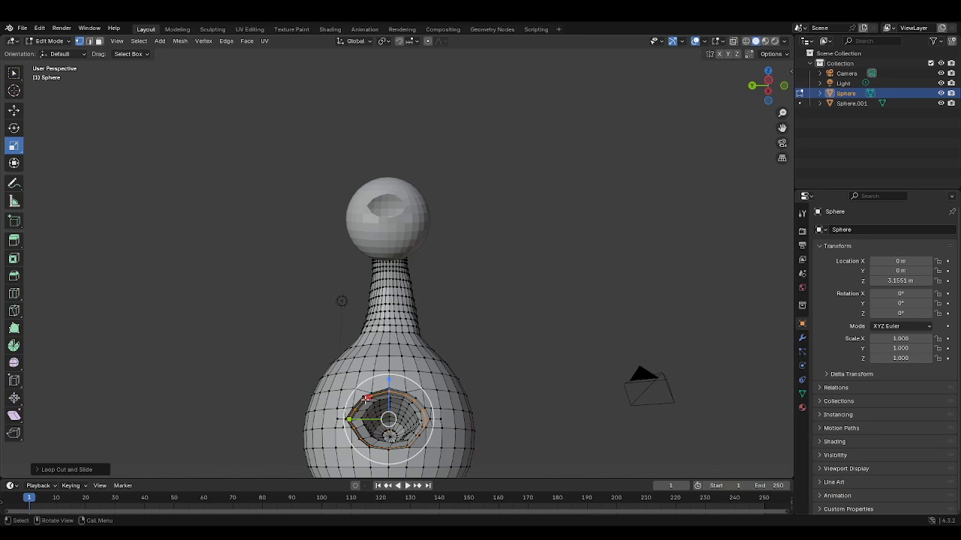
left_click_drag(362, 384, 364, 385)
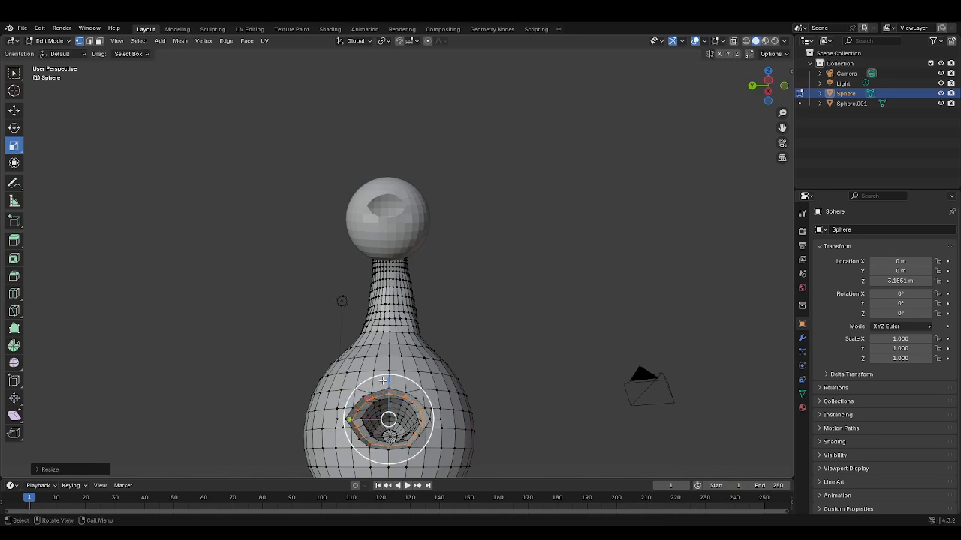
left_click_drag(767, 84, 750, 87)
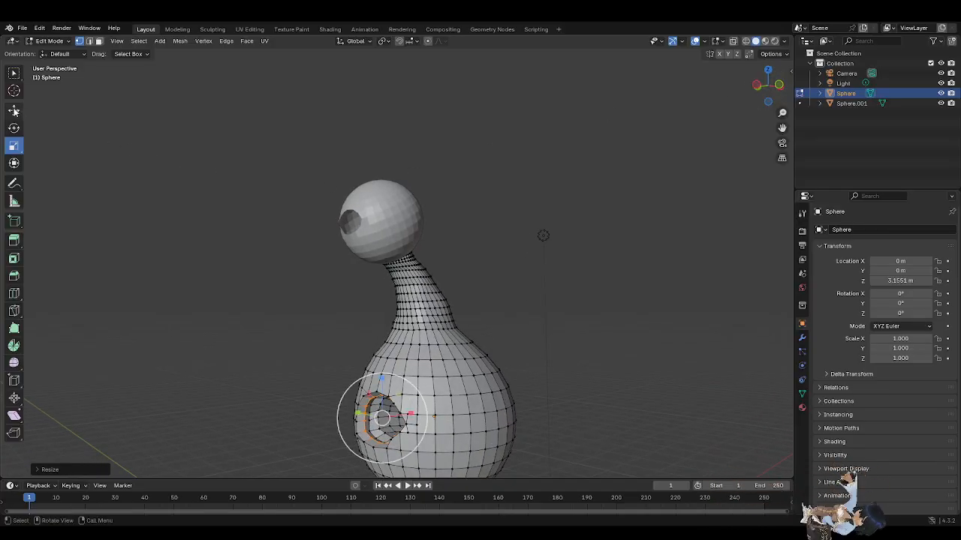
left_click(14, 111)
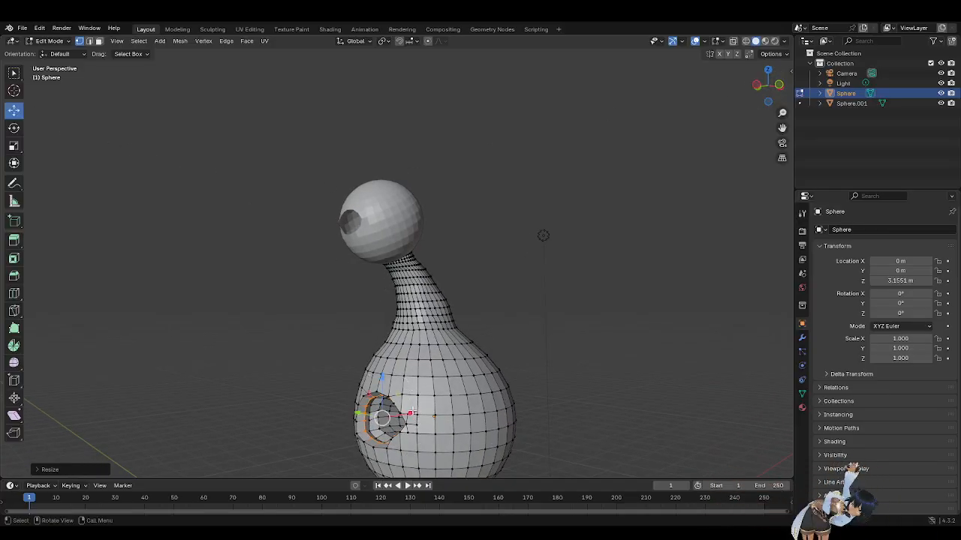
left_click_drag(411, 412, 405, 414)
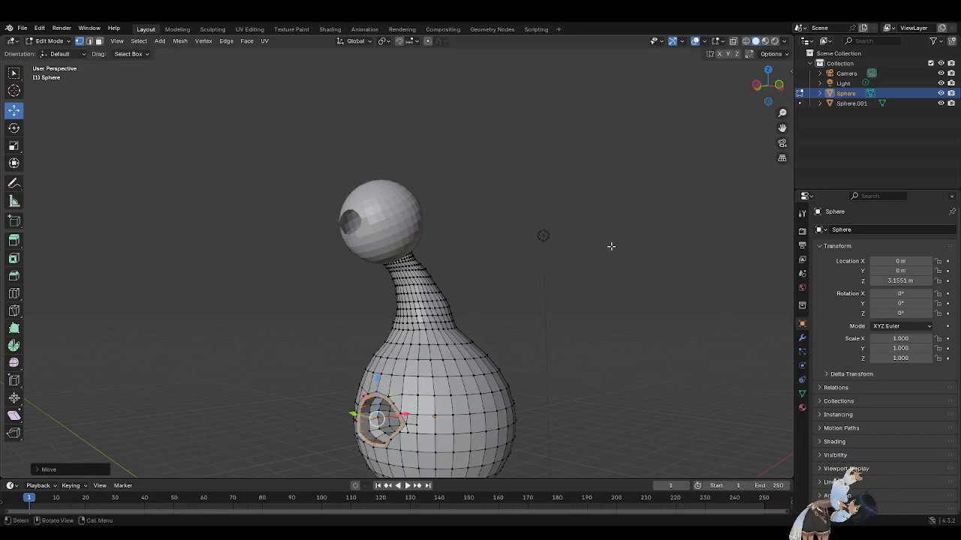
Step: Scale the cavity's selected rim loop up uniformly by about 1.06 and activate the Move tool for it
left_click_drag(755, 103, 846, 73)
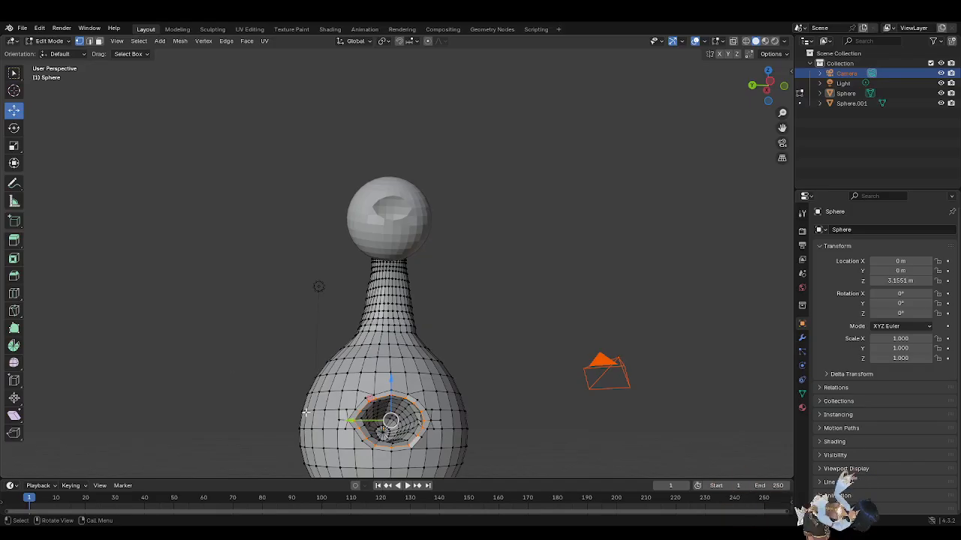
left_click(14, 146)
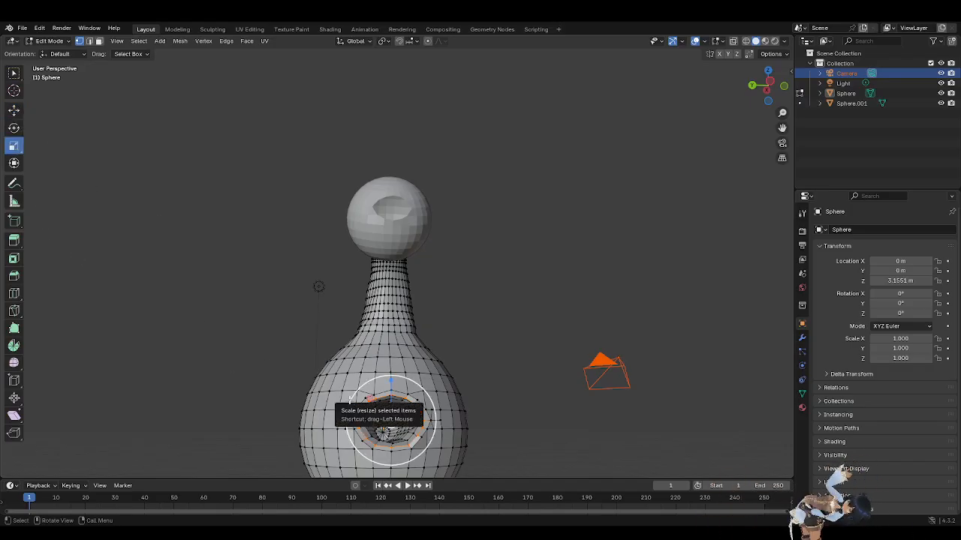
left_click_drag(350, 398, 342, 397)
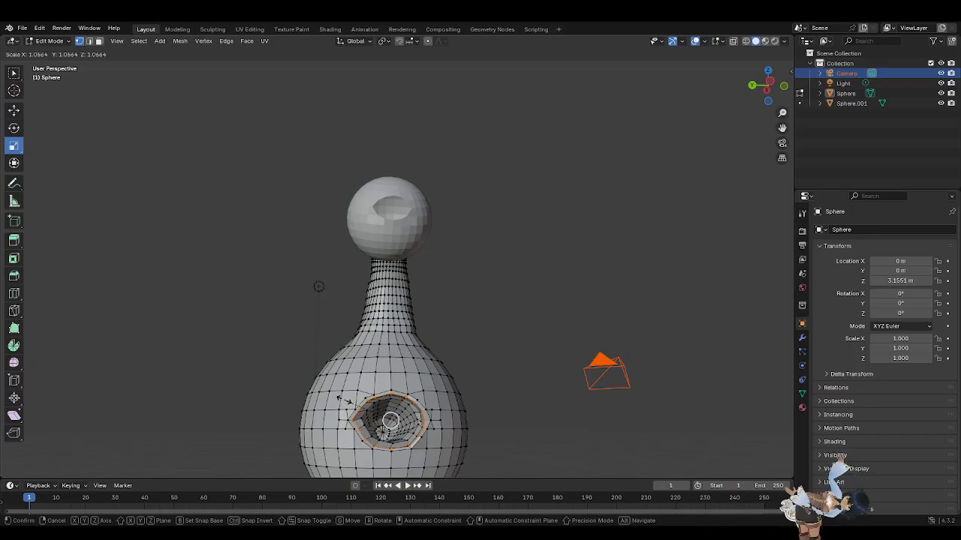
left_click_drag(342, 398, 343, 399)
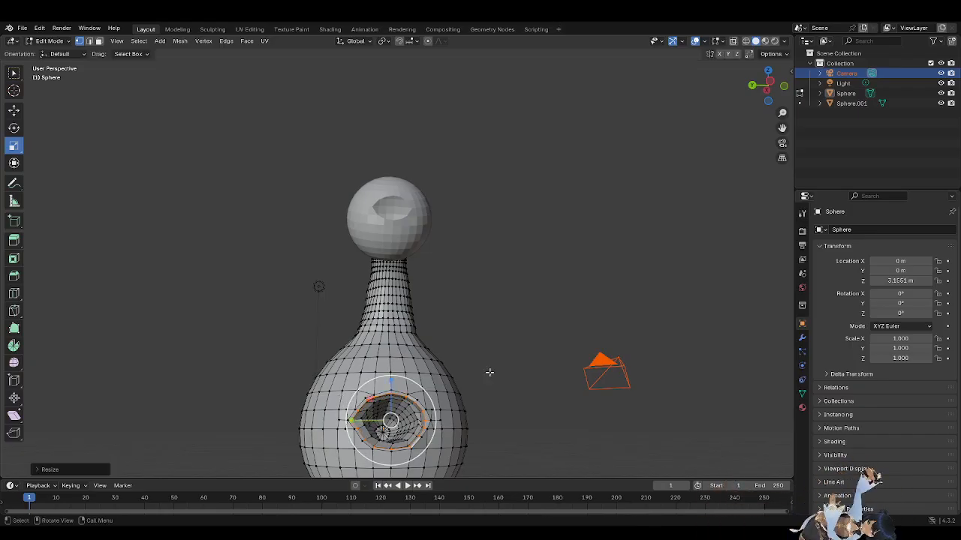
mouse_move(767, 86)
left_mouse_down()
mouse_move(768, 105)
mouse_move(769, 81)
mouse_move(767, 95)
left_mouse_up()
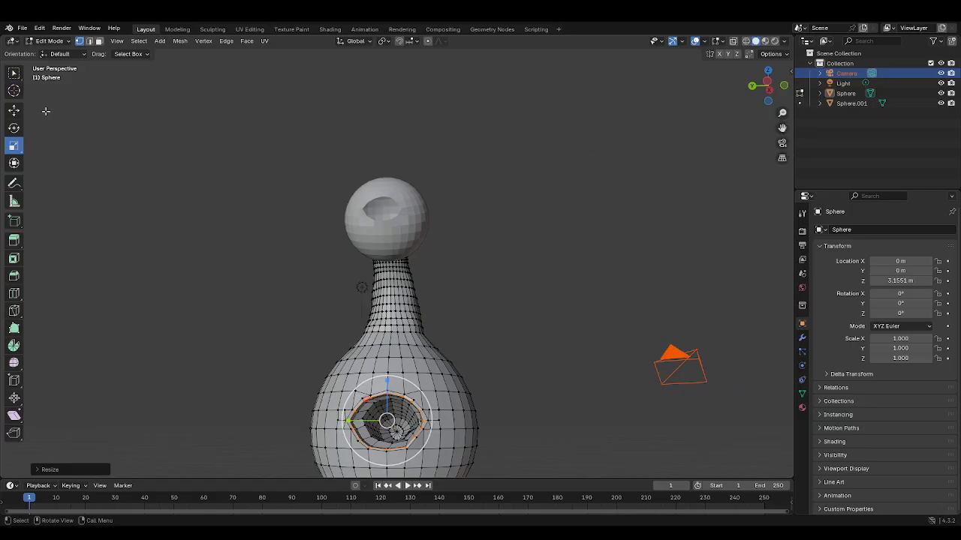
left_click(14, 111)
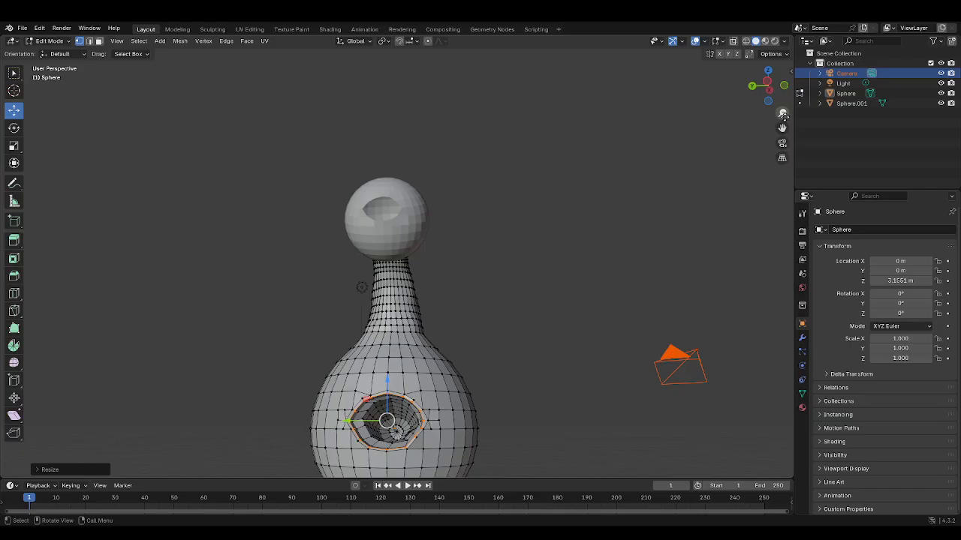
left_click_drag(782, 110, 794, 7)
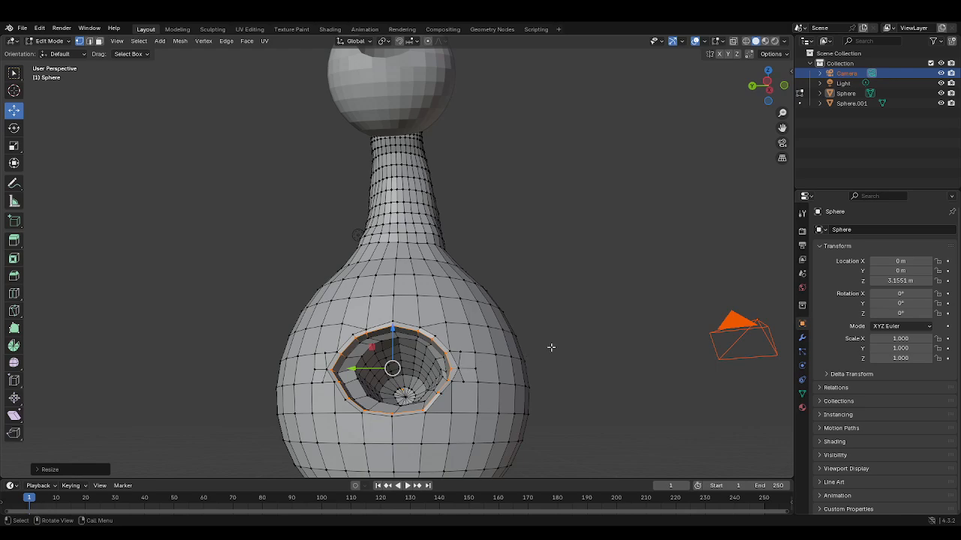
Step: Move the selected rim loop of the body's front cavity slightly outward from the body along the X axis
left_click_drag(767, 84, 623, 183)
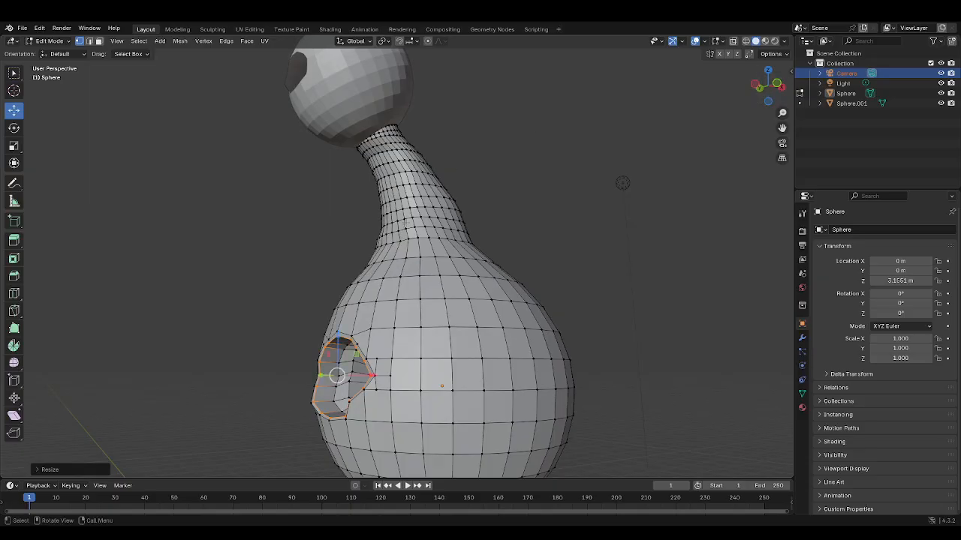
left_click_drag(369, 375, 364, 373)
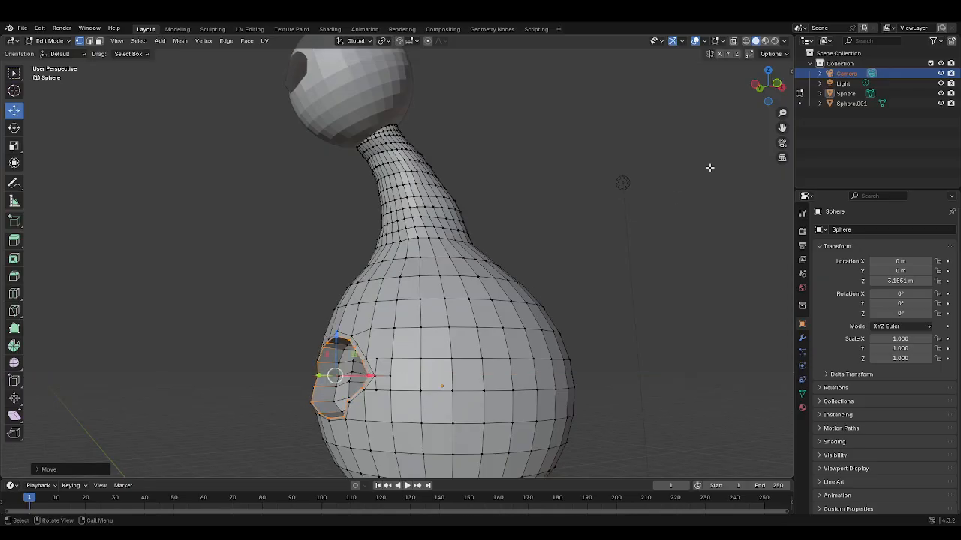
mouse_move(765, 91)
left_mouse_down()
mouse_move(948, 82)
mouse_move(811, 75)
mouse_move(802, 96)
mouse_move(798, 59)
mouse_move(798, 109)
mouse_move(781, 99)
left_mouse_up()
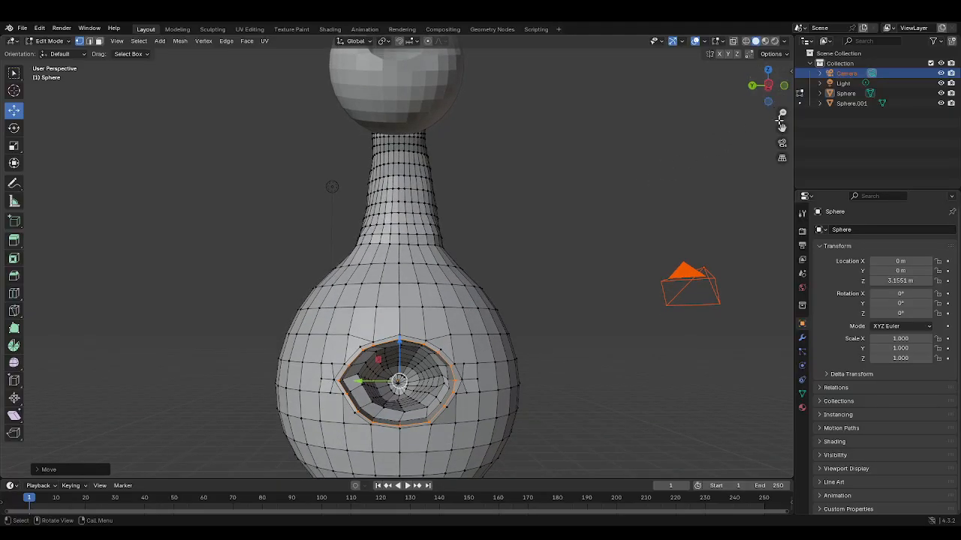
left_click_drag(782, 128, 782, 177)
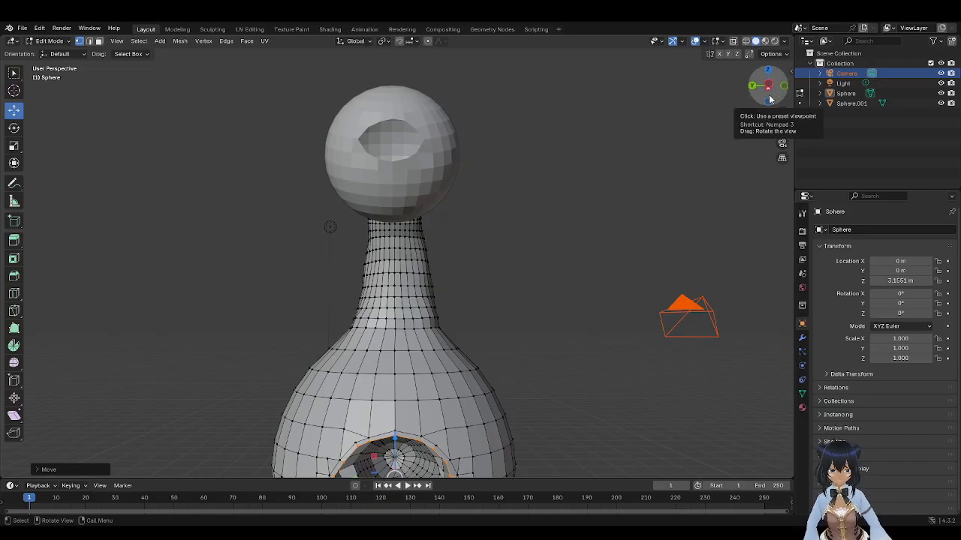
left_click_drag(773, 97, 777, 101)
left_click_drag(300, 320, 486, 295)
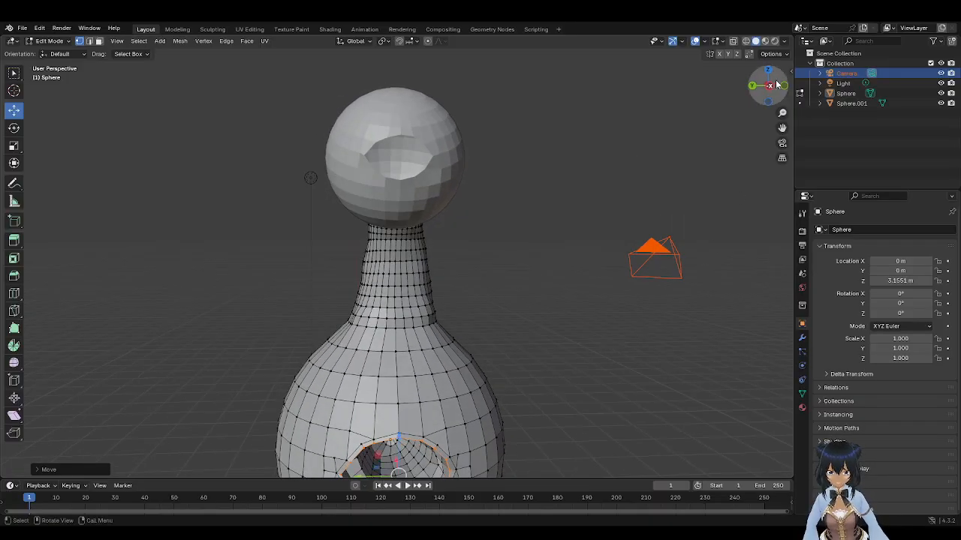
left_click_drag(768, 86, 740, 88)
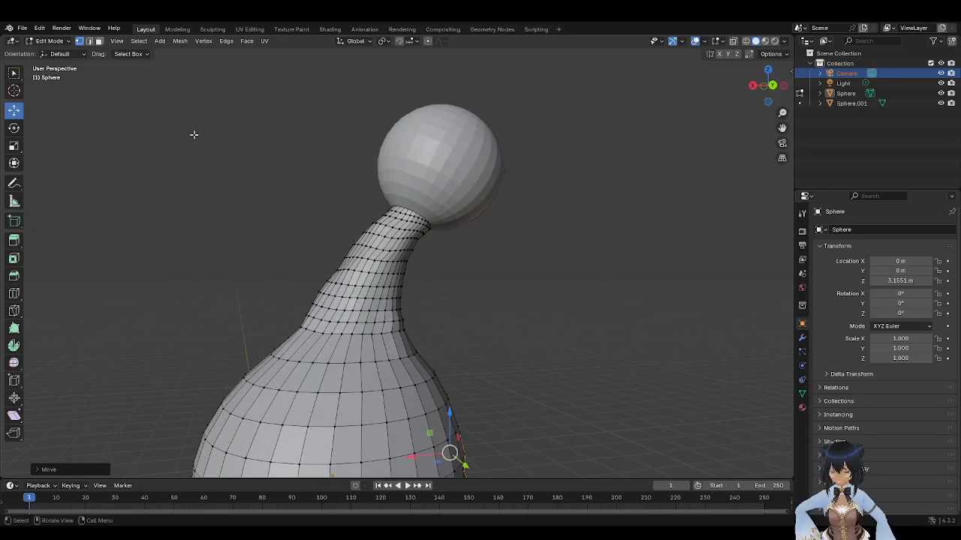